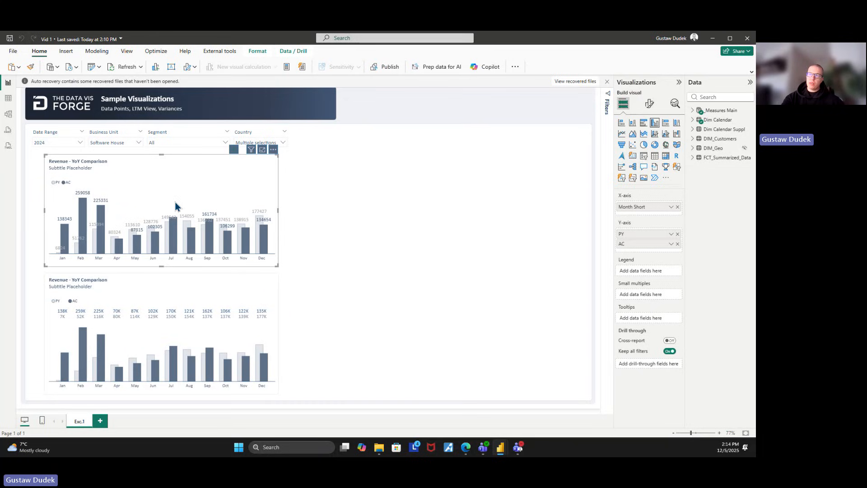
- Compare the fields and data labels of the upper and lower Revenue - YoY Comparison charts
click(234, 297)
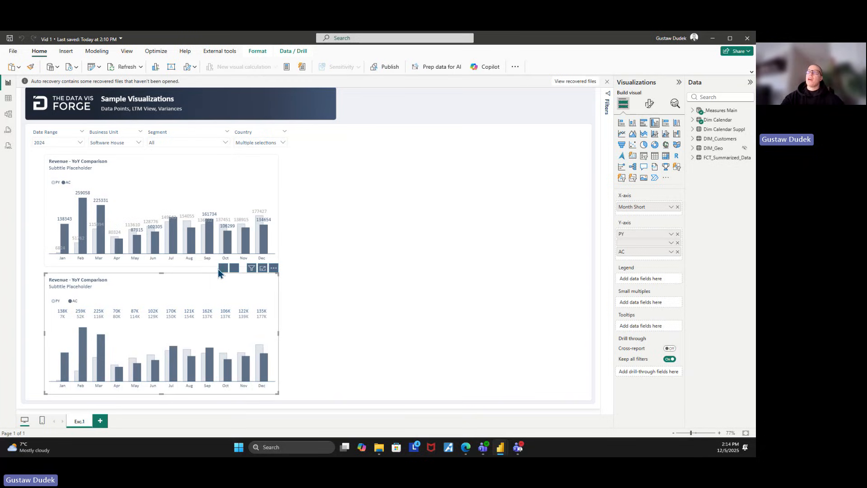
click(224, 187)
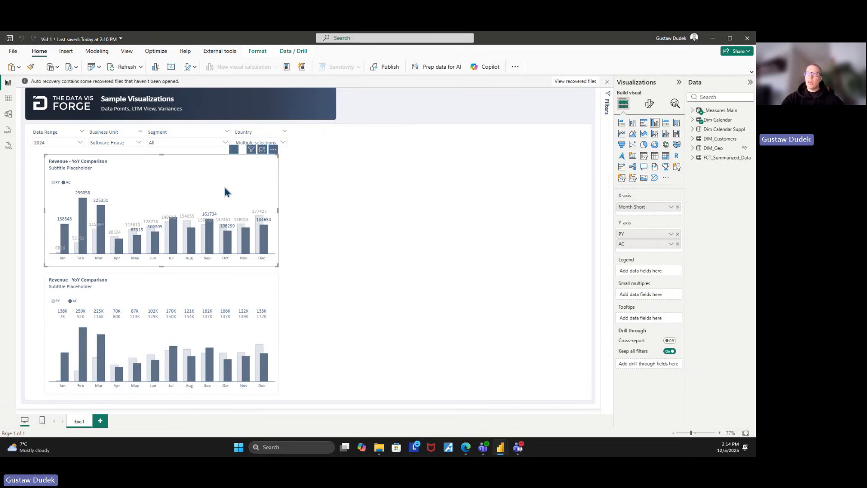
click(218, 280)
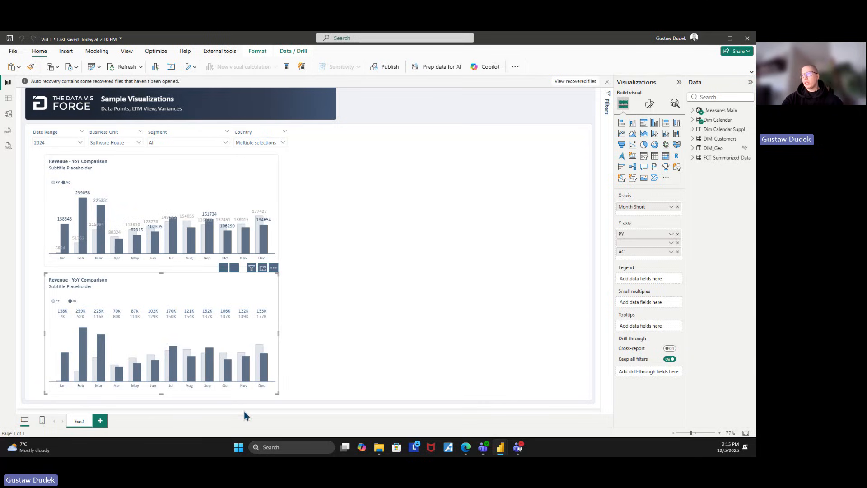
mouse_move(230, 354)
mouse_move(259, 332)
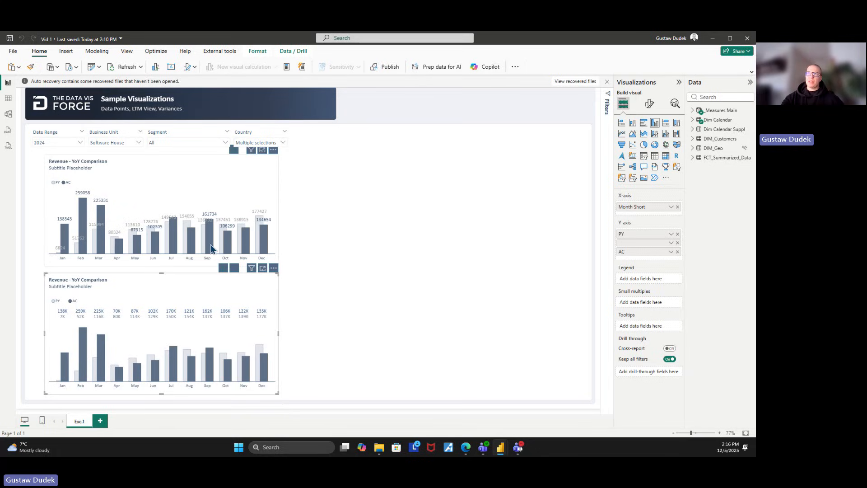
- Duplicate the upper Revenue - YoY Comparison chart and place the copy in the empty area beside it
click(204, 171)
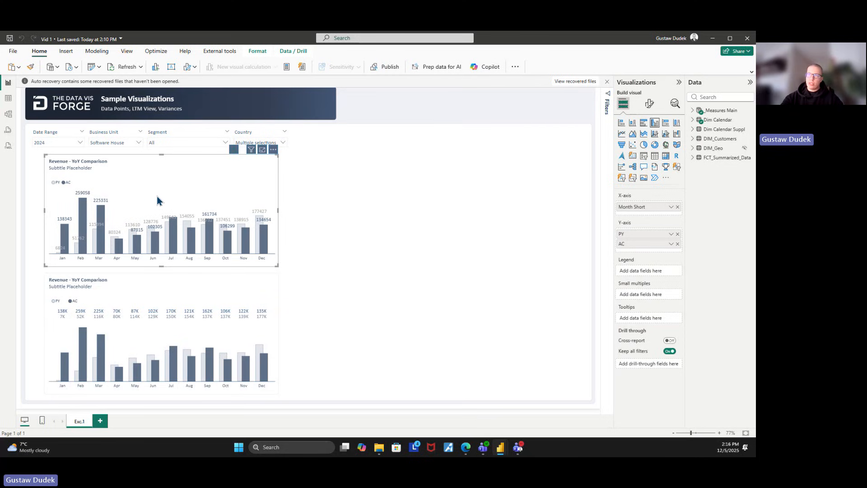
key(ctrl+c)
key(ctrl+v)
drag(177, 191, 421, 195)
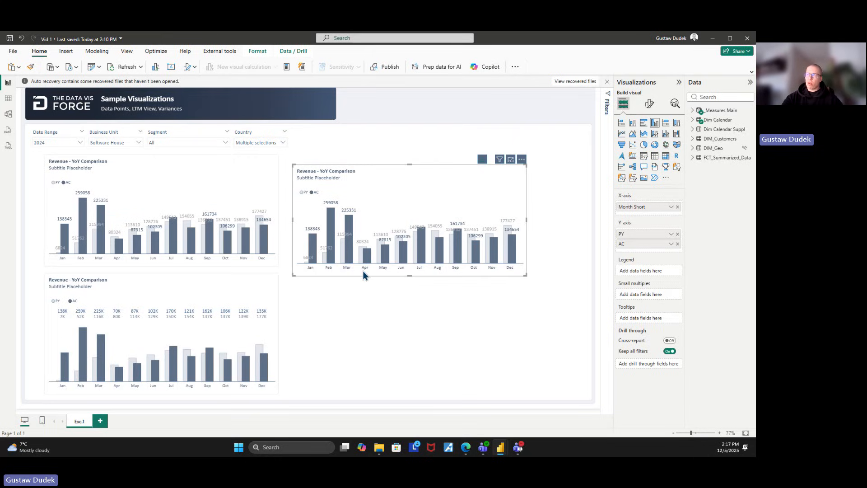
- Replace Month Short on the copied chart's X-axis with the Start of Month field from Dim Calendar
click(650, 107)
click(630, 174)
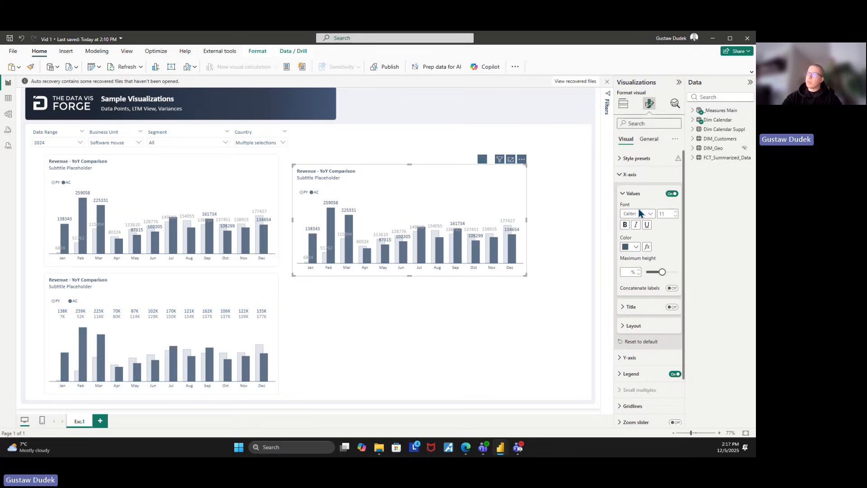
click(718, 98)
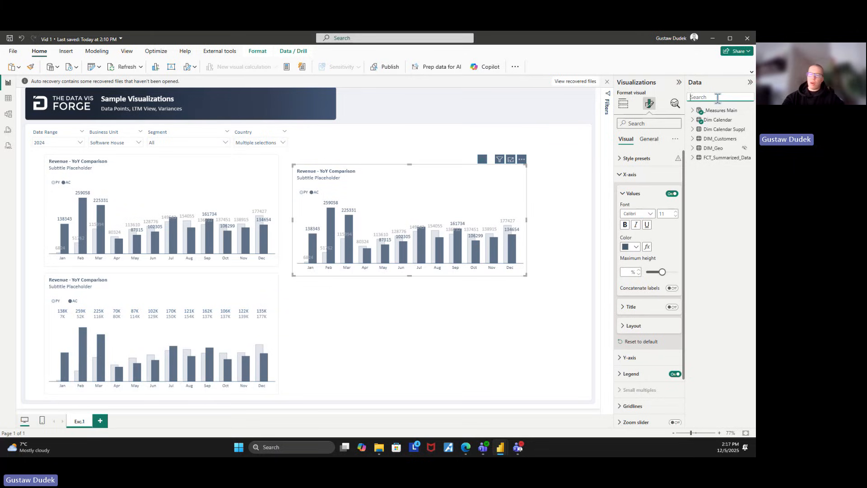
text(start)
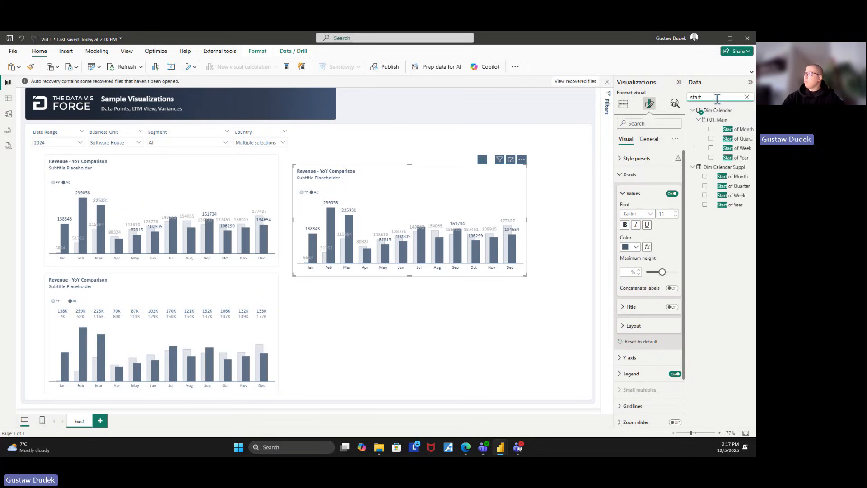
drag(687, 139, 679, 140)
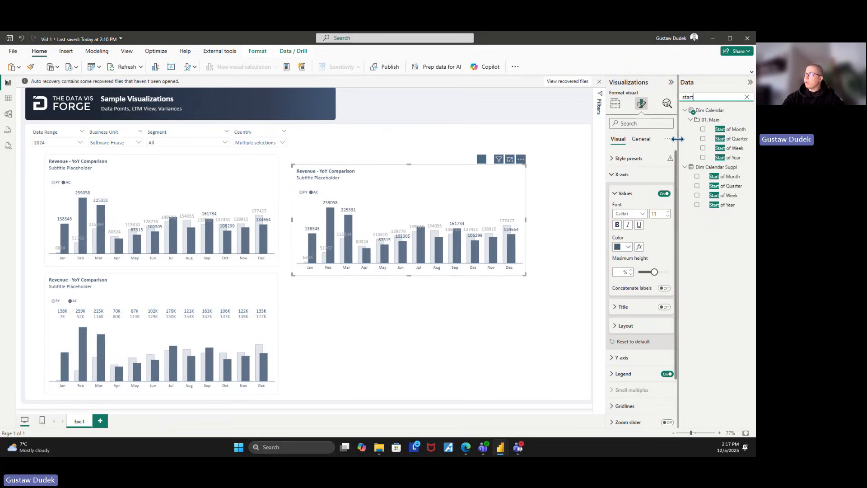
click(616, 108)
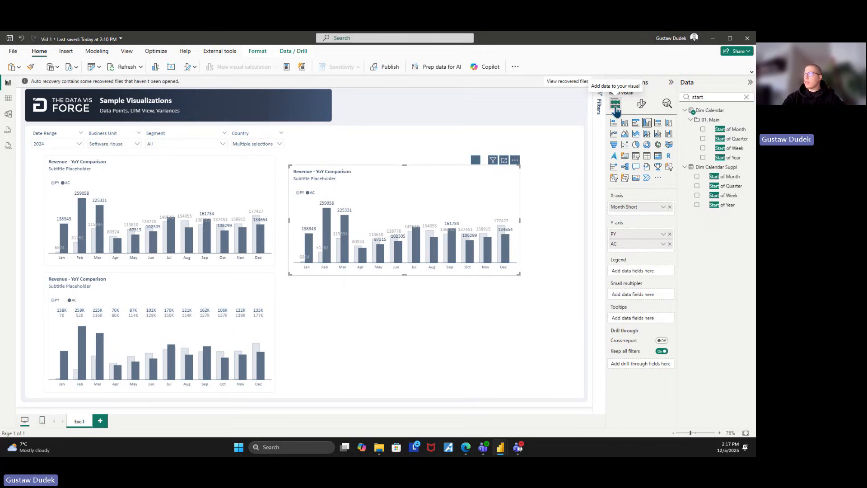
click(670, 207)
drag(661, 206, 658, 207)
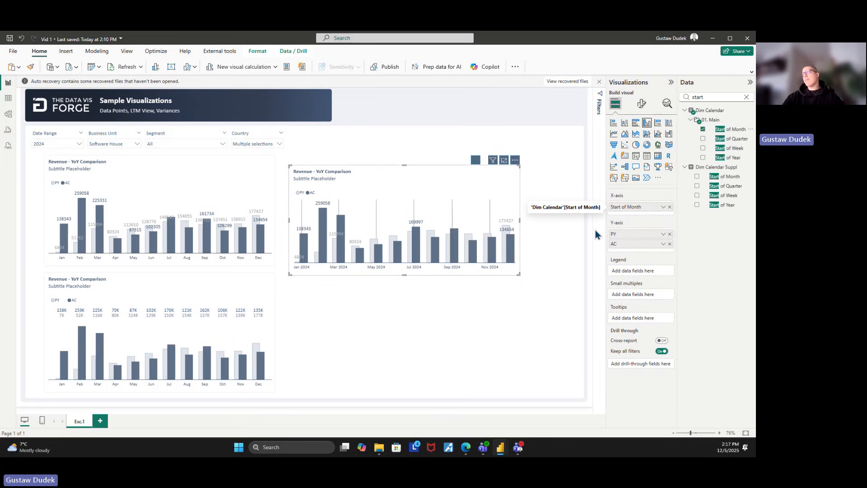
- Set the copied chart's data label density to 100 % for the AC series and align the chart with the original
click(645, 106)
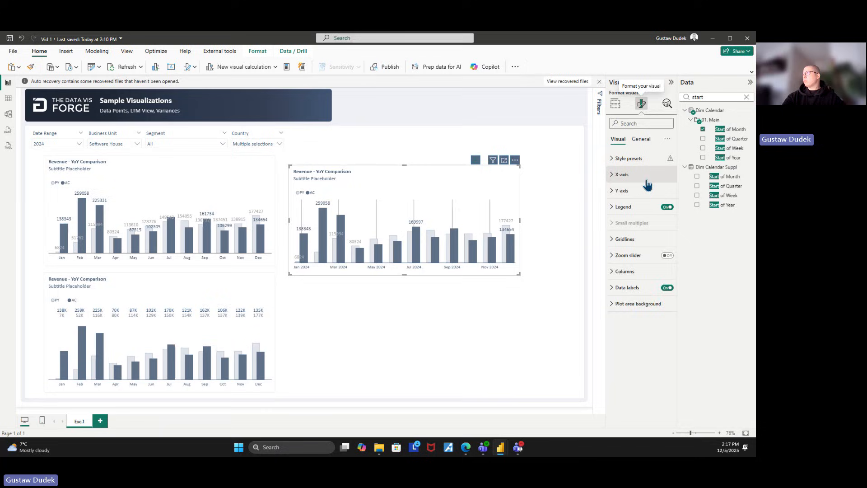
click(632, 294)
scroll(632, 296, down, 3)
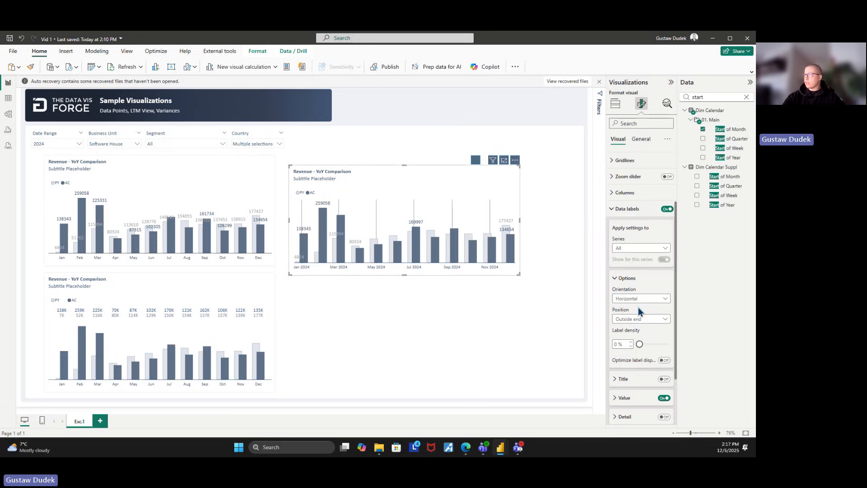
click(636, 249)
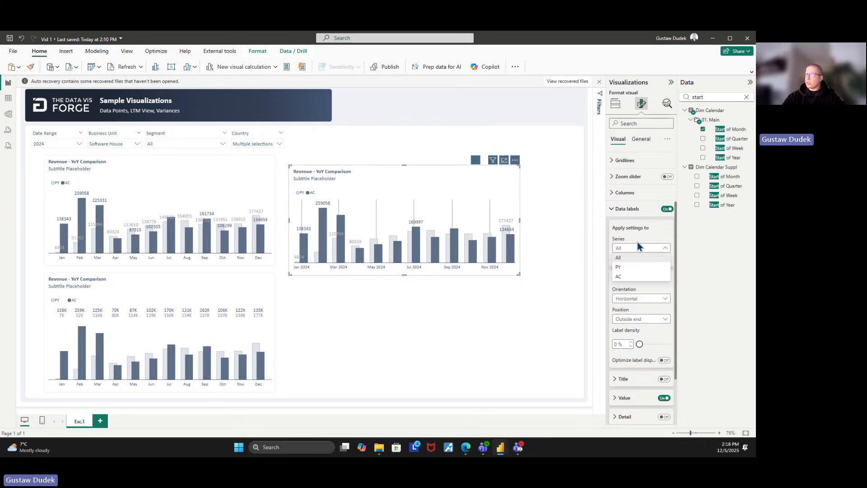
click(638, 243)
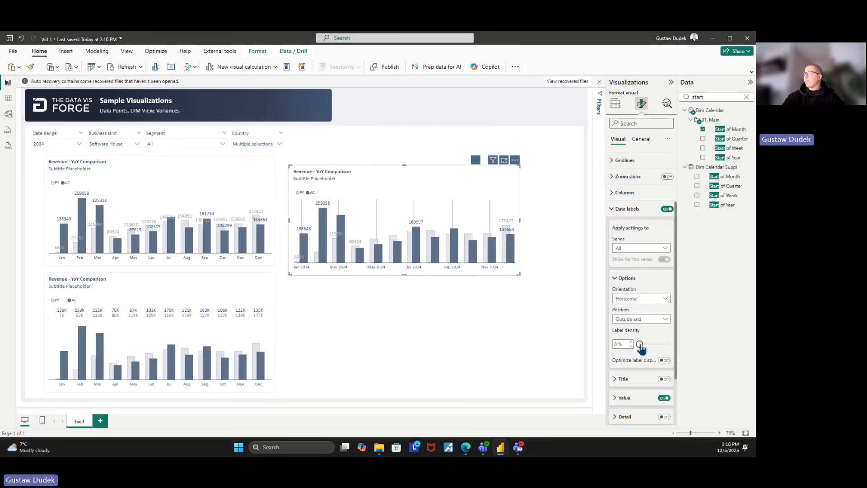
mouse_move(640, 344)
mouse_down()
mouse_move(670, 348)
mouse_move(626, 342)
mouse_up()
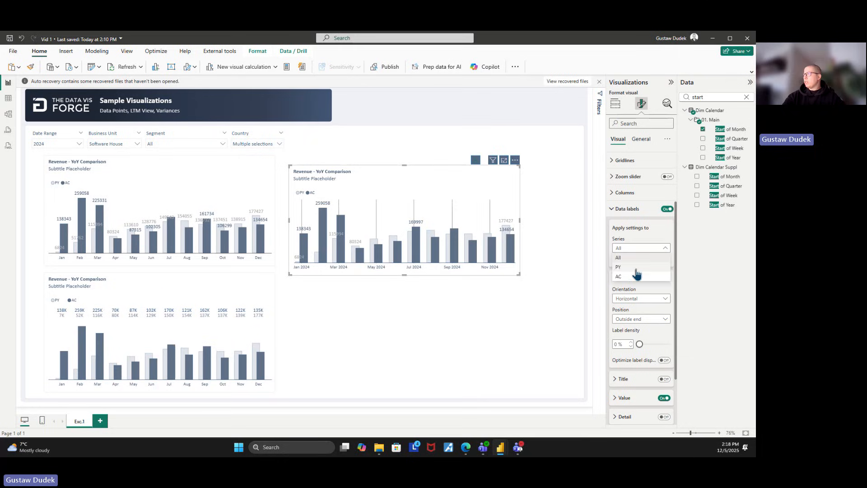
click(636, 278)
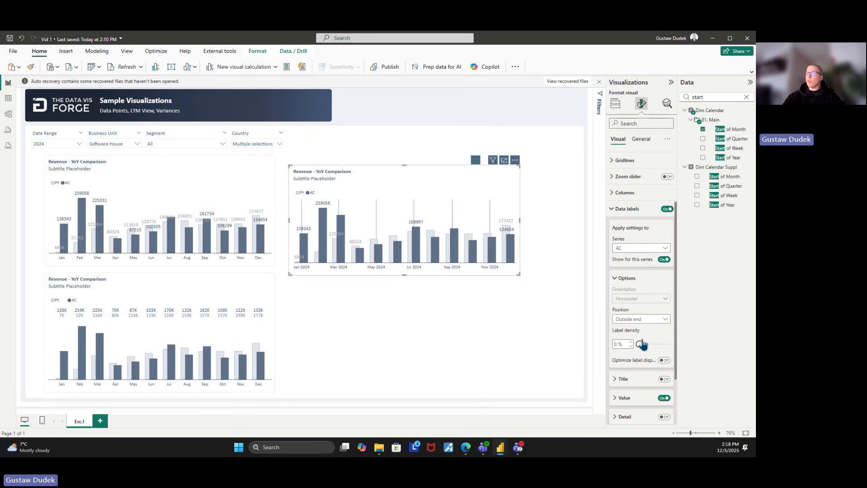
mouse_move(636, 331)
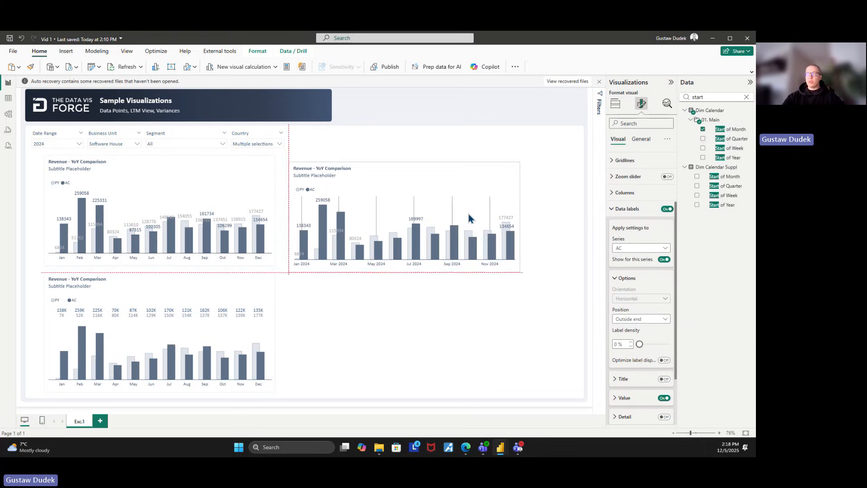
drag(468, 214, 475, 210)
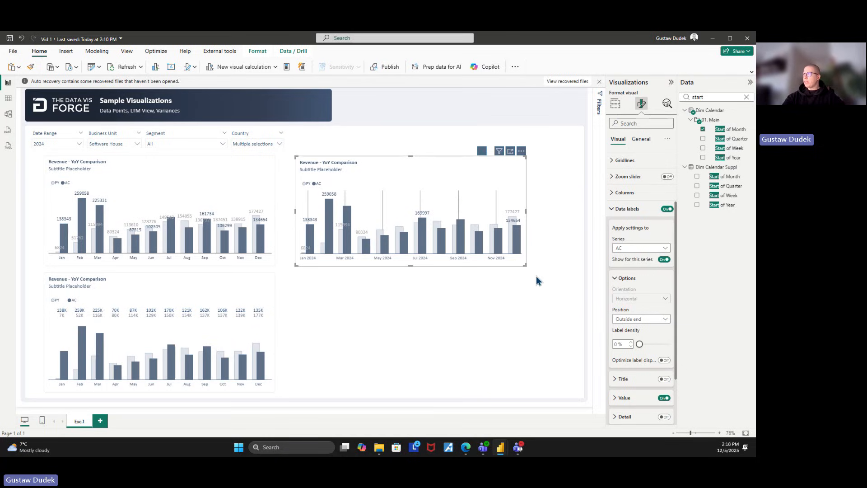
drag(639, 344, 683, 343)
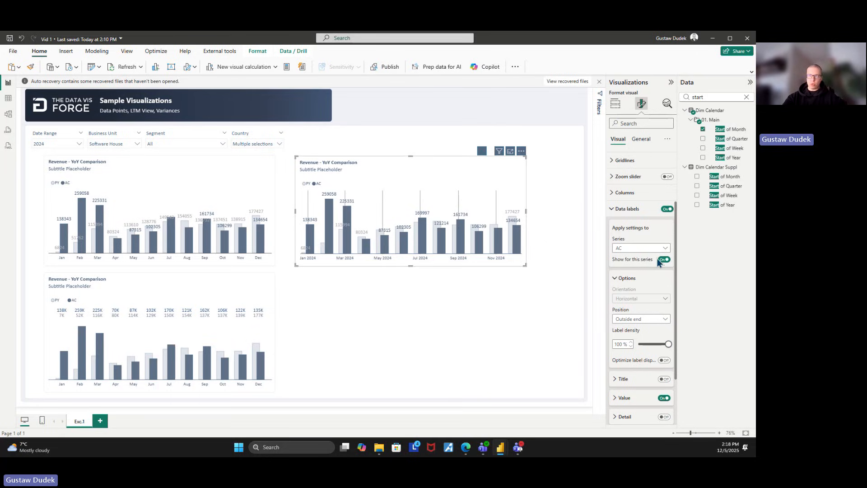
- Delete the copied chart and select the original upper revenue chart
mouse_move(504, 234)
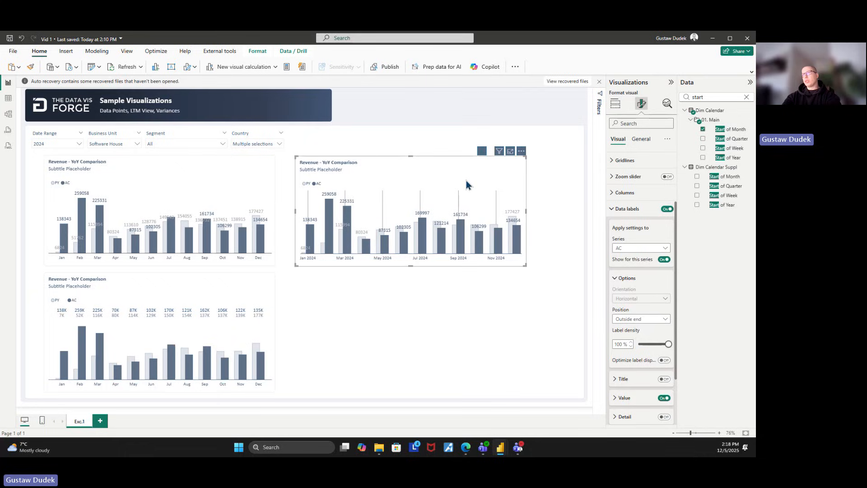
key(Delete)
click(245, 191)
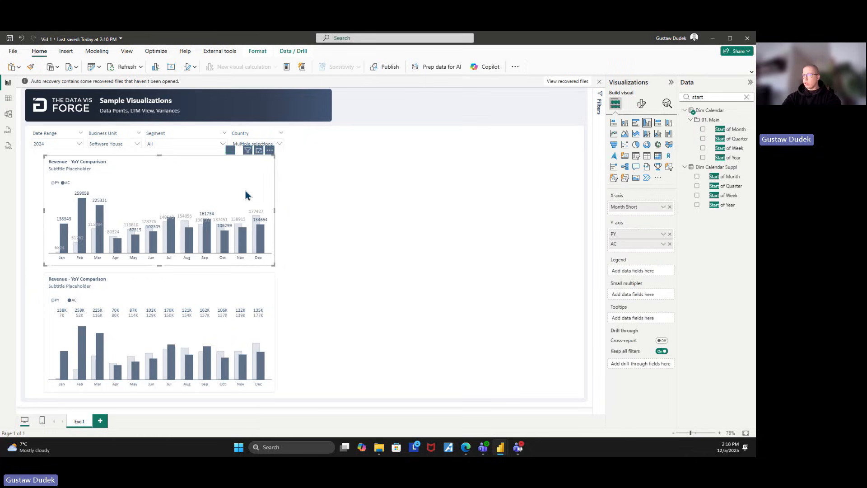
mouse_move(202, 353)
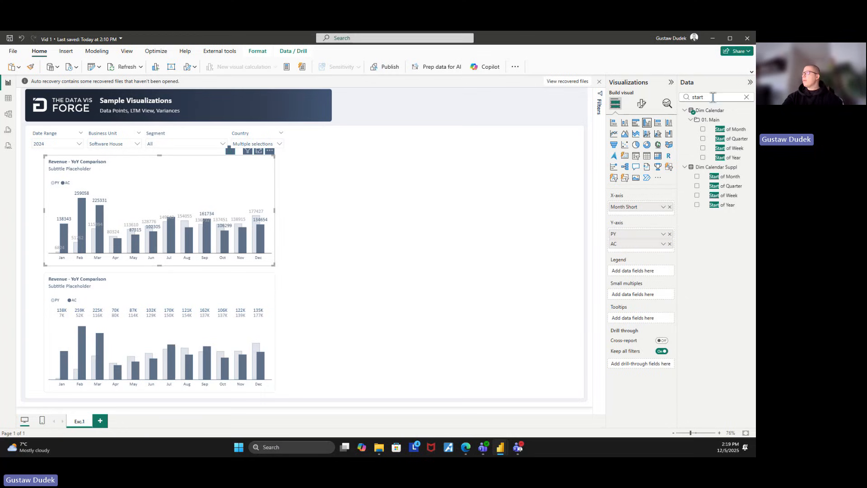
- Clear the field search, widen the field list and set the _Revenue AC measure's custom format to #,0;-#,0;0
click(747, 97)
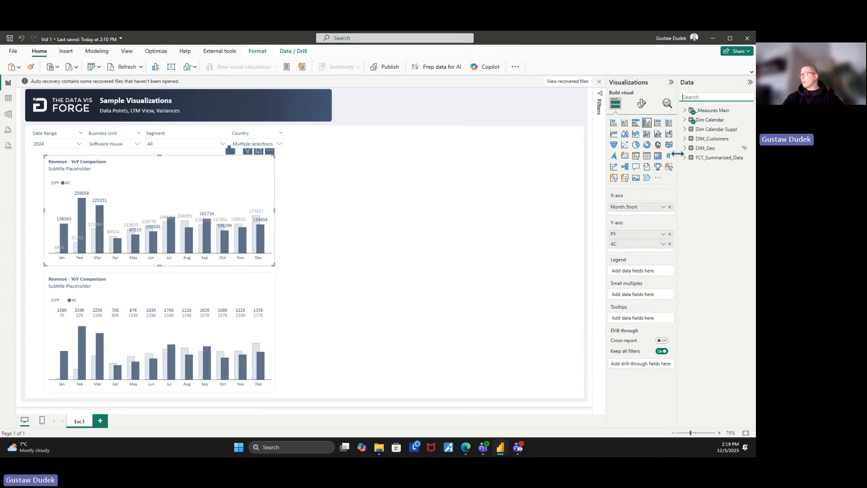
drag(677, 155, 630, 150)
click(638, 111)
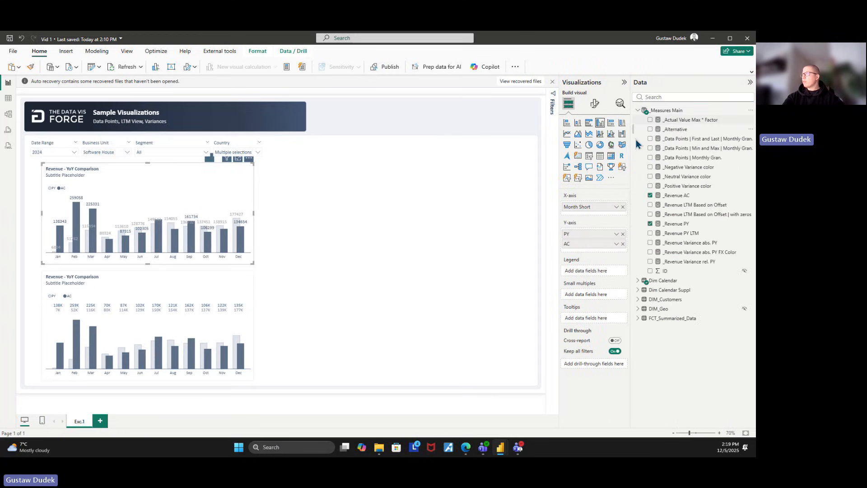
click(671, 196)
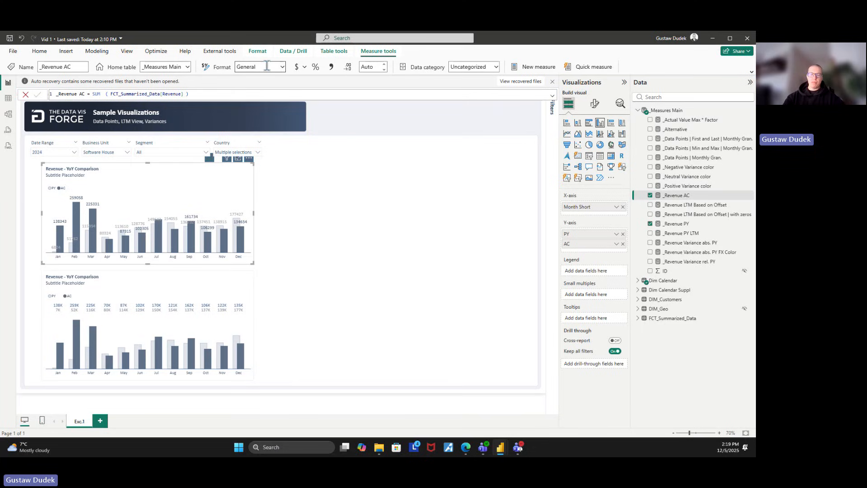
text(#,0)
key(ctrl+a)
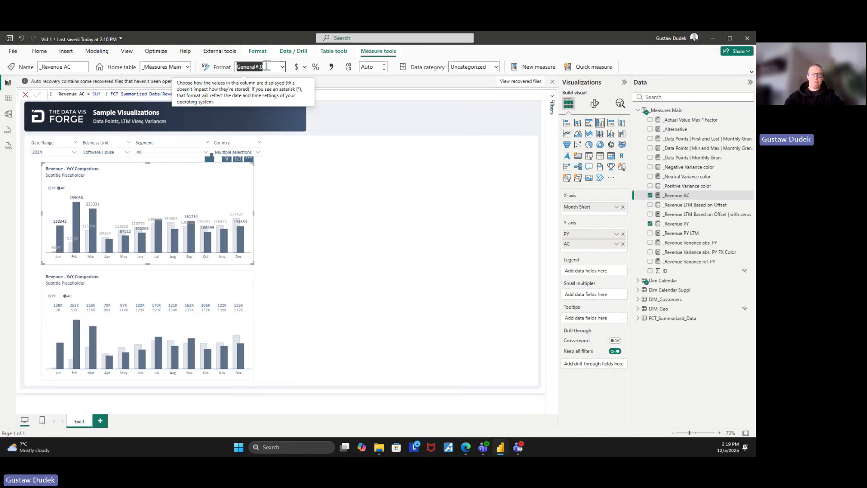
text(#)
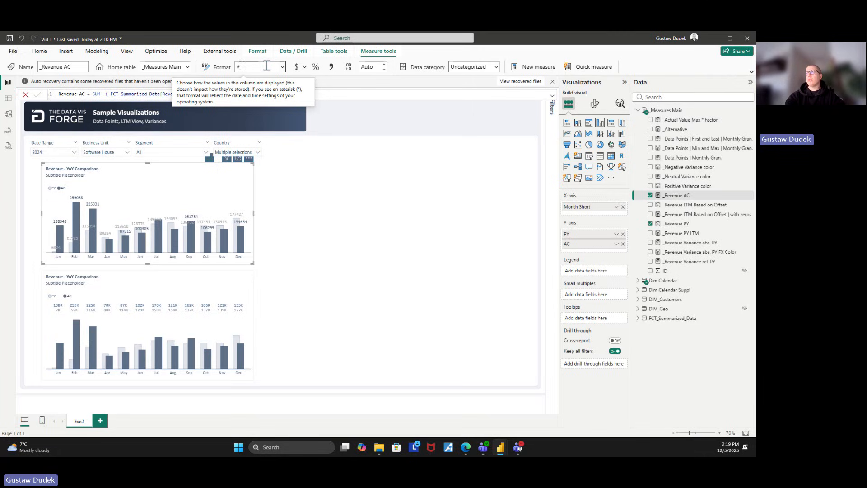
text(,0;-#,0)
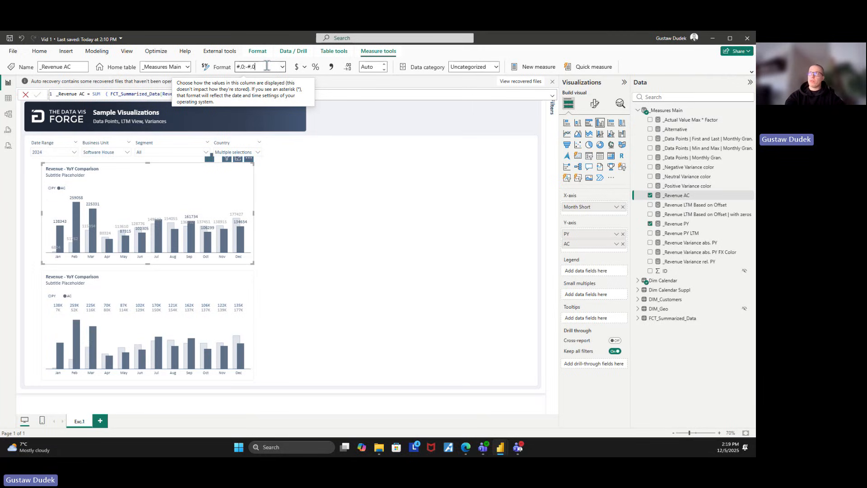
text(;0)
key(Return)
- Apply the custom format #,0;-#,0;0 from _Revenue AC to the _Revenue PY measure and collapse its formula
key(ctrl+c)
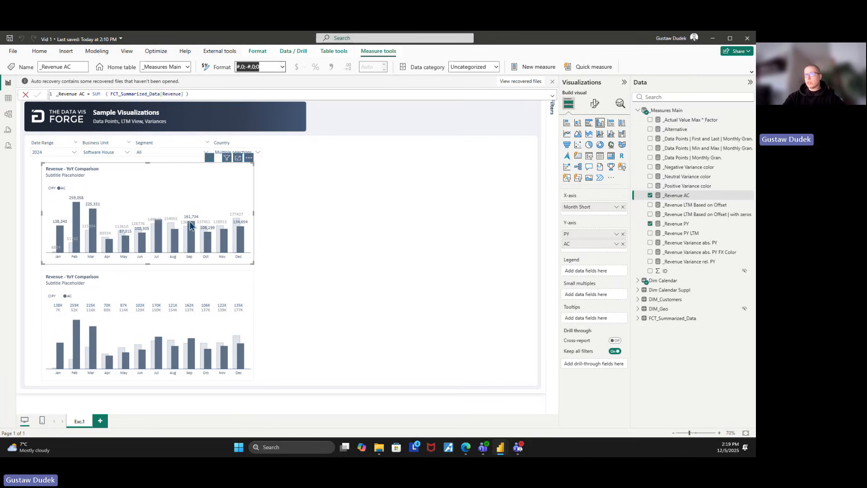
click(676, 224)
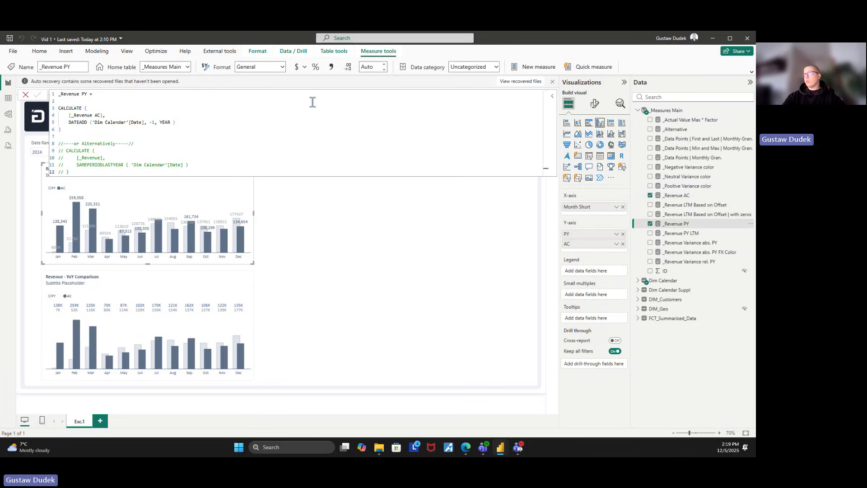
click(265, 67)
key(ctrl+a)
key(ctrl+v)
key(Return)
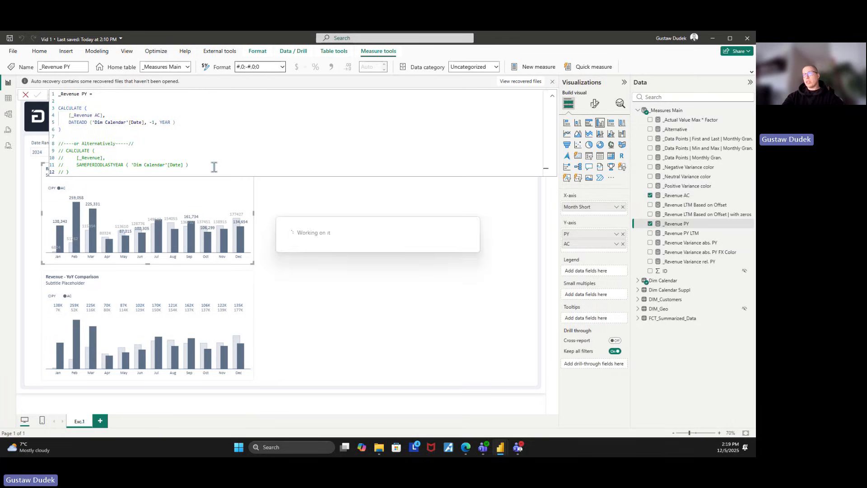
click(552, 96)
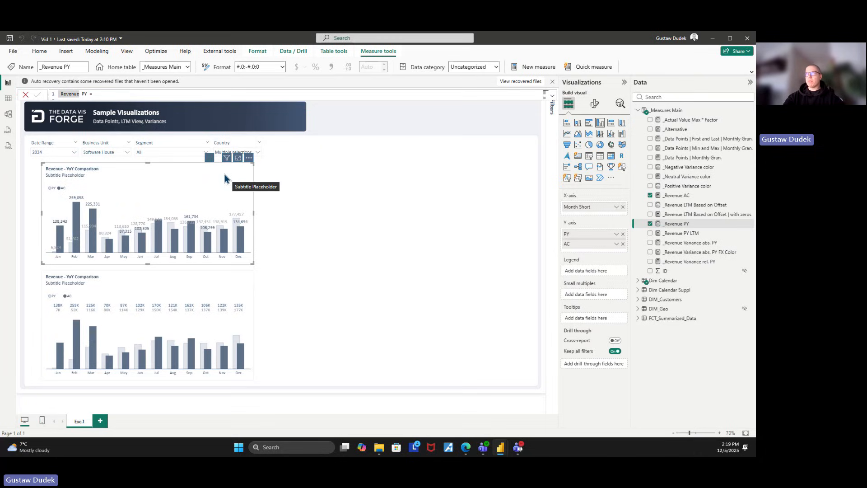
- Set the data label display units to Thousands for all series in the upper Revenue - YoY Comparison chart
click(594, 104)
click(580, 287)
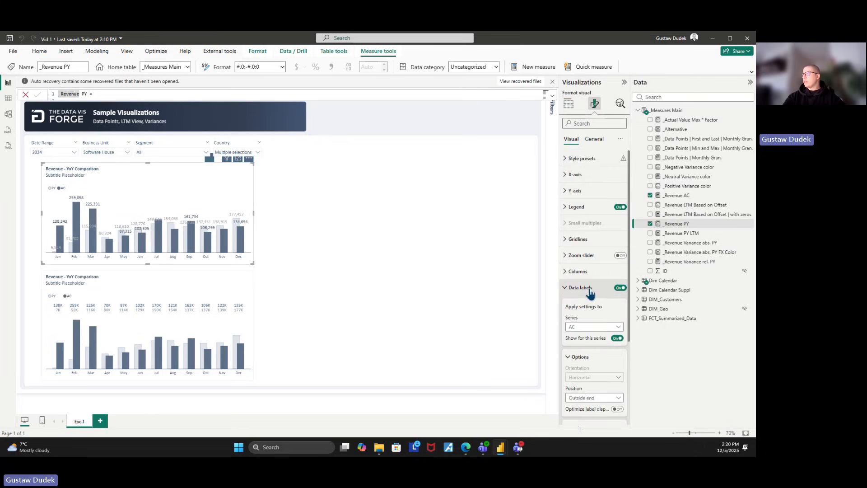
scroll(590, 289, down, 1)
click(590, 288)
click(586, 297)
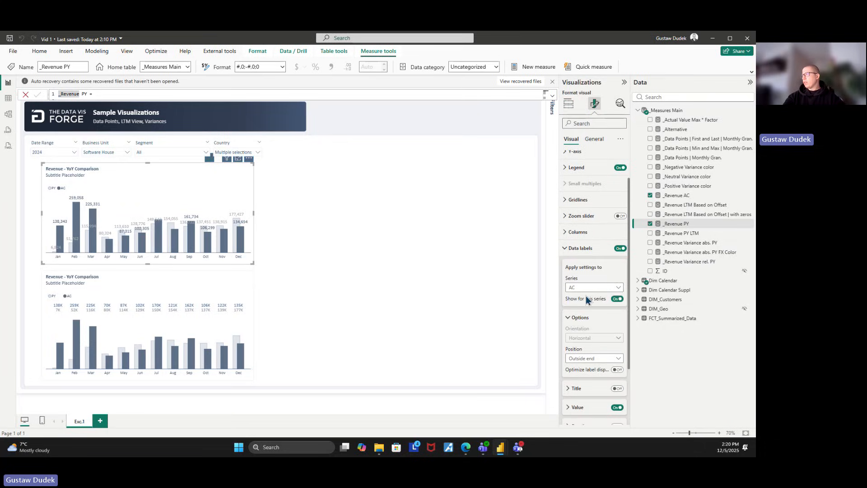
scroll(587, 389, down, 1)
scroll(587, 389, down, 5)
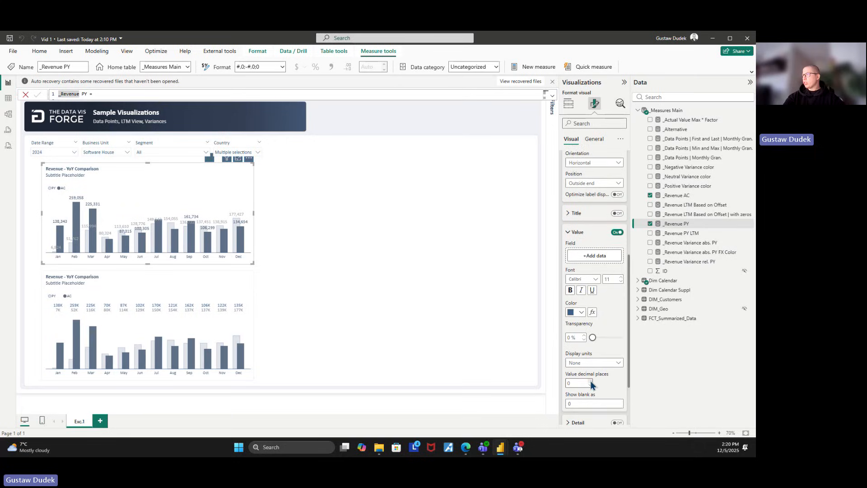
click(589, 343)
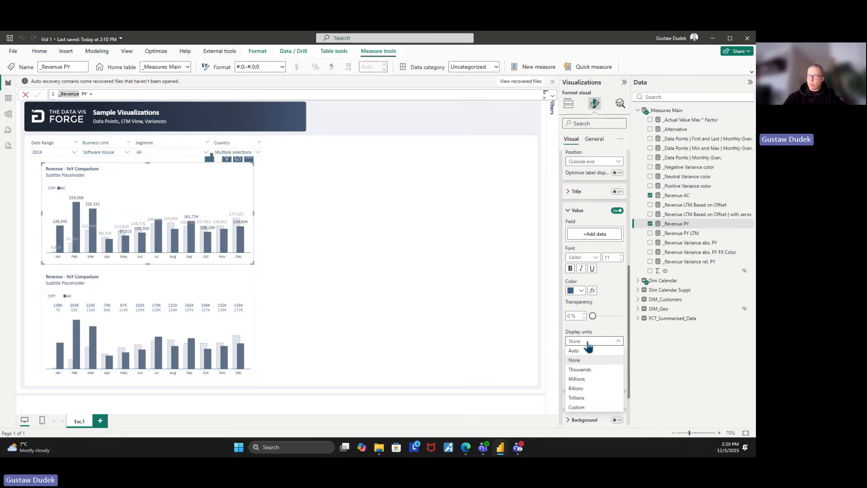
click(582, 369)
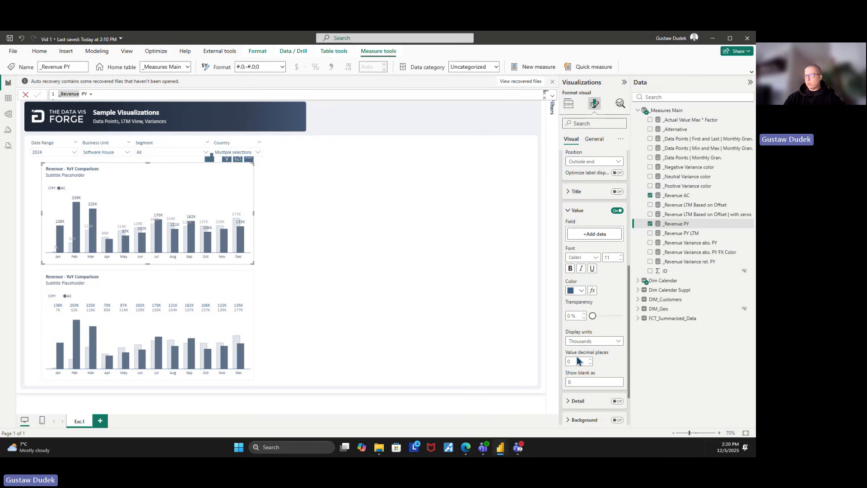
- Try two decimal places on the upper chart's data label values, return them to 0 and deselect the chart
click(590, 360)
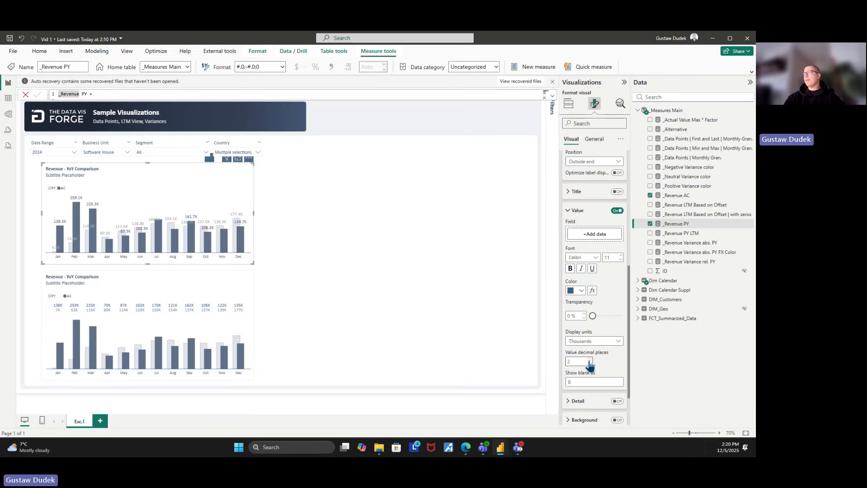
click(589, 360)
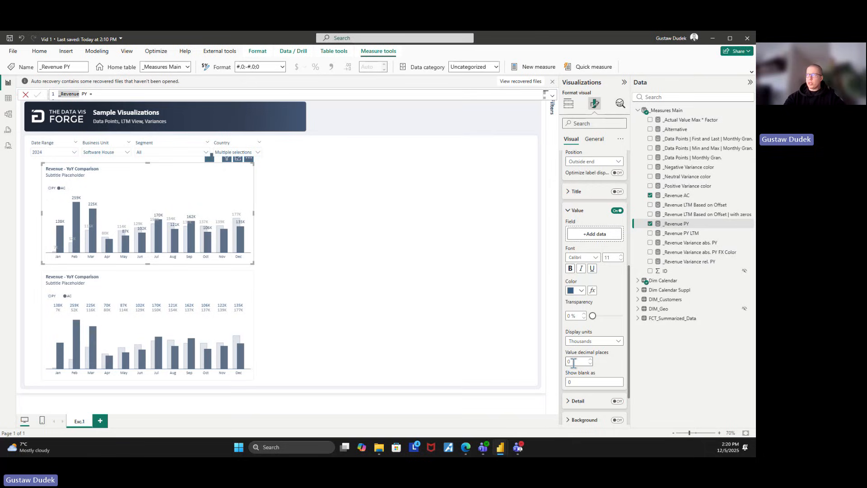
click(335, 402)
- Select the upper revenue chart and turn off its tooltips
click(213, 197)
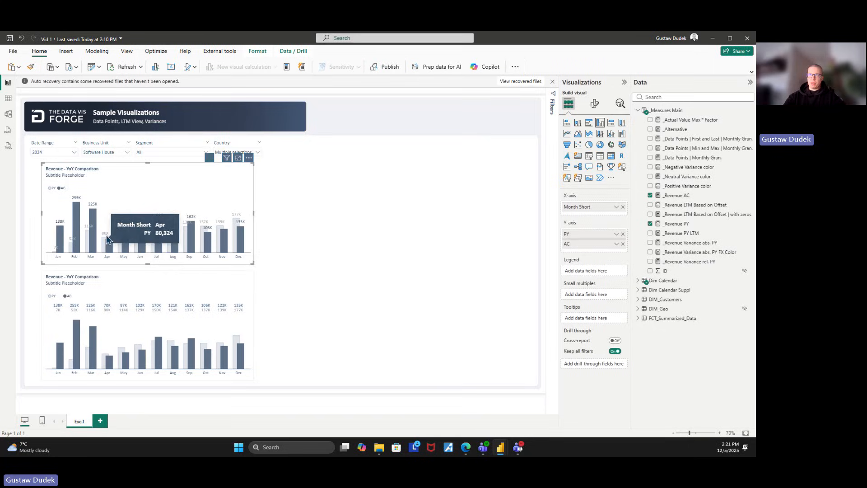
click(594, 104)
click(594, 139)
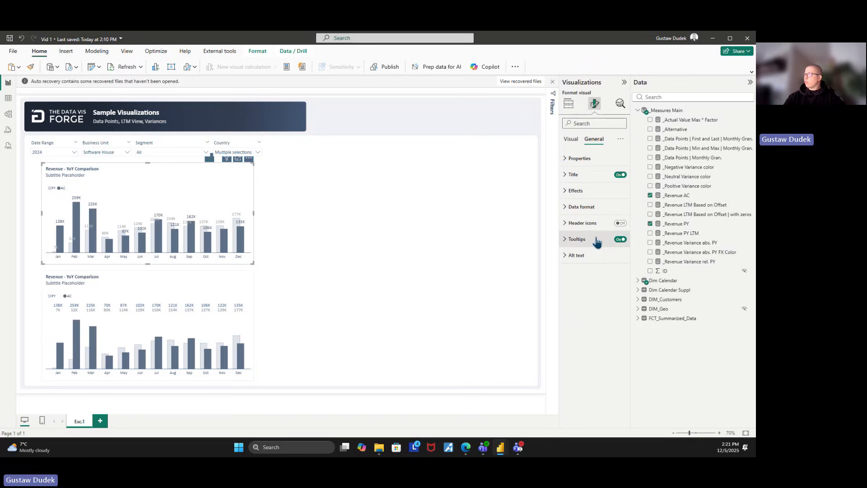
click(621, 240)
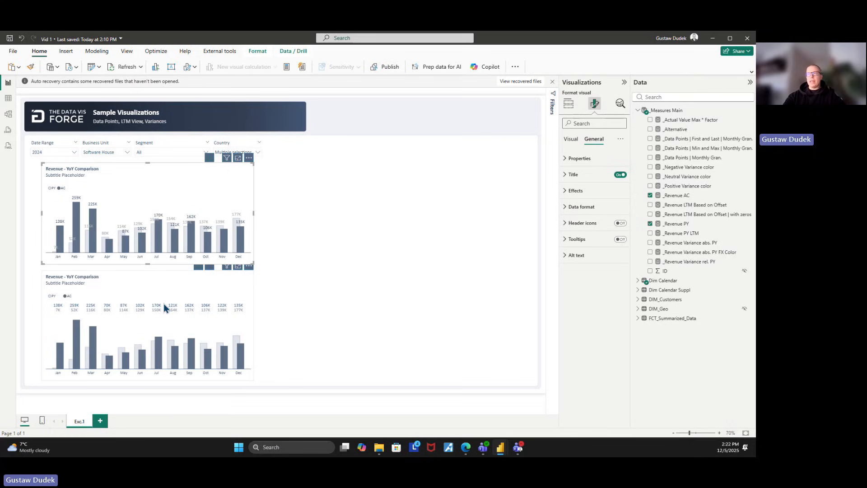
- Check the lower chart's Y-axis fields and set the column border transparency of the _Actual Value Max * Factor series to 0 %
click(172, 284)
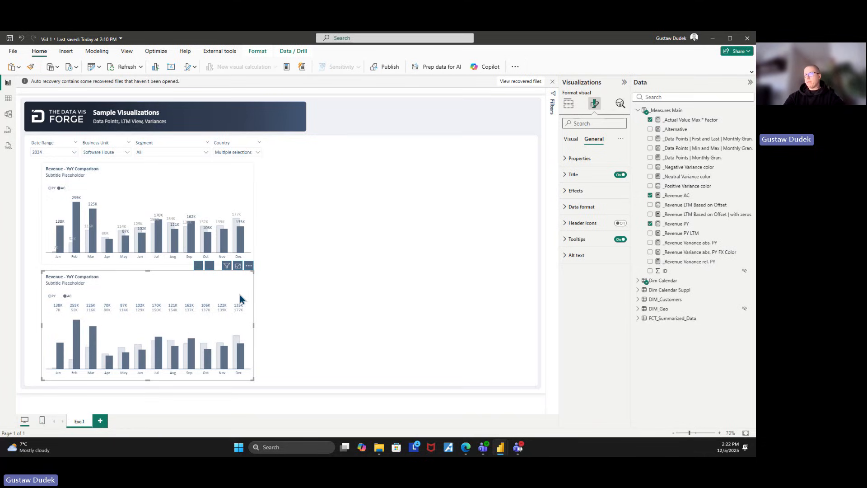
click(568, 104)
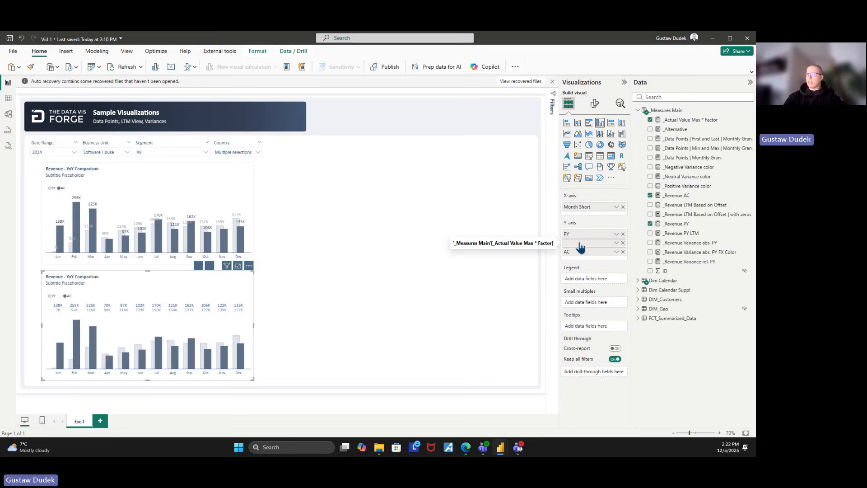
click(595, 103)
click(586, 272)
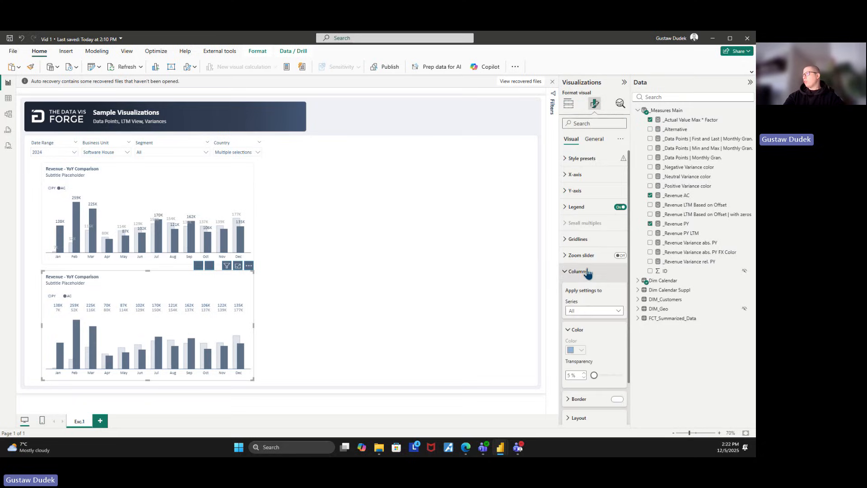
scroll(599, 338, down, 1)
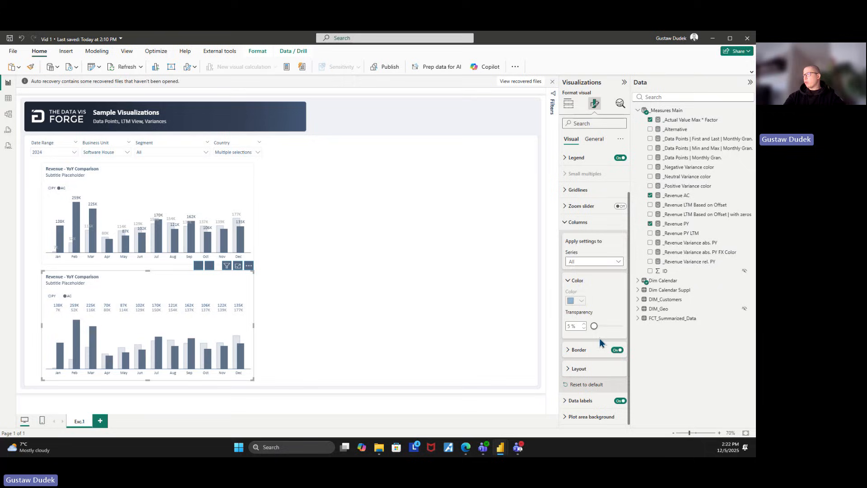
click(597, 263)
click(586, 285)
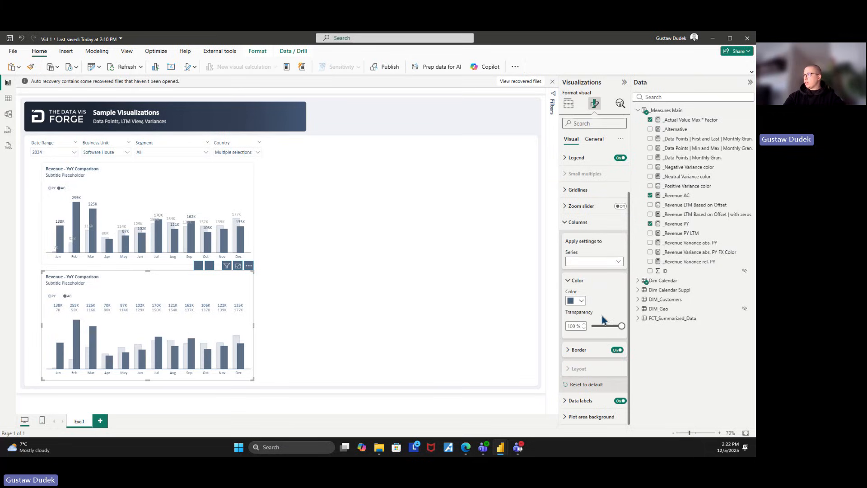
mouse_move(622, 326)
mouse_down()
mouse_move(603, 328)
mouse_move(624, 327)
mouse_up()
click(578, 353)
scroll(585, 356, down, 1)
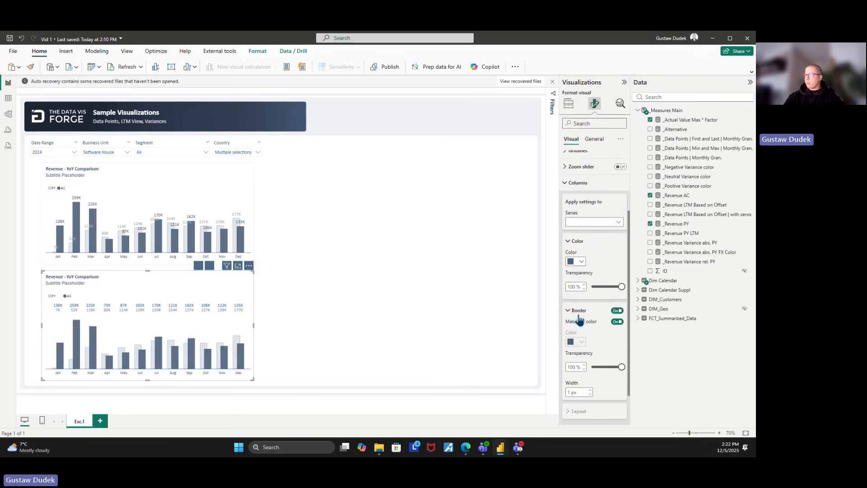
drag(622, 370, 583, 375)
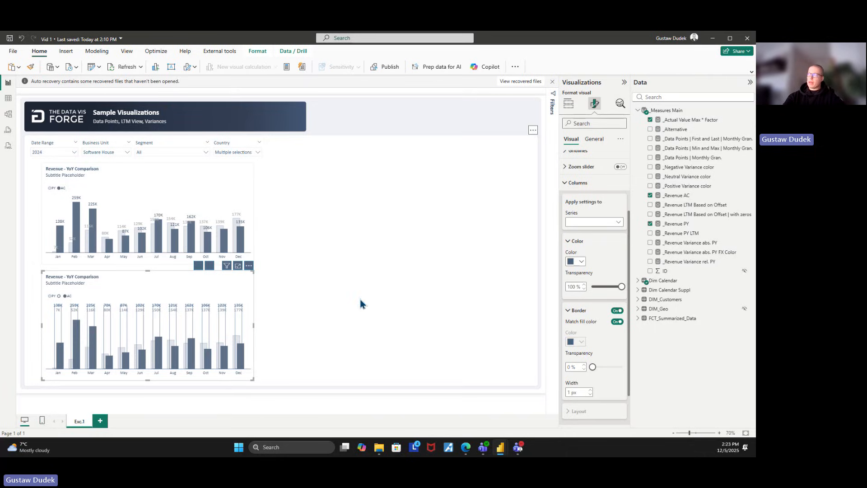
- Toggle the data label detail off and back on for the lower chart's _Actual Value Max * Factor series
scroll(597, 212, down, 2)
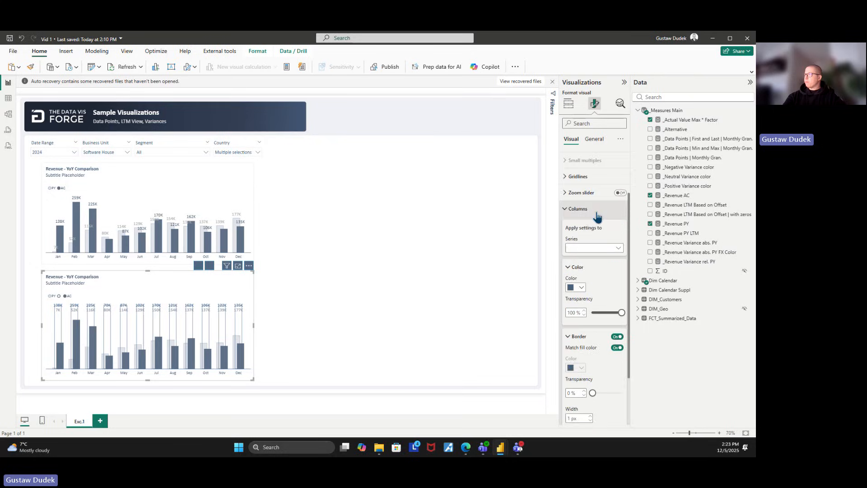
click(578, 400)
scroll(581, 383, down, 3)
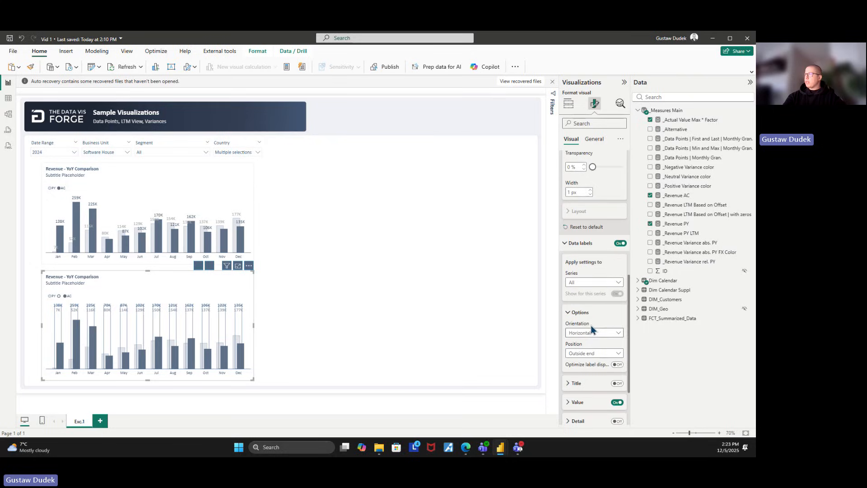
click(590, 288)
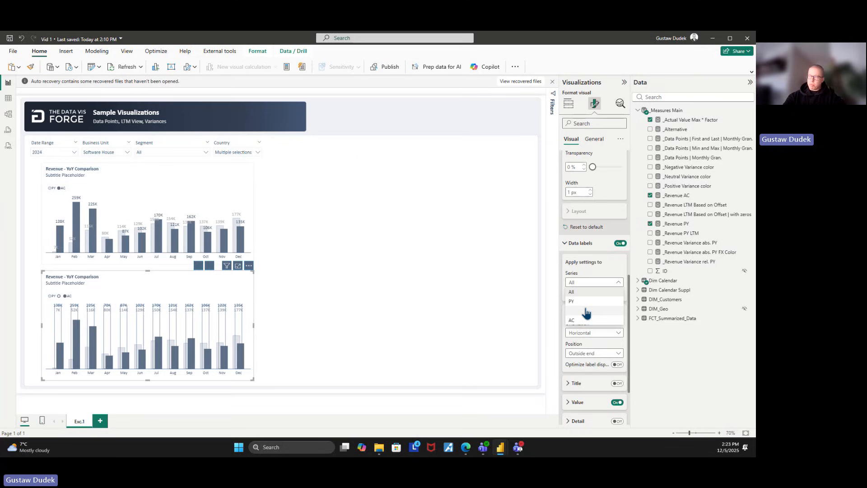
click(586, 311)
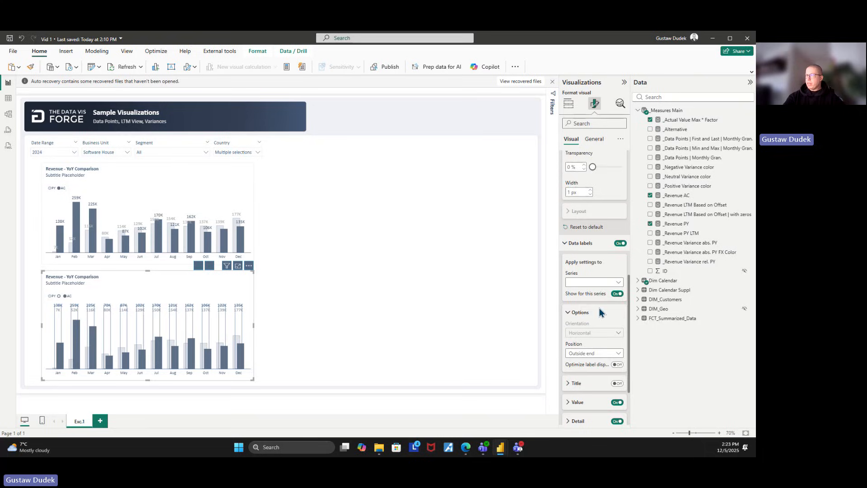
scroll(599, 323, down, 1)
scroll(584, 353, down, 1)
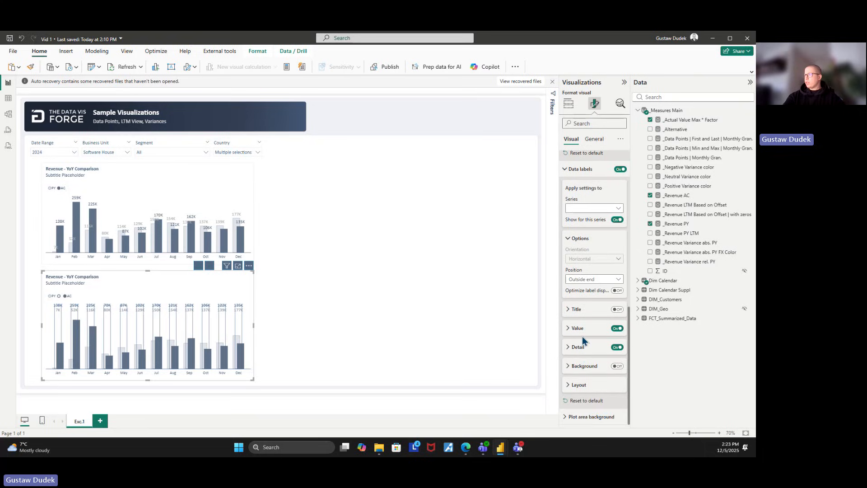
click(617, 347)
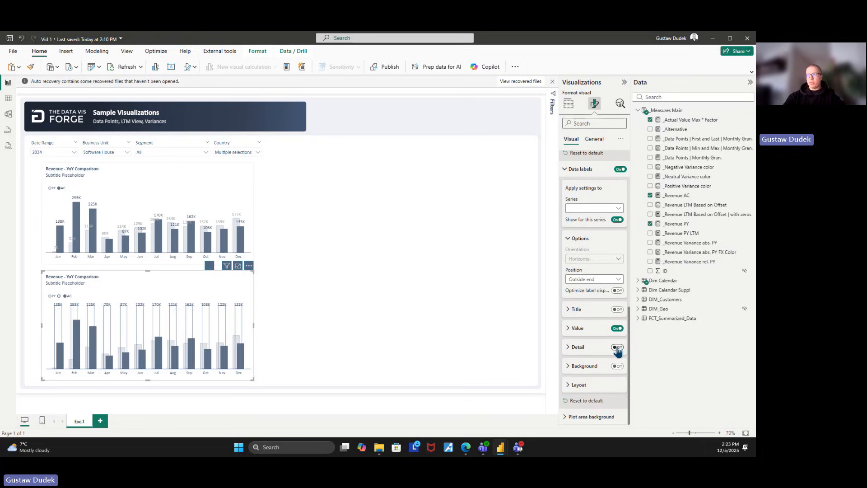
click(617, 347)
click(617, 348)
click(617, 349)
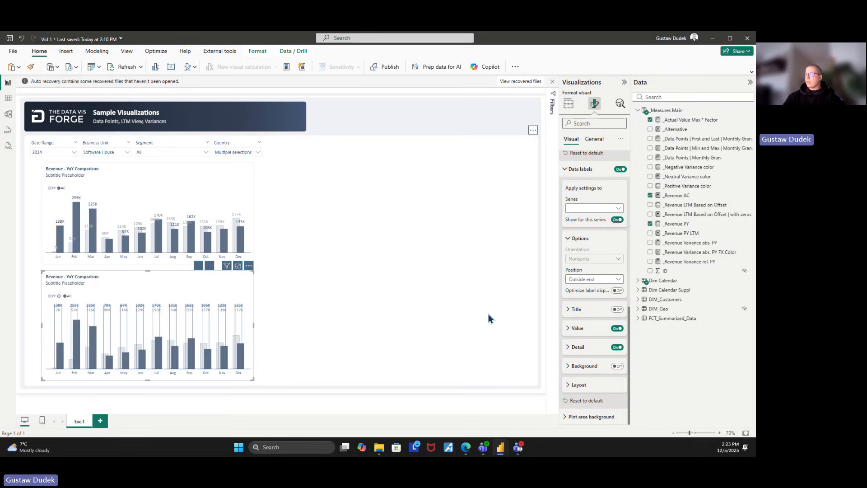
- Turn off both the value and detail of the helper series' data labels, and switch each back on
click(617, 329)
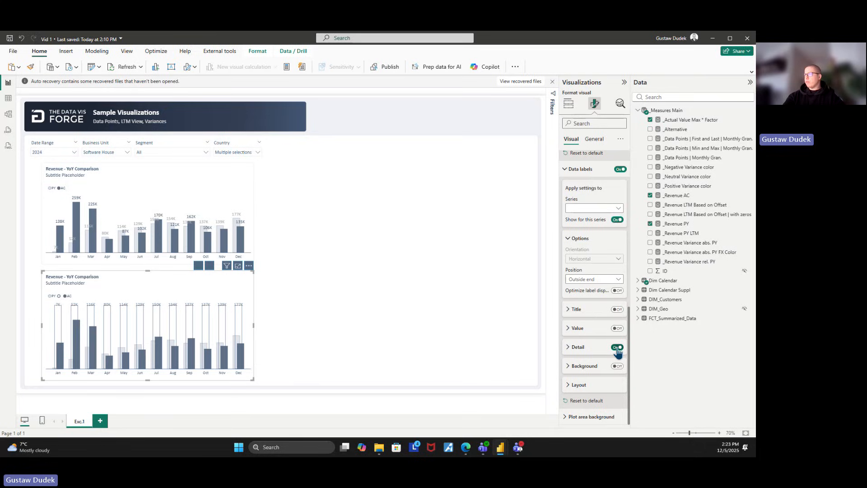
click(618, 349)
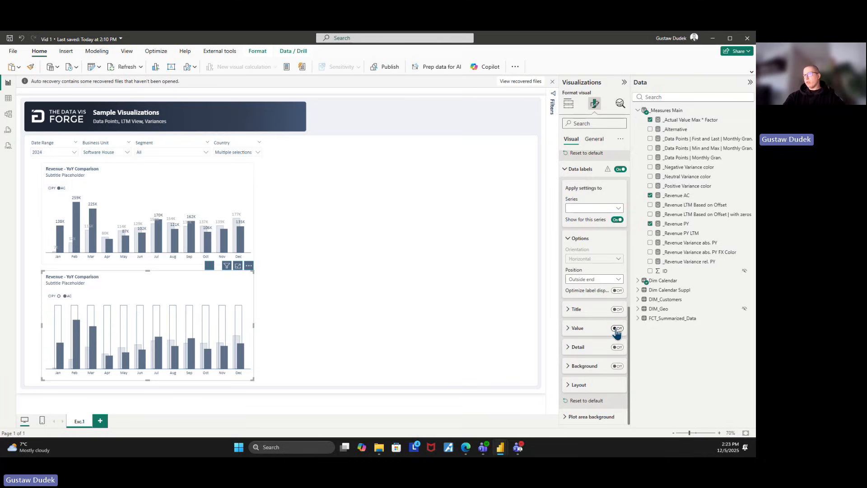
click(617, 329)
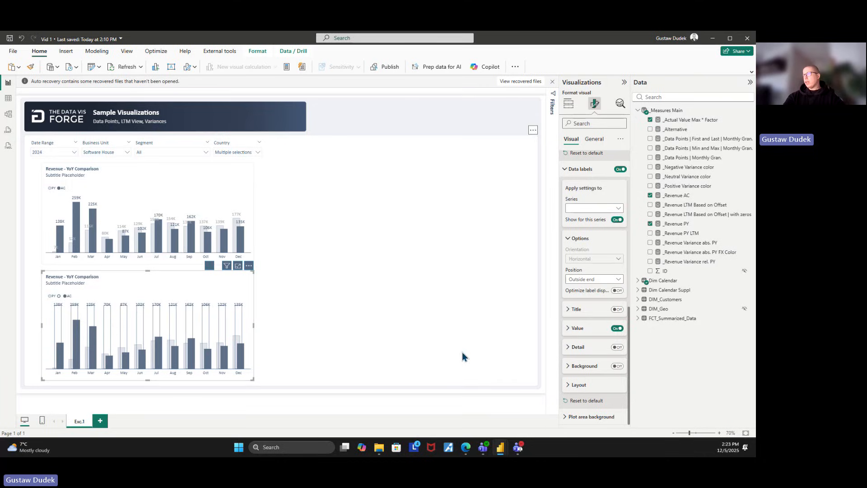
click(617, 347)
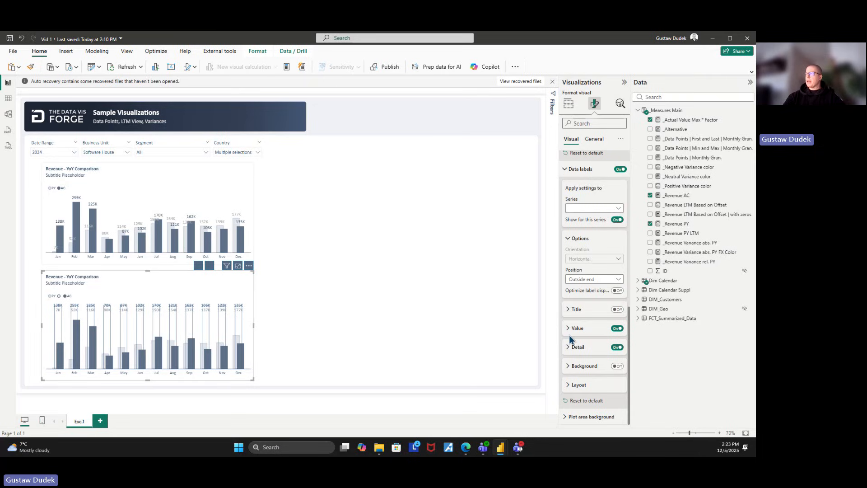
- Examine which measures supply the detail and value of the helper series' data labels
click(580, 346)
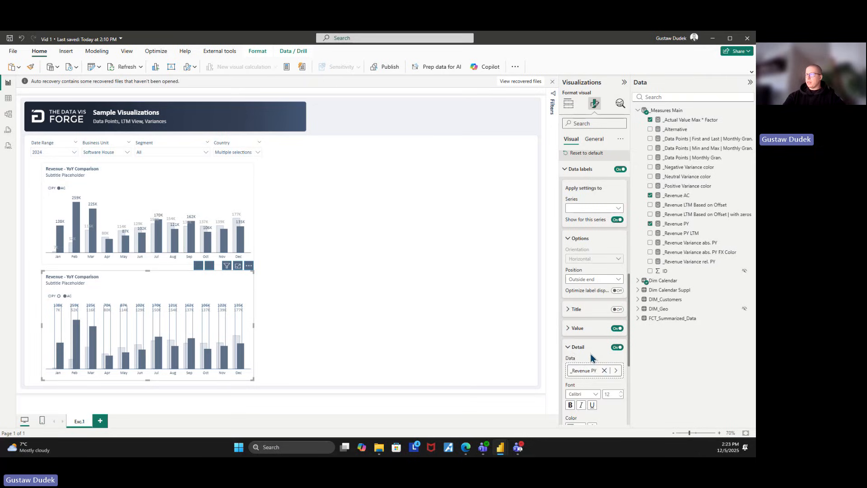
click(588, 329)
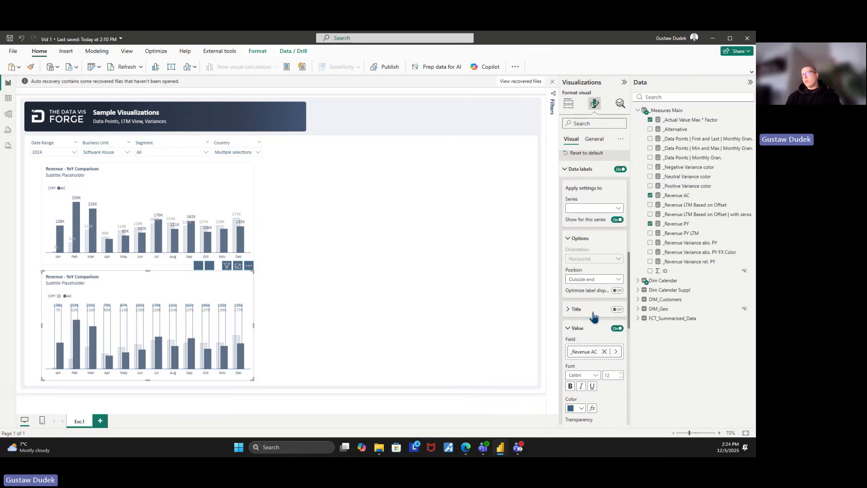
- Set the helper series' column fill and border transparency to 100 % in the lower chart
scroll(596, 307, up, 5)
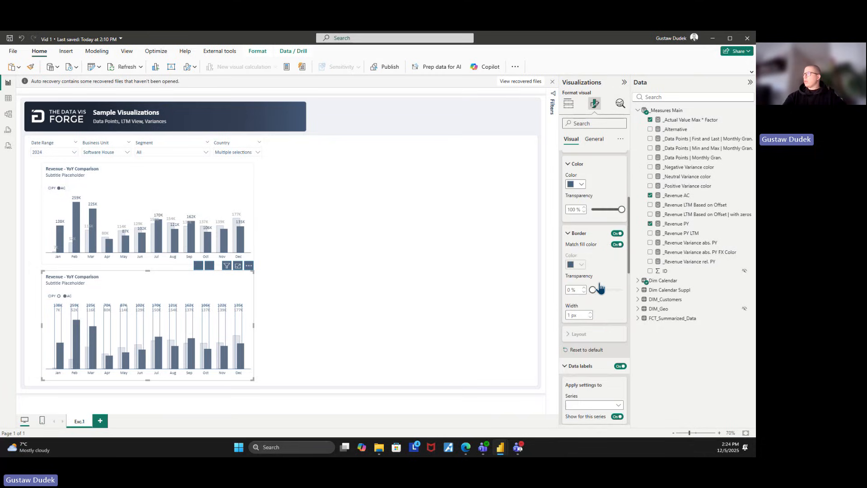
drag(622, 209, 548, 205)
drag(592, 290, 660, 293)
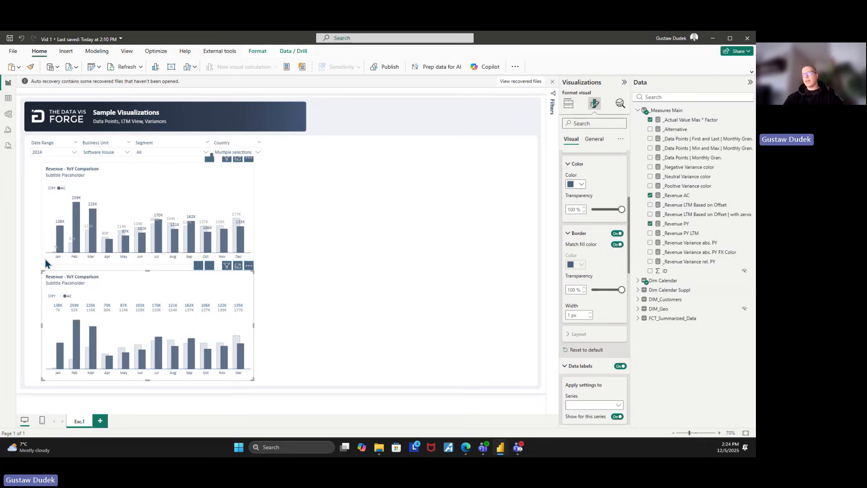
- Deselect the chart, add an empty table visual and place it in the blank canvas area beside the upper revenue chart
click(17, 250)
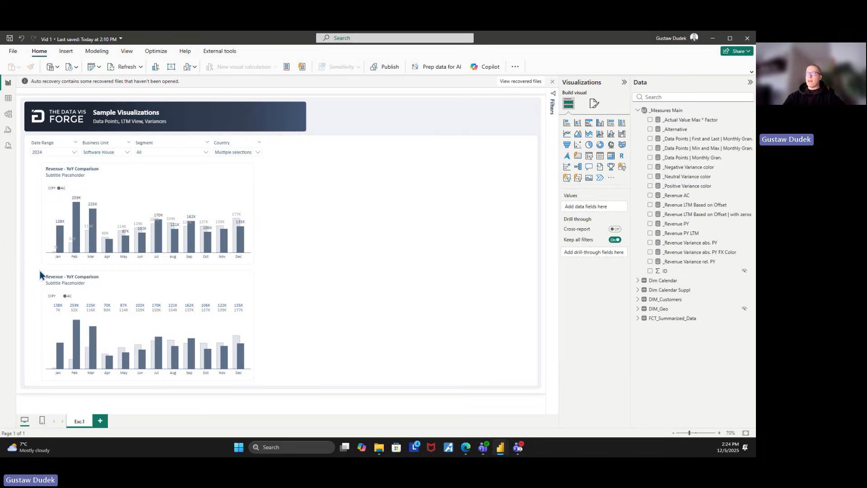
click(601, 158)
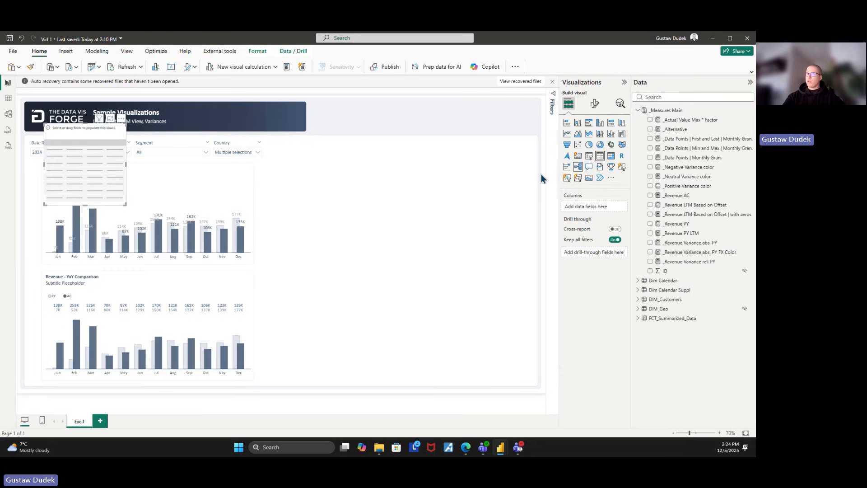
drag(108, 163, 383, 198)
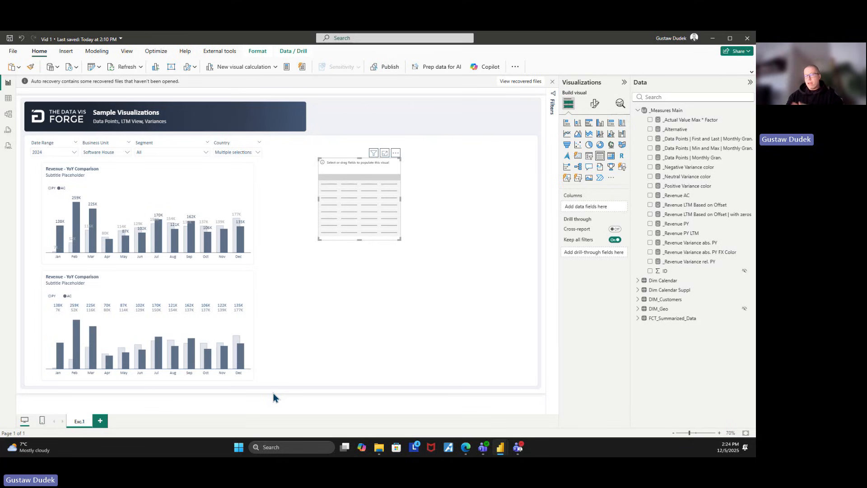
- Search the fields for "mmm", add mmm'yy from Dim Calendar's month-related fields to the empty table, and clear the search
click(55, 144)
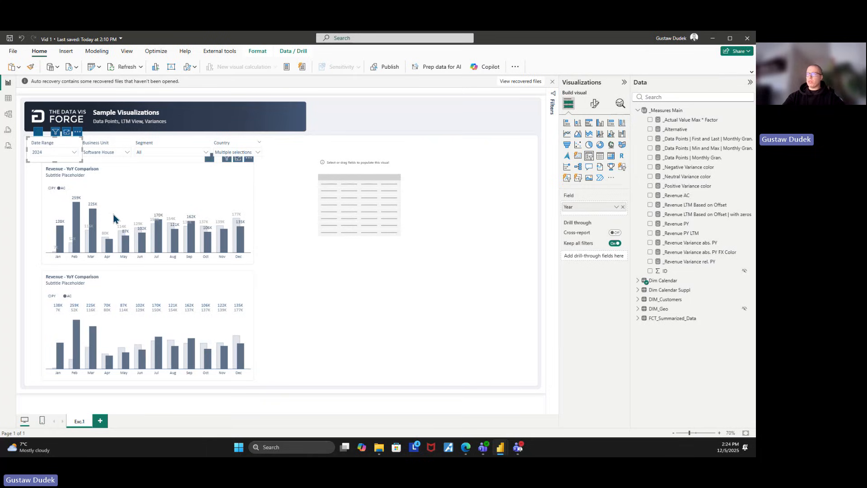
click(242, 377)
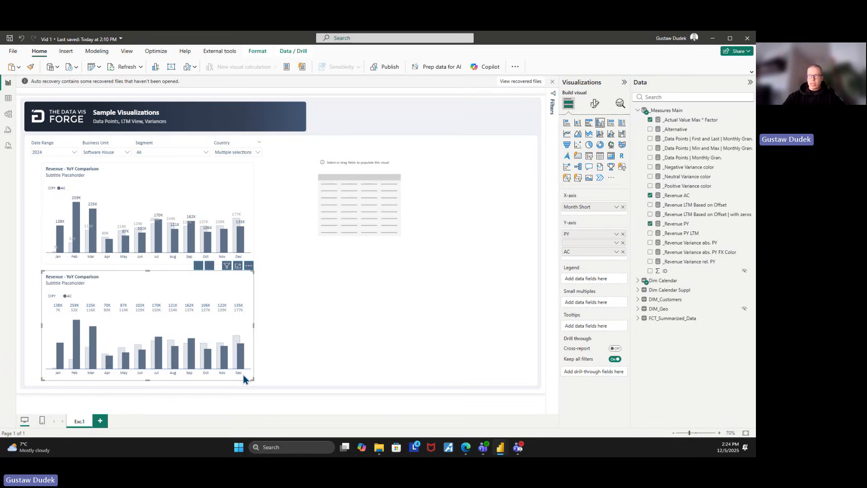
click(359, 202)
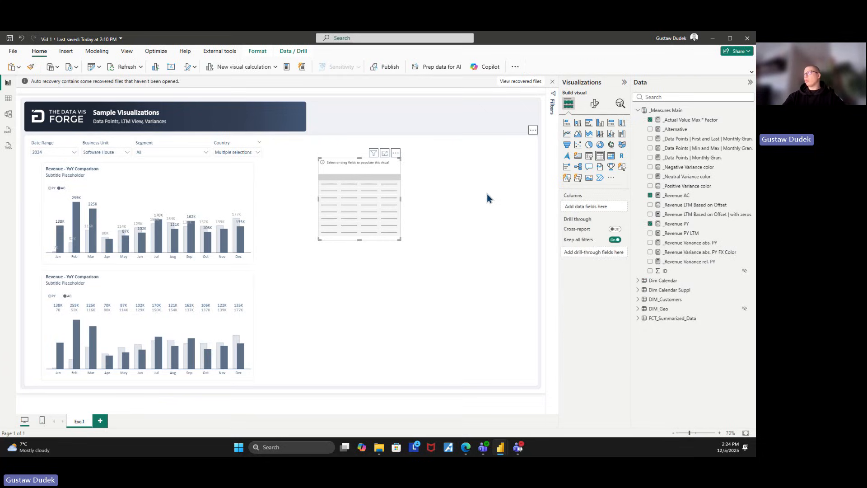
right_click(666, 186)
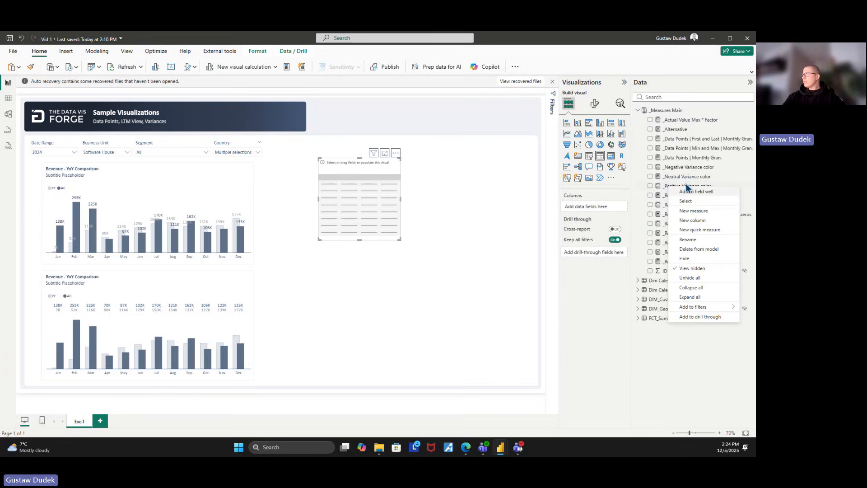
click(667, 97)
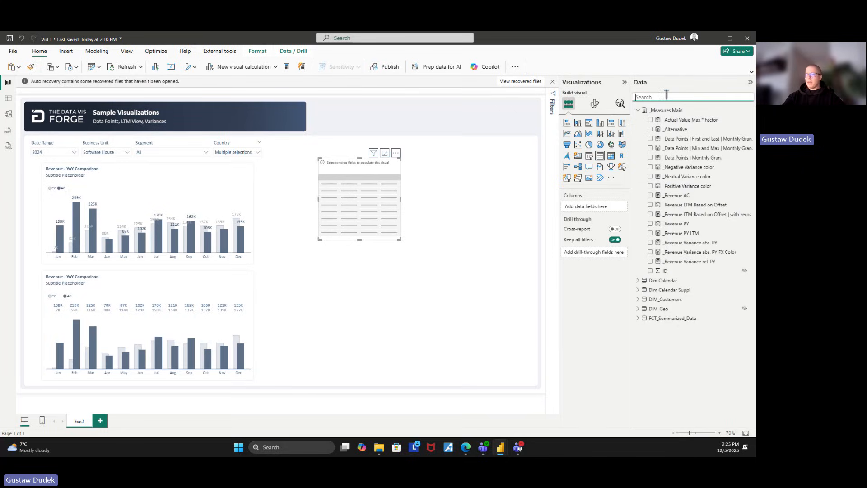
text(mmm)
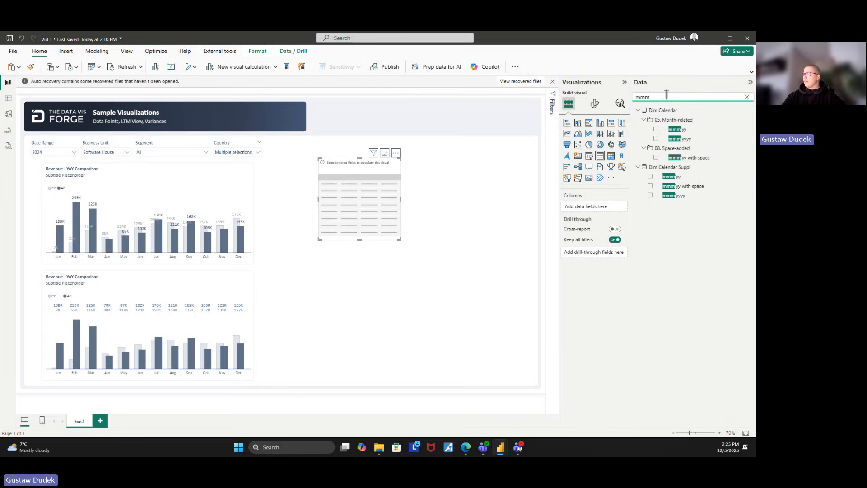
drag(684, 130, 596, 212)
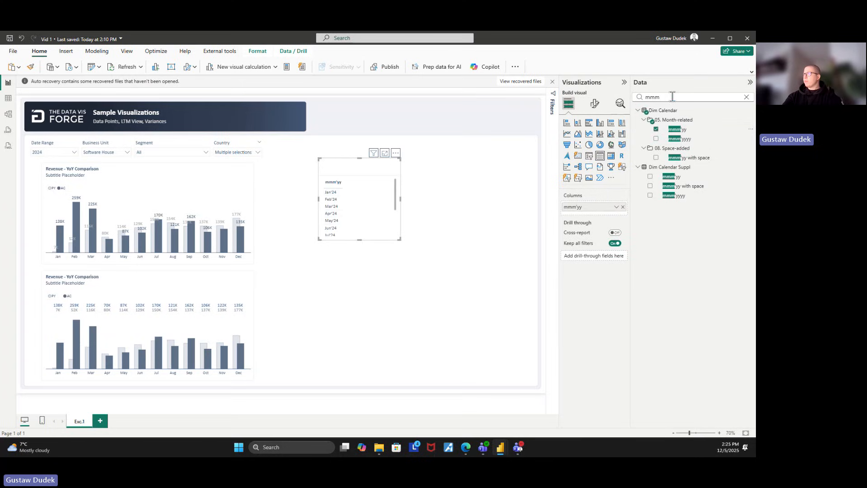
drag(672, 96, 591, 100)
key(BackSpace)
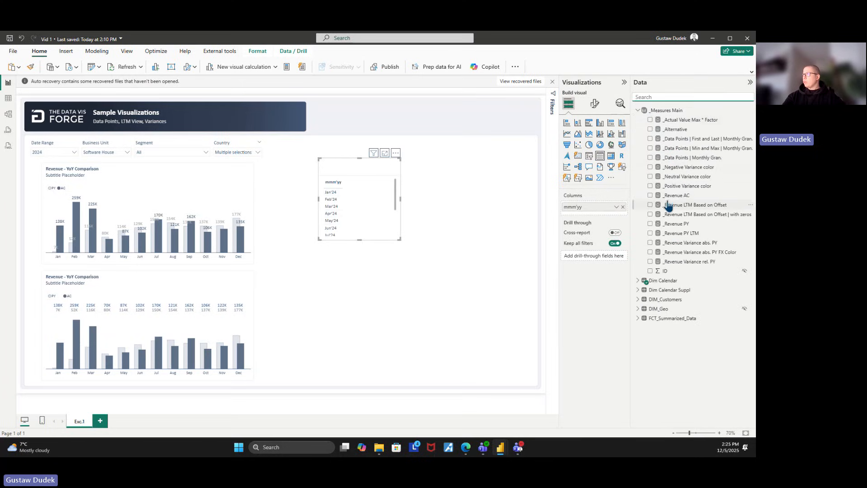
- Add the _Revenue AC and _Revenue PY measures to the table and enlarge it to fit all twelve months
click(650, 196)
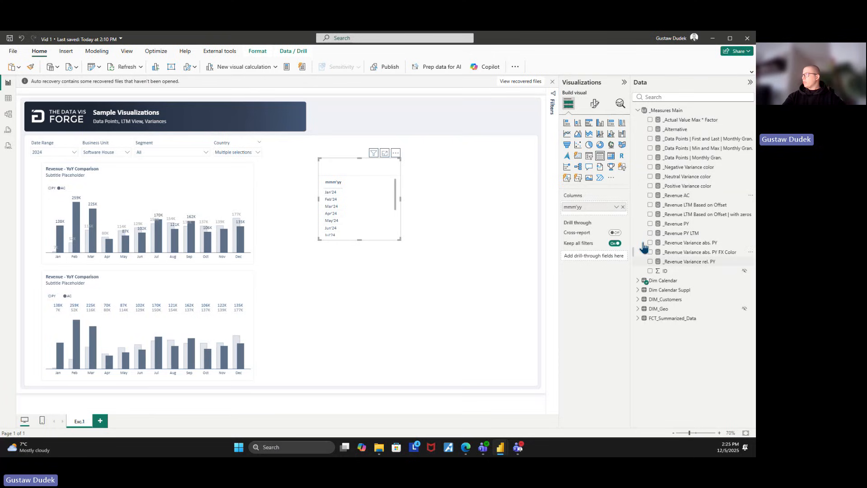
drag(400, 239, 441, 297)
click(650, 224)
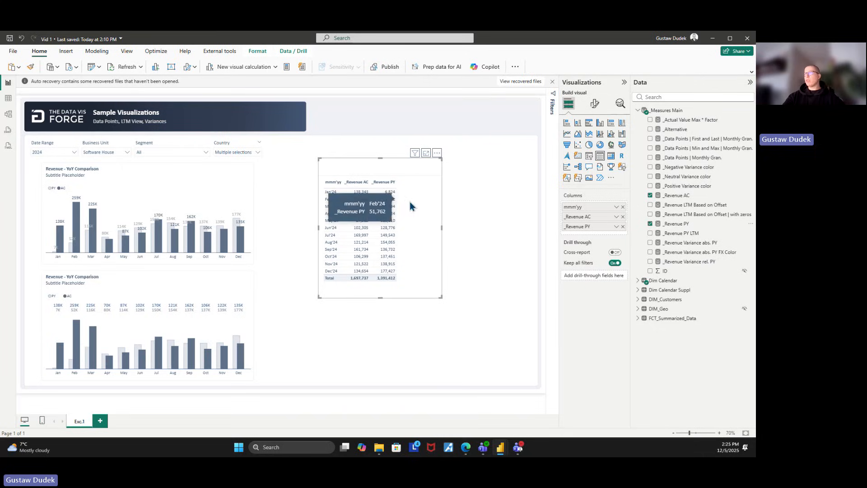
- Turn off the table's tooltips and header icons, and widen the table slightly
click(595, 103)
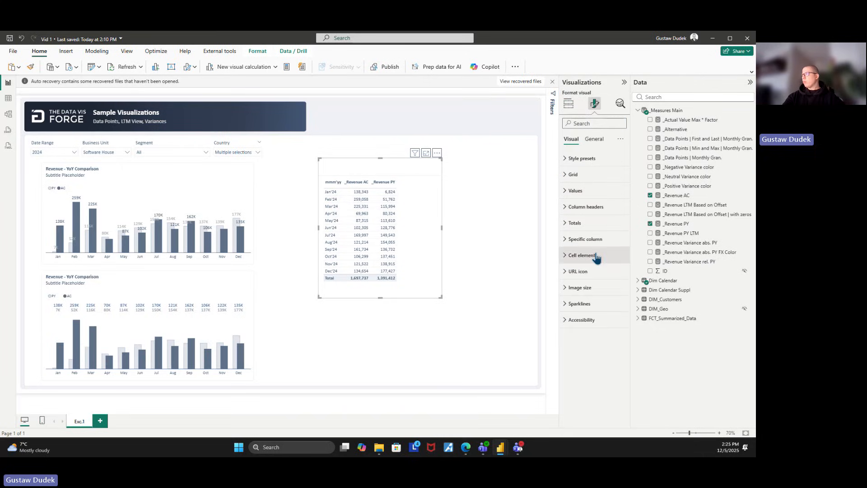
click(594, 140)
click(620, 239)
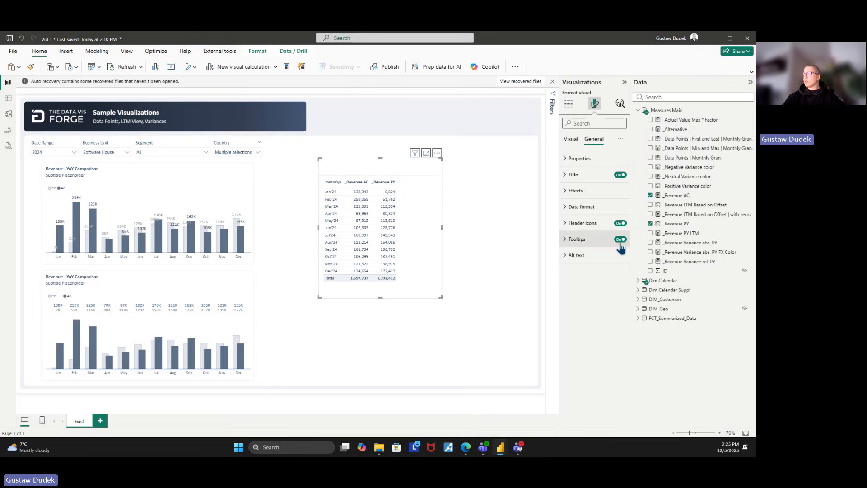
click(620, 223)
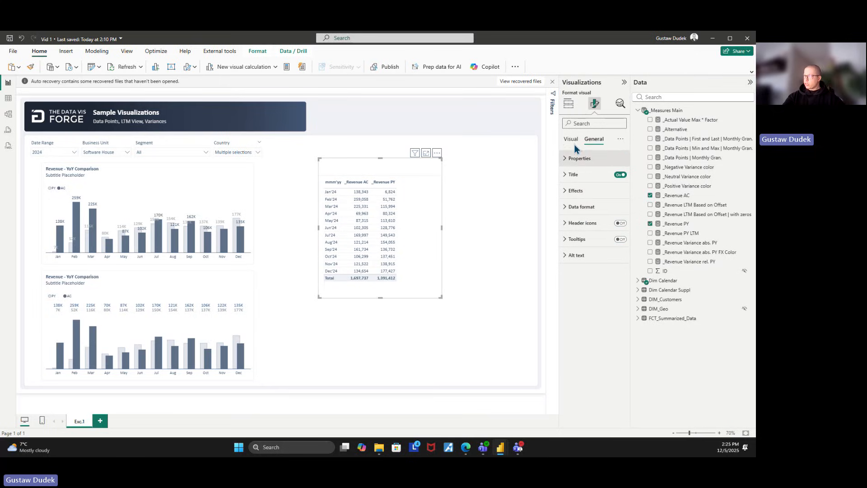
click(569, 104)
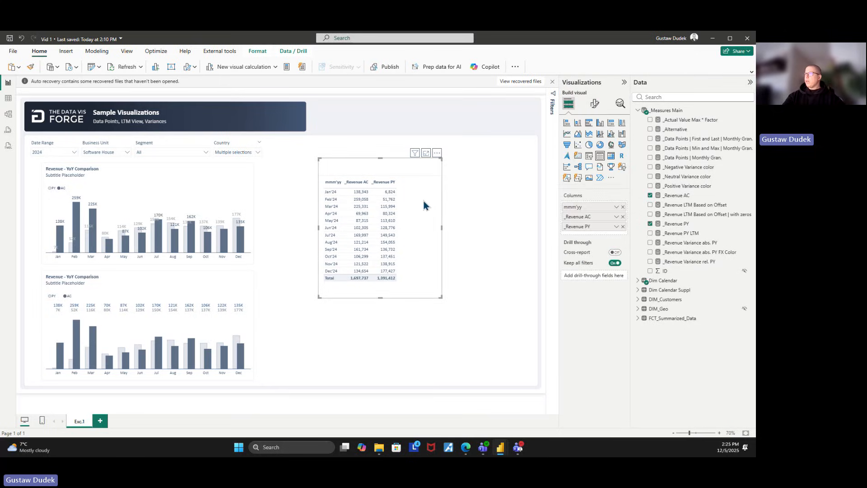
drag(444, 228, 462, 227)
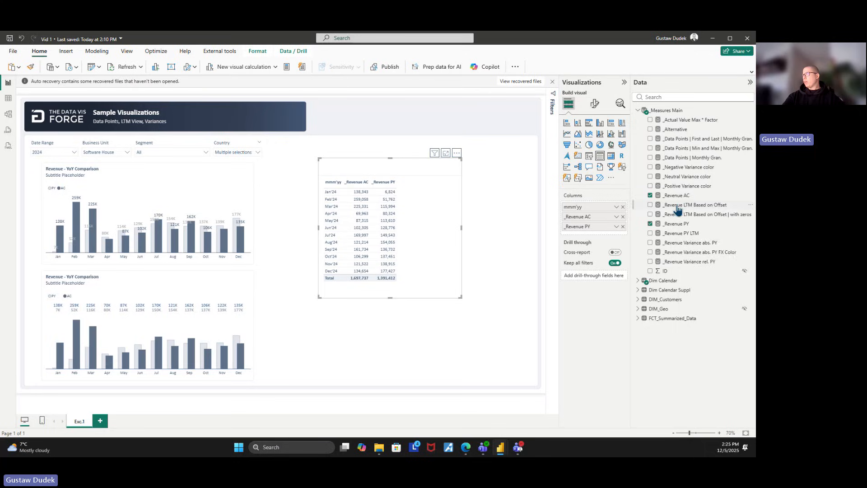
- Create a new measure named "_Max value" in the _Measures Main table
right_click(687, 196)
click(706, 220)
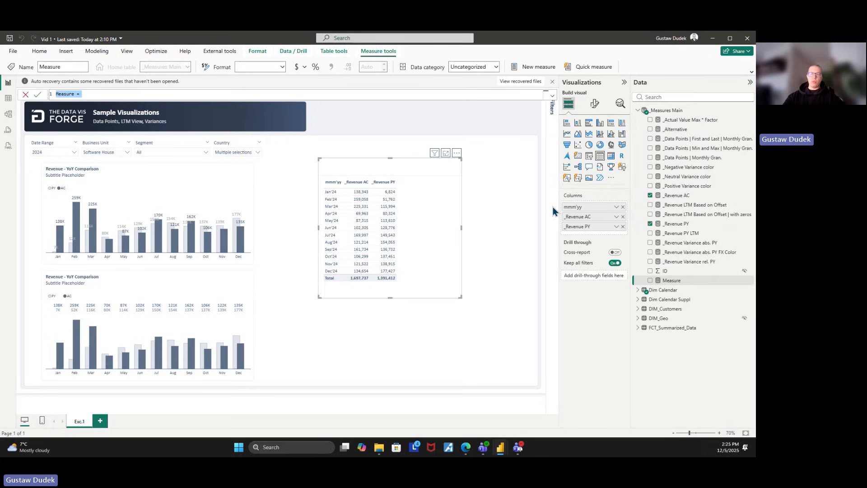
text(_M)
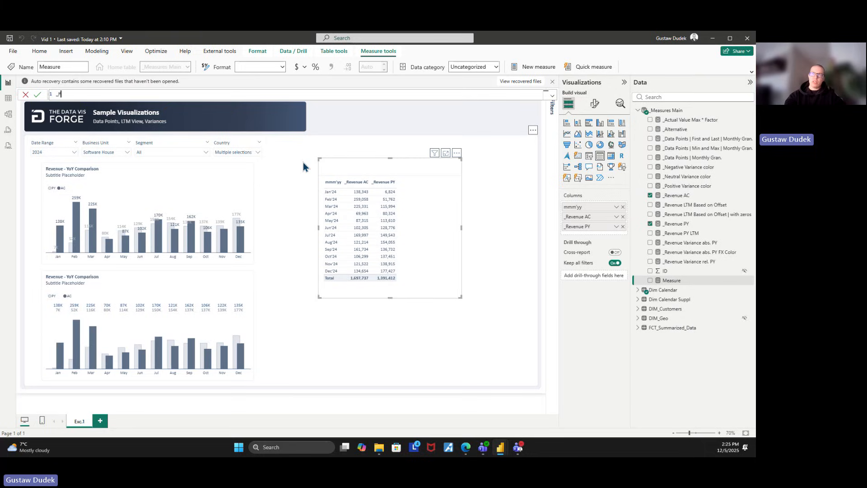
text(ax value =)
key(shift+Return)
key(shift+Return)
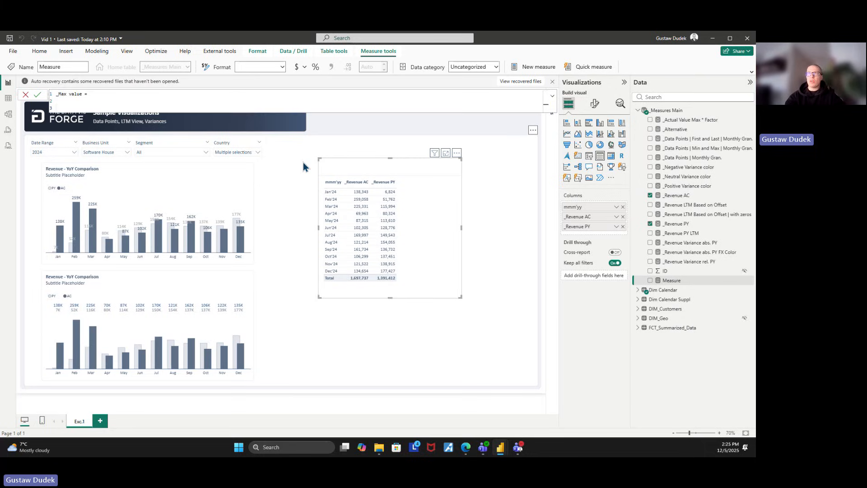
- Declare the variable __Max_Value with a MAXX function iterating over ALLSELECTED ( 'Dim Calendar'[mmm'yy] )
text(VAR __Max)
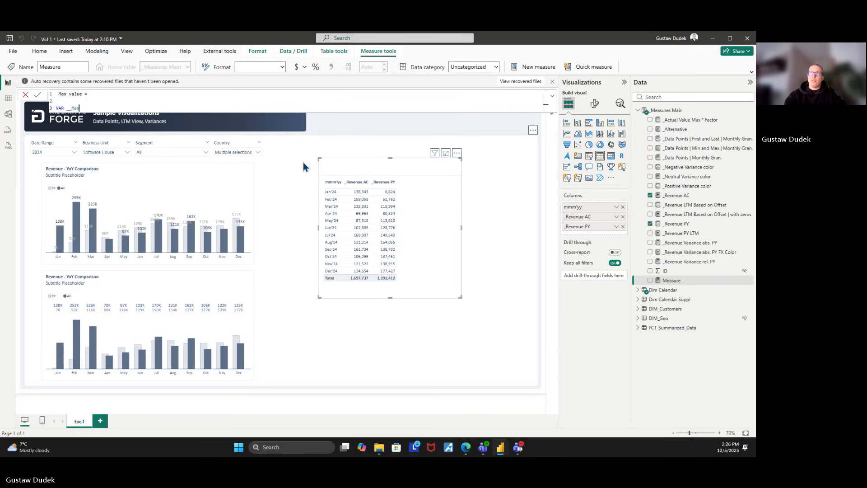
text(_Value =)
key(shift+Return)
key(shift+Return)
key(Tab)
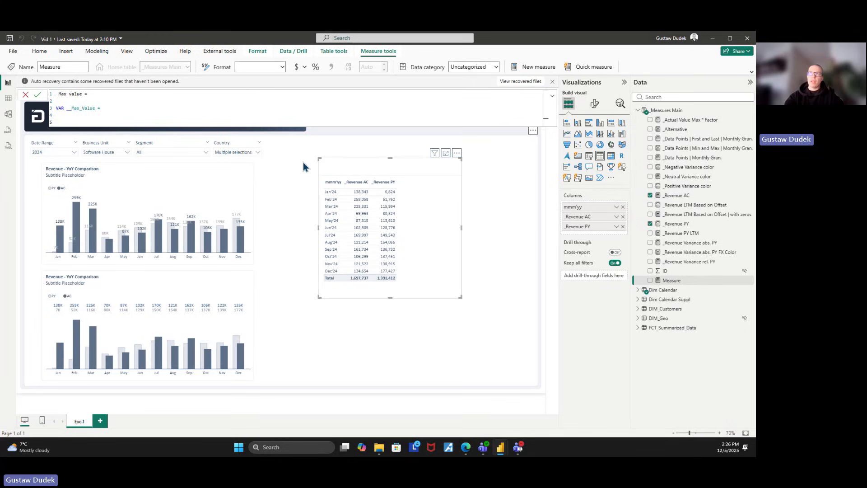
text(A)
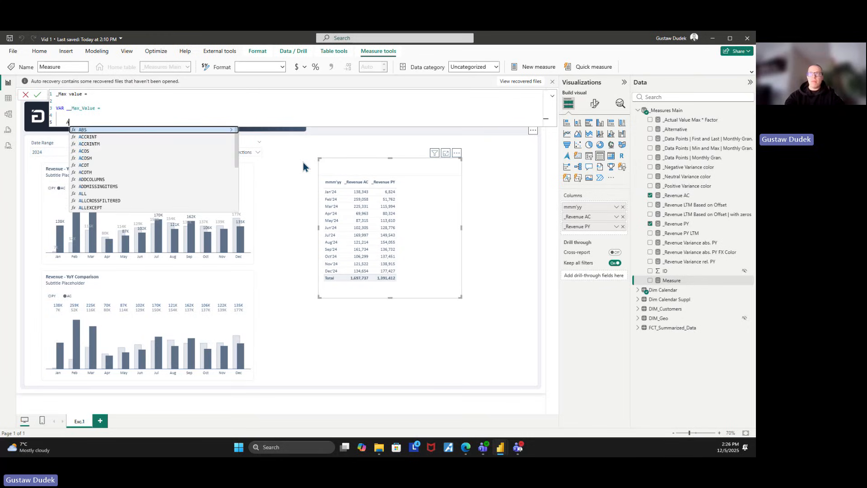
text(LLSELECTED)
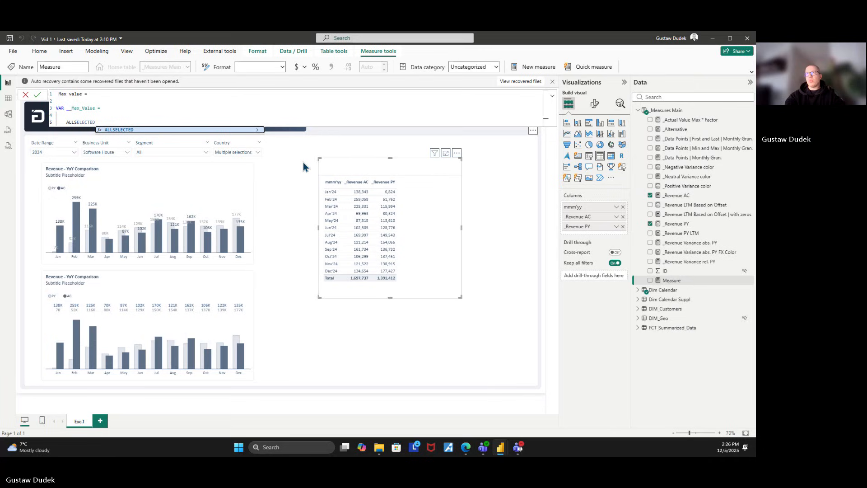
text( ()
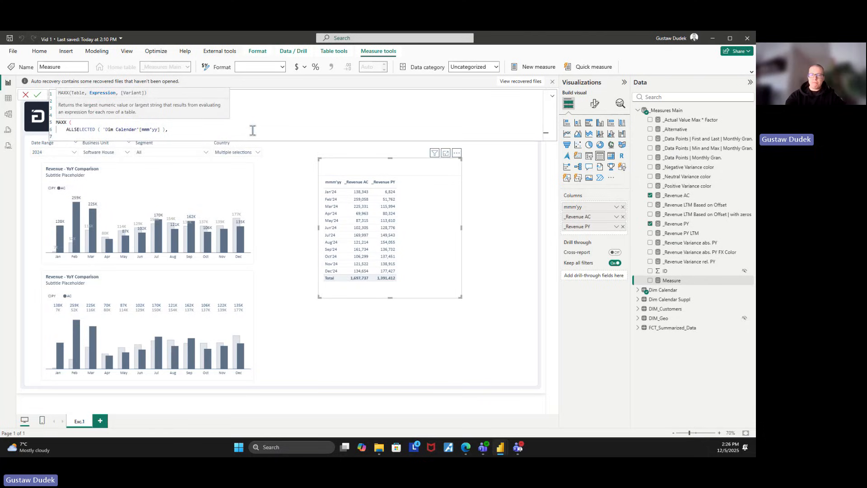
- Complete the MAXX function with [_Revenue AC] as its expression and close its parenthesis
text(revenue)
click(173, 145)
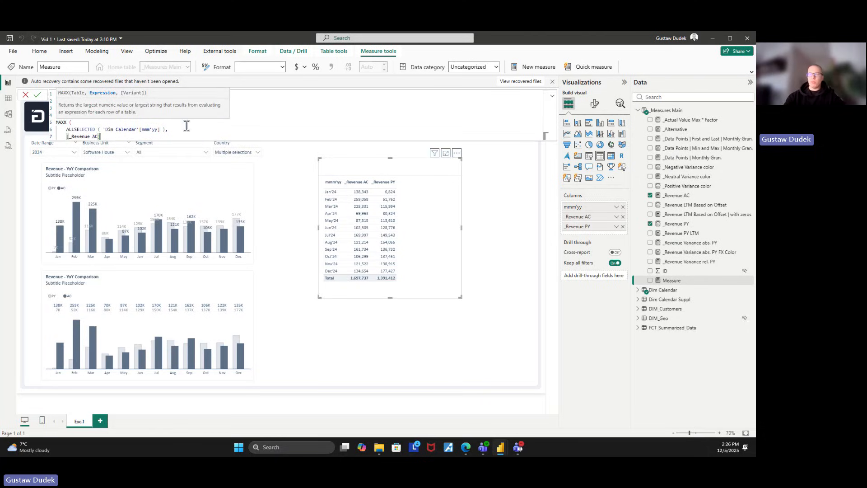
key(Return)
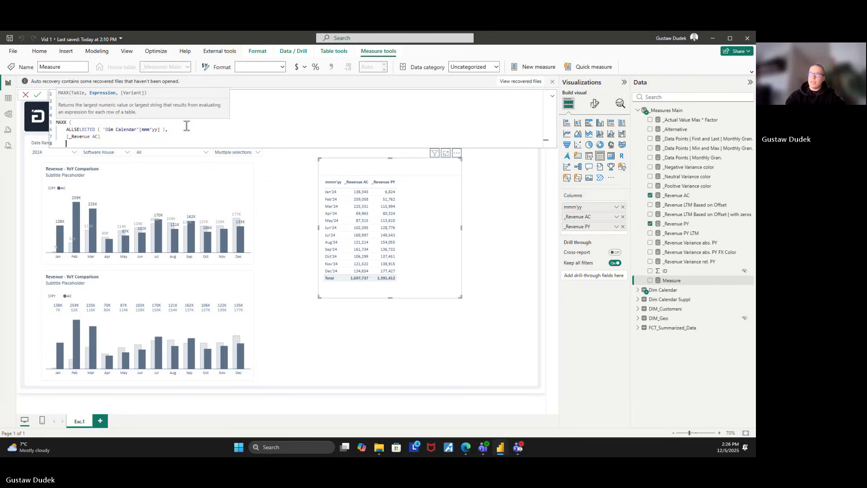
text())
key(Return)
key(Return)
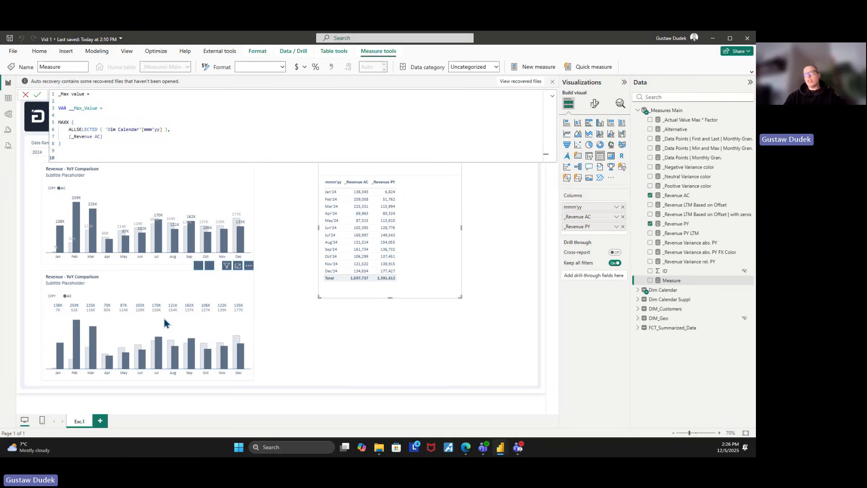
drag(104, 137, 59, 122)
click(97, 151)
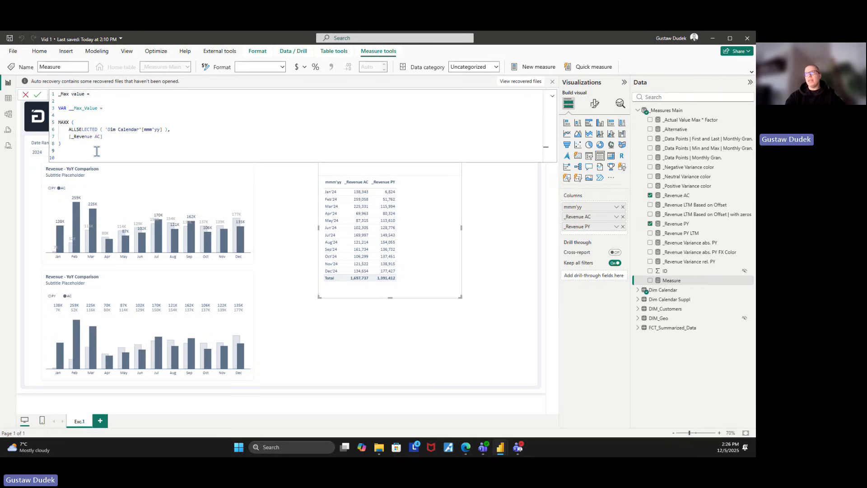
- Declare a second variable, __Result, equal to __Max_Value below the MAXX expression
key(Return)
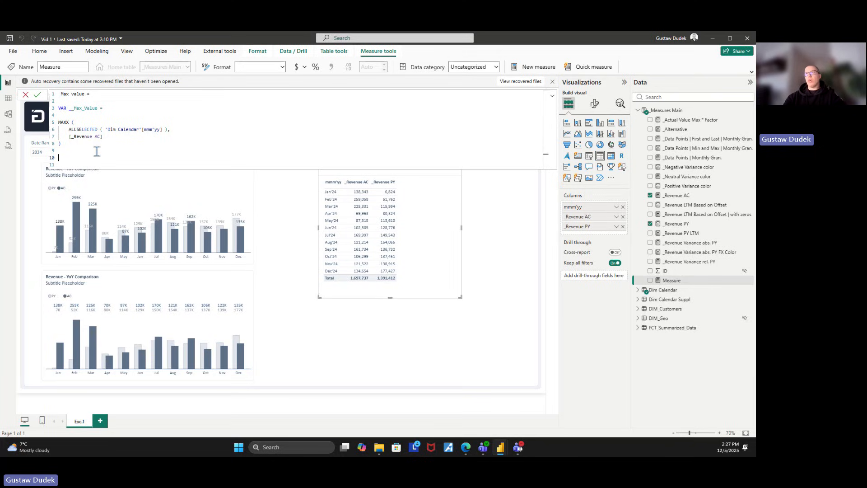
text(VAR)
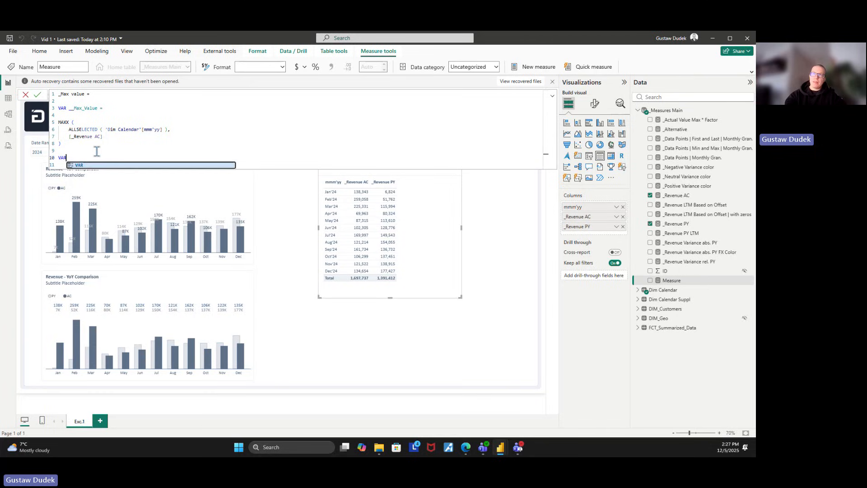
text( __Revsult =)
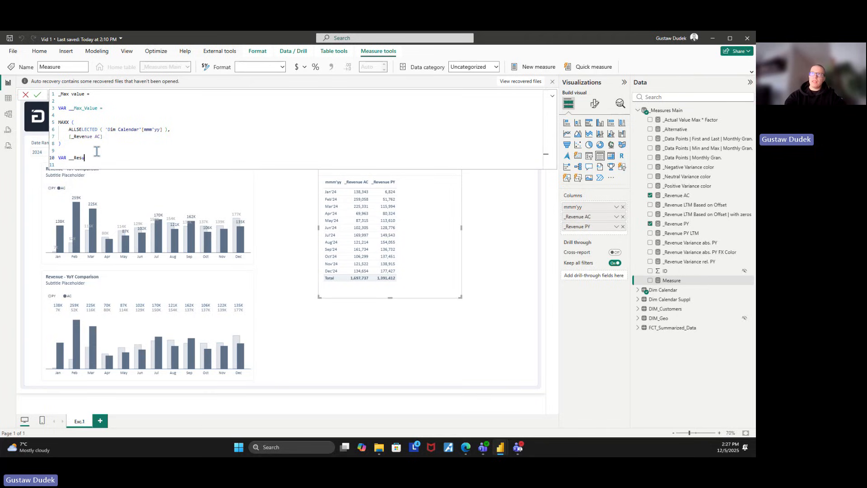
drag(98, 109, 69, 109)
click(105, 155)
text(__Max_Value)
key(Return)
key(Return)
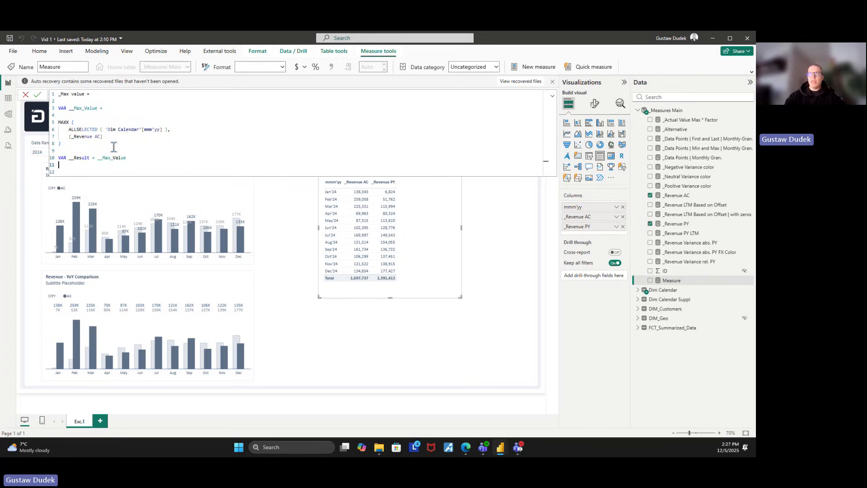
- Finish and commit the measure with RETURN __Result, and add _Max value to the table after _Revenue PY
text(RETURN __)
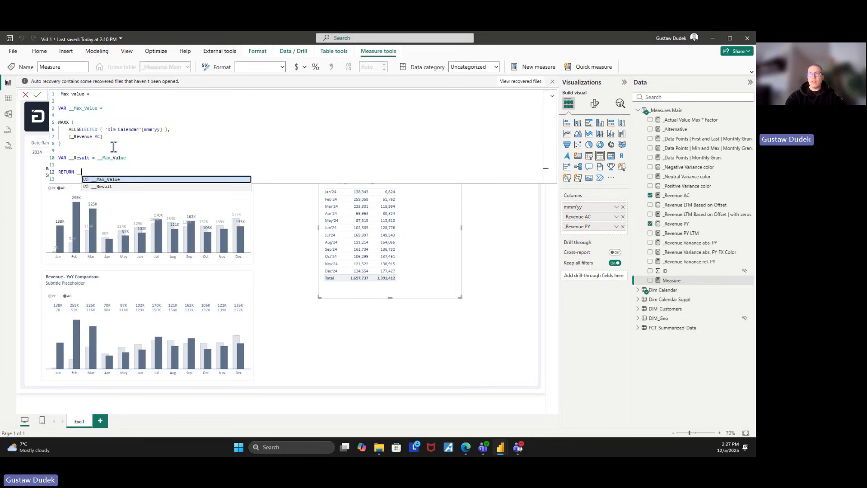
text(Result)
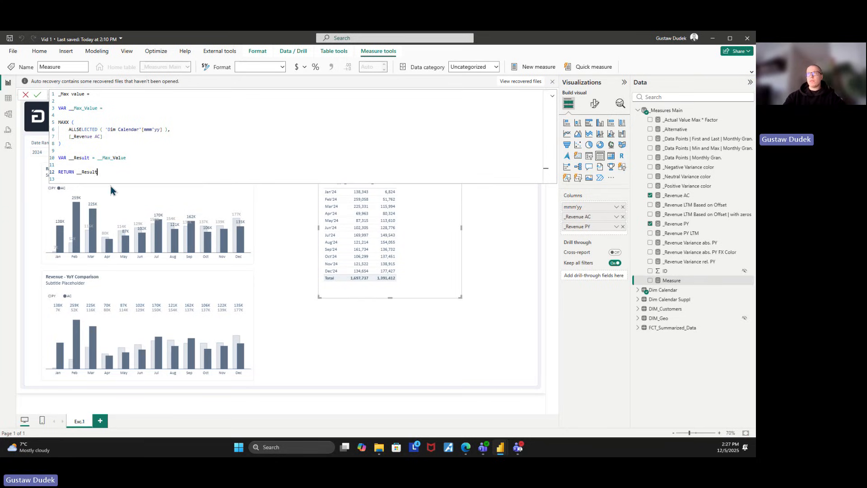
click(144, 159)
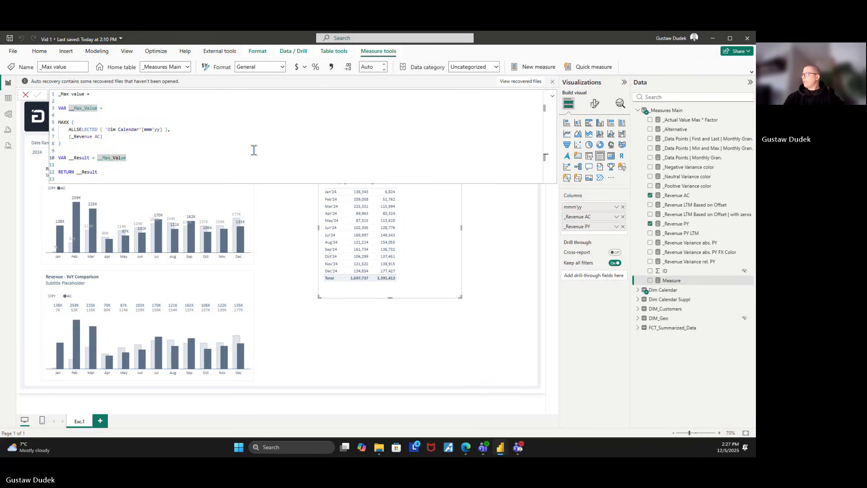
click(552, 95)
drag(674, 167, 614, 234)
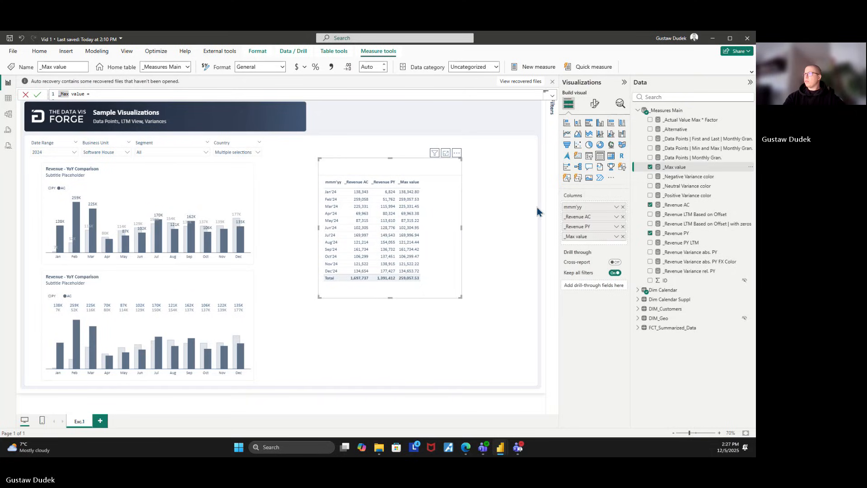
- Widen the table and its _Max value column, and move the table up beside the Sample Visualizations header
drag(462, 227, 480, 227)
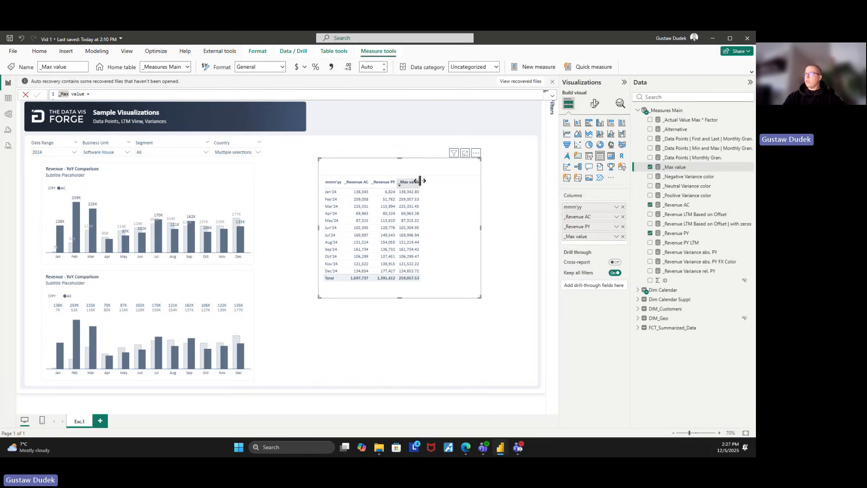
drag(420, 181, 426, 181)
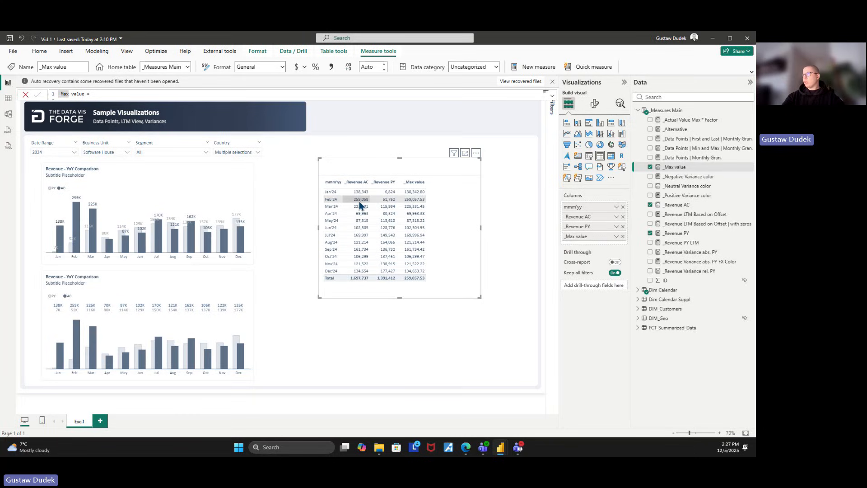
click(676, 204)
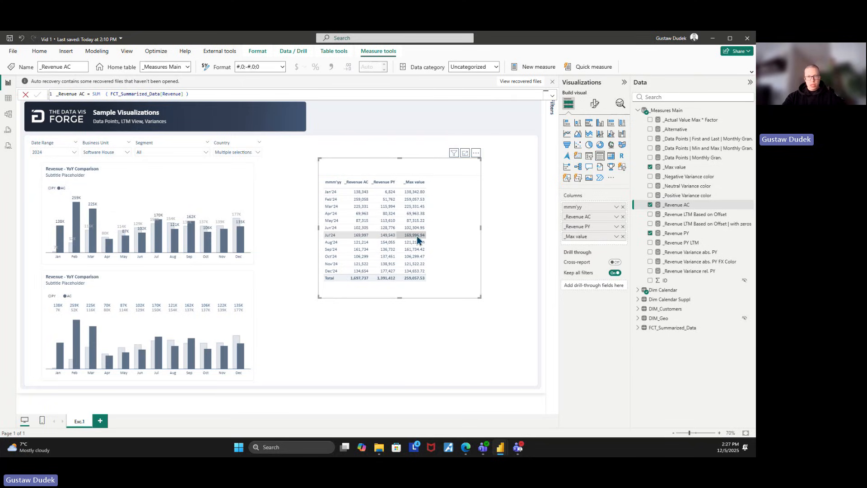
click(669, 214)
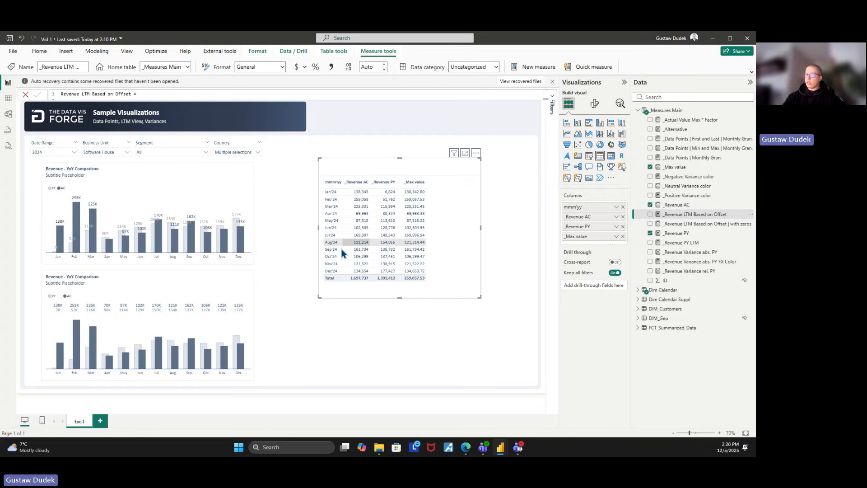
click(424, 401)
drag(453, 230, 492, 177)
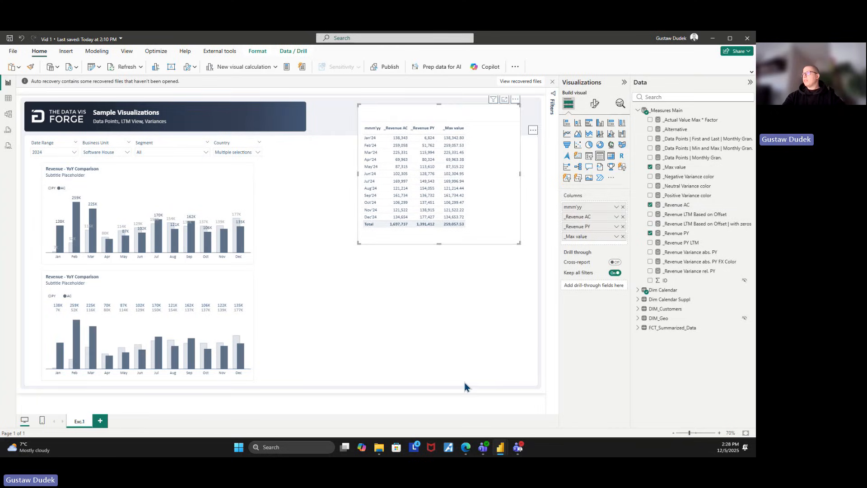
click(465, 400)
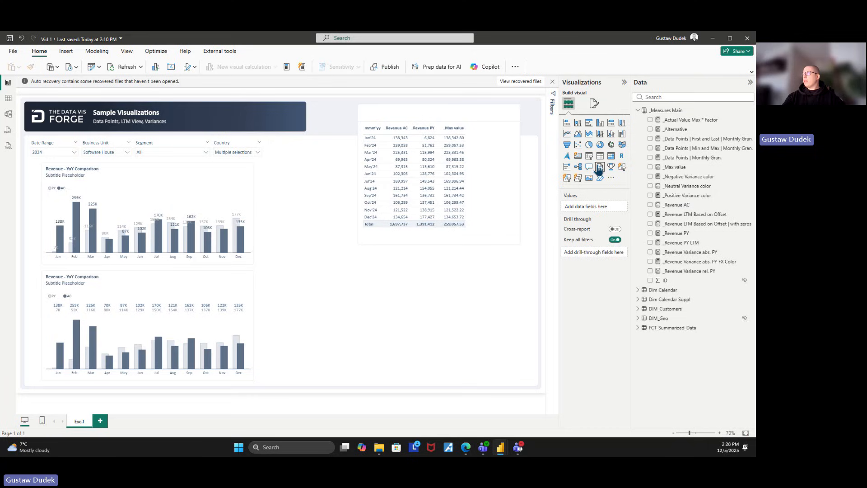
- Insert a clustered column chart below the table with mmm'yy from Dim Calendar on its X-axis
click(600, 123)
drag(137, 158, 403, 316)
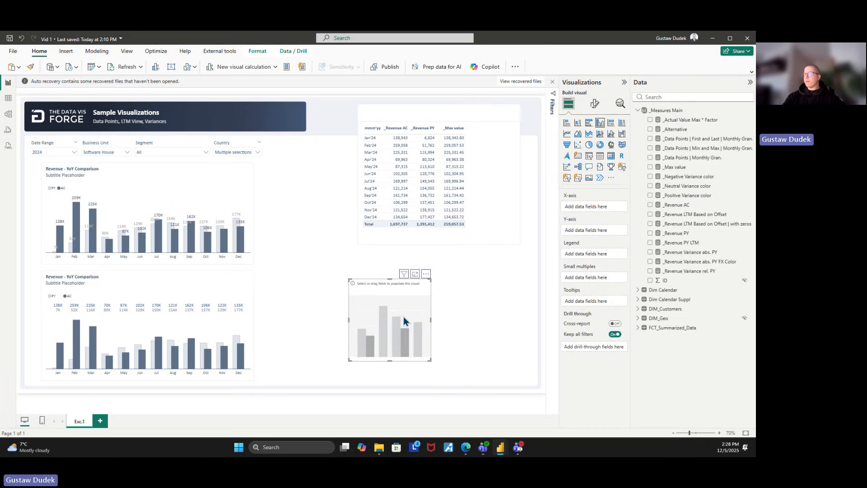
click(672, 94)
text(mmm)
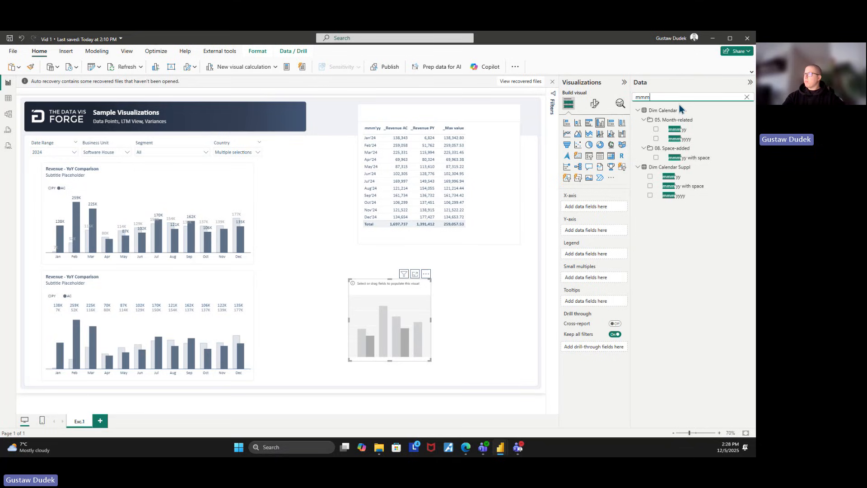
click(656, 130)
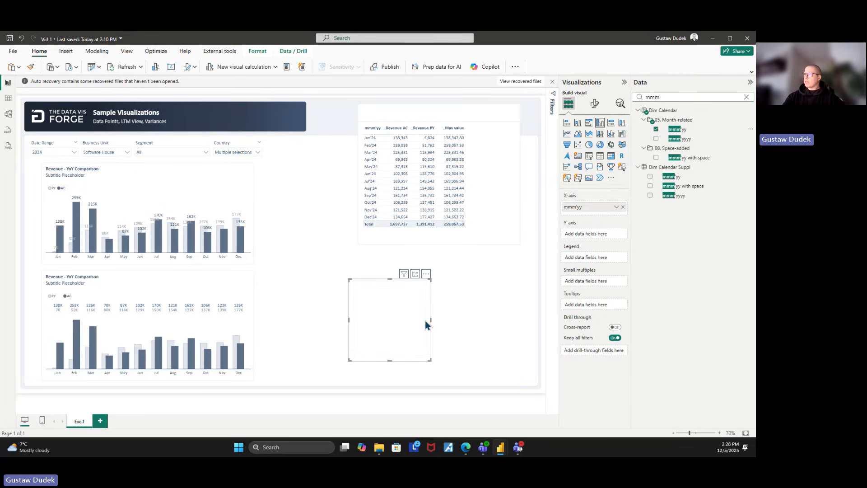
- Widen the empty column chart, clear the field search, and shift the chart left into the free space below the table
drag(431, 320, 545, 321)
drag(682, 97, 594, 88)
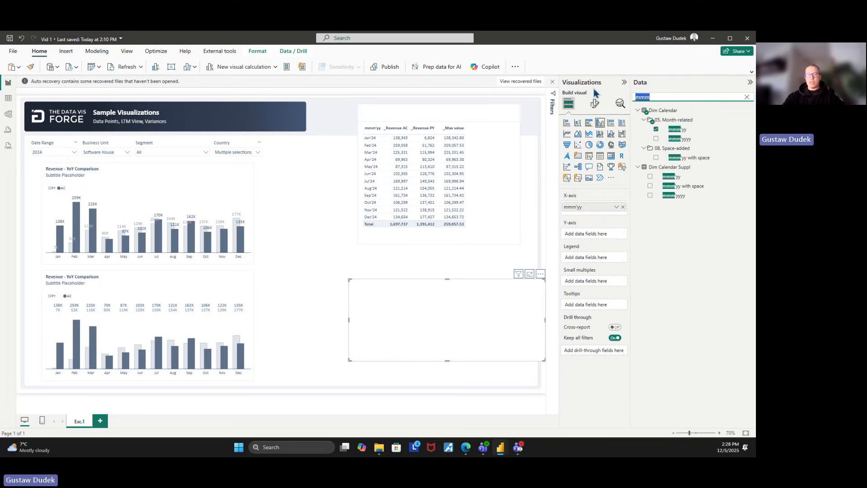
key(BackSpace)
drag(447, 320, 378, 315)
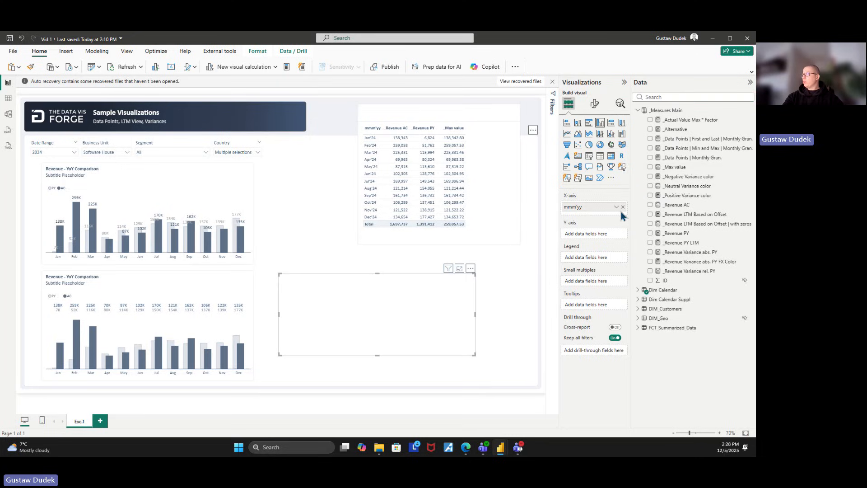
- Add _Revenue AC, _Revenue PY and _Max value to the new chart's Y-axis and enlarge the chart
click(650, 205)
click(650, 233)
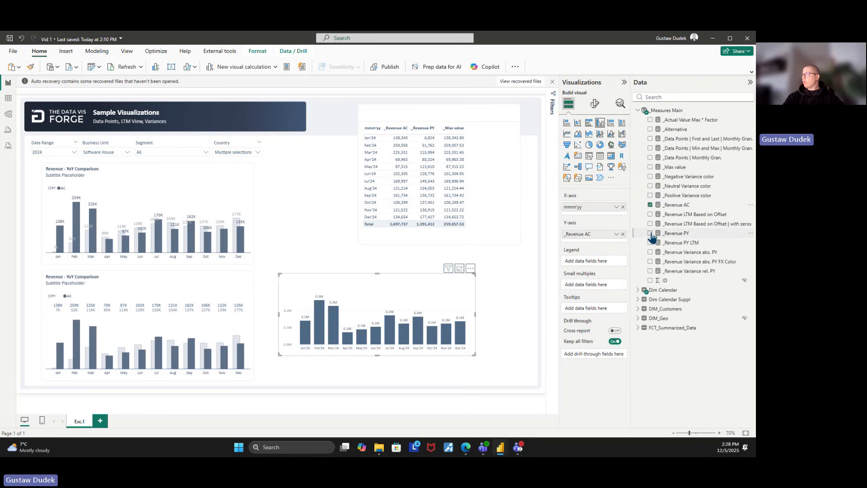
drag(474, 275, 497, 257)
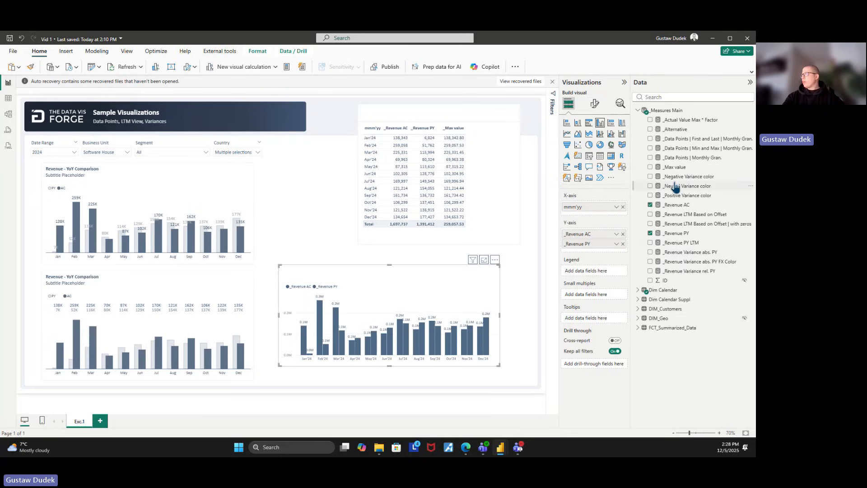
drag(673, 170, 609, 252)
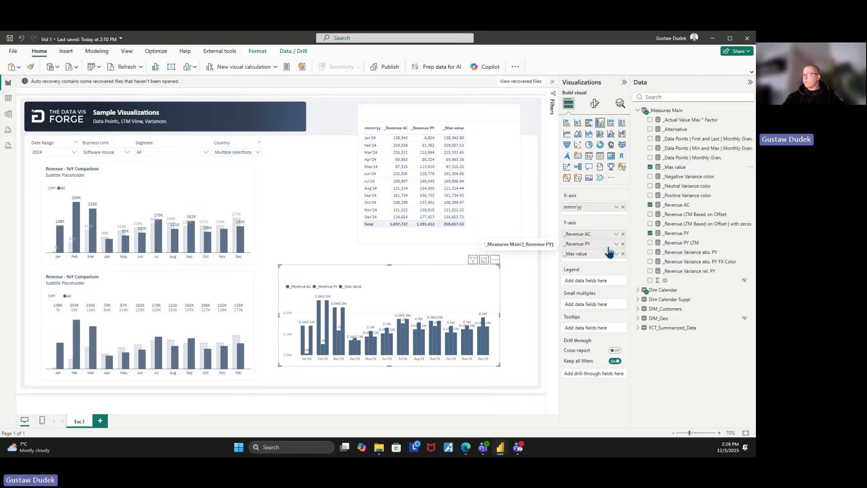
- Set the color of the _Revenue PY columns in the new chart to light grey
click(594, 104)
click(591, 255)
click(589, 294)
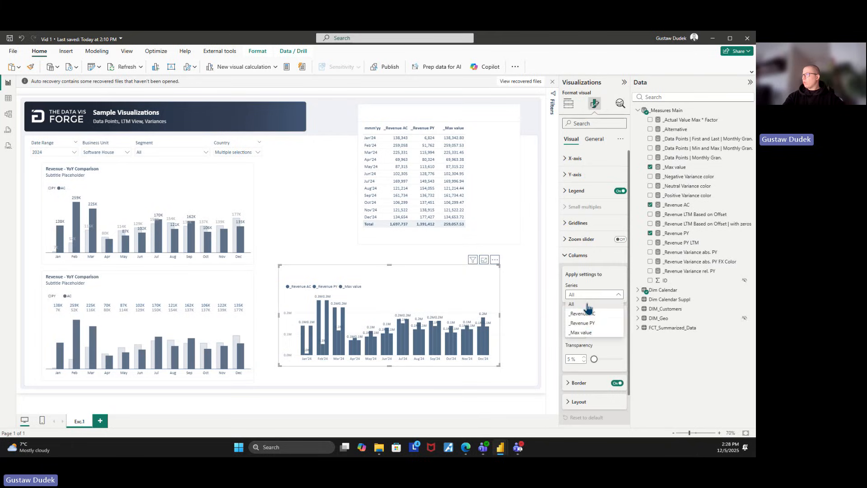
click(592, 369)
scroll(592, 373, down, 1)
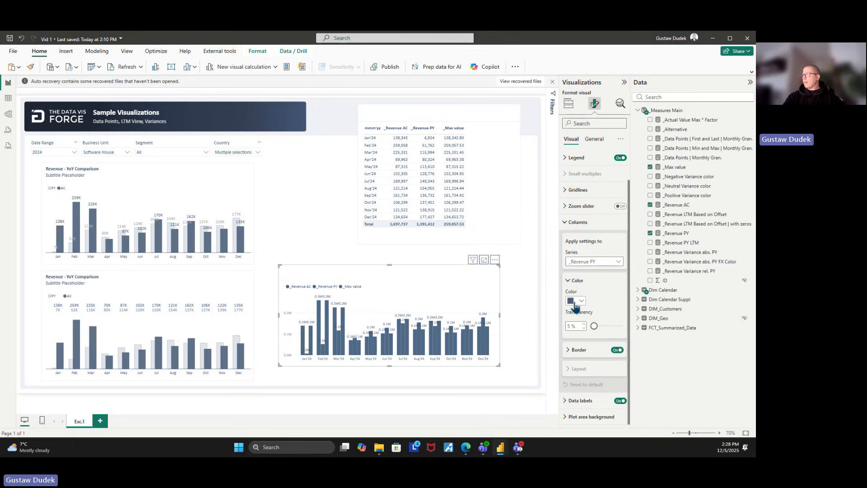
click(577, 300)
click(654, 207)
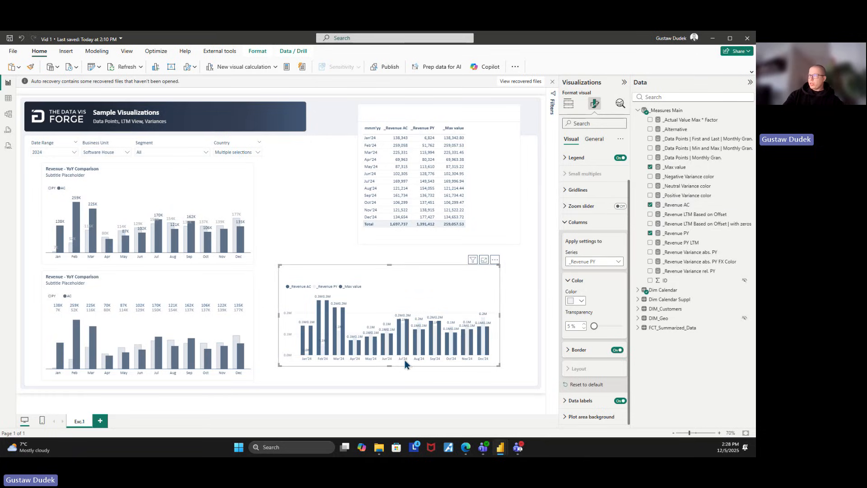
click(569, 103)
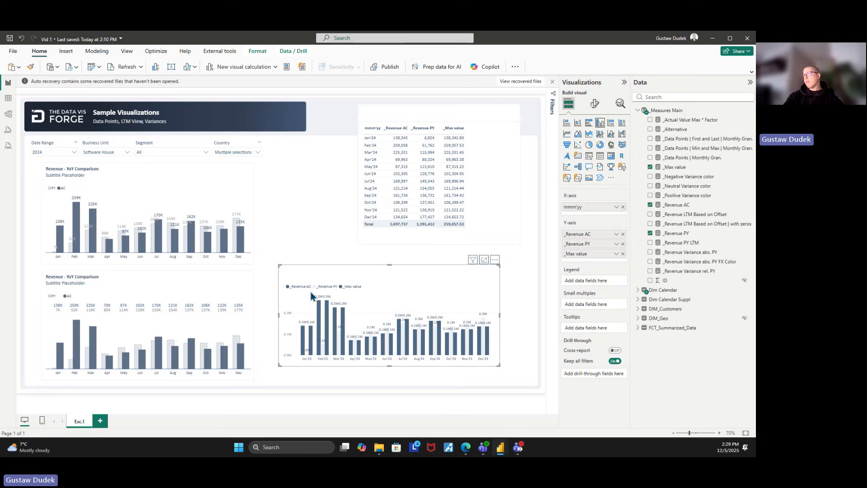
mouse_move(487, 346)
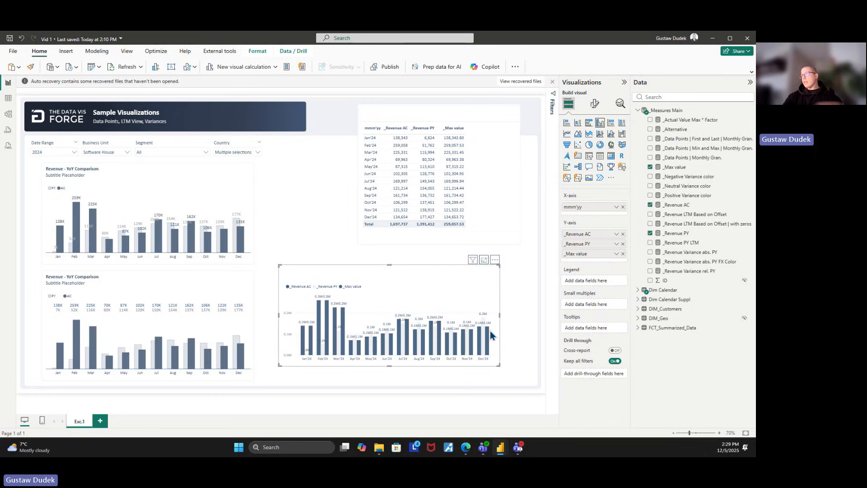
click(502, 217)
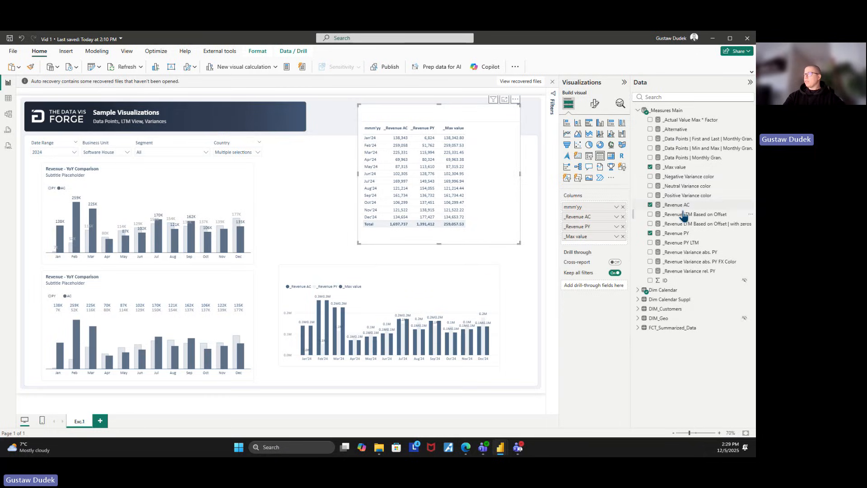
click(680, 167)
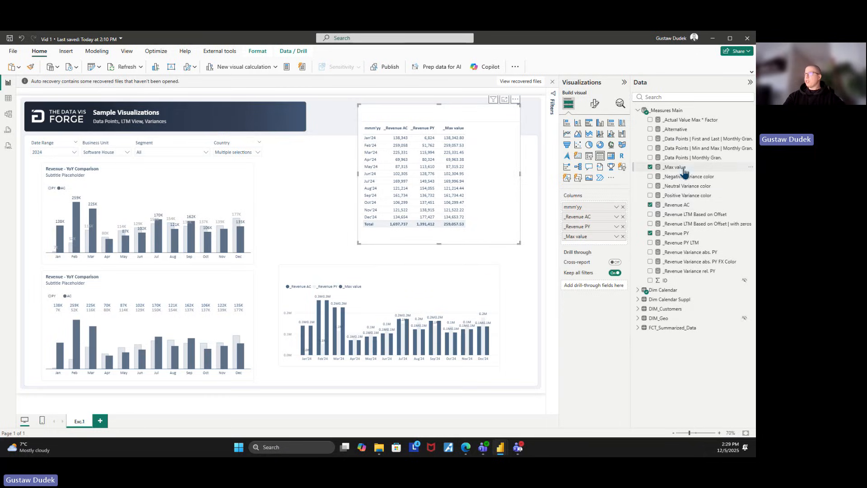
click(552, 95)
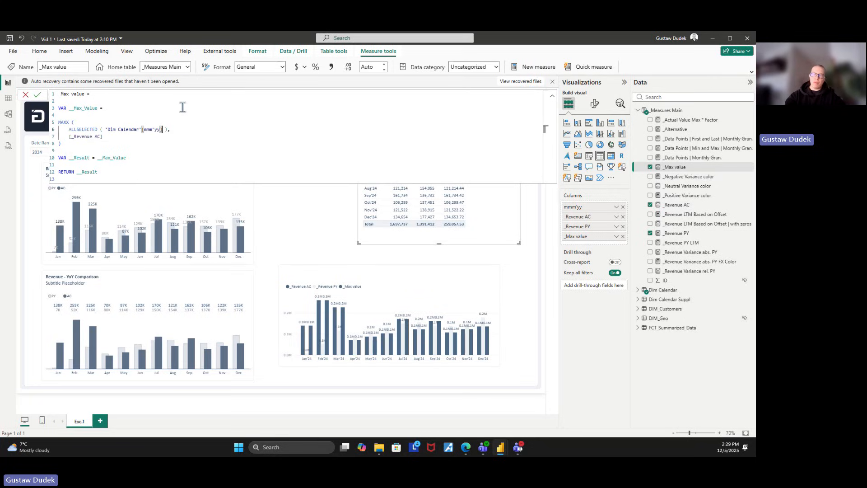
text(,)
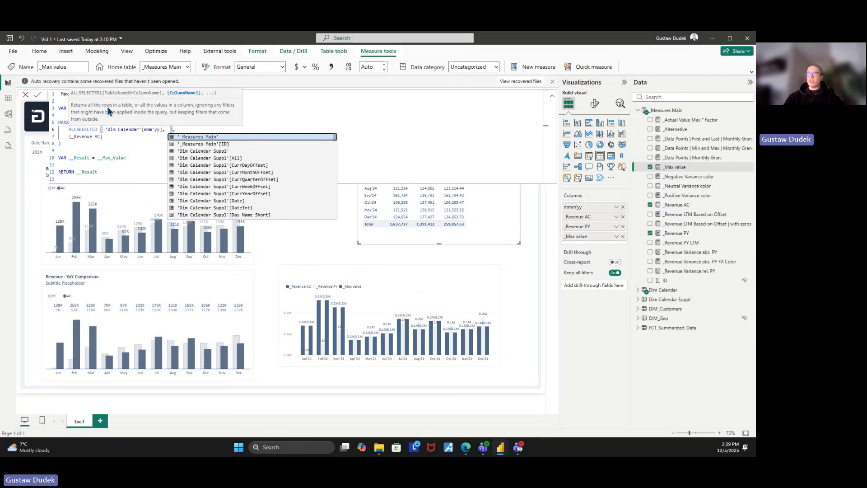
click(158, 131)
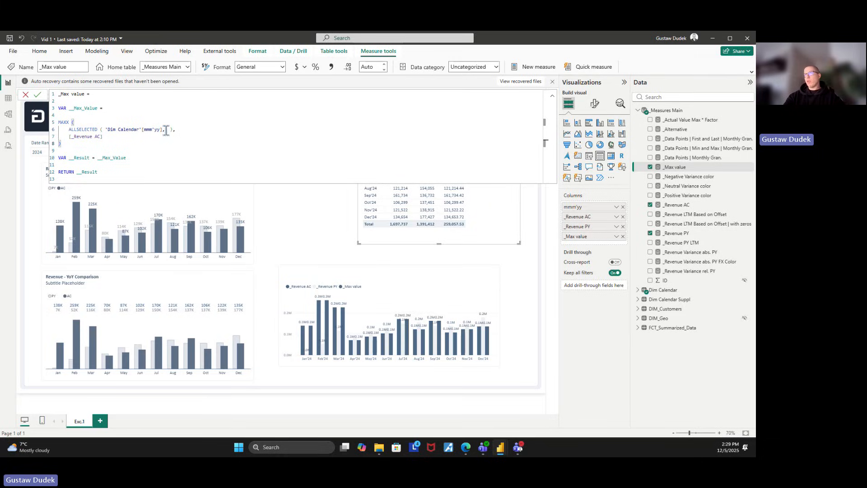
click(166, 130)
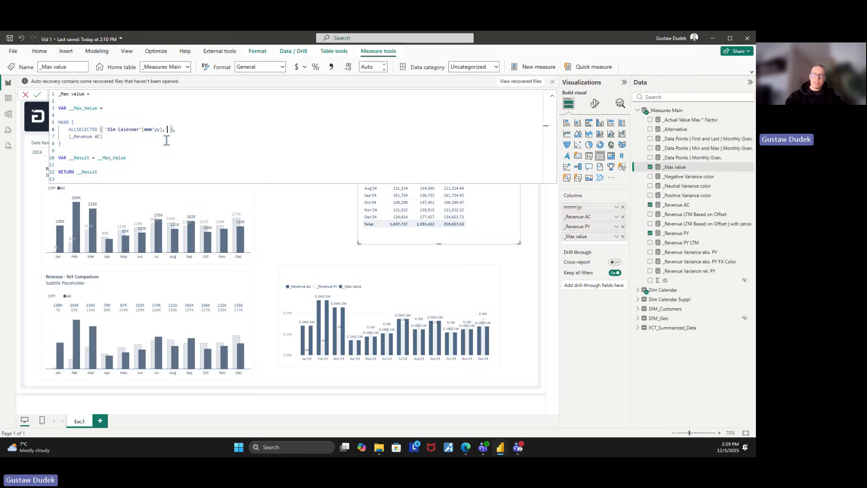
key(Escape)
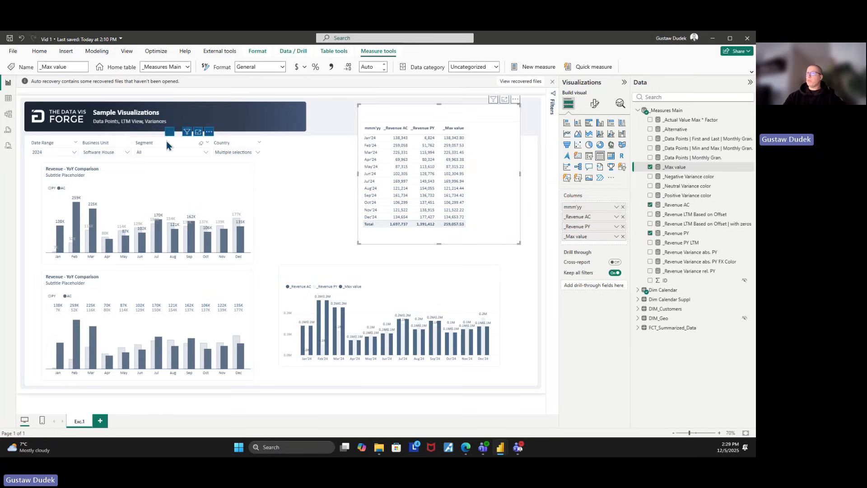
- Find the mmm'yy column in Dim Calendar and check its sort-by-column setting, then clear the field search
click(687, 232)
click(687, 168)
click(655, 96)
text(mmm)
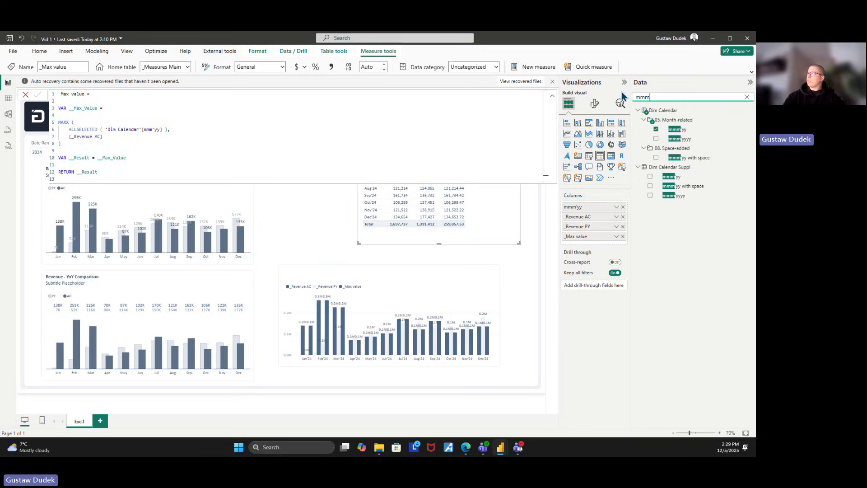
click(676, 130)
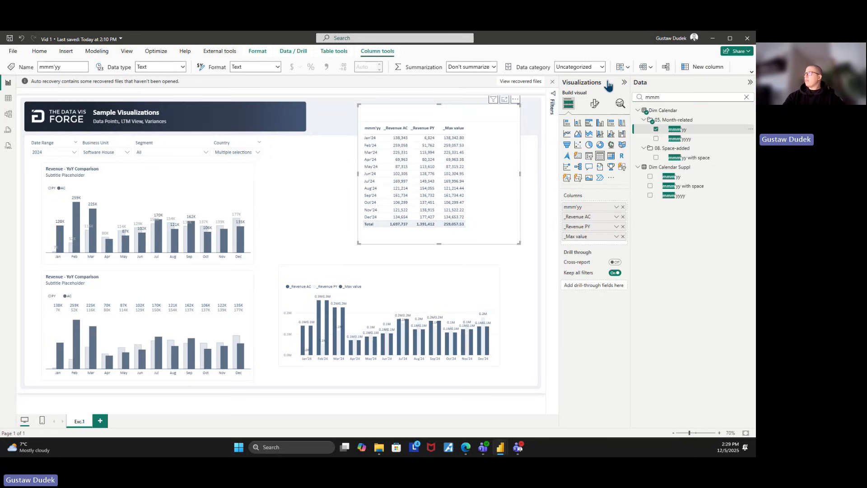
click(621, 66)
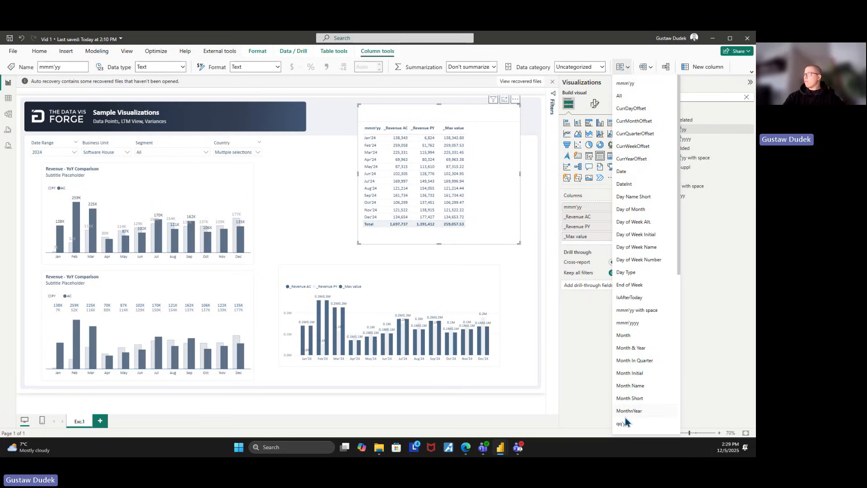
drag(690, 96, 570, 104)
key(BackSpace)
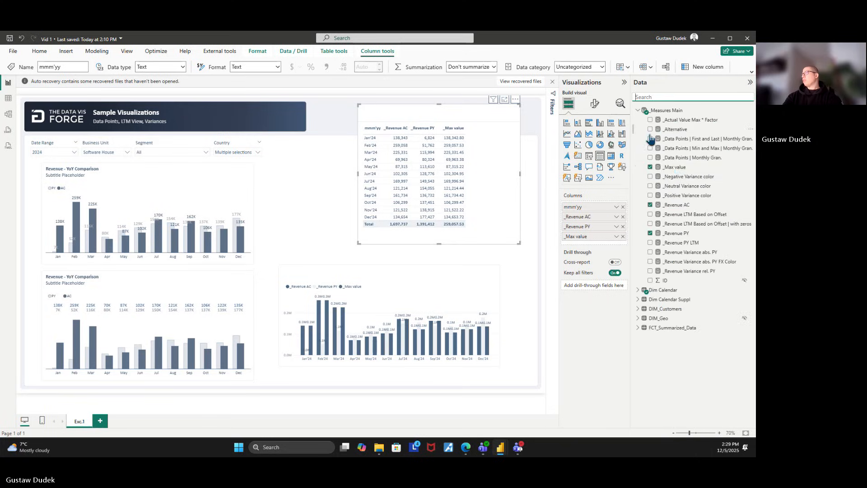
- Add 'Dim Calendar'[MonthnYear] as a second column in the ALLSELECTED function of _Max value and commit the measure
click(675, 168)
click(161, 129)
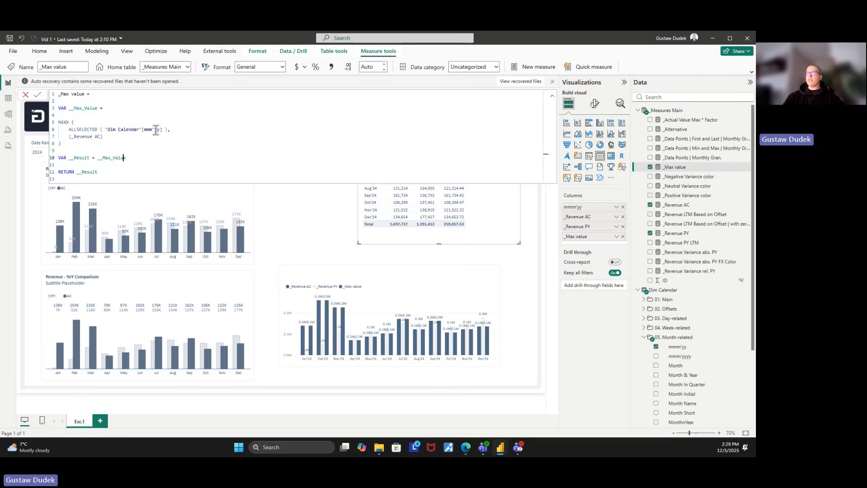
text(, )
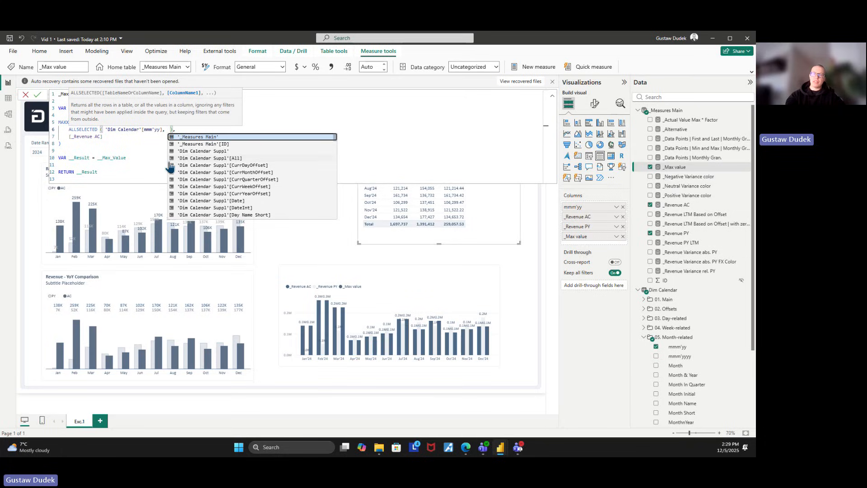
text(month)
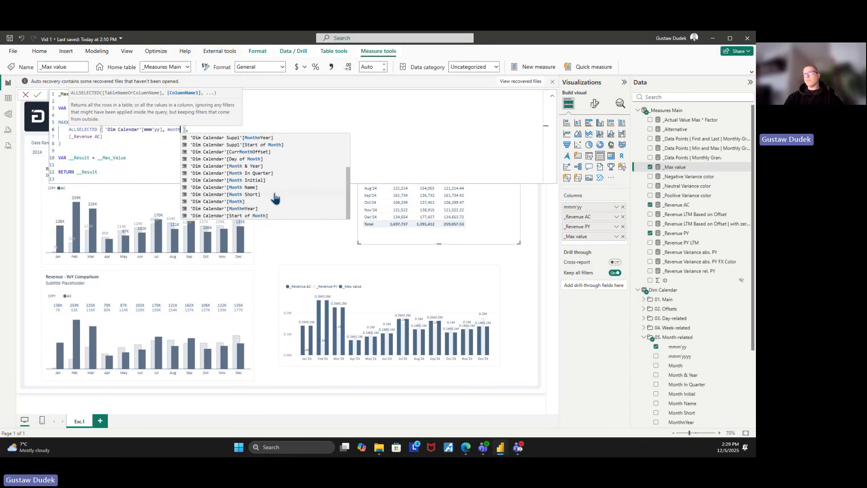
click(273, 208)
click(270, 157)
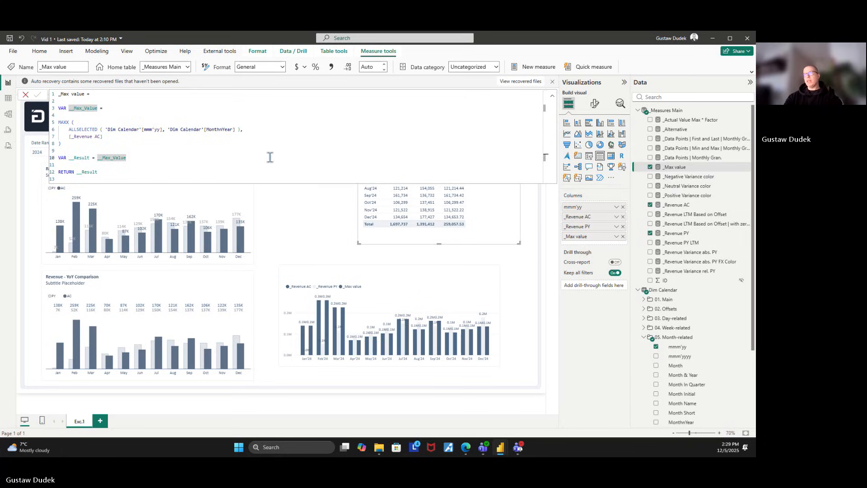
key(Return)
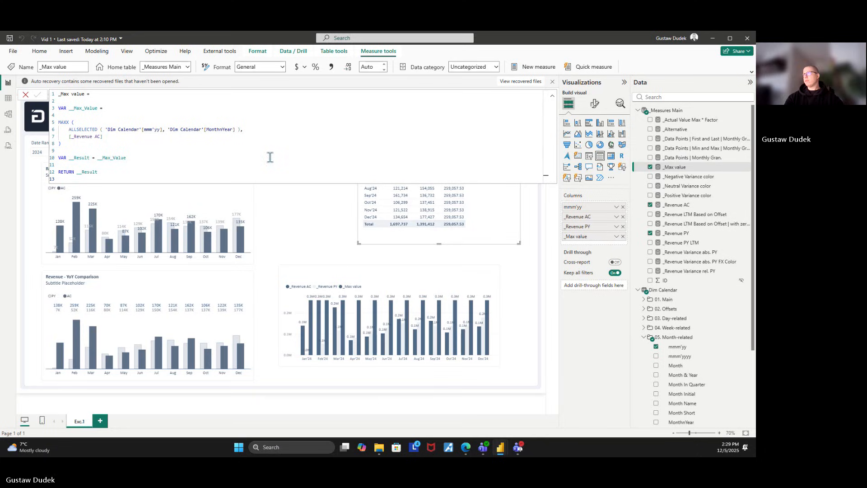
- Collapse the _Max value formula and reposition the table in the area above the new column chart
click(552, 100)
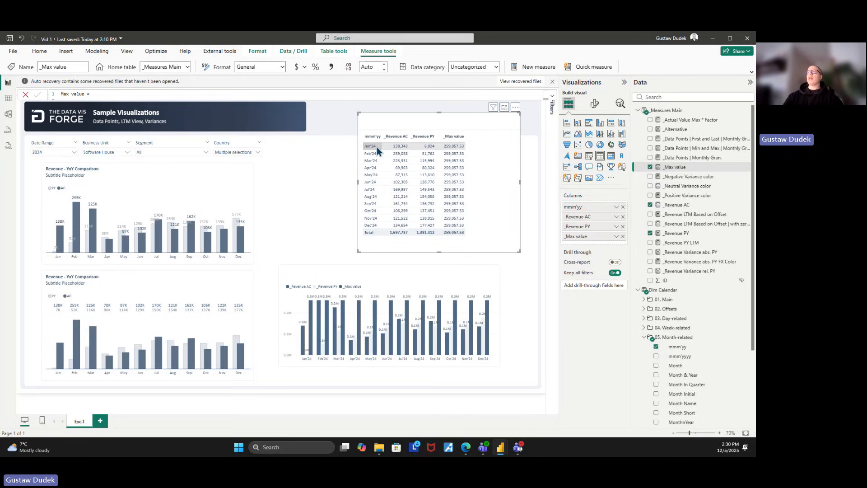
drag(496, 221, 486, 220)
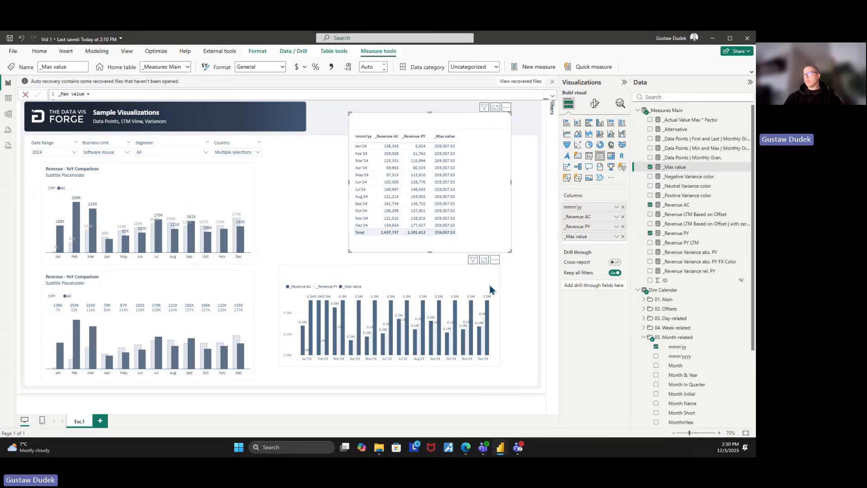
drag(467, 229, 503, 207)
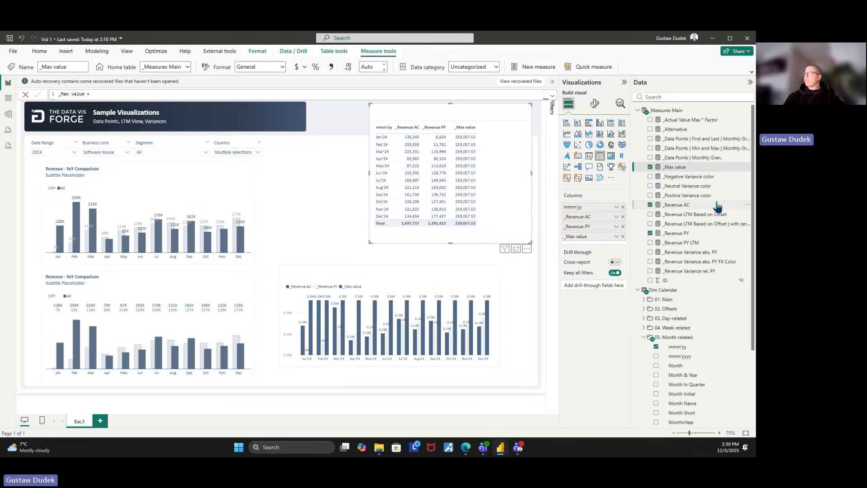
click(552, 95)
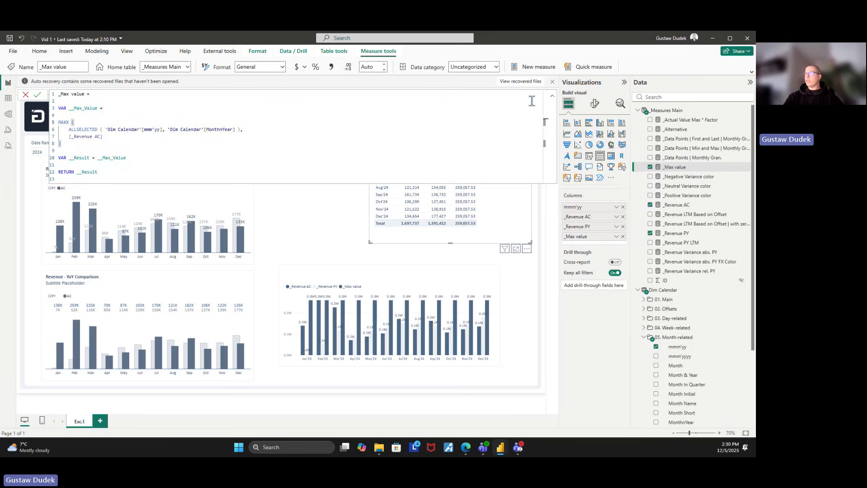
click(552, 96)
- Duplicate the table and place the copy beside the original, partly over the upper Revenue - YoY Comparison chart
key(ctrl+c)
key(ctrl+v)
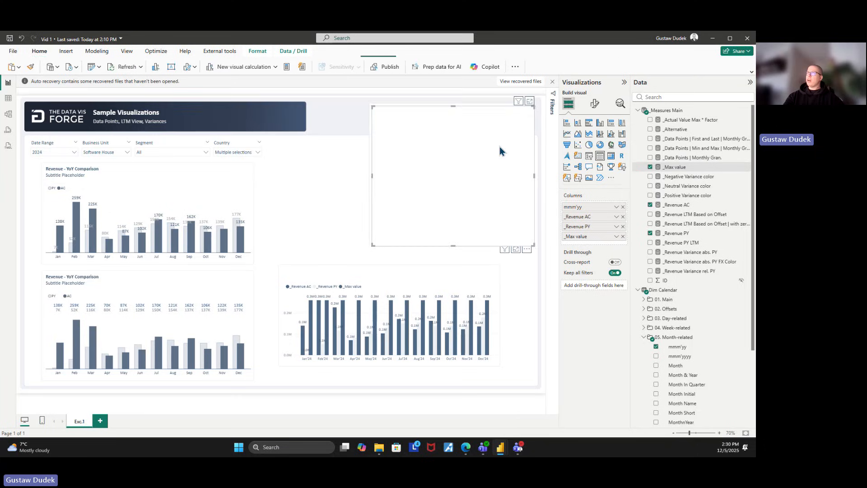
drag(499, 146, 362, 166)
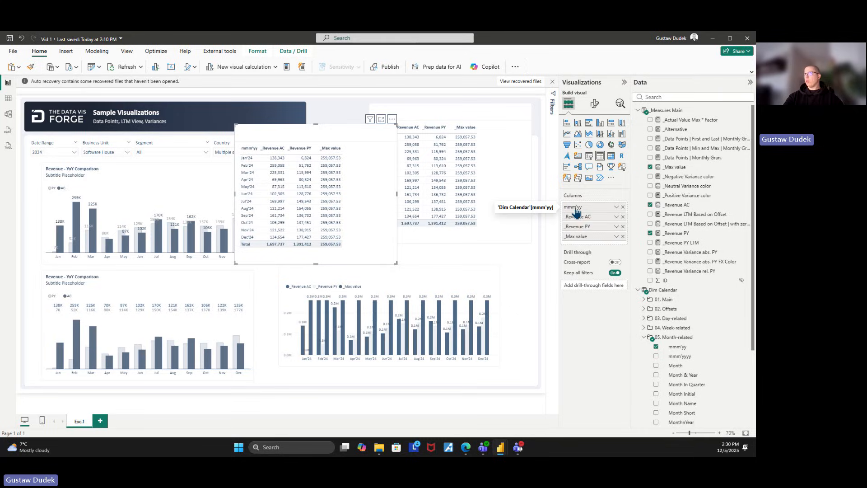
- Replace the mmm'yy column in the copied table with Month Short from Dim Calendar
click(623, 207)
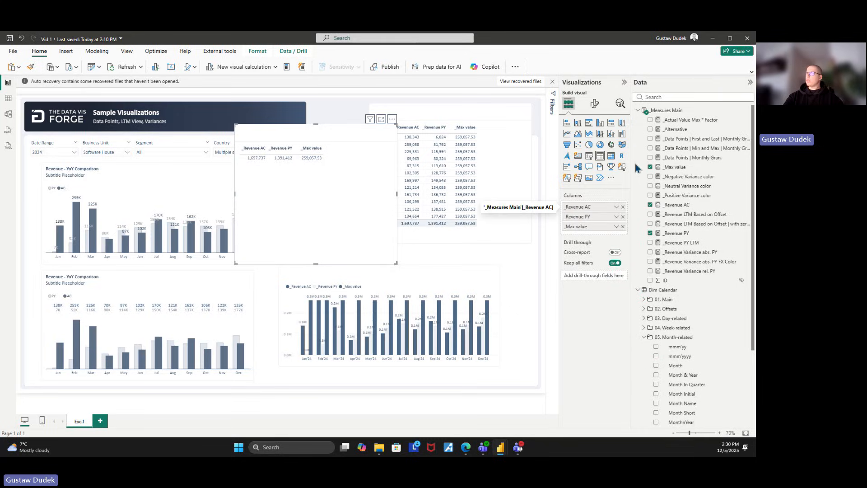
click(663, 97)
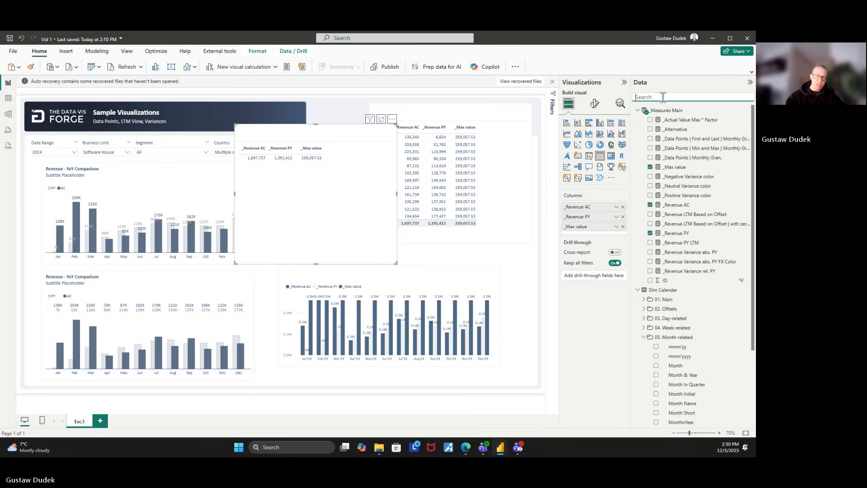
text(mon)
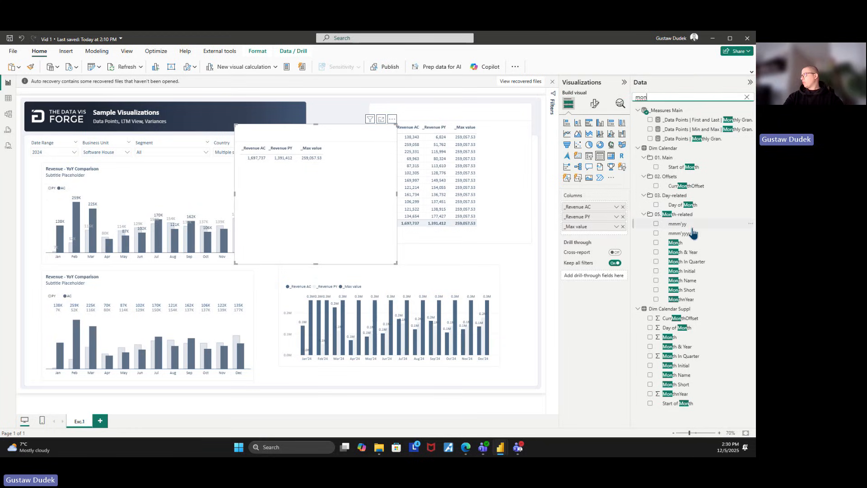
drag(696, 294, 614, 207)
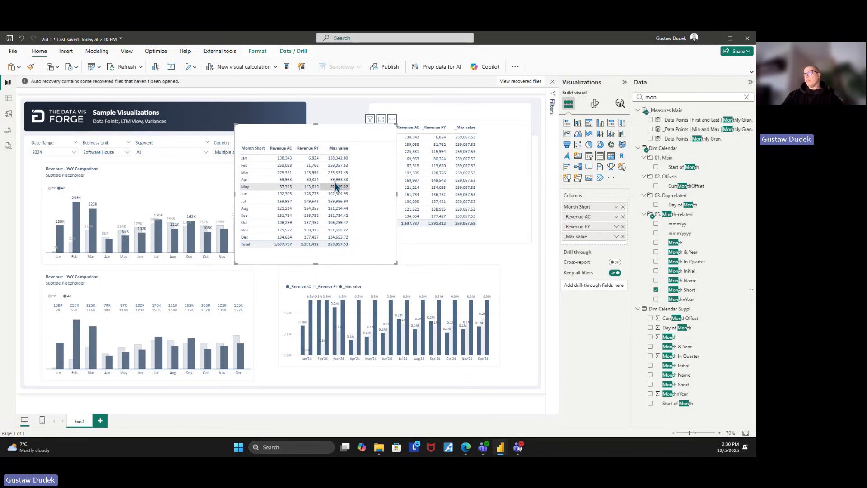
- Delete the copied table and clear the field search
right_click(376, 183)
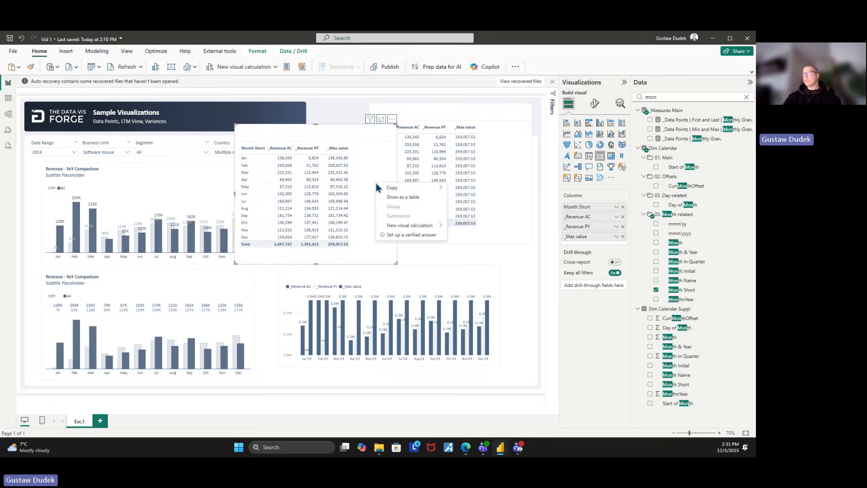
click(376, 167)
key(Delete)
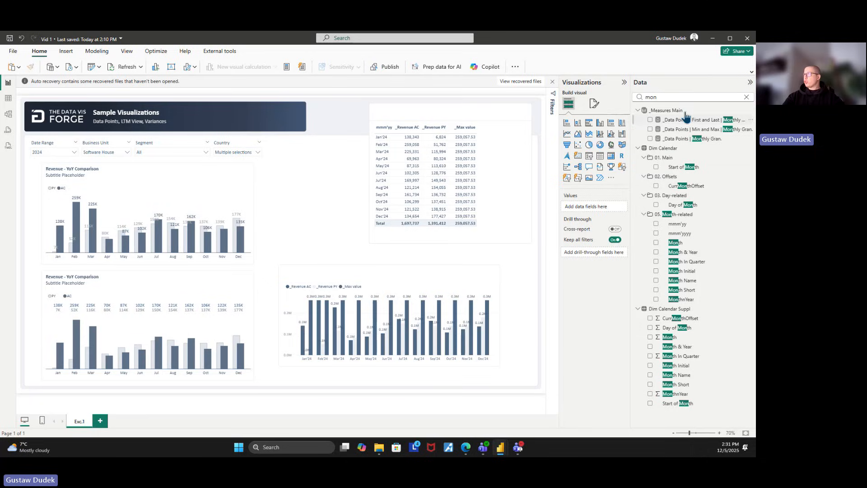
drag(674, 97, 633, 95)
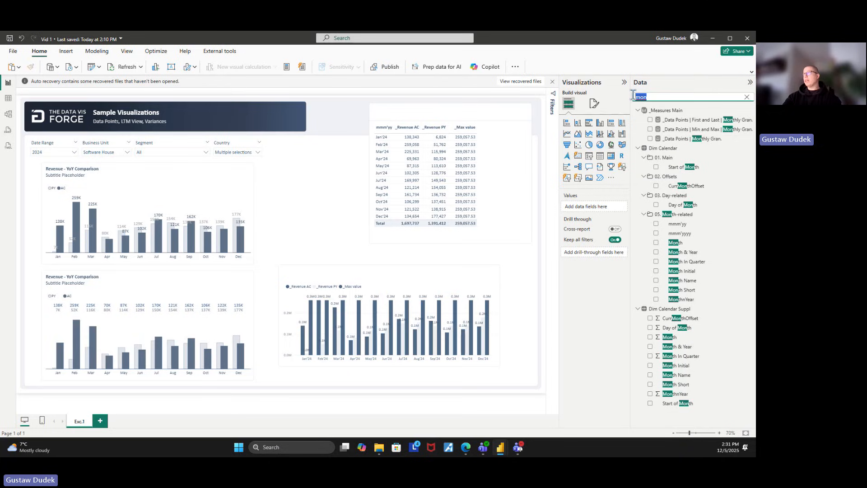
key(BackSpace)
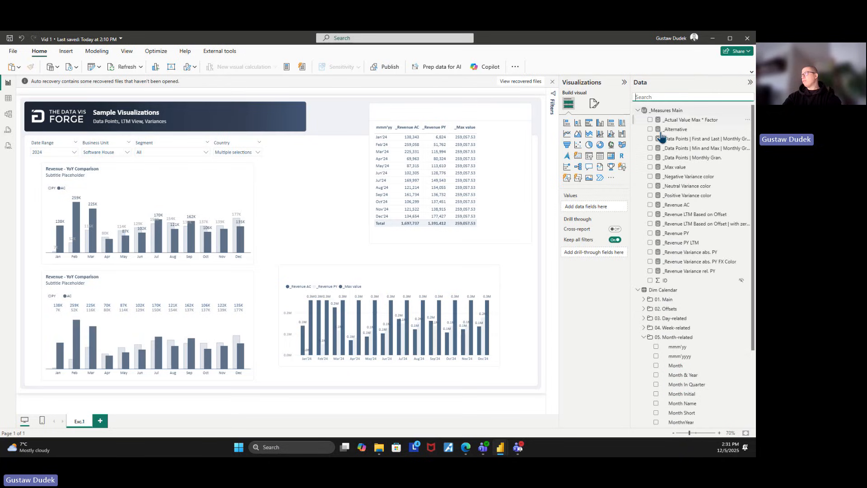
- Move the remaining table directly above the column chart and review the formula of the _Max value measure
click(676, 168)
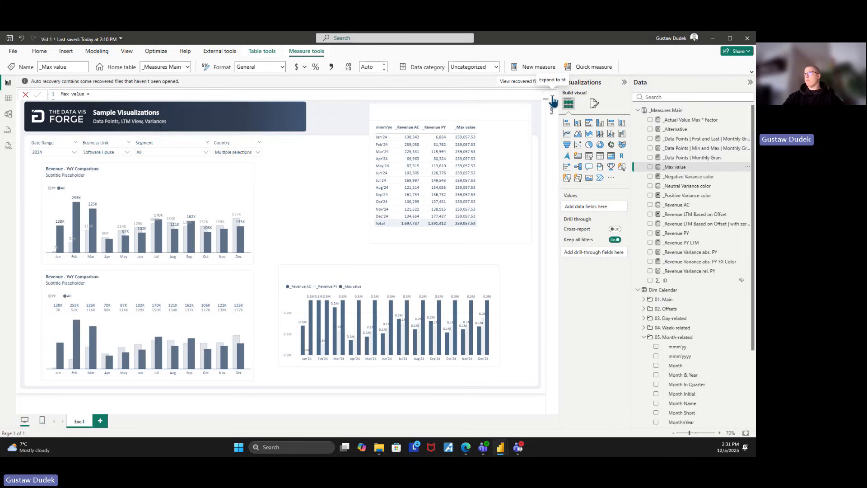
click(551, 97)
click(552, 97)
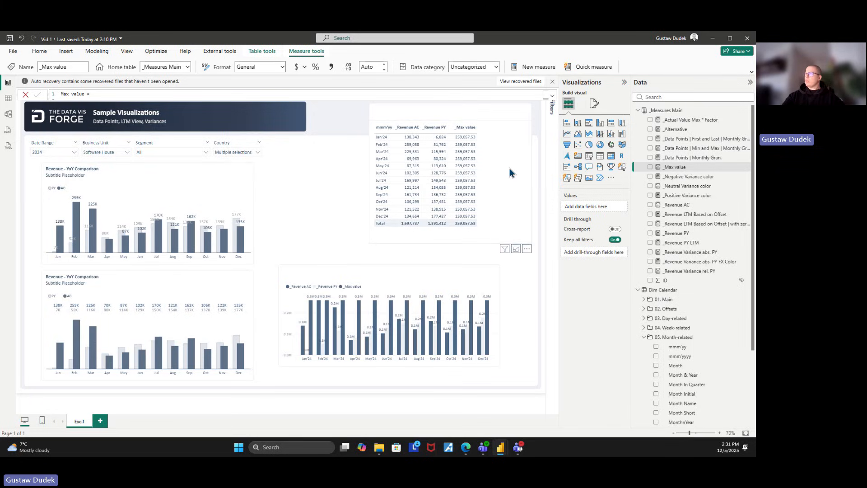
drag(510, 168, 473, 184)
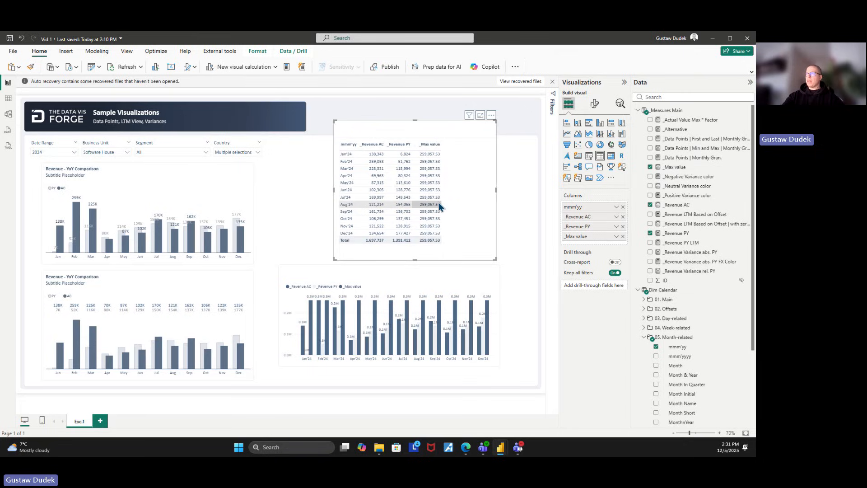
click(673, 167)
click(553, 97)
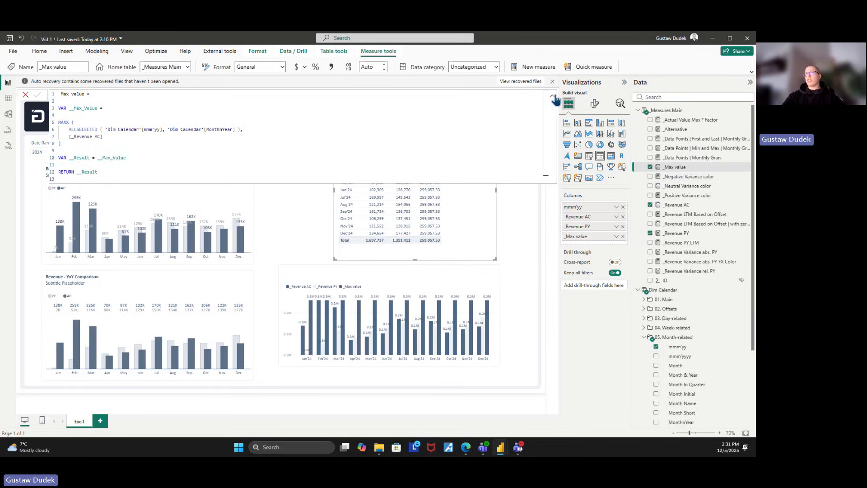
click(248, 149)
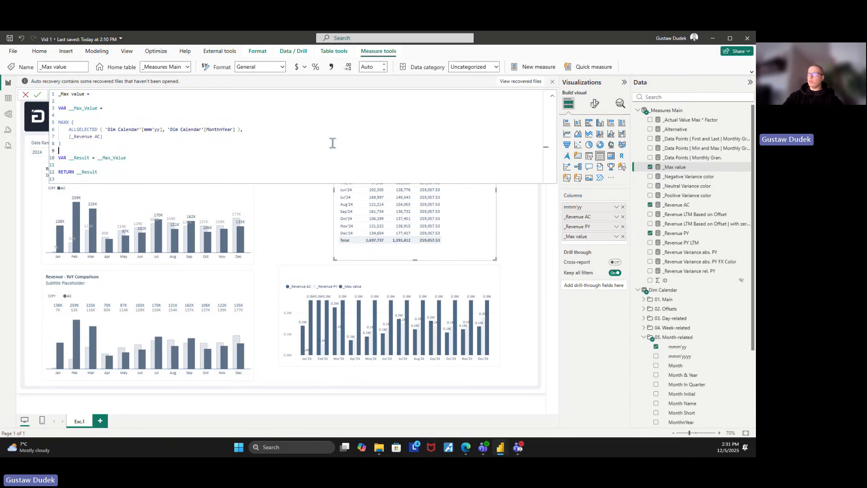
click(551, 98)
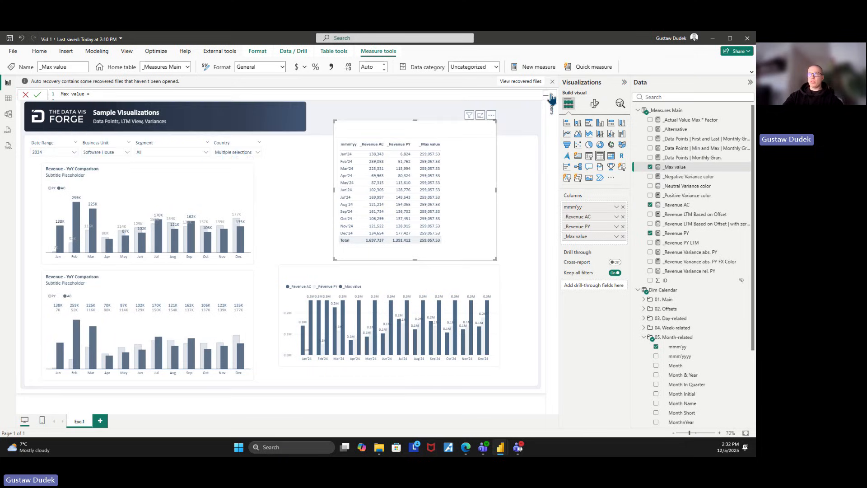
- Switch the Business Unit filter to Cybersecurity to check the visuals, and set it back to Software House
click(113, 153)
click(105, 175)
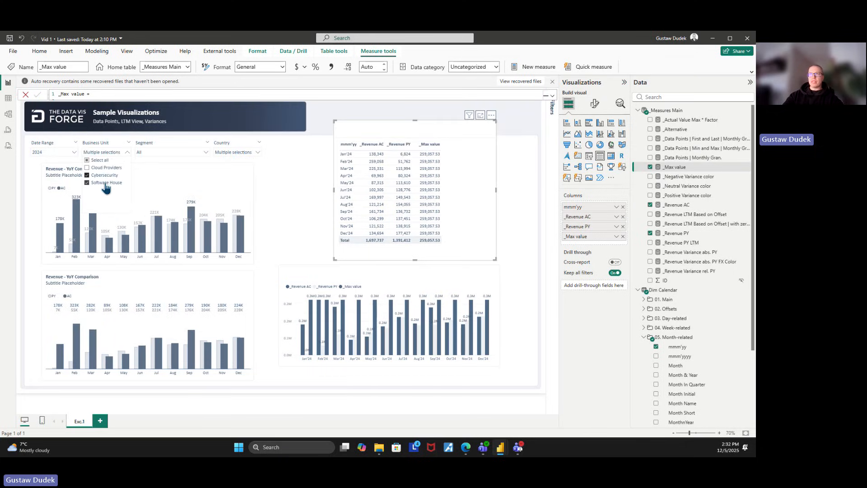
click(254, 150)
click(248, 153)
click(192, 152)
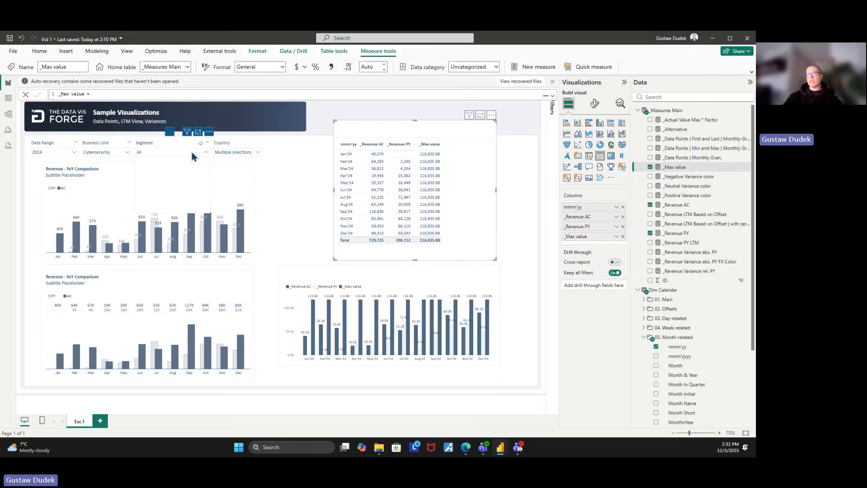
click(194, 150)
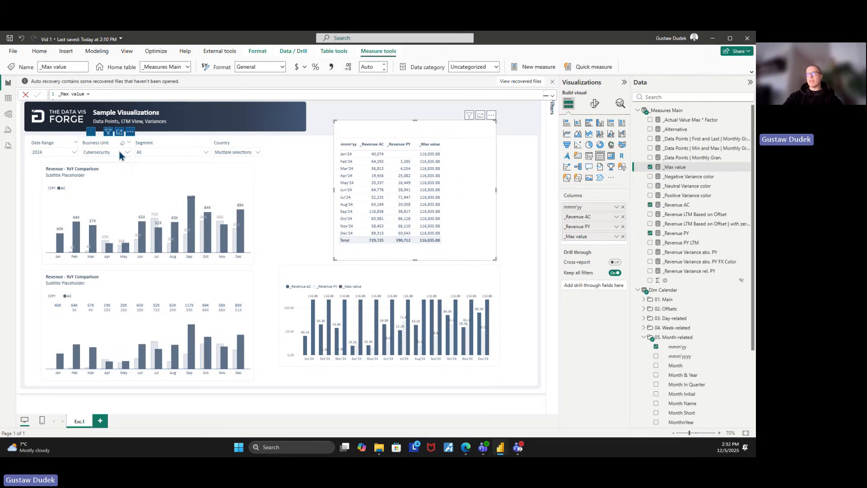
click(113, 151)
click(116, 182)
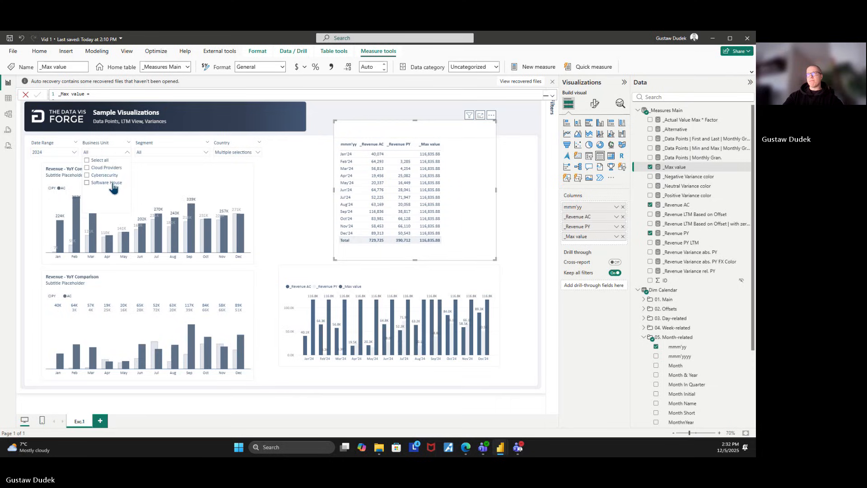
- Filter the Segment slicer to Enterprise Software, switch it to Game Development, and compare the lower YoY chart with the table and test chart
click(156, 154)
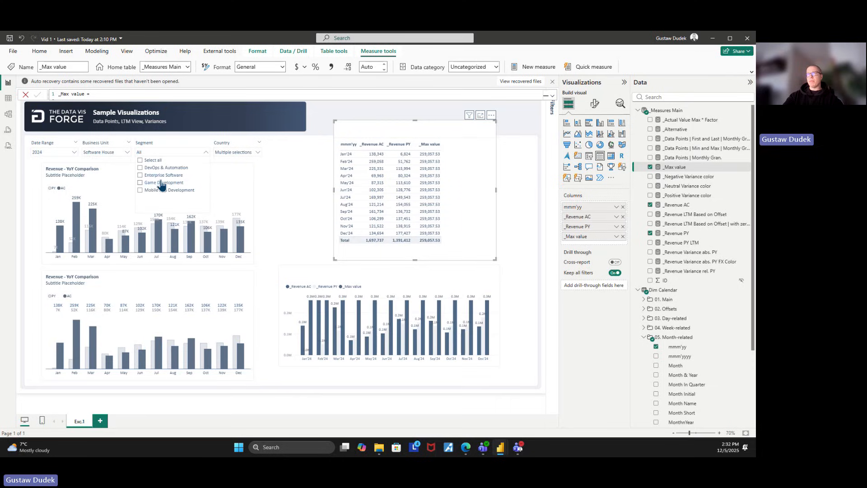
click(163, 176)
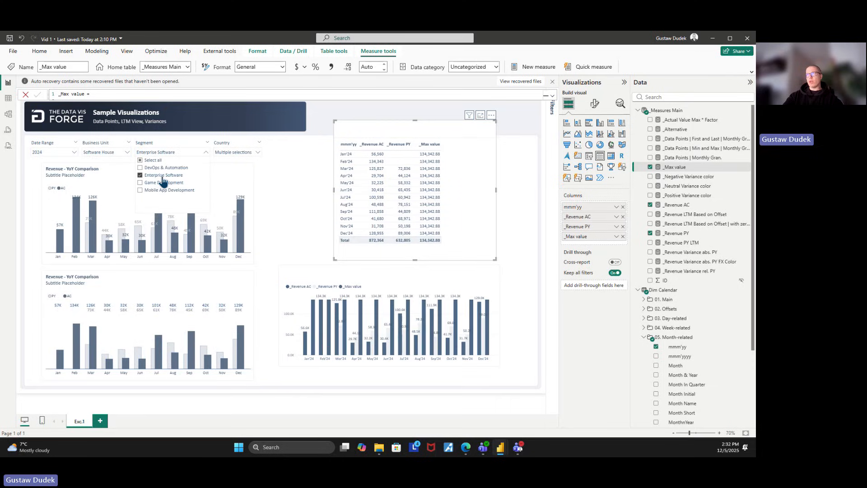
click(163, 182)
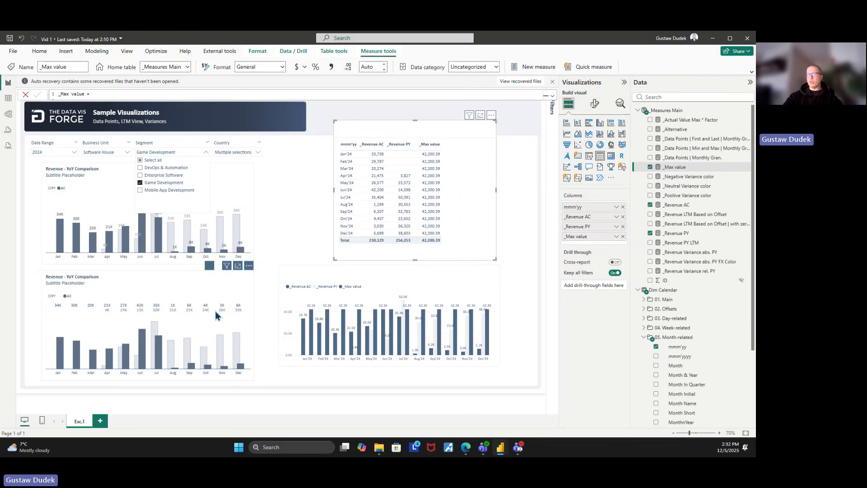
click(218, 279)
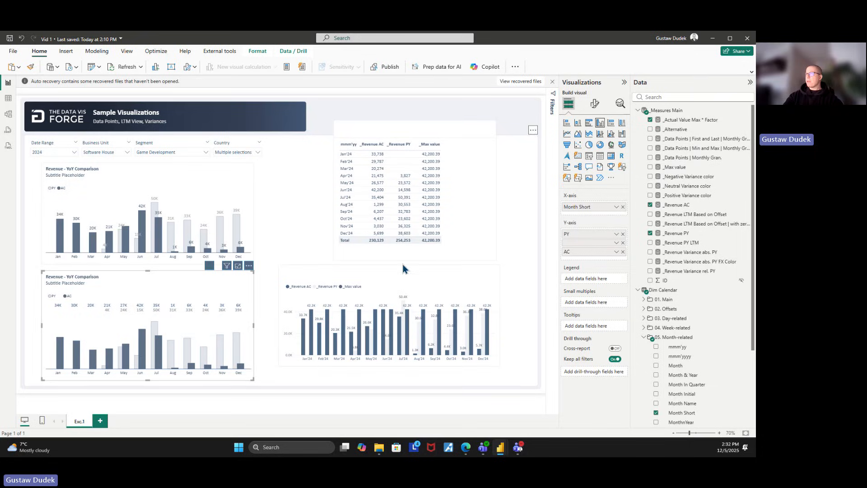
click(410, 250)
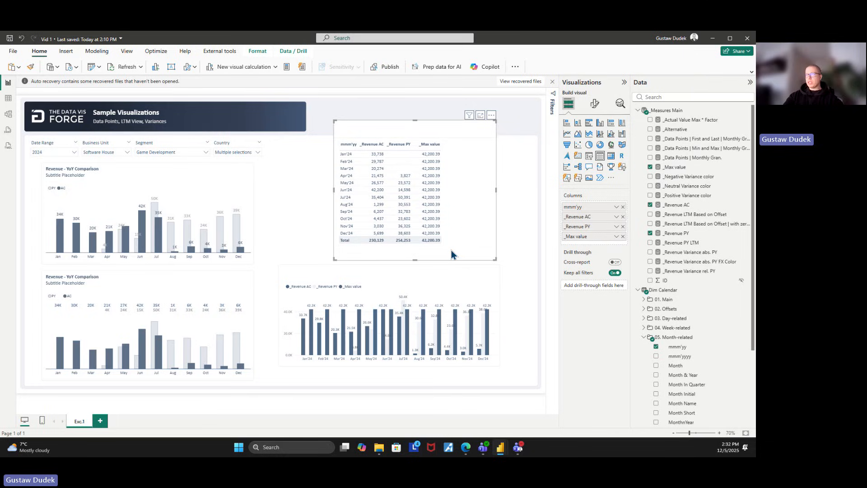
mouse_move(402, 306)
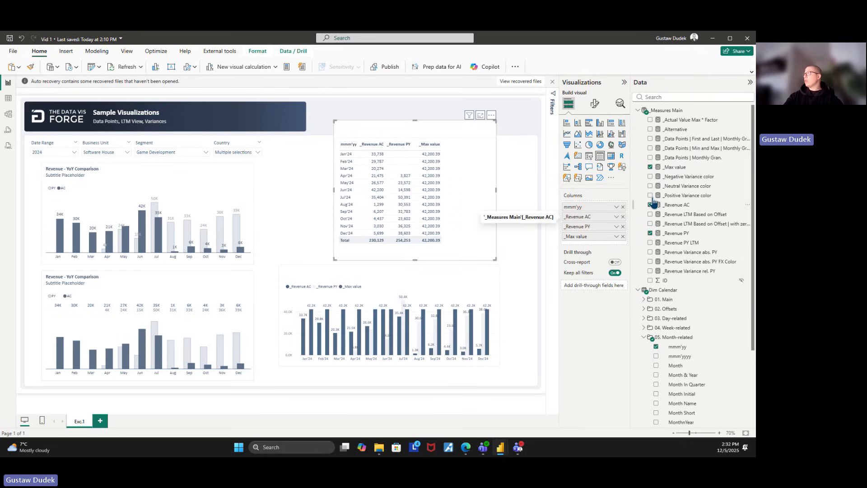
- Change the MAXX expression in the _Max value measure to MAX ( [_Revenue AC], [_Revenue PY] ) and commit the formula
click(675, 167)
click(552, 96)
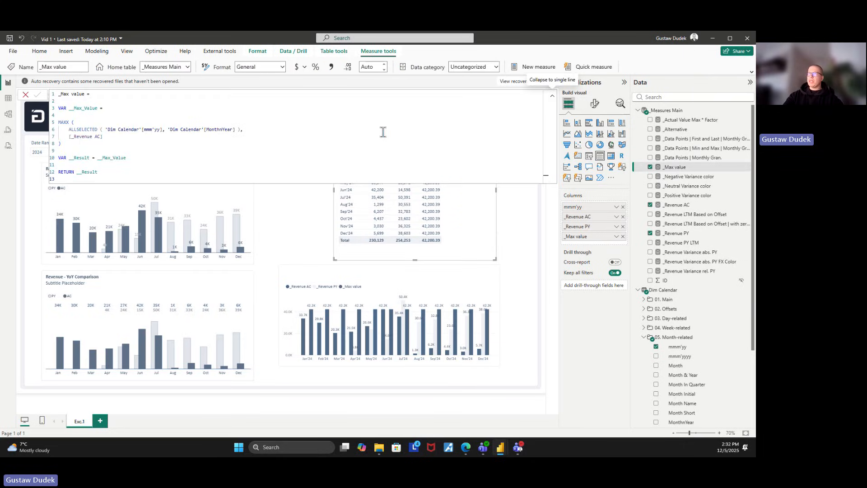
click(69, 137)
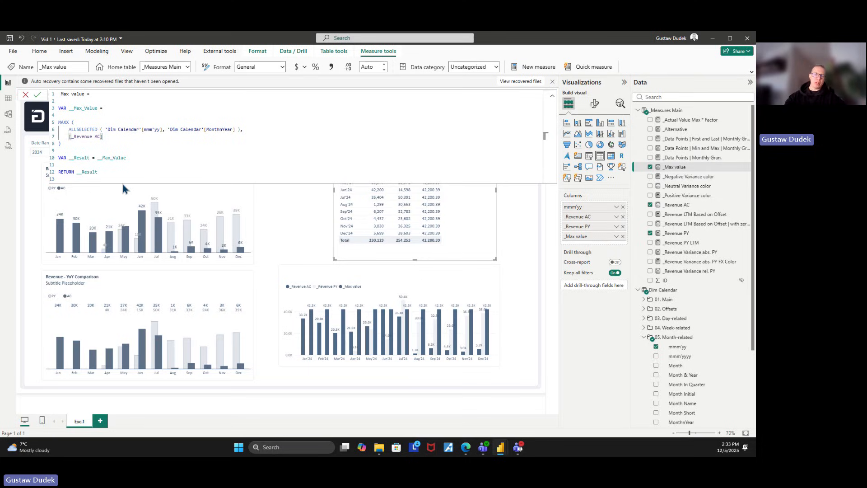
text(MAX ()
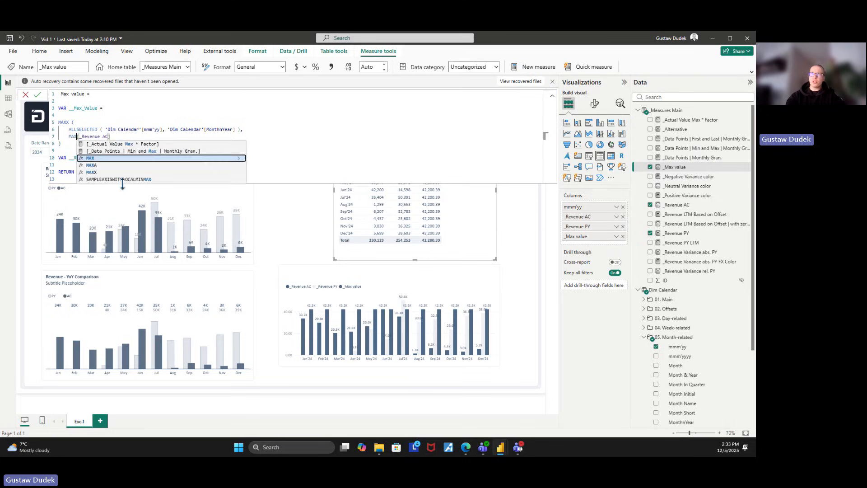
click(127, 137)
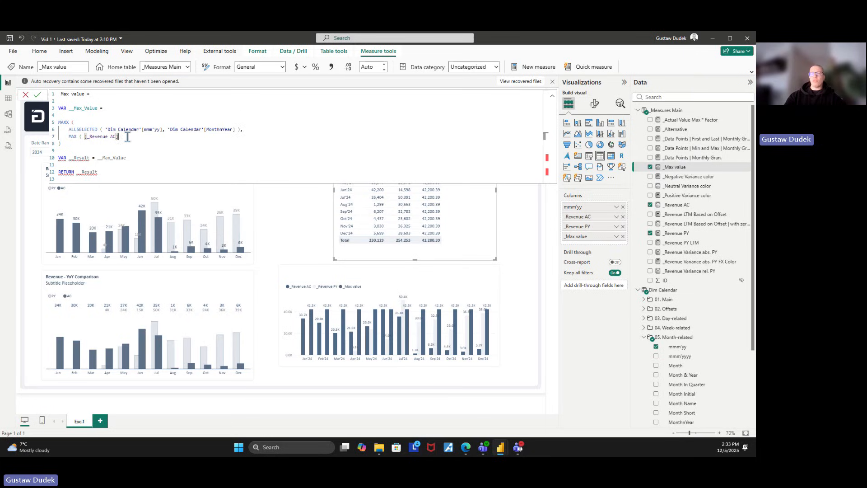
text(, )
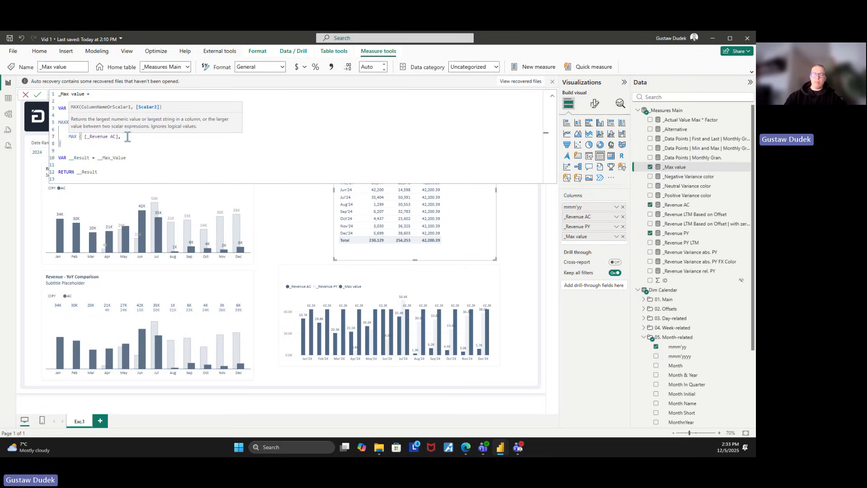
text(py)
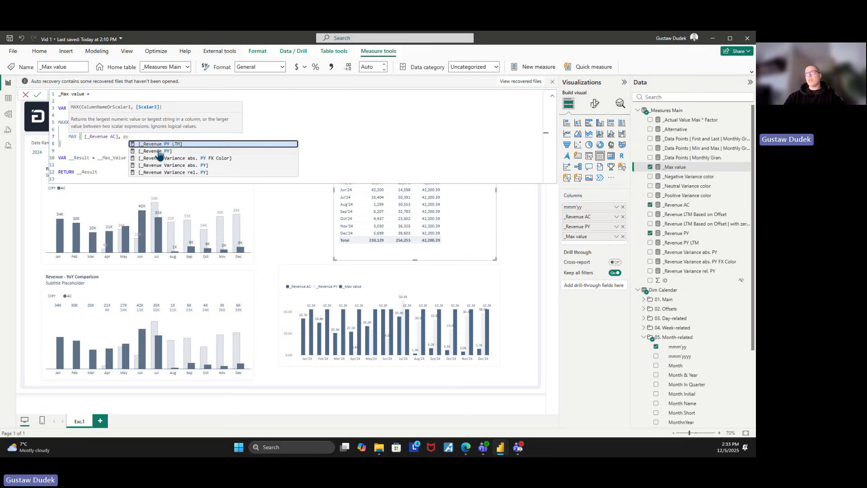
click(159, 151)
text())
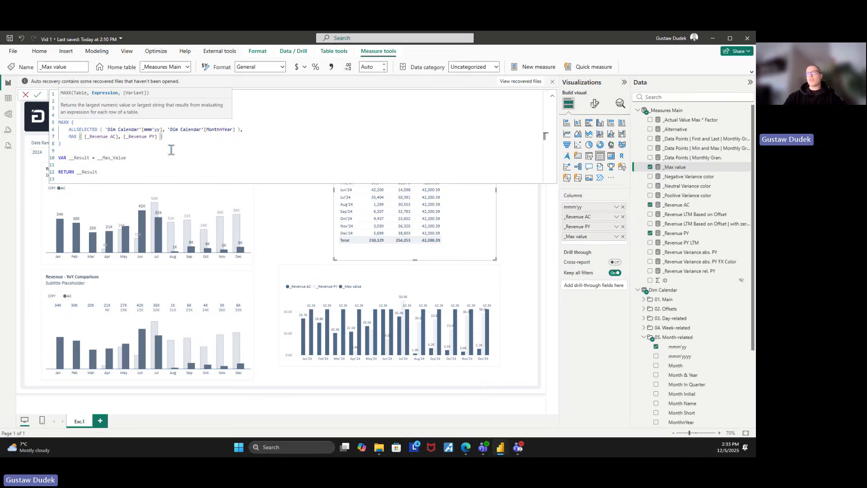
drag(67, 136, 163, 136)
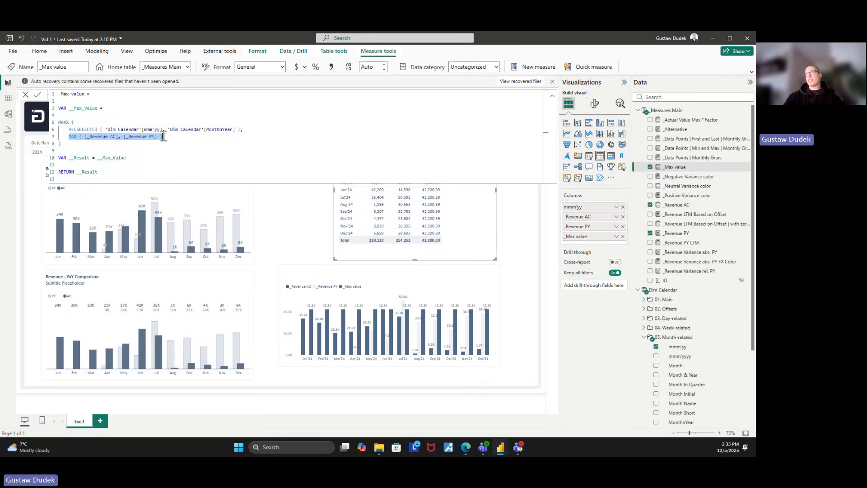
click(117, 137)
click(174, 150)
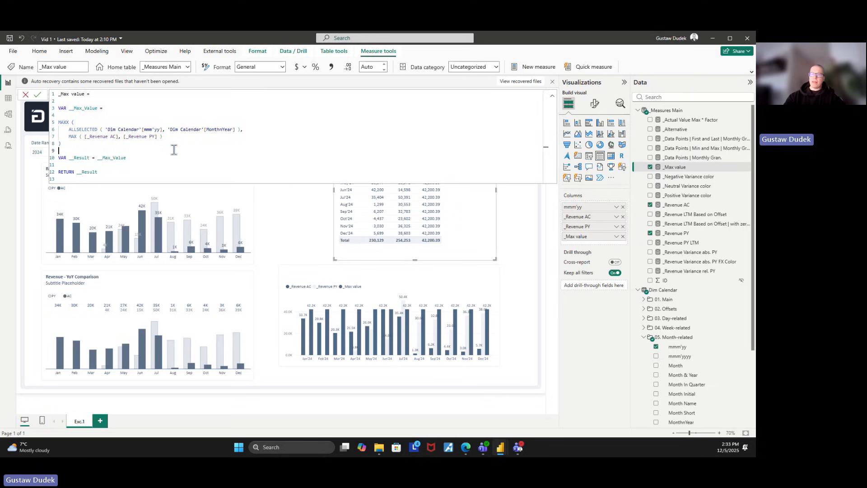
key(Return)
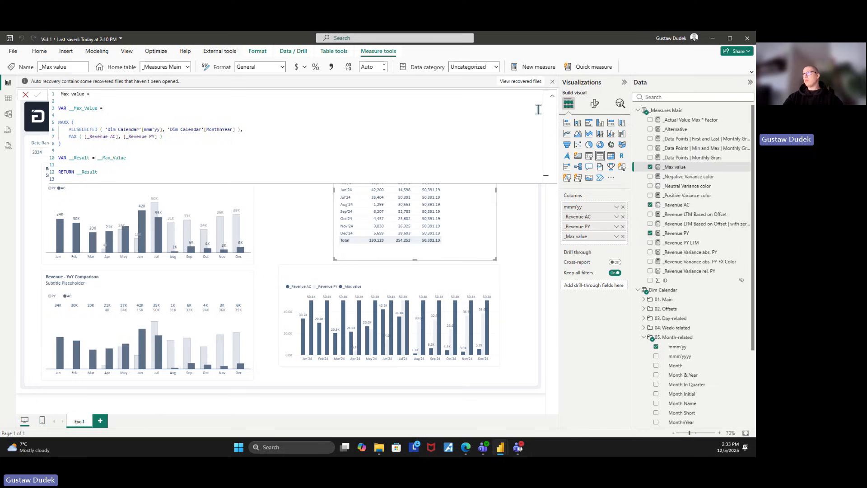
click(552, 102)
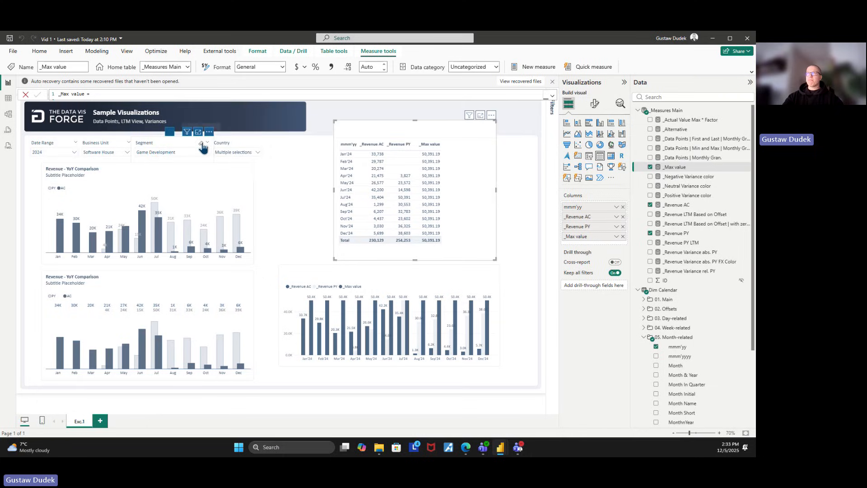
- Clear the Segment filter, leave Business Unit on Software House, and compare _Max value with both revenue columns in the table
click(201, 145)
click(118, 155)
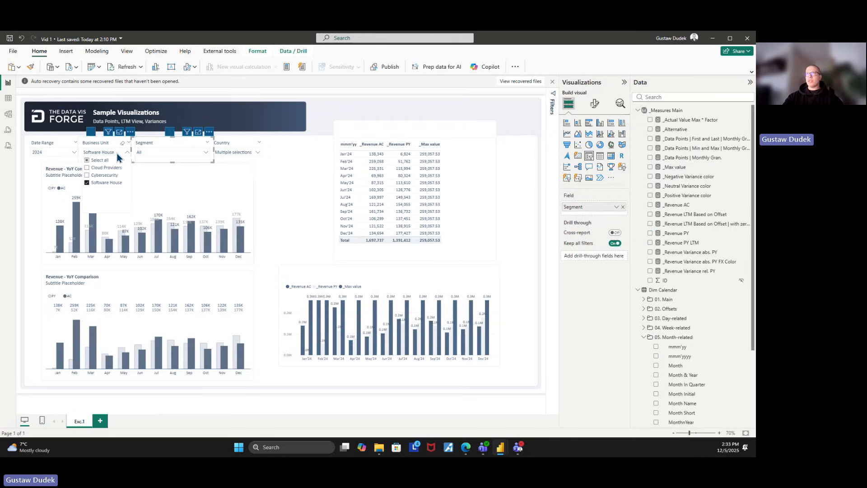
click(288, 404)
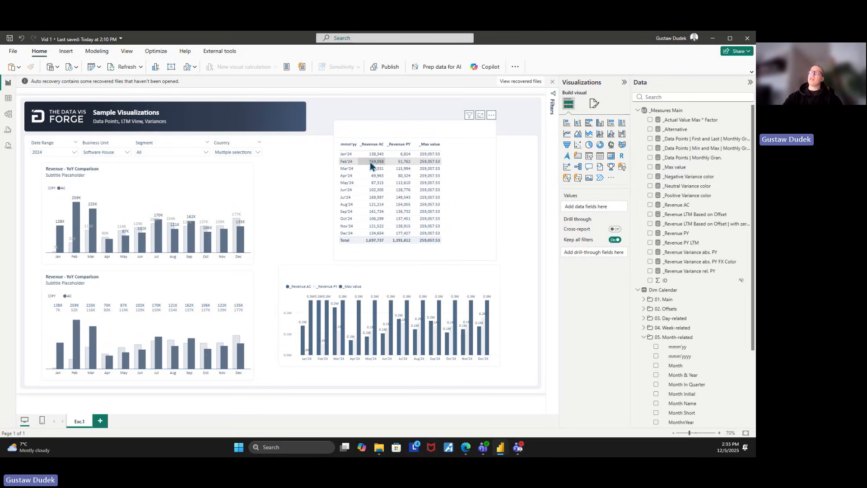
- Filter the Segment slicer to Enterprise Software to check _Max value in the table and charts, and clear the selection again
click(161, 153)
click(168, 178)
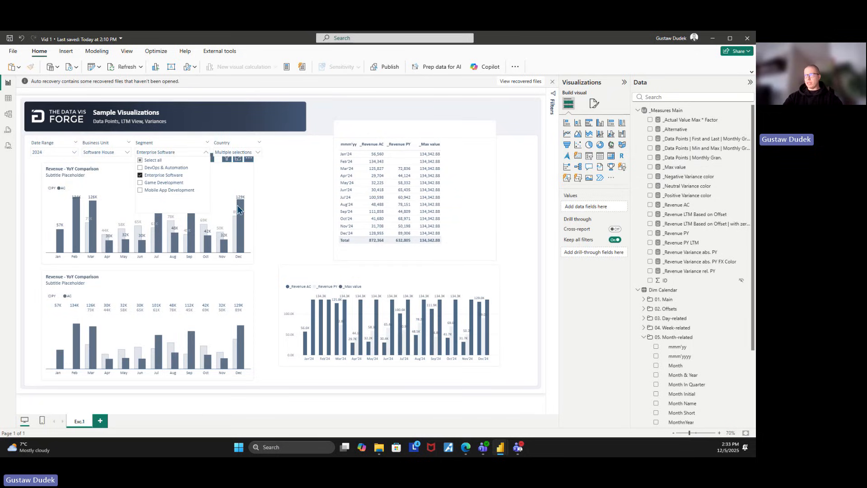
click(168, 177)
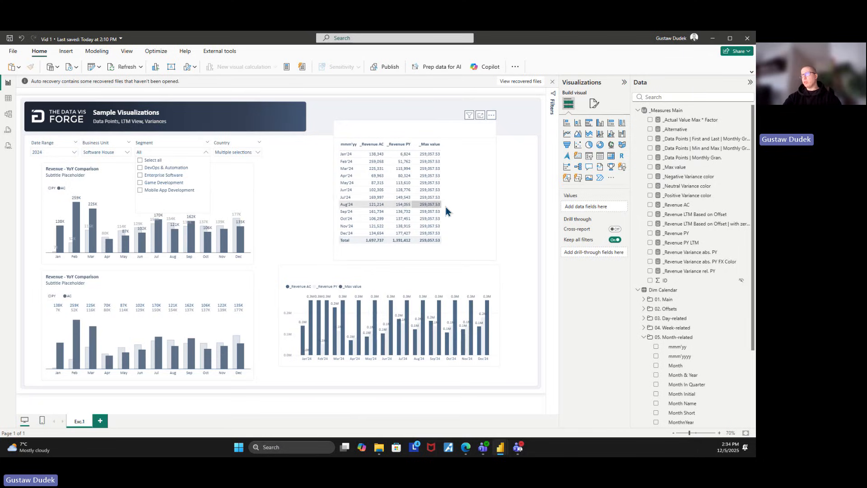
- Multiply __Max_Value by 1.3 in the __Result variable of the _Max value measure and commit the formula
click(464, 212)
click(675, 167)
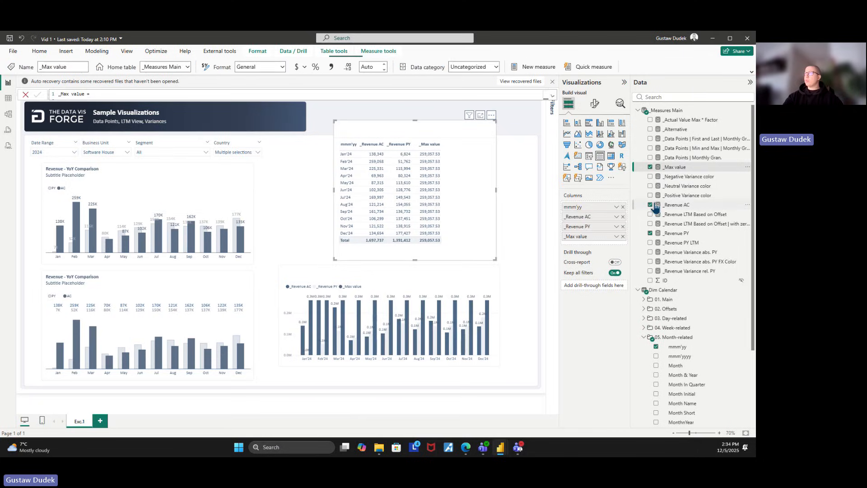
click(552, 96)
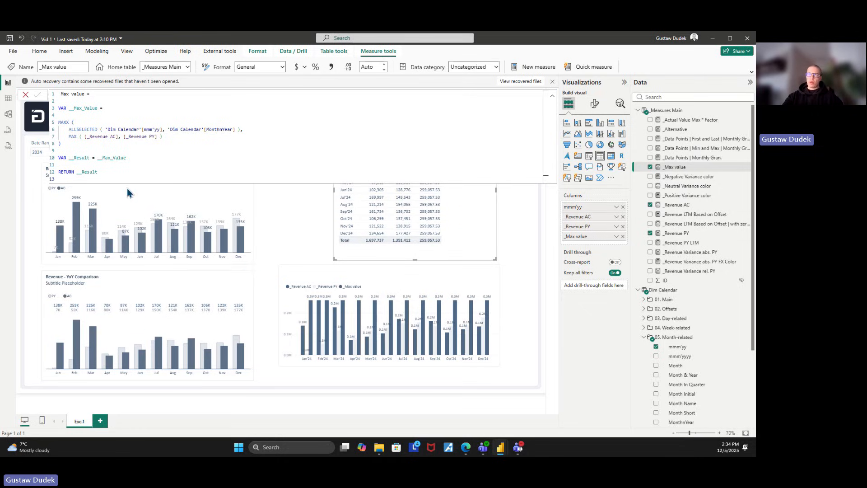
click(133, 159)
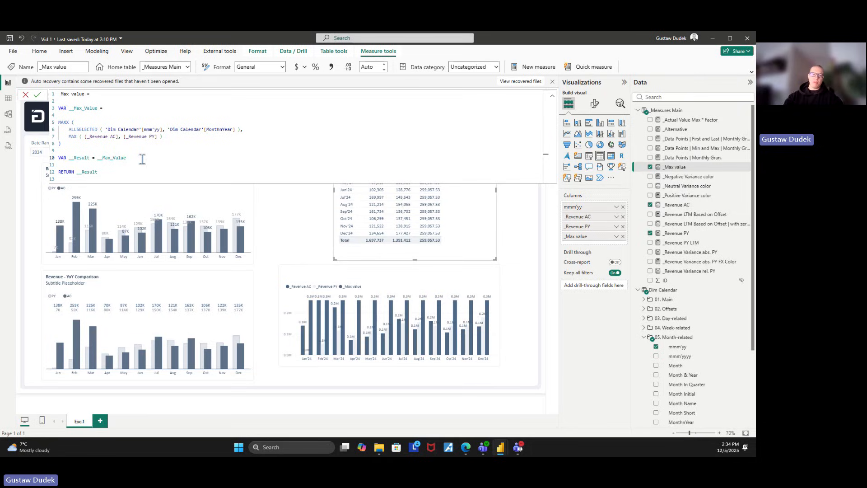
text(*1.3)
key(Return)
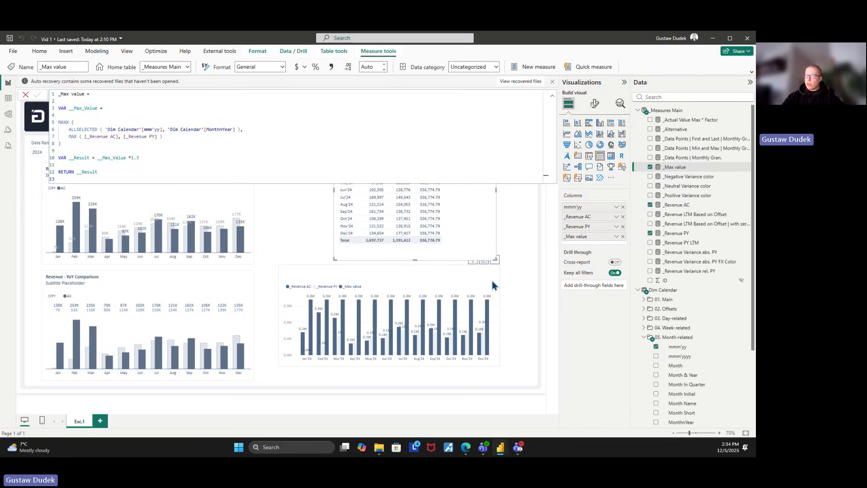
click(551, 97)
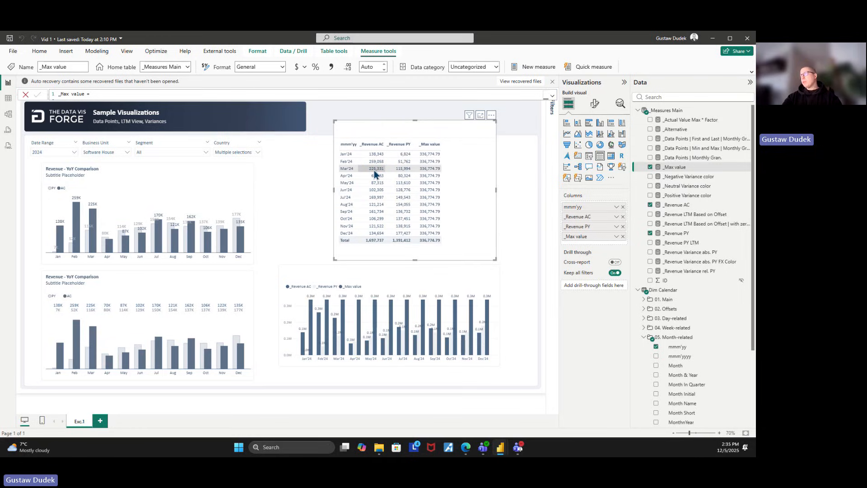
- Review the 1.3 multiplier in the _Max value formula against the December tooltip of the lower YoY chart's invisible series
click(552, 96)
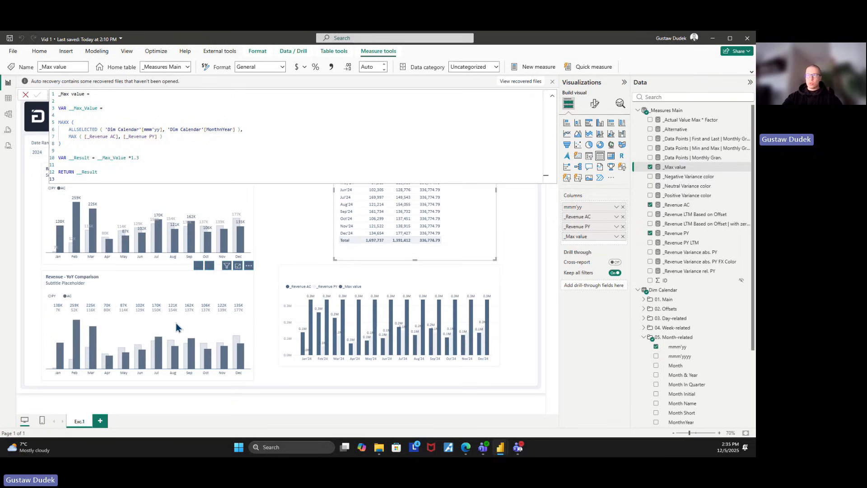
mouse_move(240, 323)
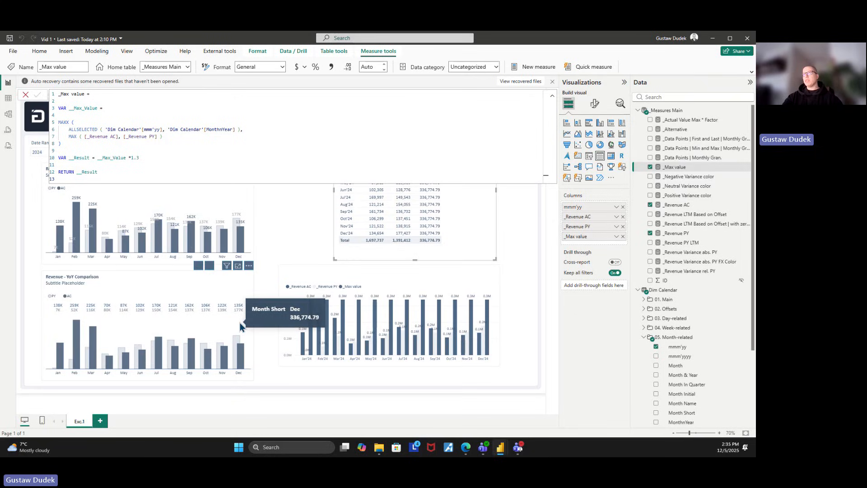
click(166, 168)
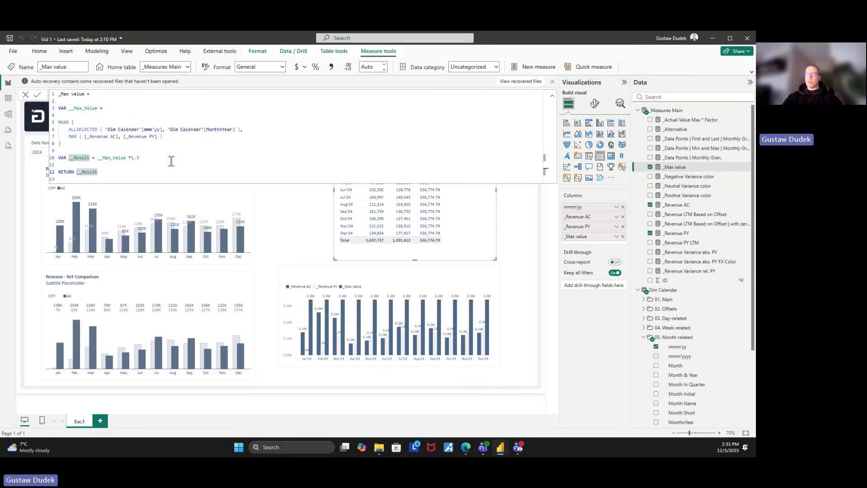
double_click(171, 161)
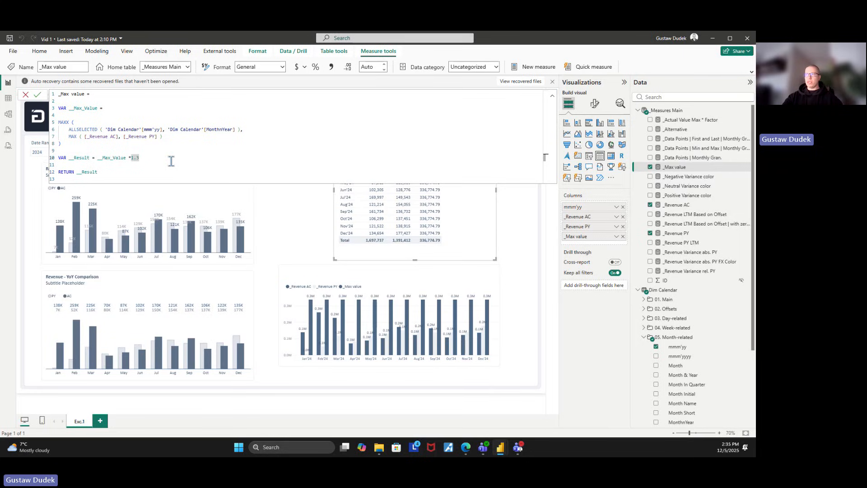
- Move the test column chart slightly down to align with the lower YoY chart and increase its height a little
click(381, 278)
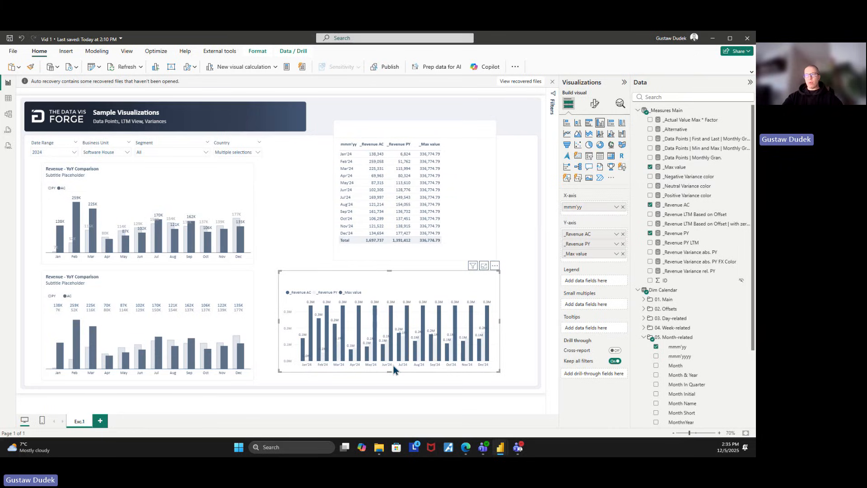
click(249, 378)
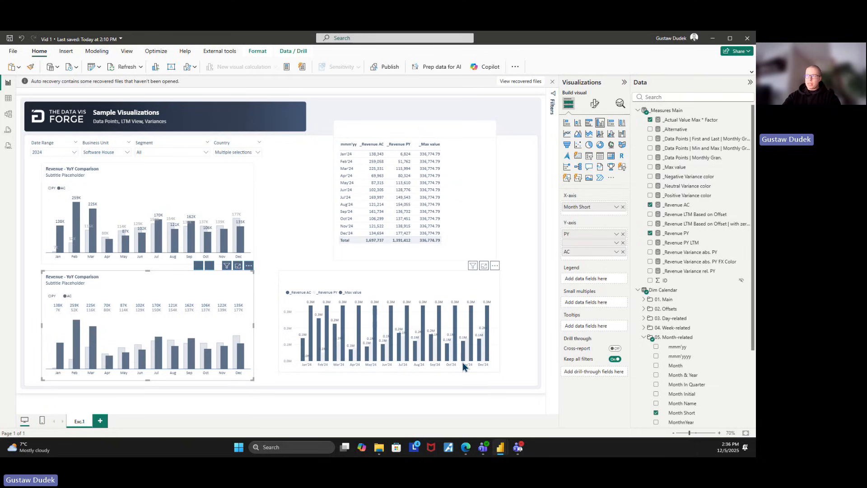
click(331, 367)
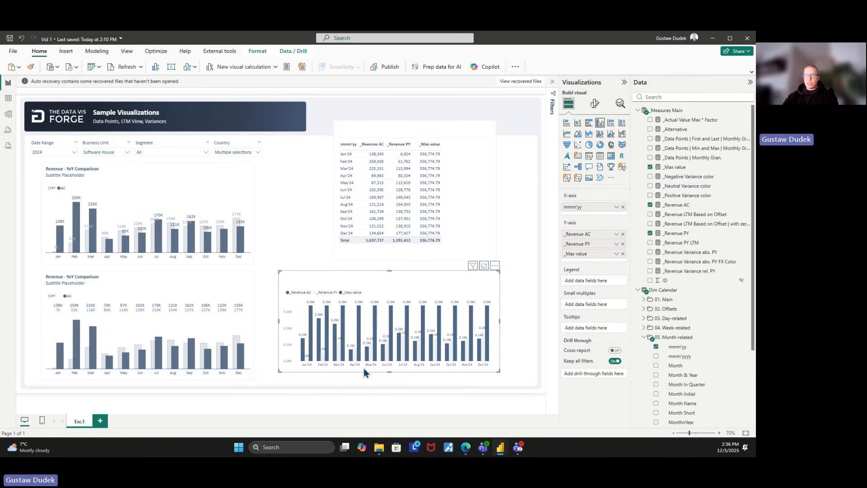
drag(390, 371, 390, 376)
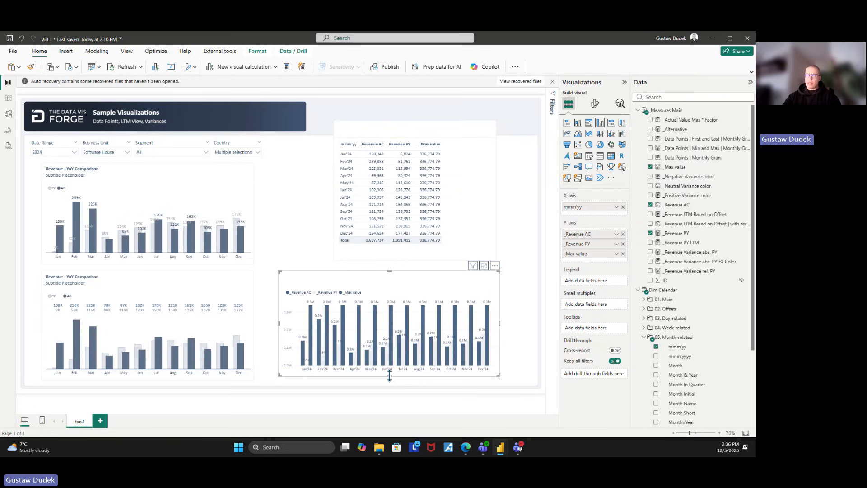
- Replace mmm'yy on the test column chart's X-axis with Month Short from Dim Calendar, and compare it with the lower YoY chart
click(232, 381)
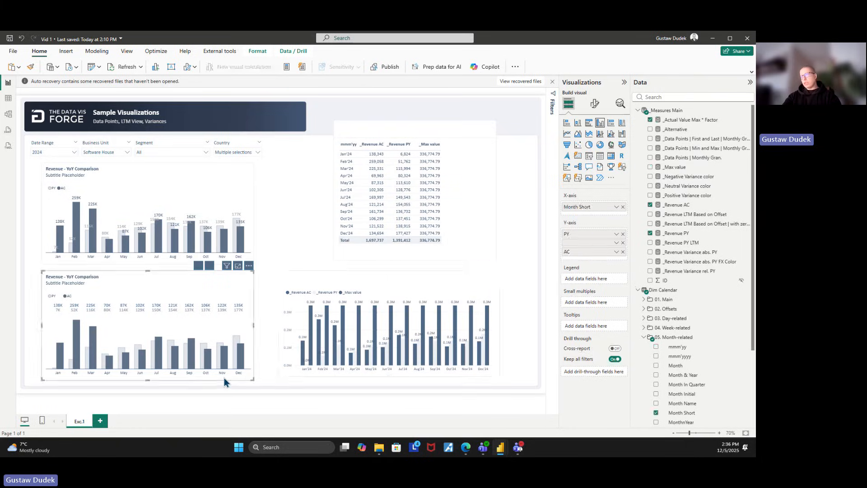
click(414, 286)
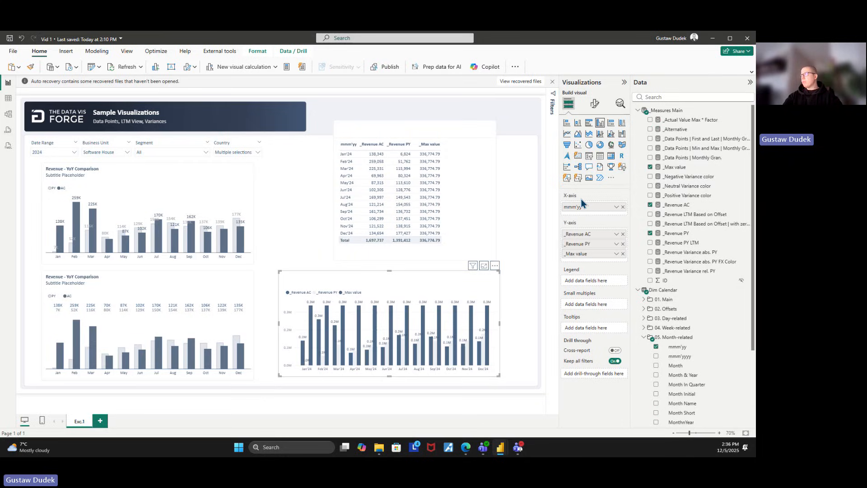
click(671, 96)
text(short)
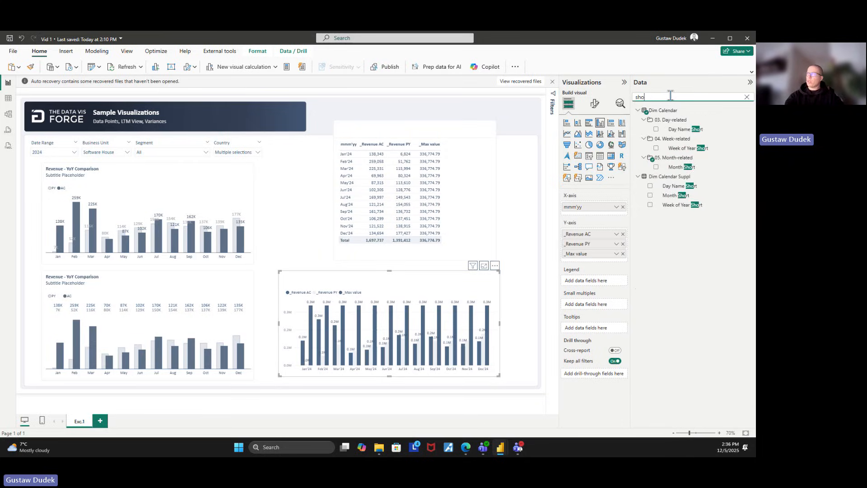
click(623, 207)
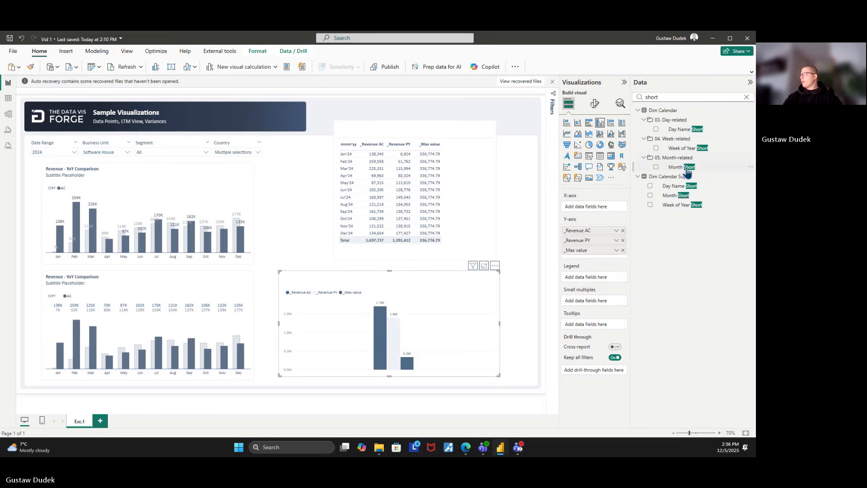
drag(690, 168, 606, 211)
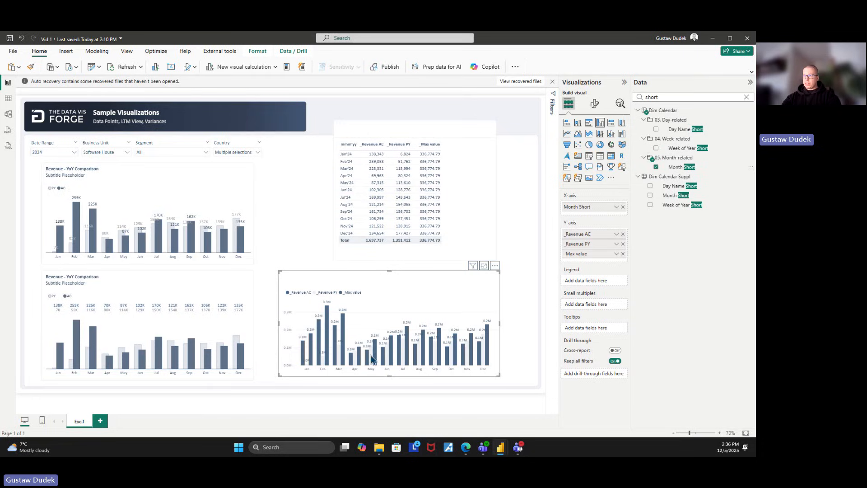
mouse_move(372, 359)
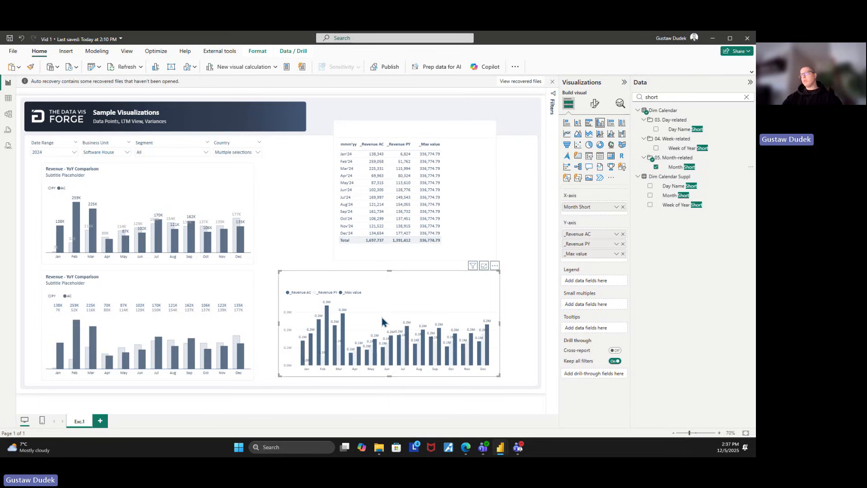
click(221, 293)
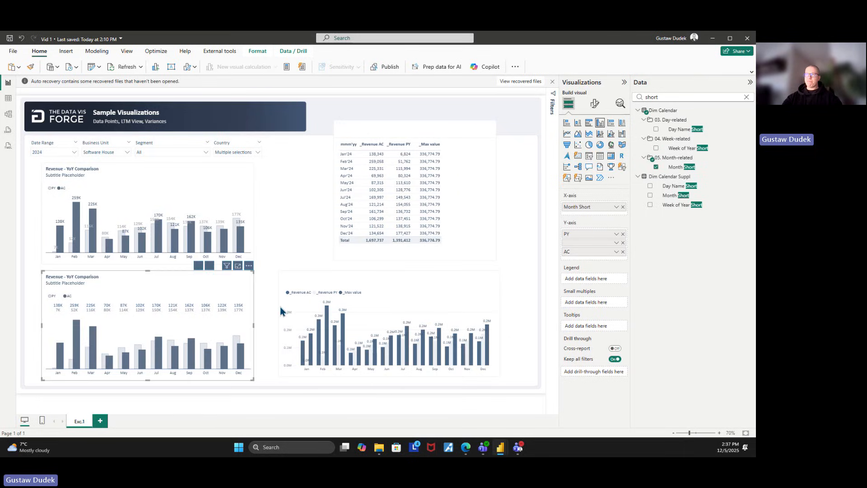
- Clear the field search and open the formula of the _Max value measure used in the test column chart
click(400, 288)
drag(660, 97, 565, 92)
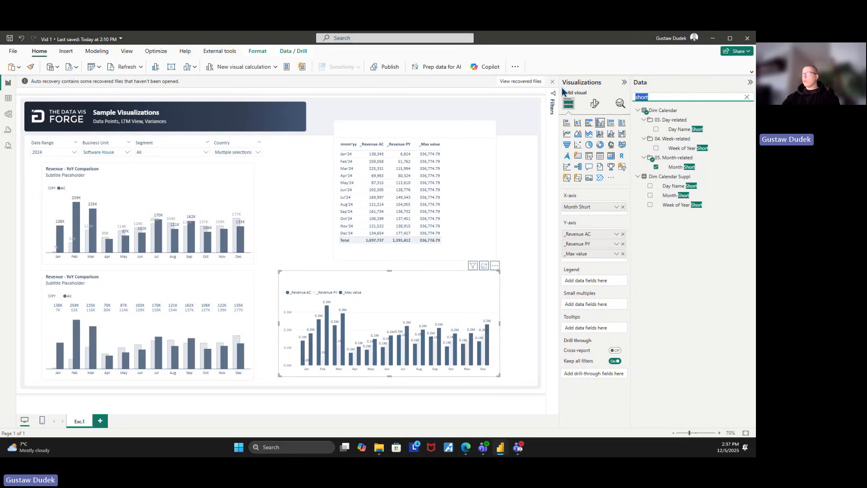
key(BackSpace)
click(674, 167)
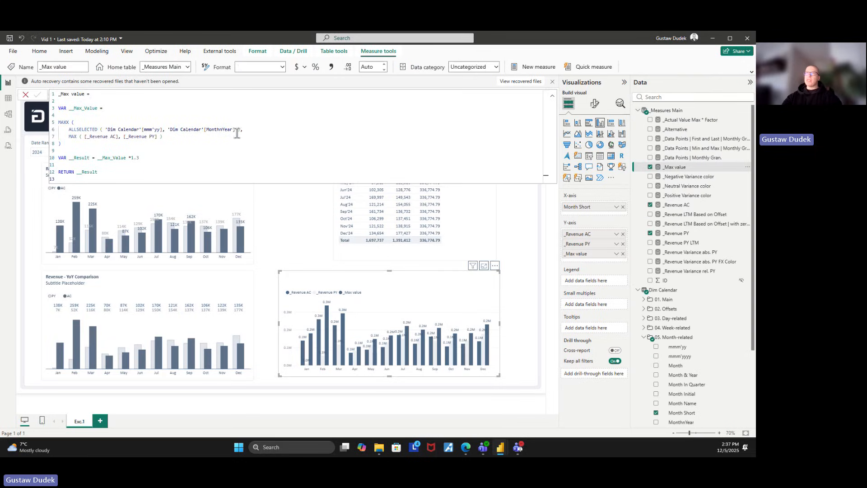
drag(142, 176, 78, 134)
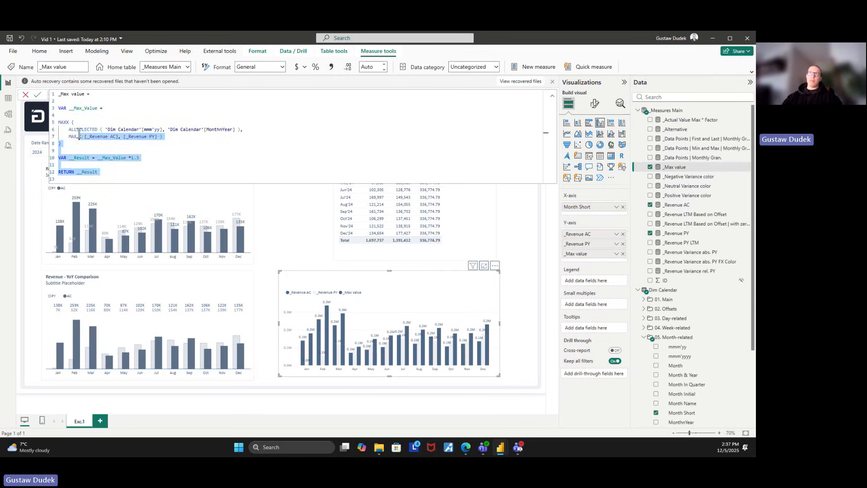
click(81, 156)
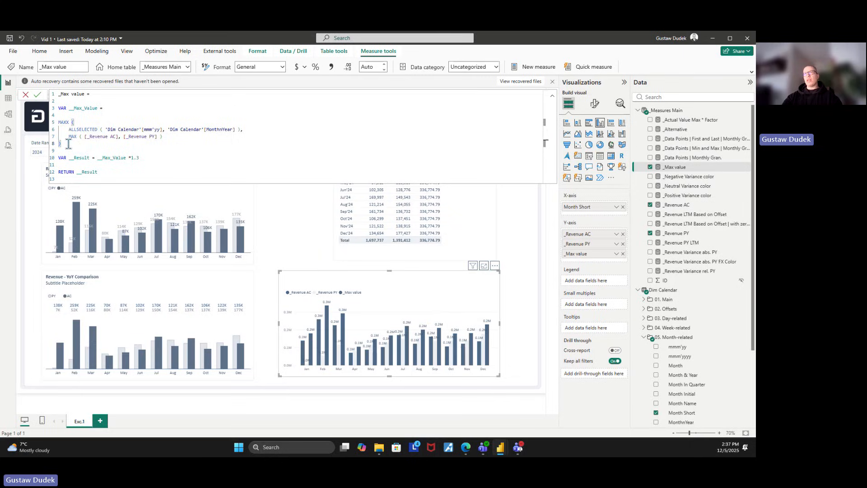
- Move the MAXX block out of __Max_Value to below the RETURN line of the formula and comment it out
drag(68, 144, 52, 128)
key(ctrl+c)
key(Delete)
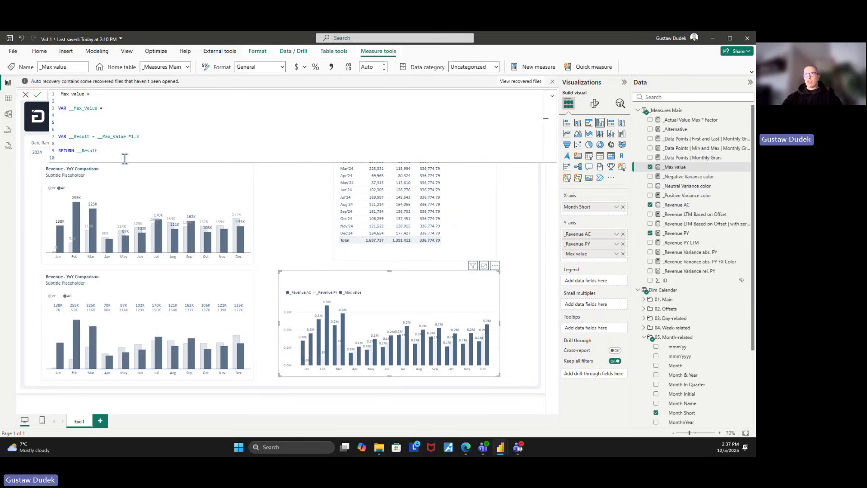
key(shift+Return)
key(shift+Return)
key(shift+Return)
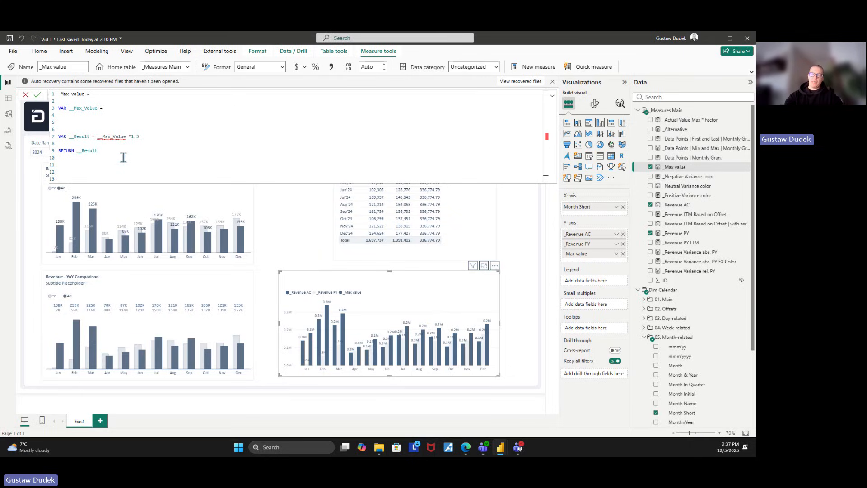
key(ctrl+v)
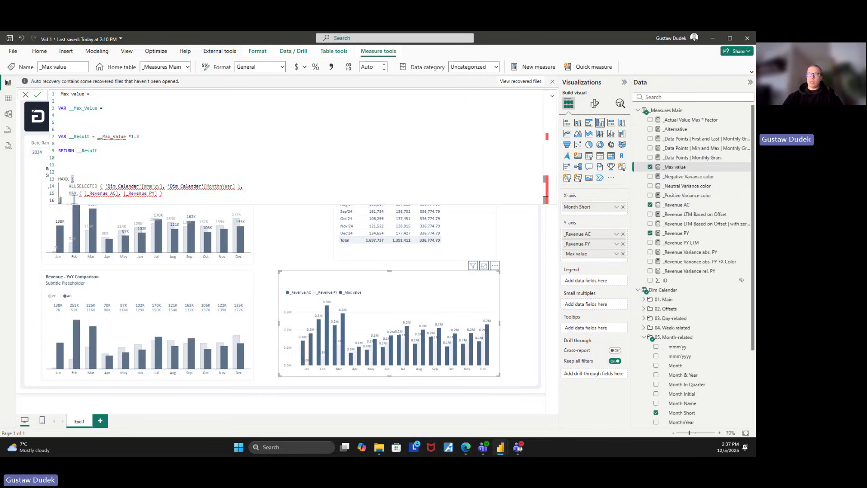
drag(61, 201, 57, 182)
key(ctrl+slash)
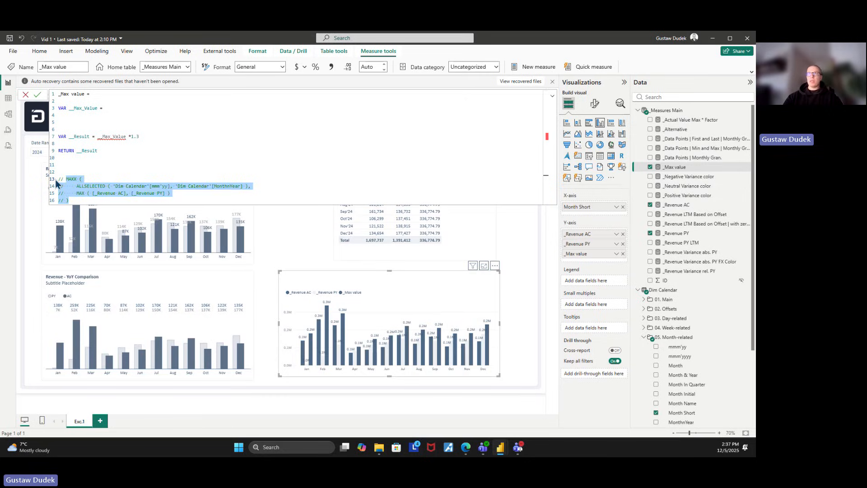
- Enter VALUES ( 'Dim Calendar'[MonthnYear] ) as the indented expression of the __Max_Value variable
click(86, 118)
key(Return)
key(Tab)
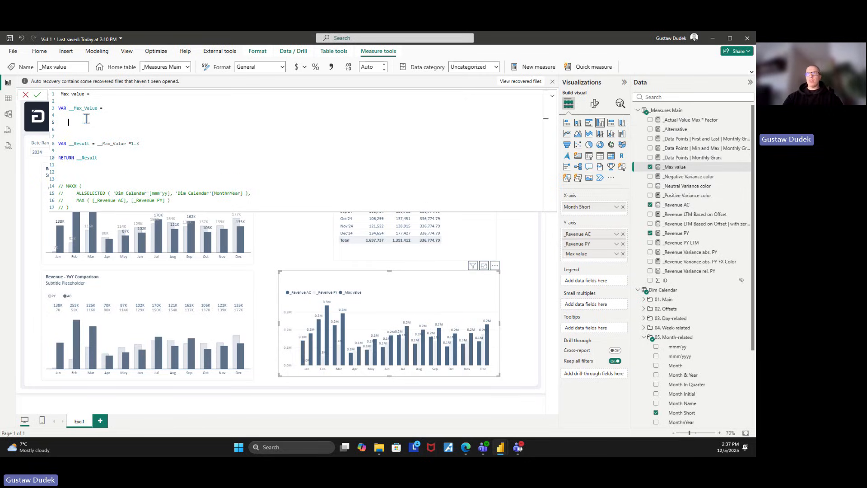
text(VALUE)
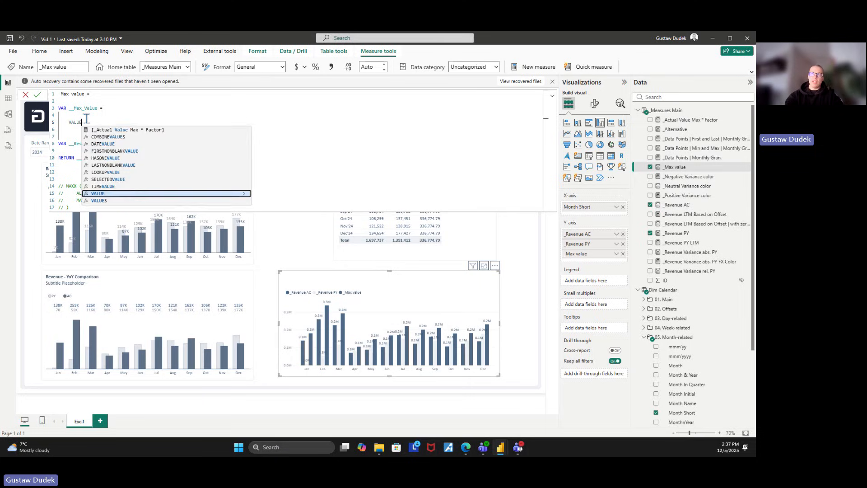
text(S ( mon)
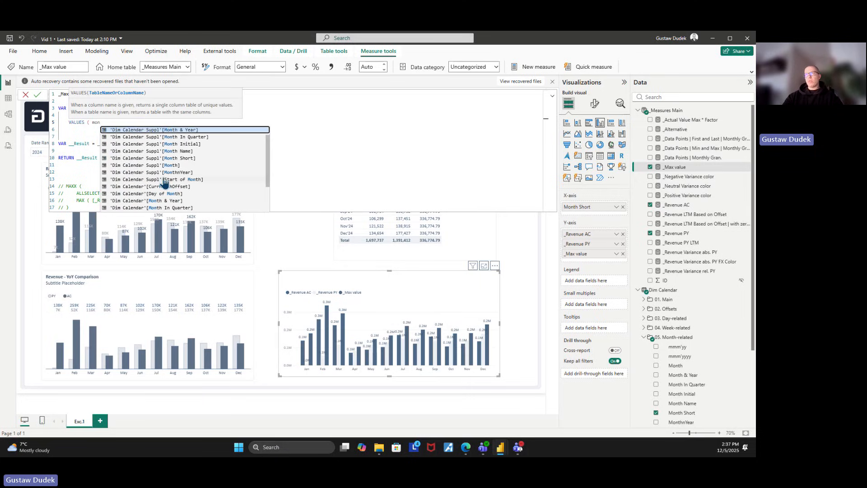
scroll(168, 192, down, 2)
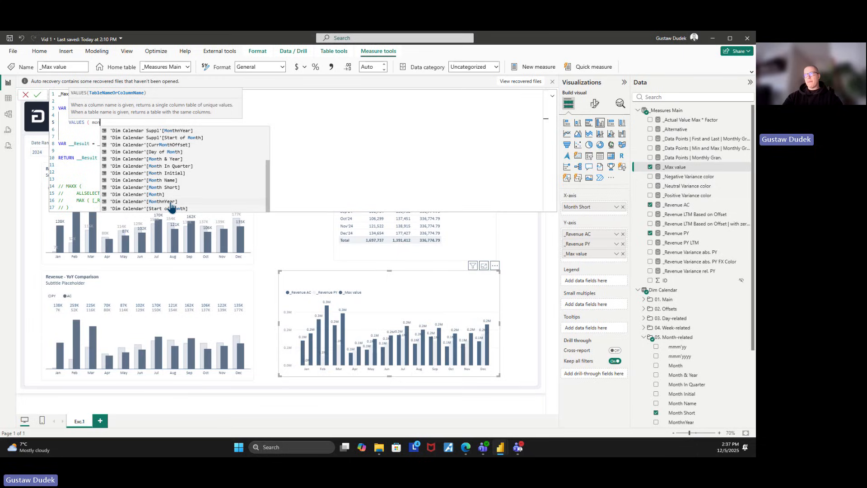
click(167, 203)
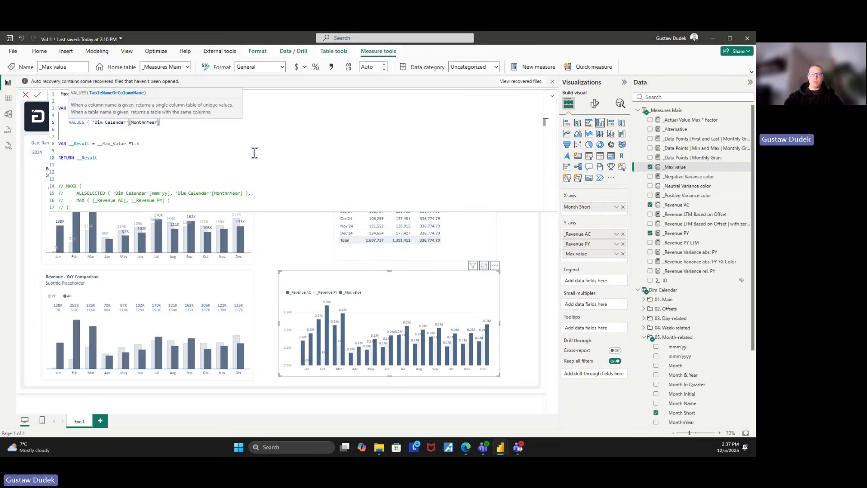
text())
- Open an ADDCOLUMNS function on the line above VALUES and indent the VALUES line as its table argument
click(160, 115)
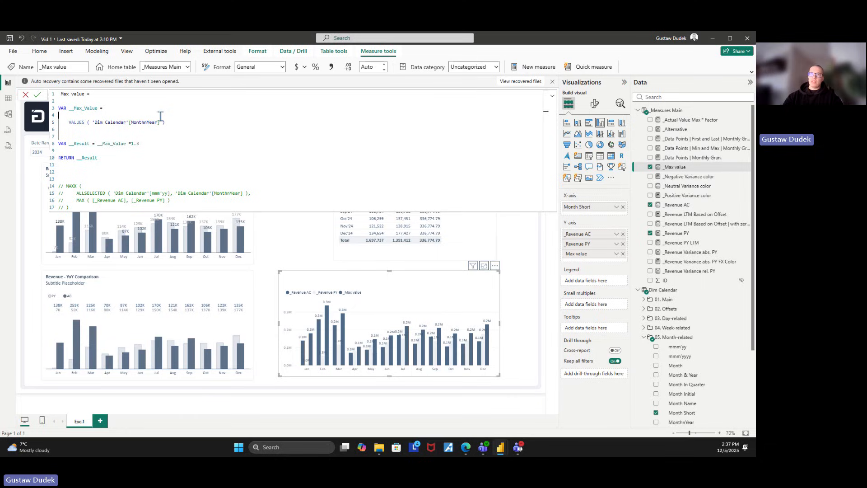
key(Return)
text(ADDCOLUMNS)
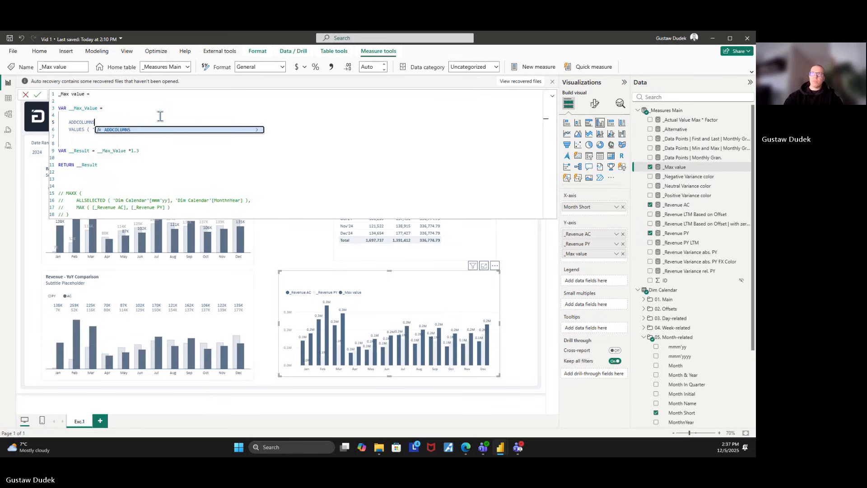
text( ()
click(69, 129)
key(Tab)
click(196, 132)
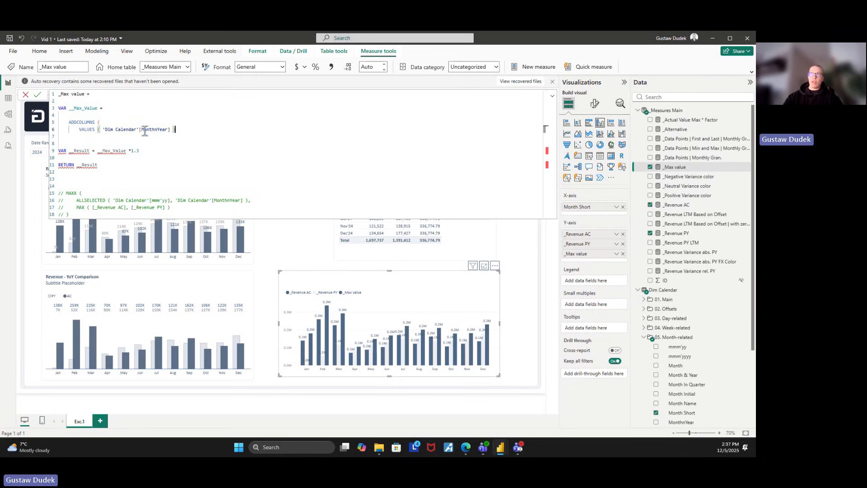
text(,)
key(Return)
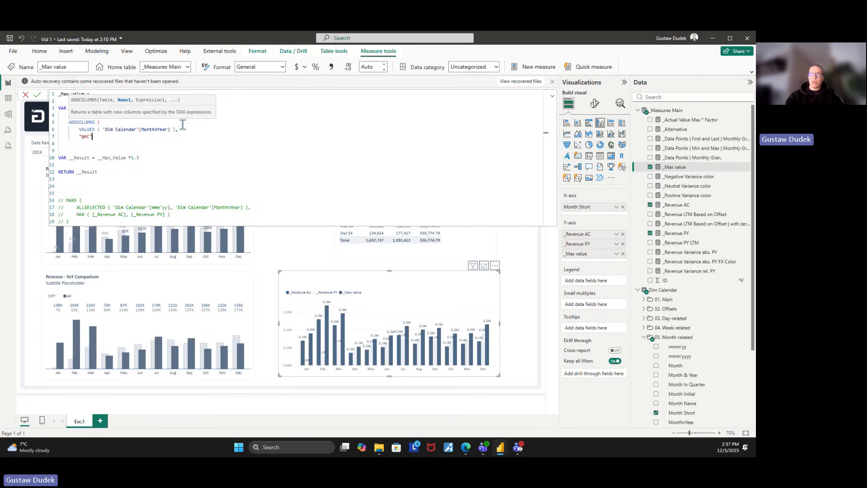
text("@AC", revenu)
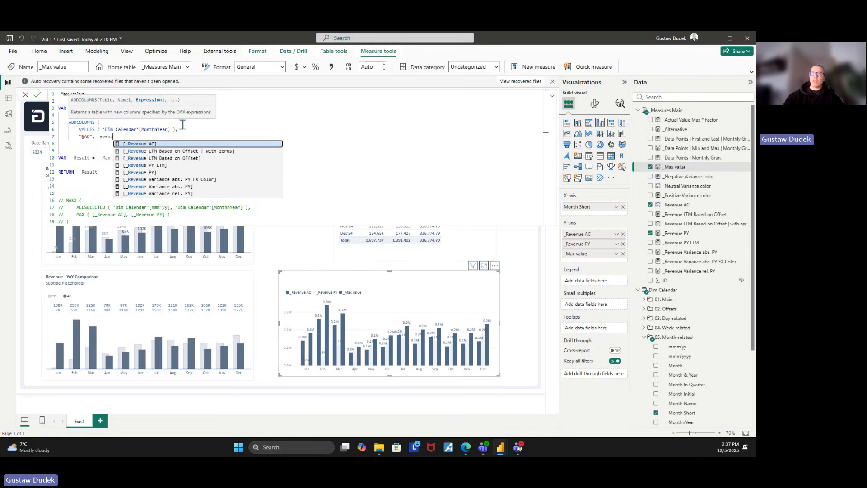
click(165, 144)
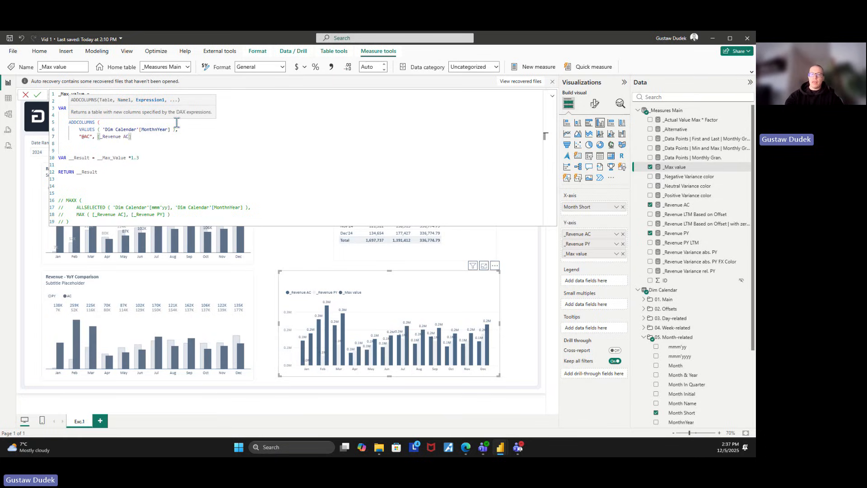
drag(132, 136, 79, 137)
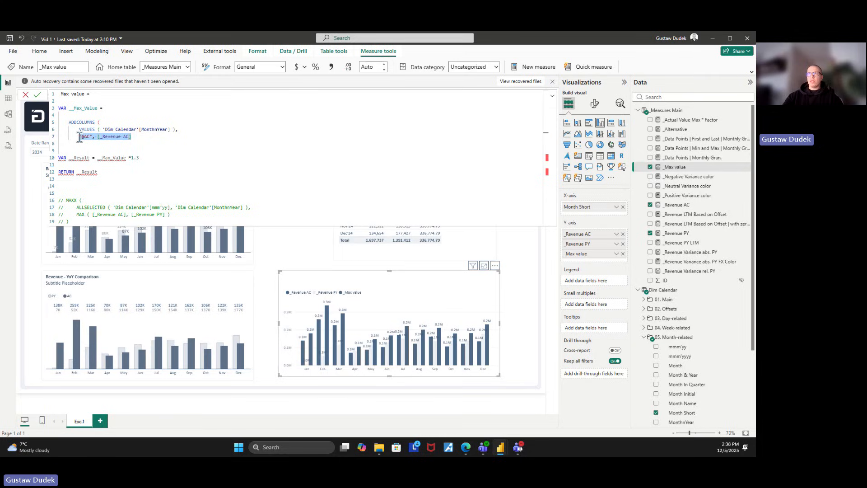
key(ctrl+c)
click(134, 138)
key(Return)
key(ctrl+v)
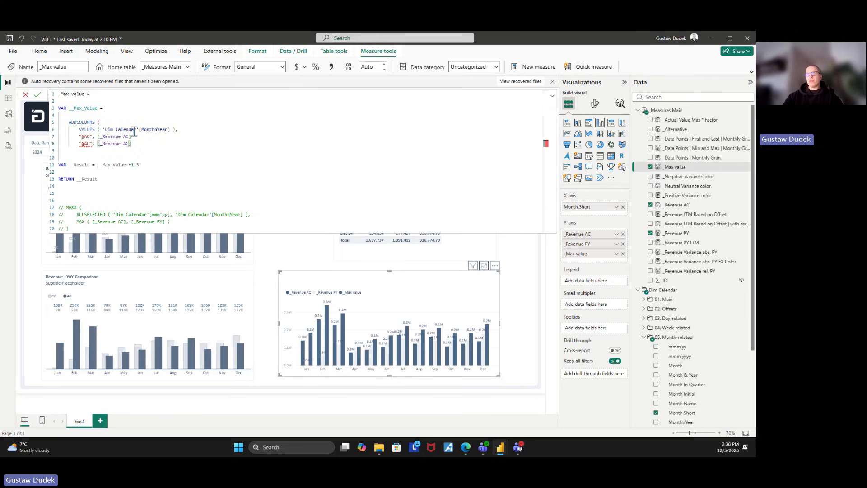
double_click(86, 144)
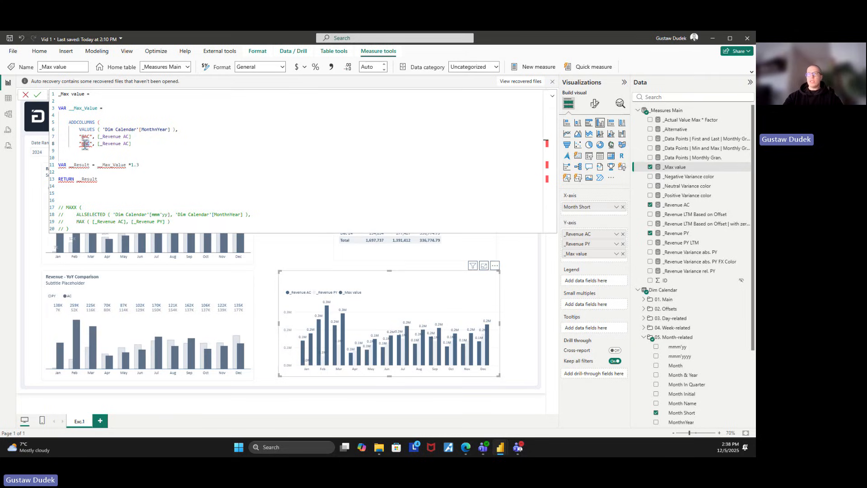
text(PY)
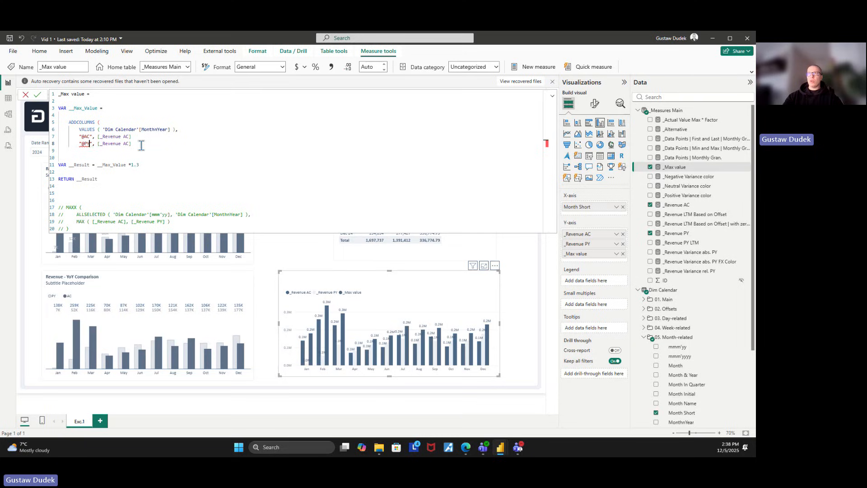
click(141, 137)
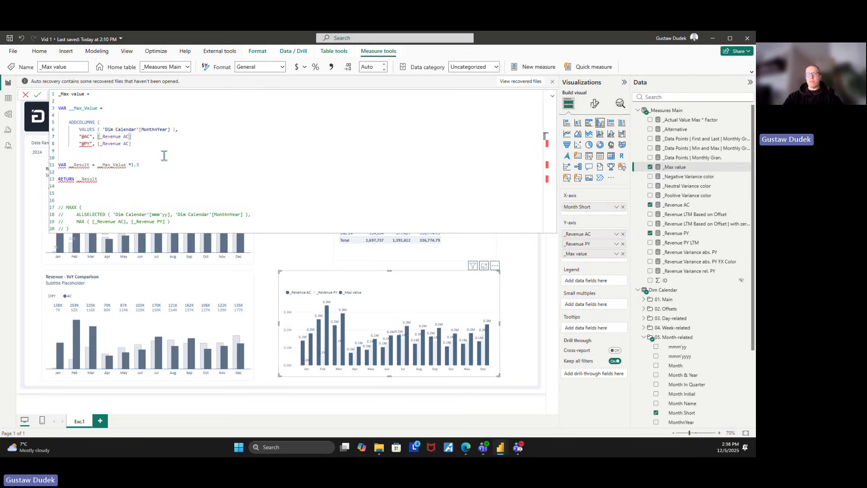
click(133, 143)
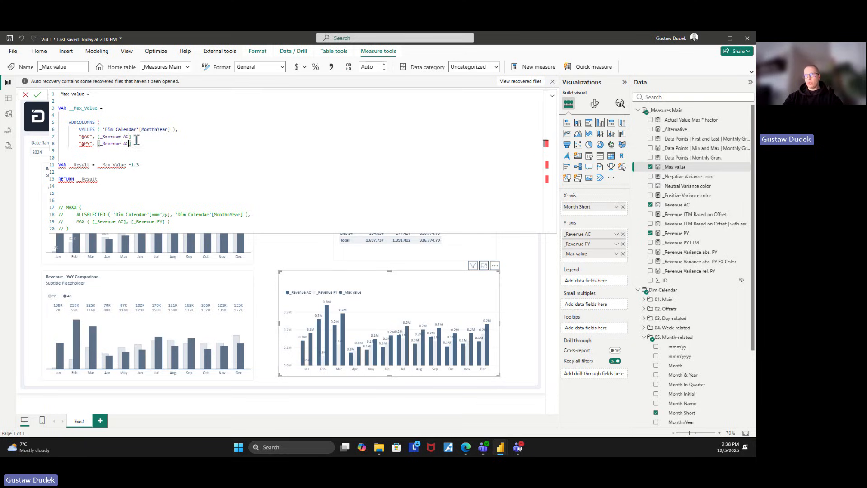
key(BackSpace)
key(BackSpace)
key(BackSpace)
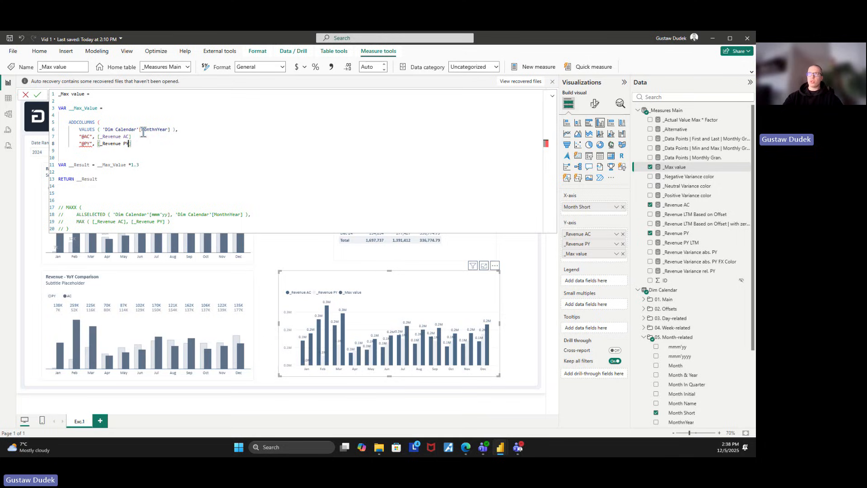
click(139, 136)
text(,)
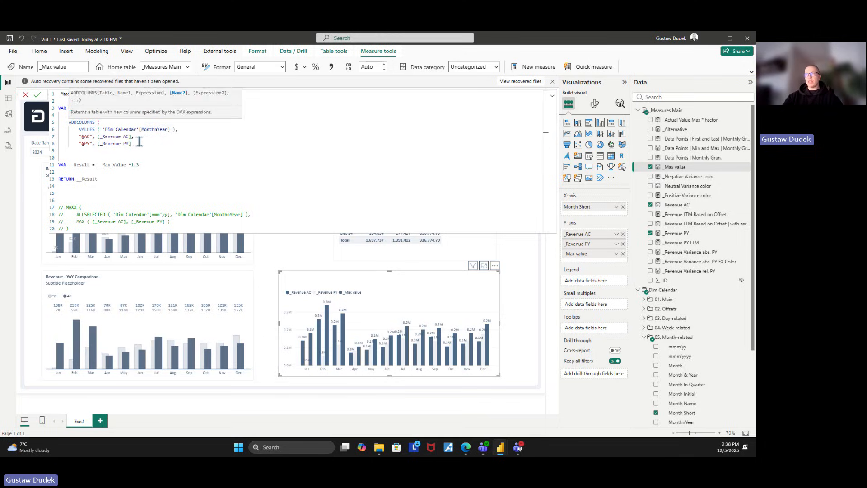
click(140, 143)
key(Return)
text())
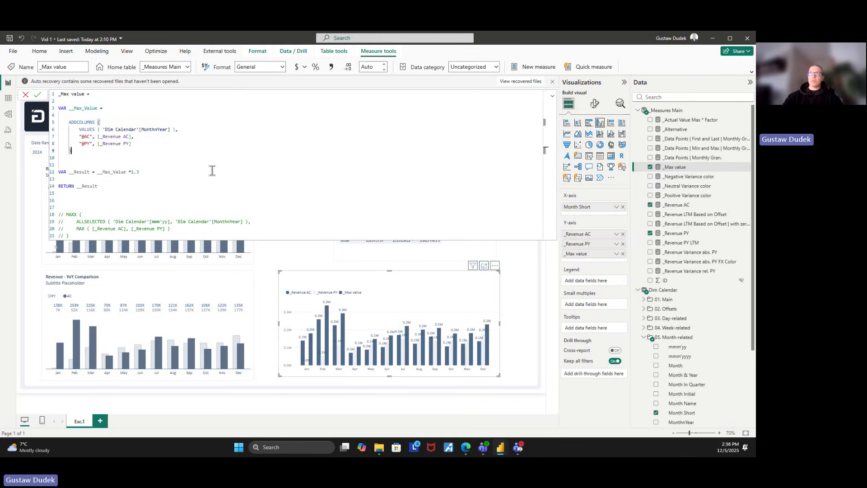
drag(78, 129, 178, 129)
drag(79, 137, 134, 137)
drag(79, 143, 131, 143)
- Insert an opening CALCULATETABLE function above ADDCOLUMNS so that the ADDCOLUMNS block is its table argument
click(88, 116)
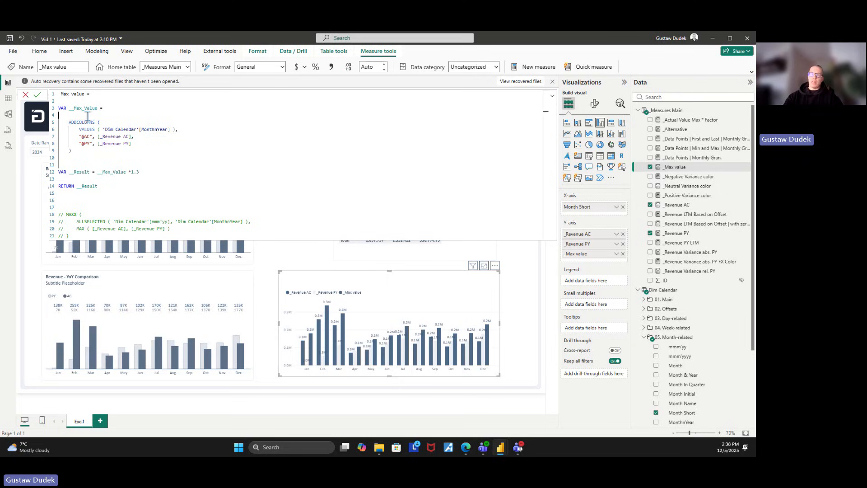
key(shift+Return)
text(CAL)
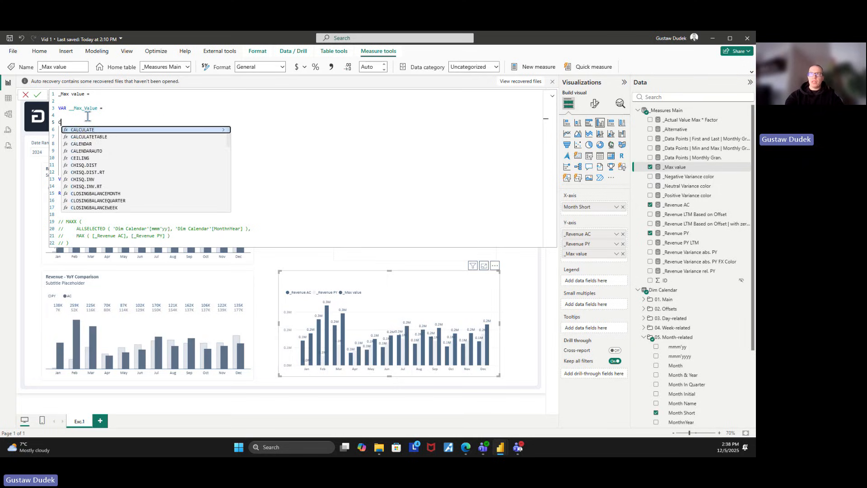
click(102, 137)
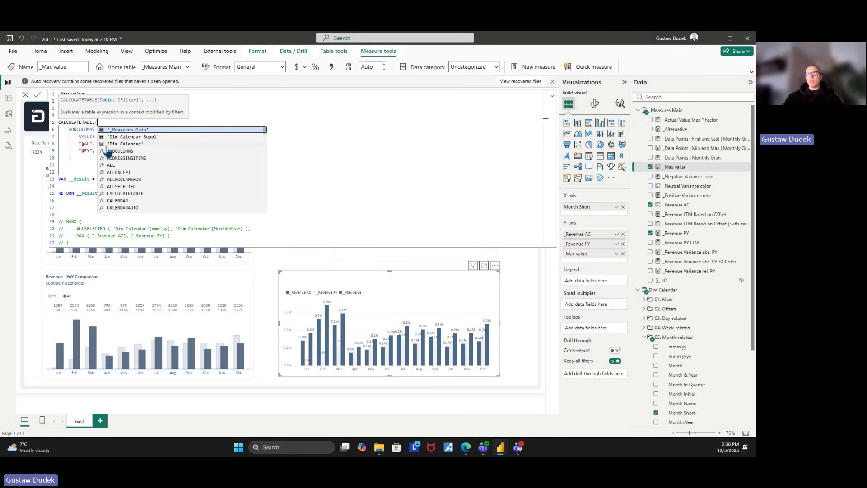
click(95, 122)
click(85, 157)
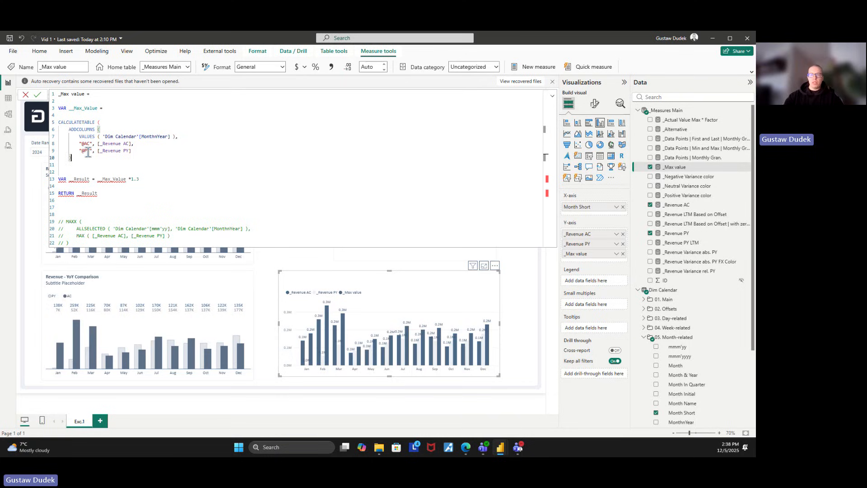
- Add ALLSELECTED ( 'Dim Calendar' ) on a new line after the ADDCOLUMNS block as the filter argument of CALCULATETABLE
text(,)
key(Return)
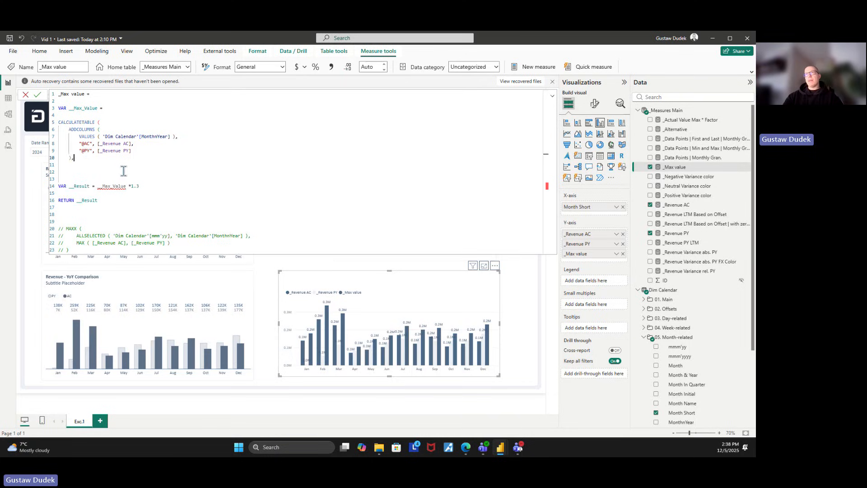
click(121, 169)
click(120, 167)
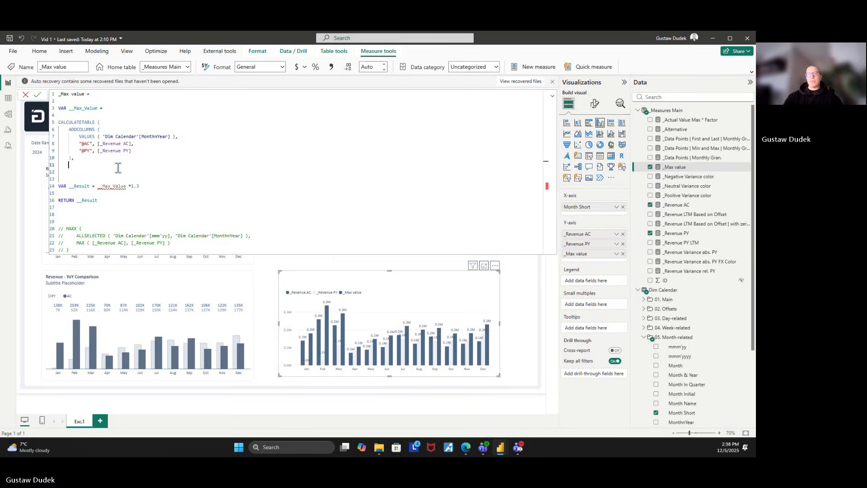
text(ALLSELECTED ( )
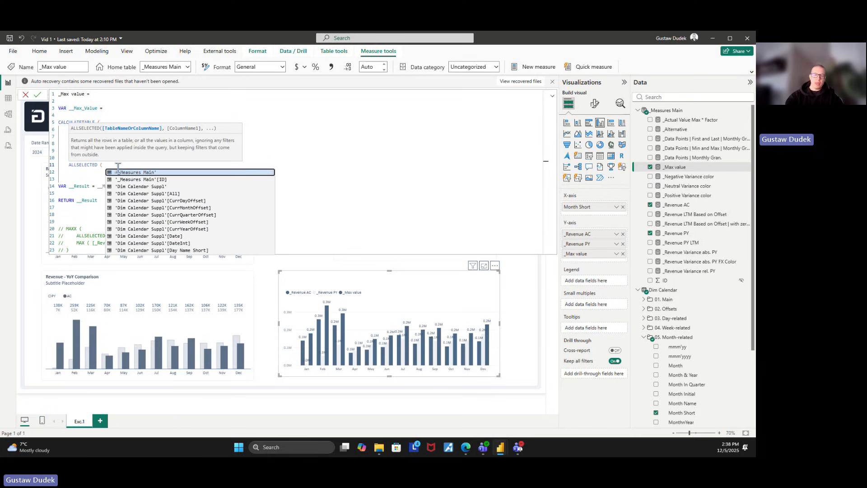
text(cal)
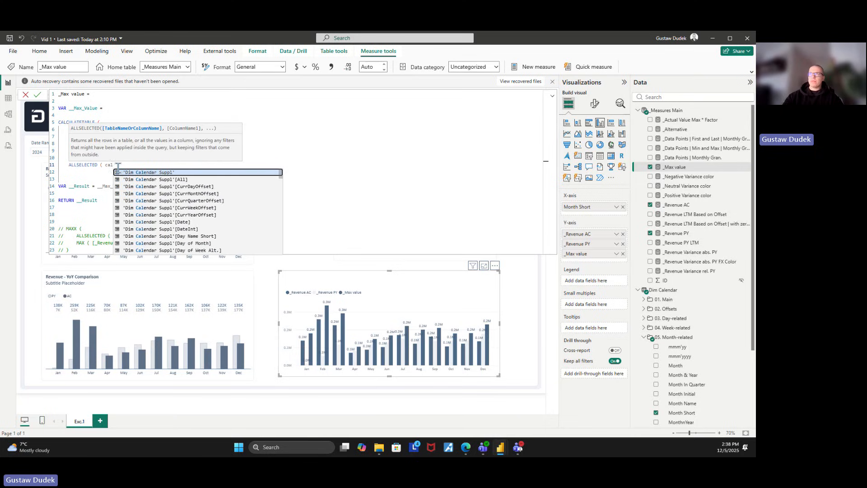
scroll(205, 212, down, 8)
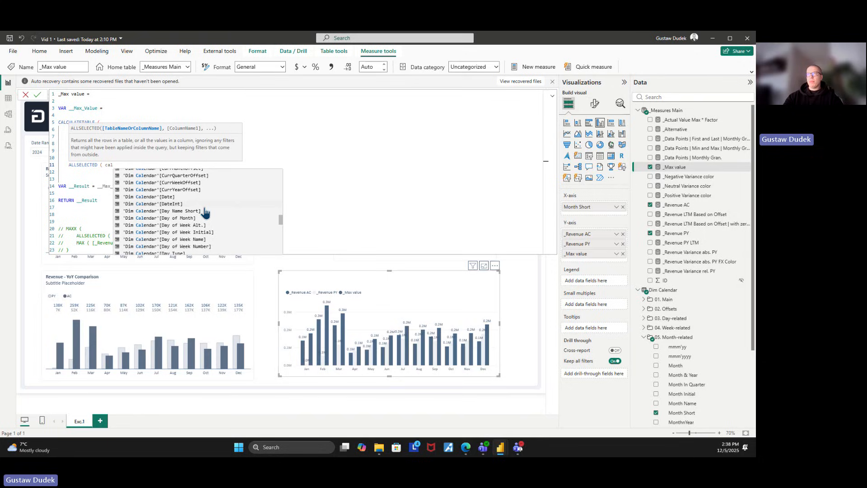
scroll(205, 212, up, 4)
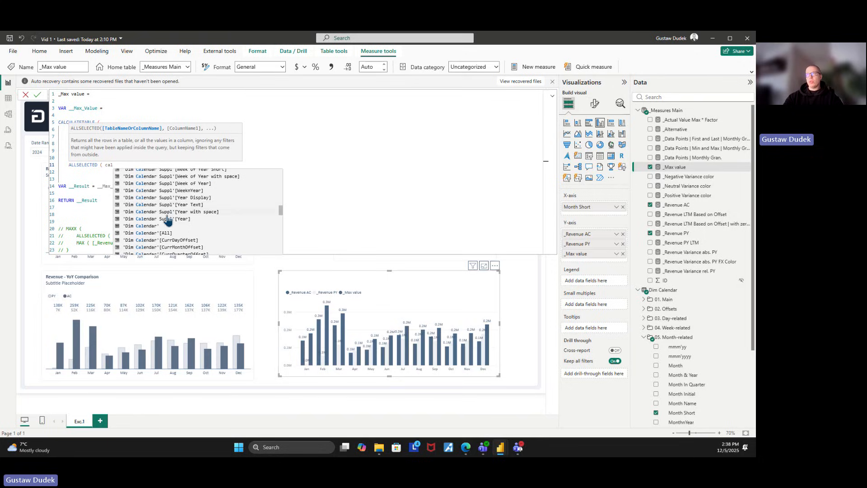
click(158, 226)
text())
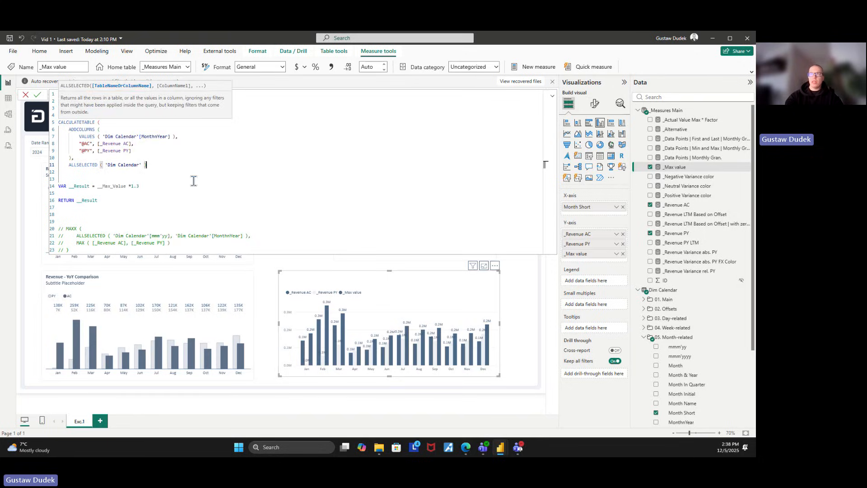
- Close the CALCULATETABLE function on its own line and remove the extra blank line above the __Result variable
key(shift+Return)
text())
click(190, 210)
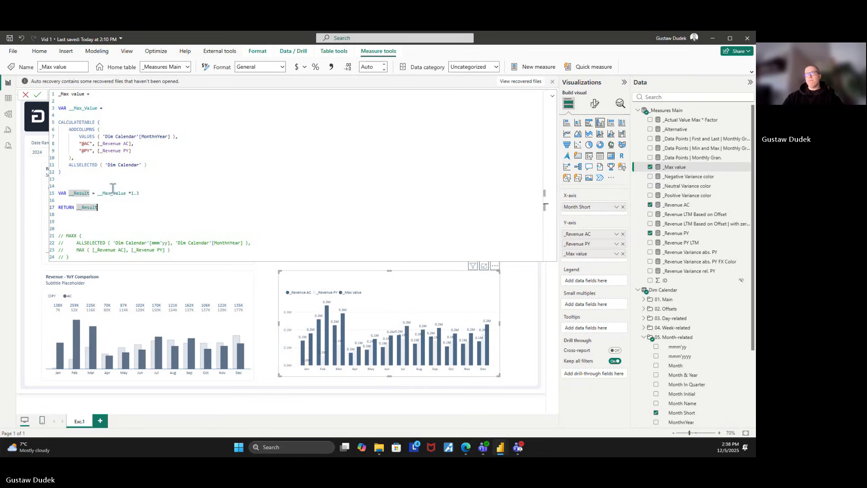
click(95, 184)
key(BackSpace)
click(111, 202)
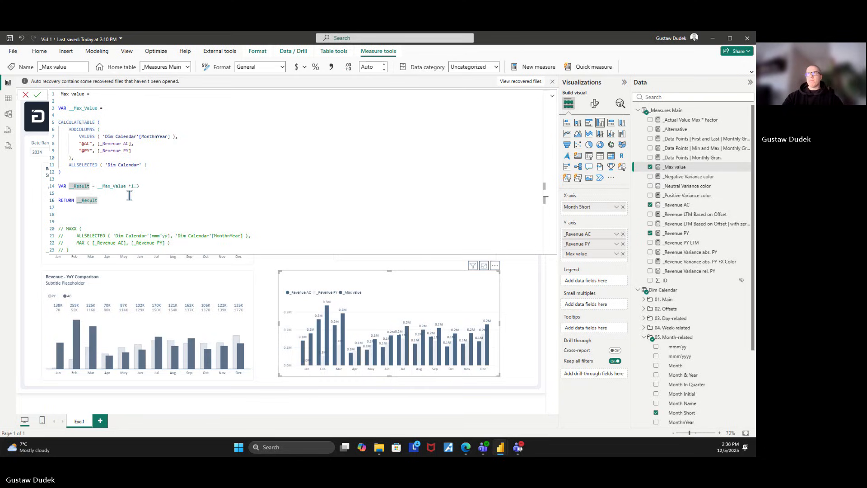
- Cut the __Result declaration back to "VAR __" and rename the variable holding the CALCULATETABLE expression to __Base_Table
drag(131, 185, 147, 185)
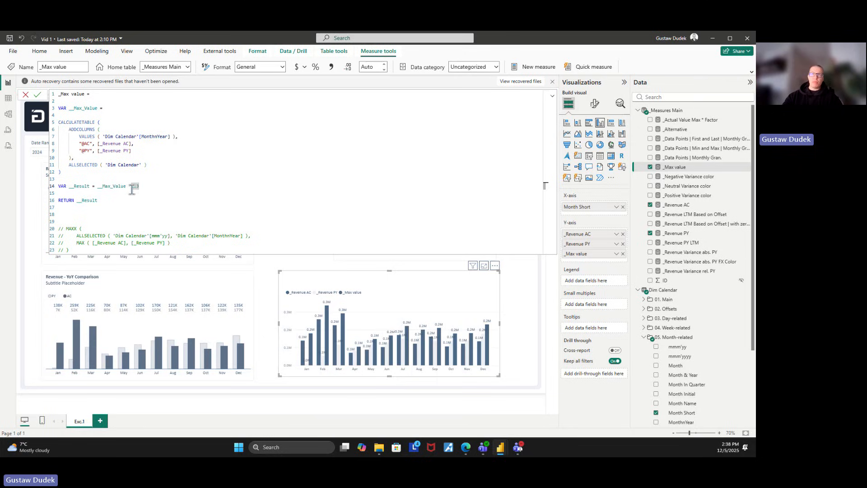
drag(138, 185, 74, 186)
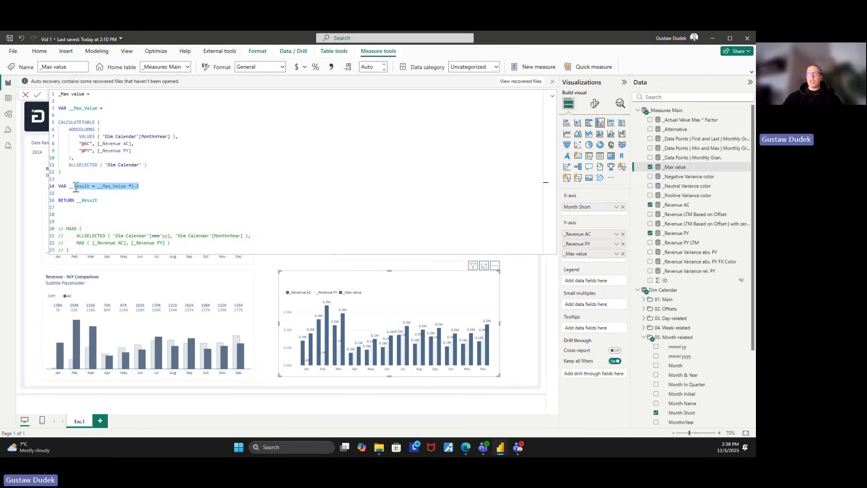
key(BackSpace)
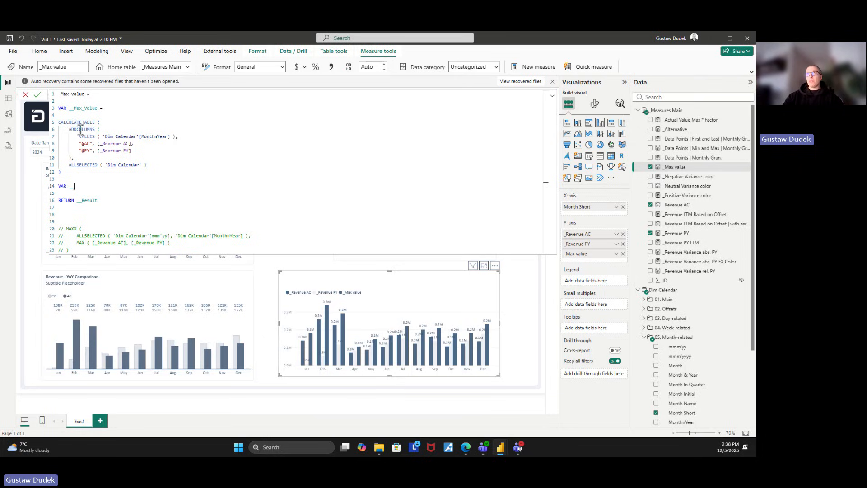
drag(98, 108, 74, 109)
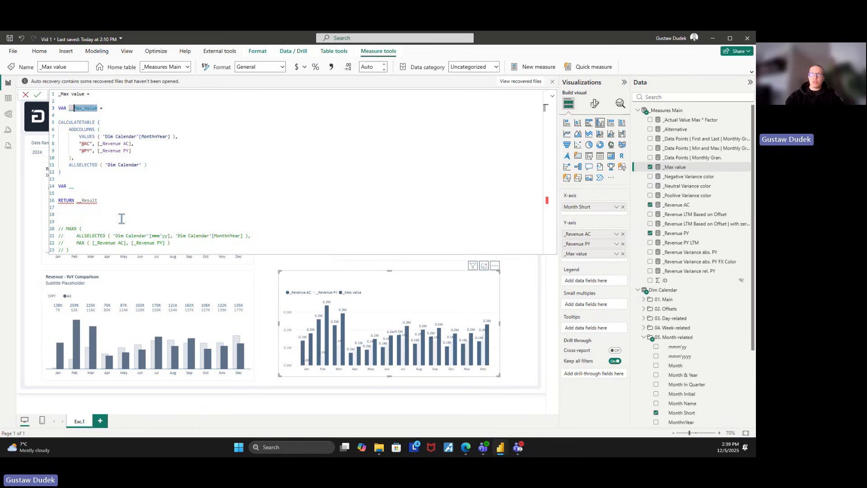
key(BackSpace)
text(__)
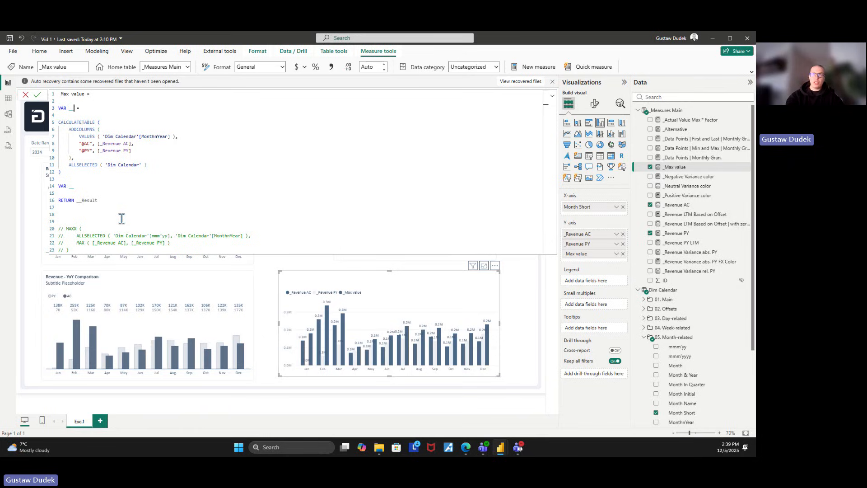
text(BASe_Table)
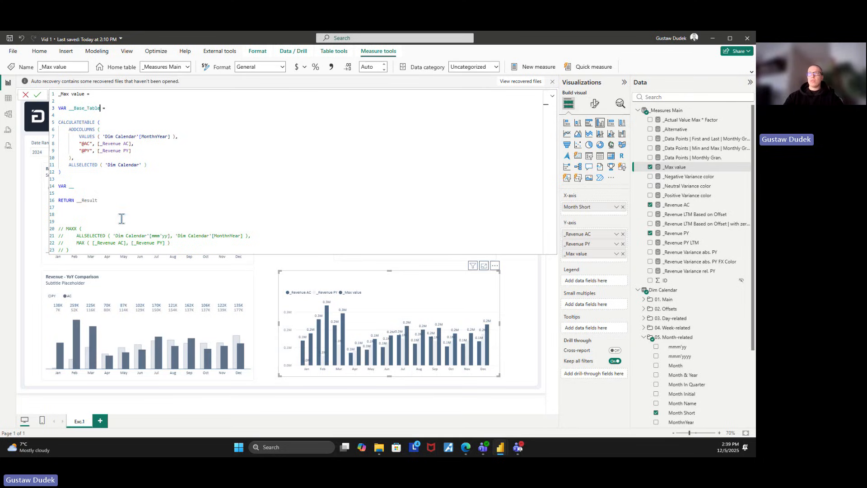
- Complete the unfinished variable as __Max_Value and open a MAXX function on an indented line below it
click(127, 186)
text(__Max_V)
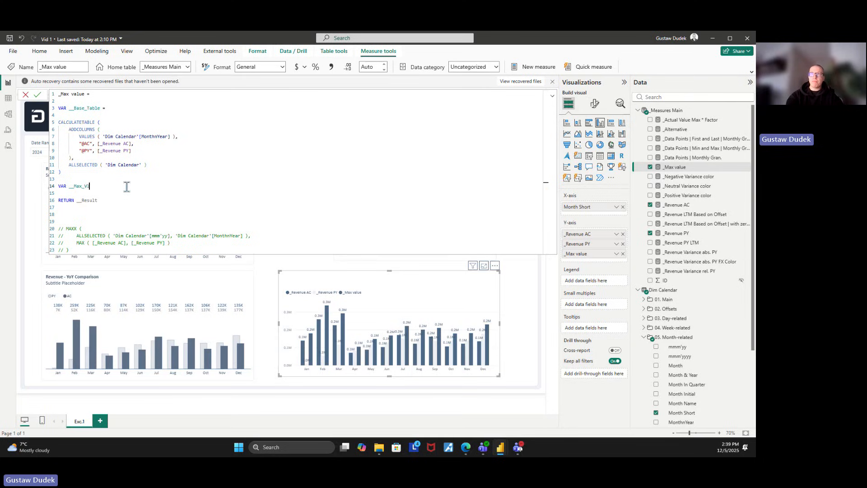
text(alue =)
key(shift+Return)
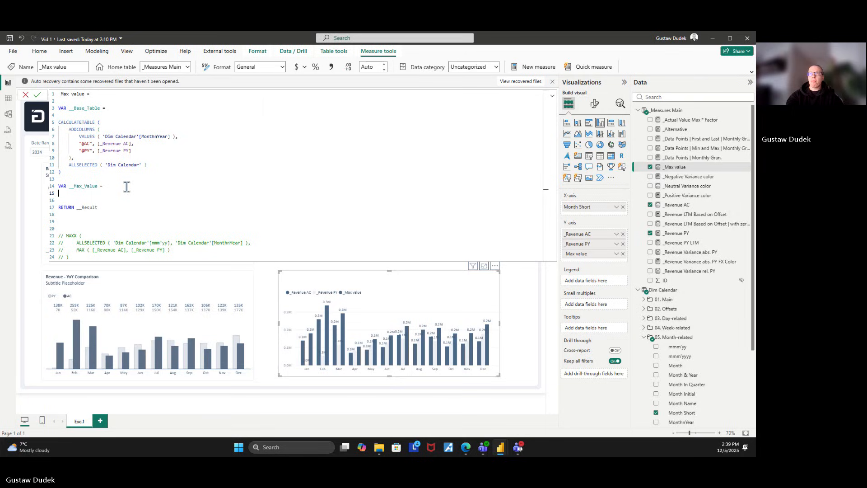
key(Tab)
text(MAXX ()
click(116, 132)
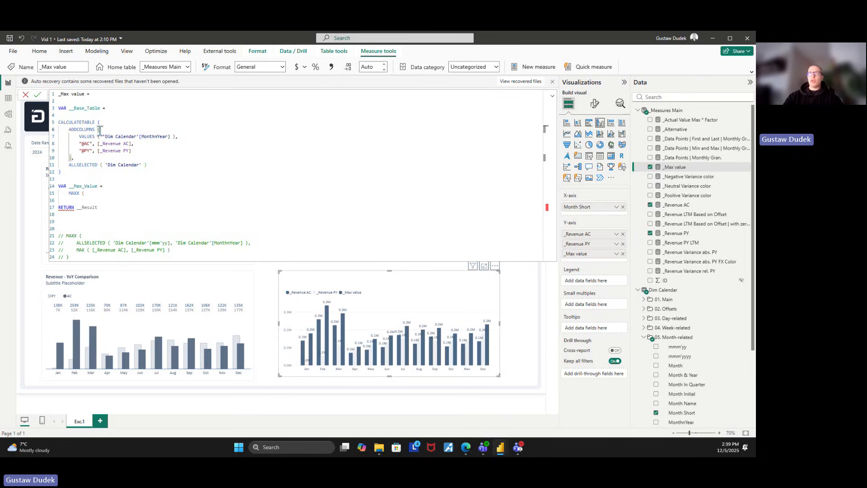
- Copy the variable name __Base_Table into MAXX as its table argument, followed by a comma
drag(101, 108, 69, 108)
key(ctrl+c)
click(103, 193)
key(ctrl+v)
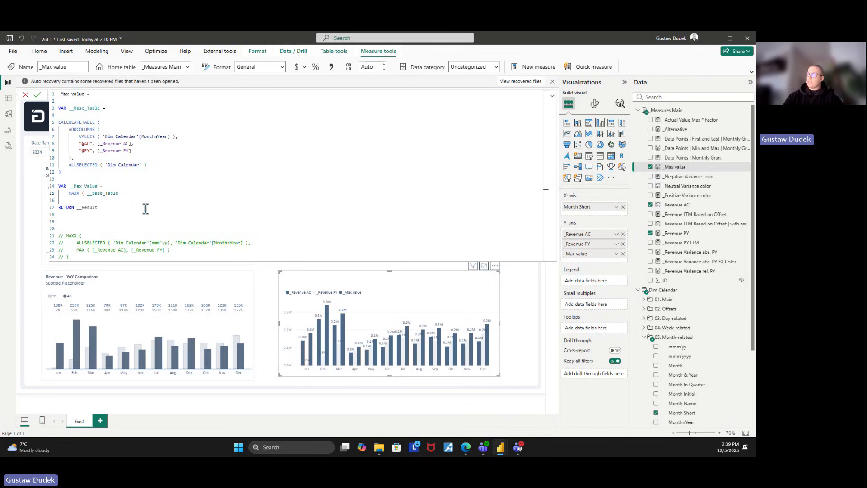
text(,)
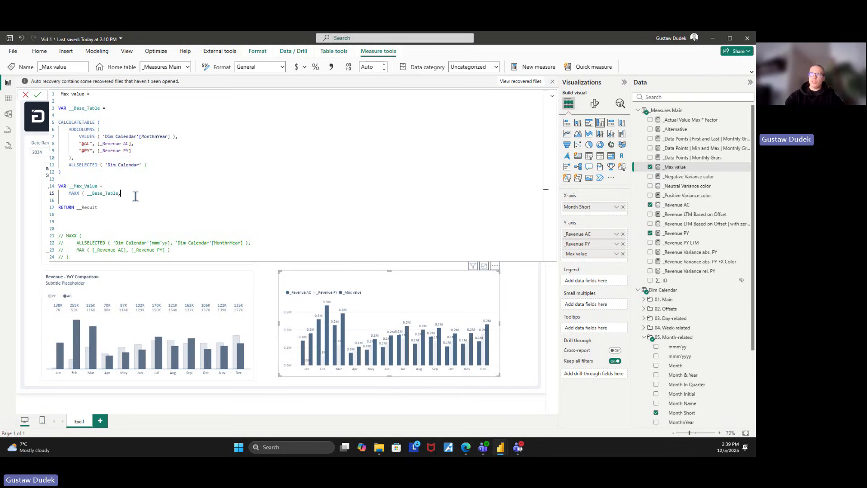
click(131, 205)
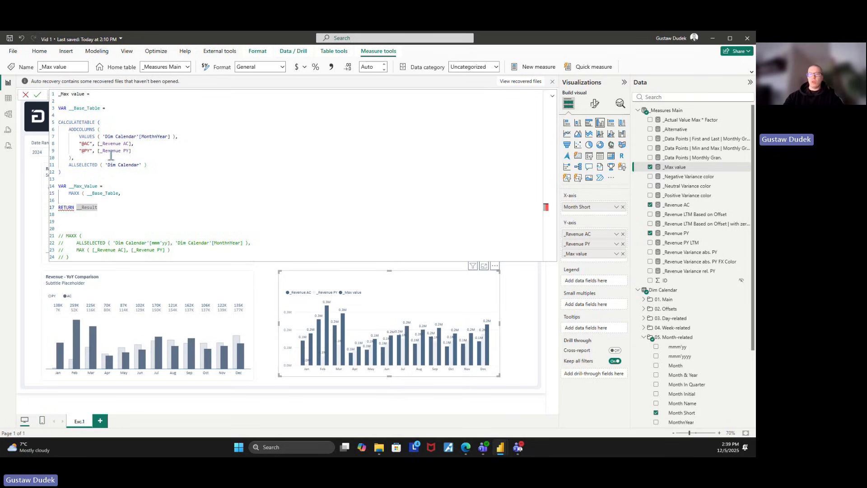
double_click(85, 144)
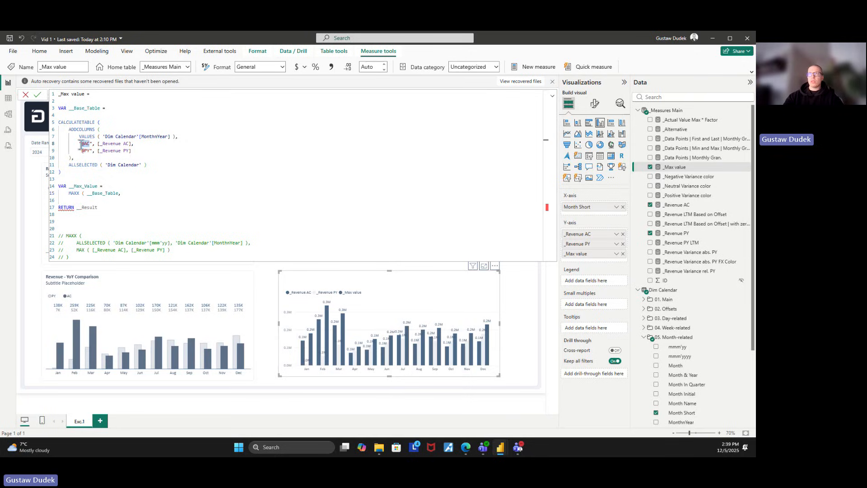
key(ctrl+c)
click(128, 194)
key(ctrl+v)
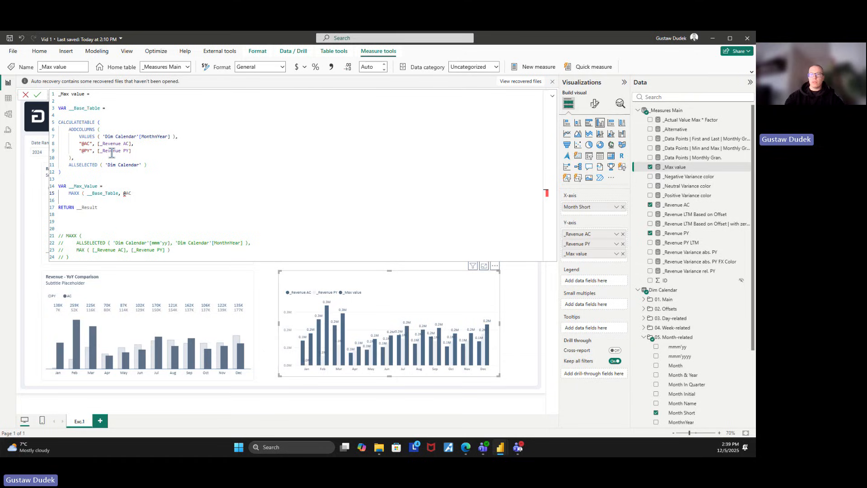
click(124, 193)
text([@AC)
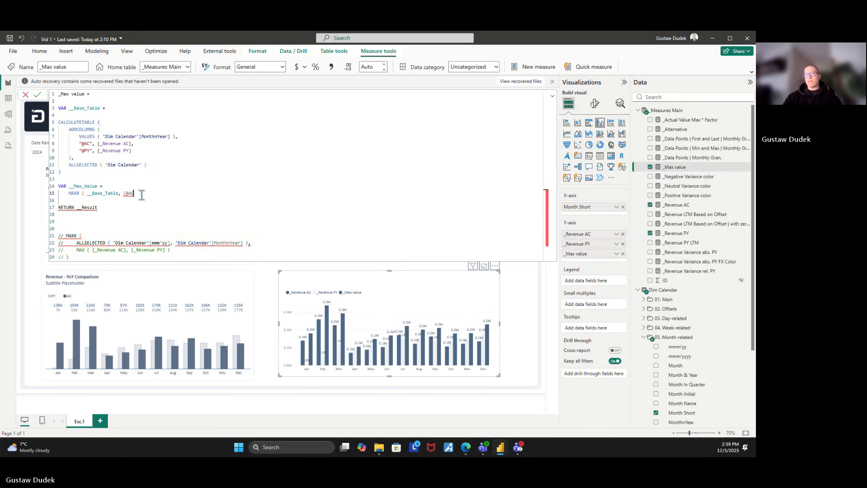
text(] ))
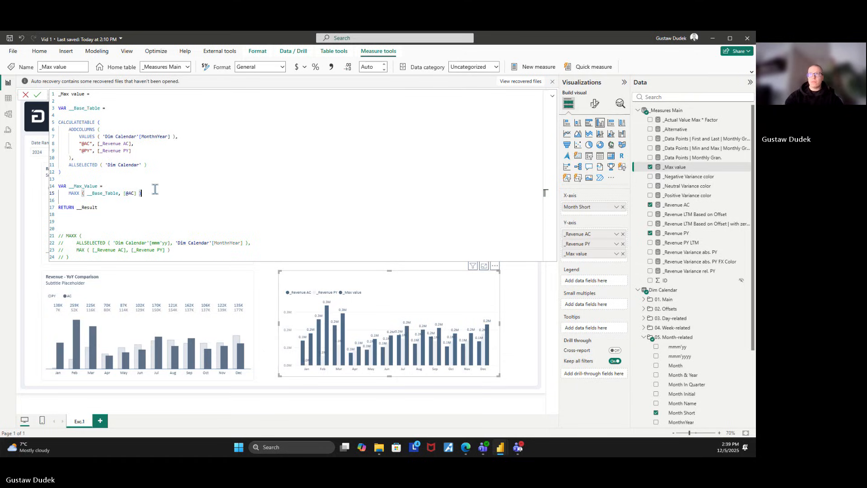
- Declare a __Result variable above RETURN as __Max_Value * 1.0
click(189, 217)
click(106, 202)
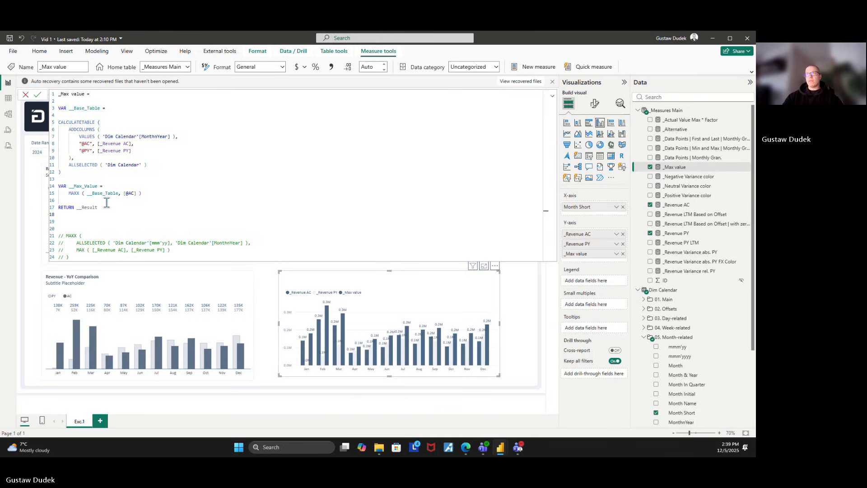
key(Return)
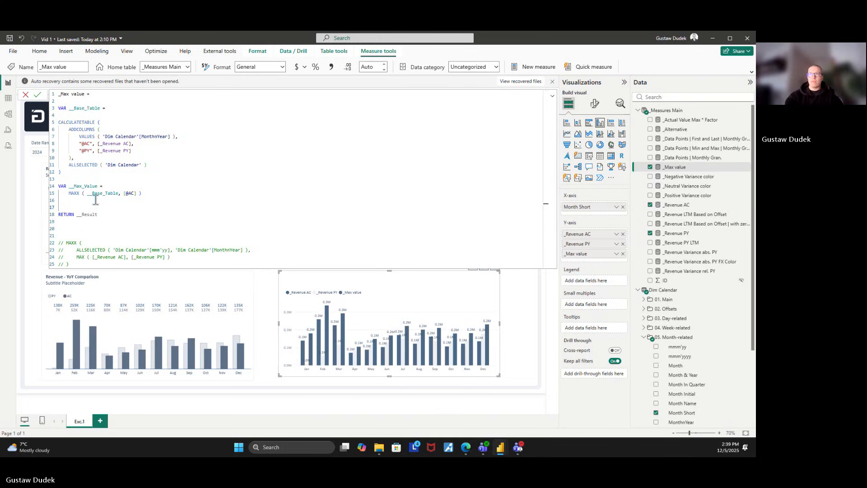
text(VAR __Result =)
key(Return)
double_click(94, 186)
key(ctrl+c)
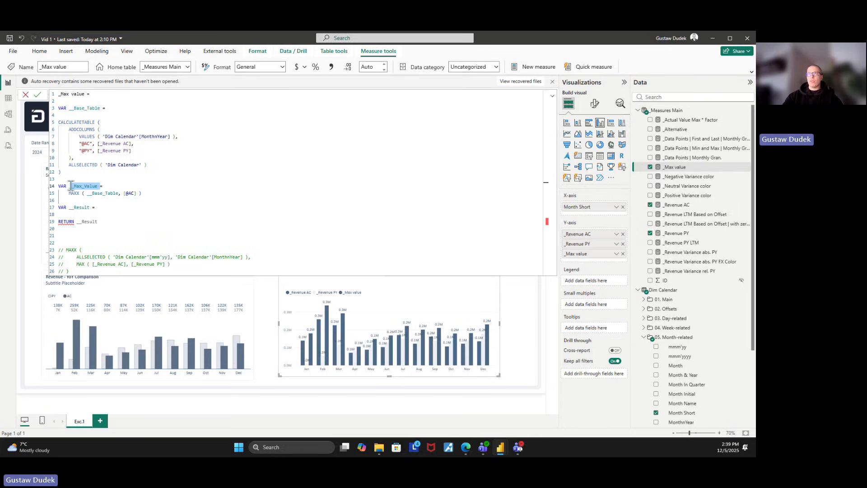
click(98, 207)
key(ctrl+v)
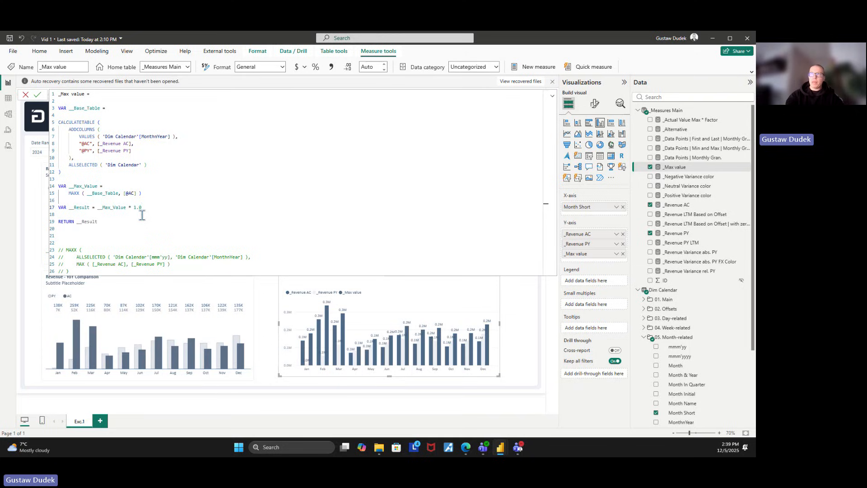
- Commit the rewritten _Max value measure
click(133, 216)
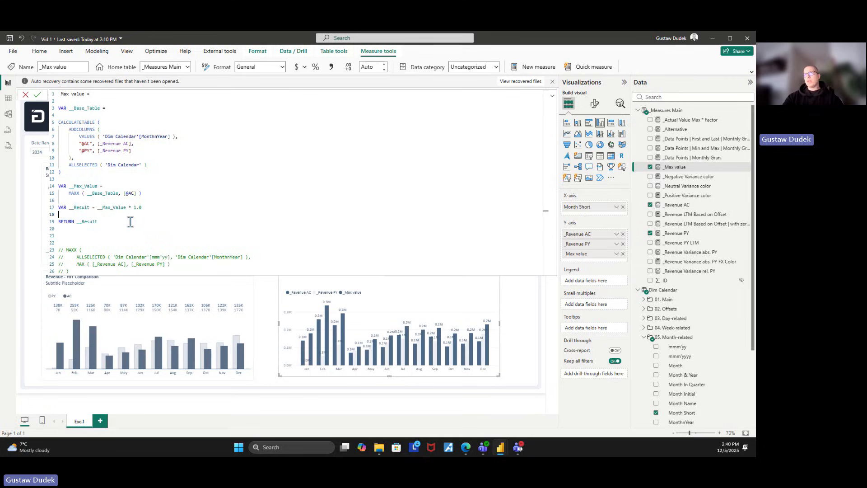
click(130, 222)
key(Return)
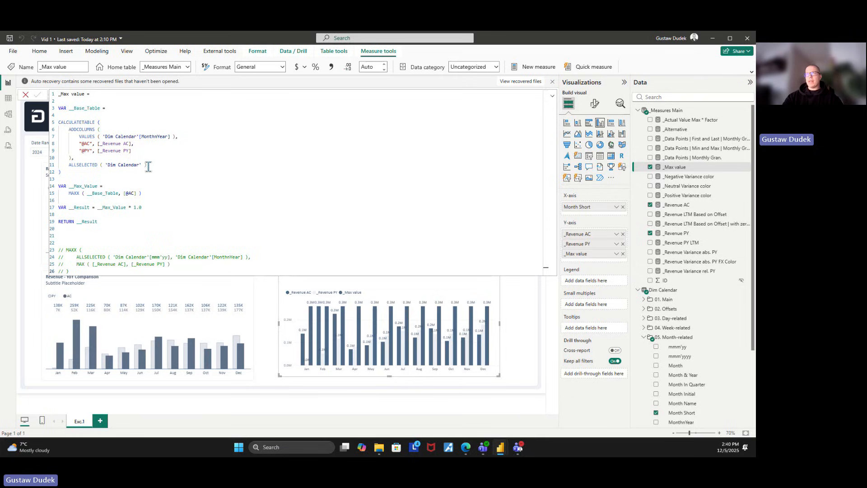
- Review the ALLSELECTED filter, collapse the formula editor and select the monthly revenue table to check its _Max value column
drag(147, 165, 73, 168)
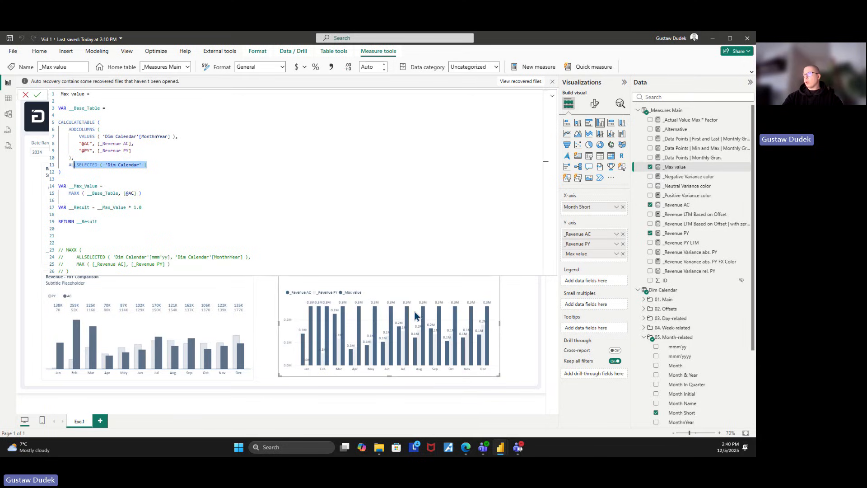
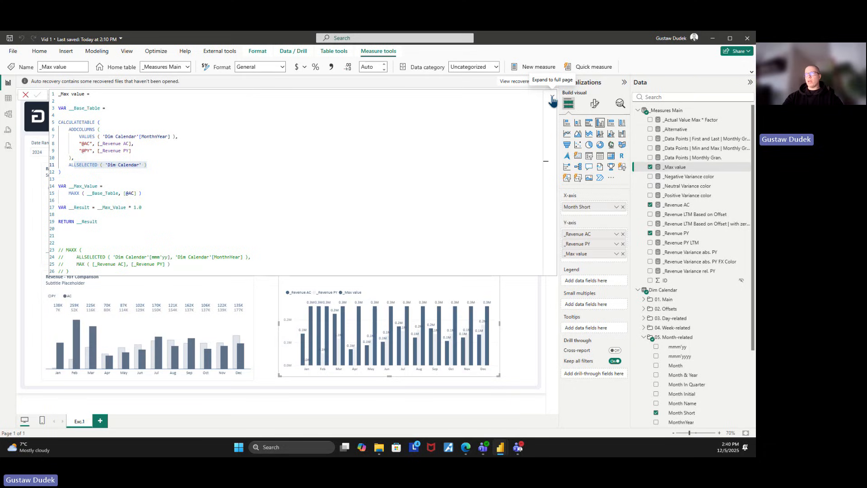
click(552, 98)
click(552, 97)
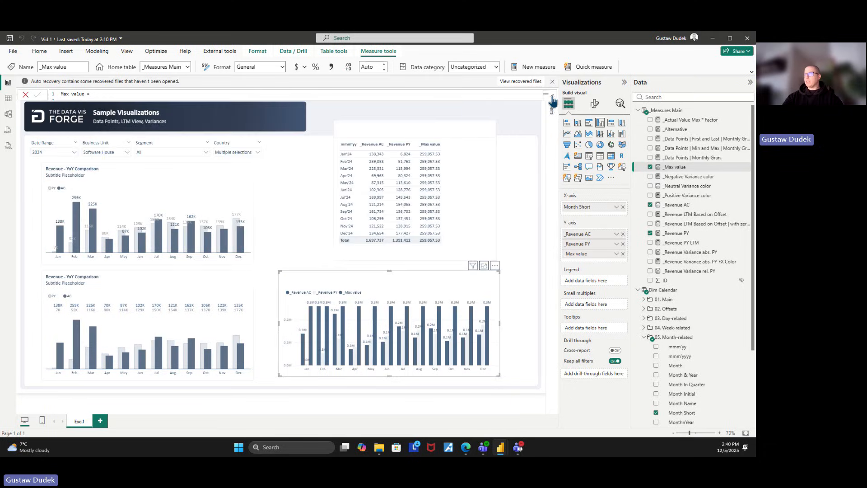
click(469, 224)
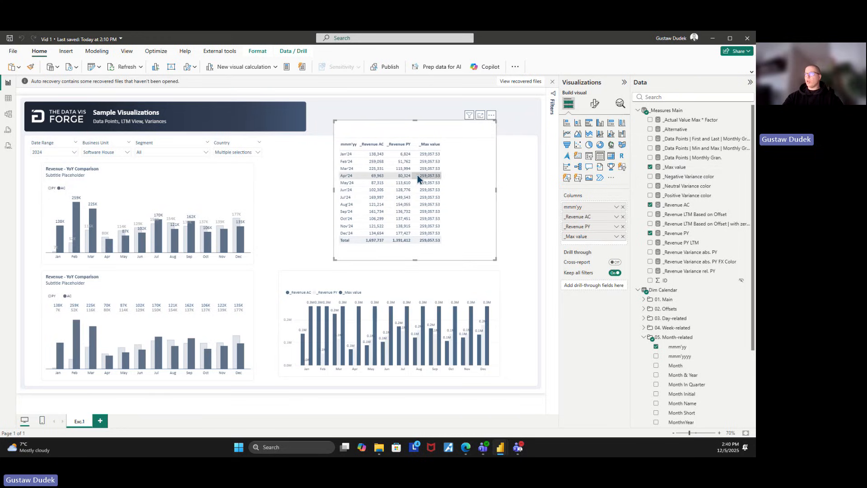
- Filter the report by the Enterprise Software segment and switch the Segment filter to Game Development
click(163, 153)
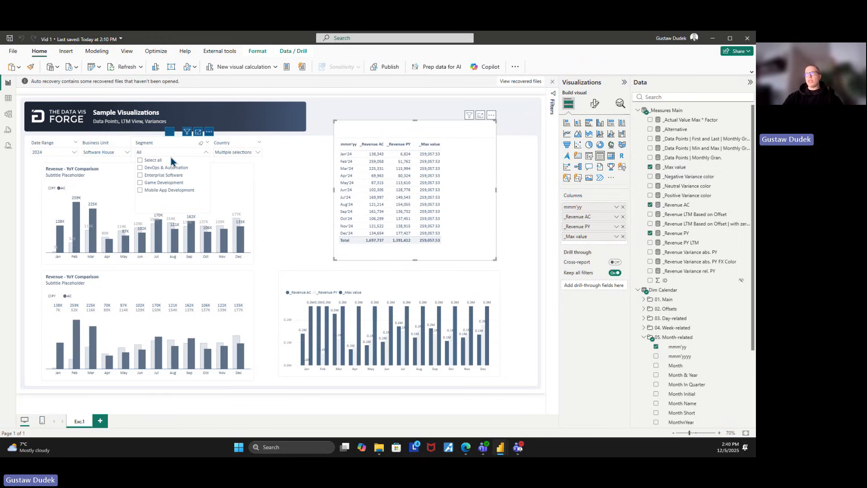
click(176, 175)
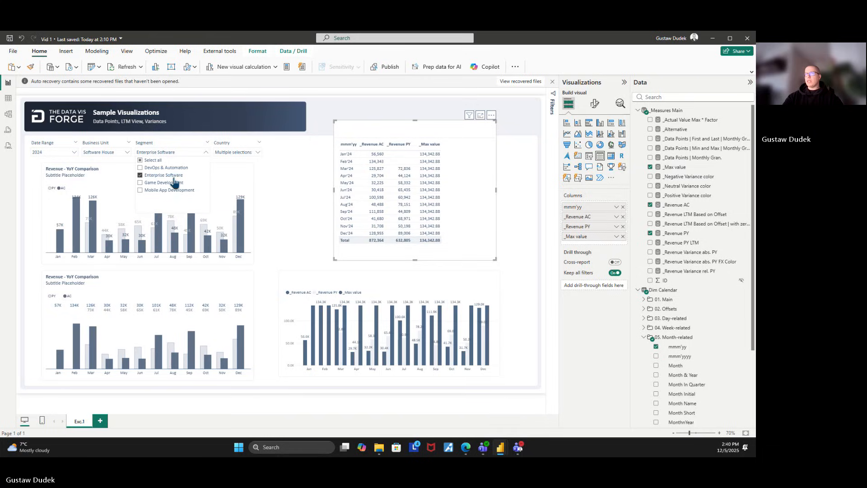
click(167, 182)
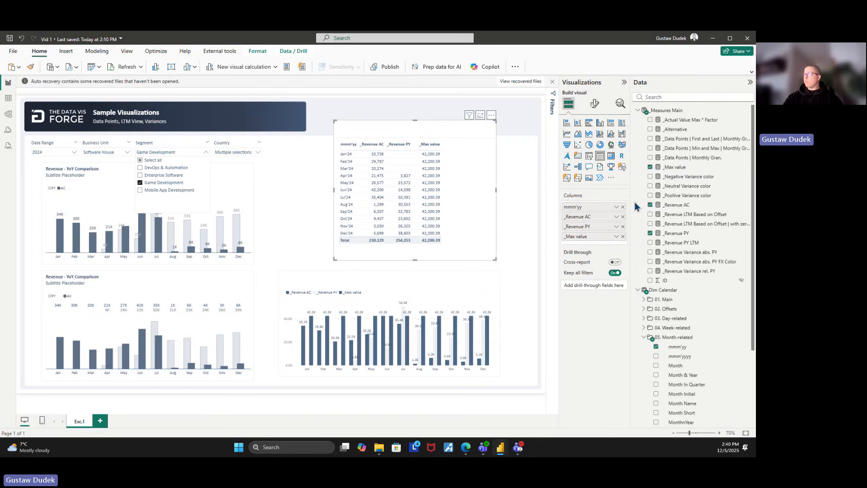
click(680, 168)
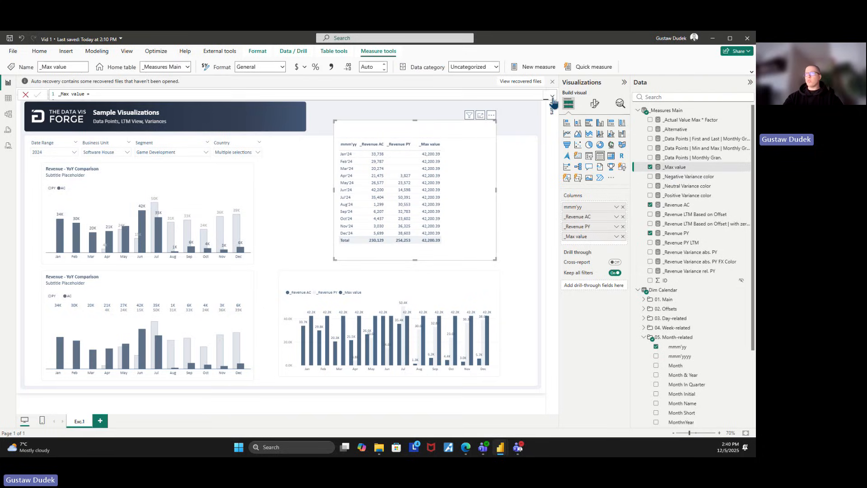
click(552, 96)
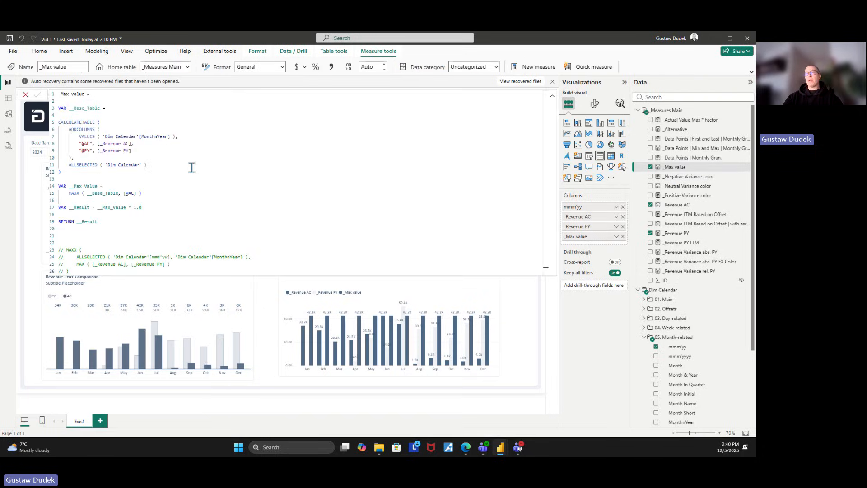
click(125, 195)
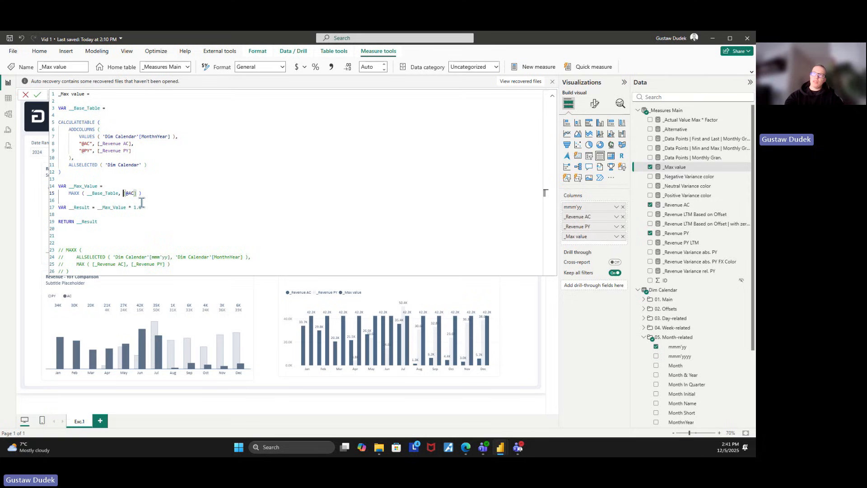
text(MAX ()
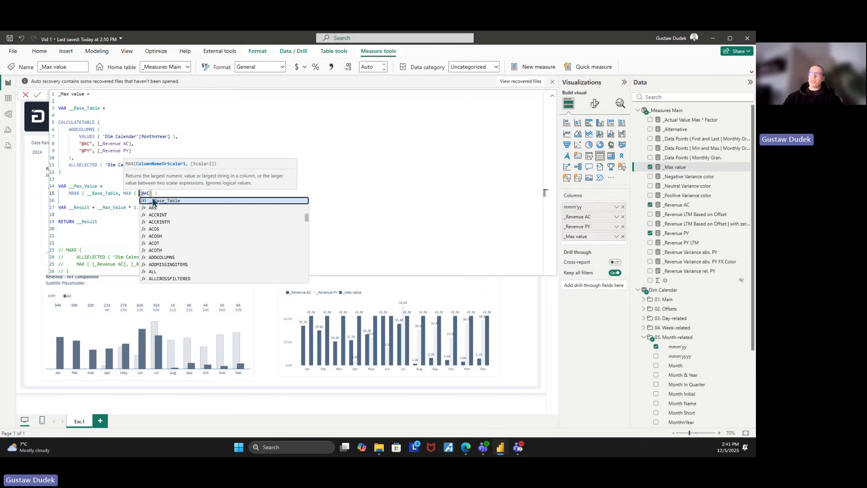
click(151, 193)
click(151, 193)
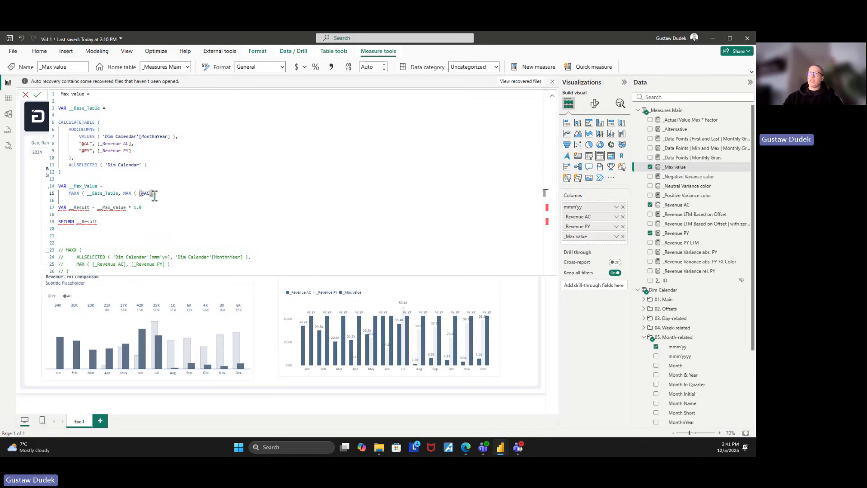
text(,)
click(173, 222)
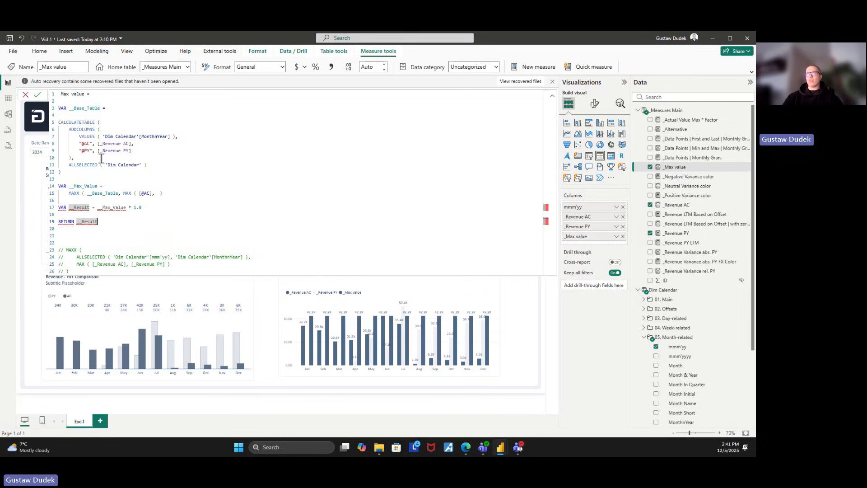
click(154, 193)
text([@AC])
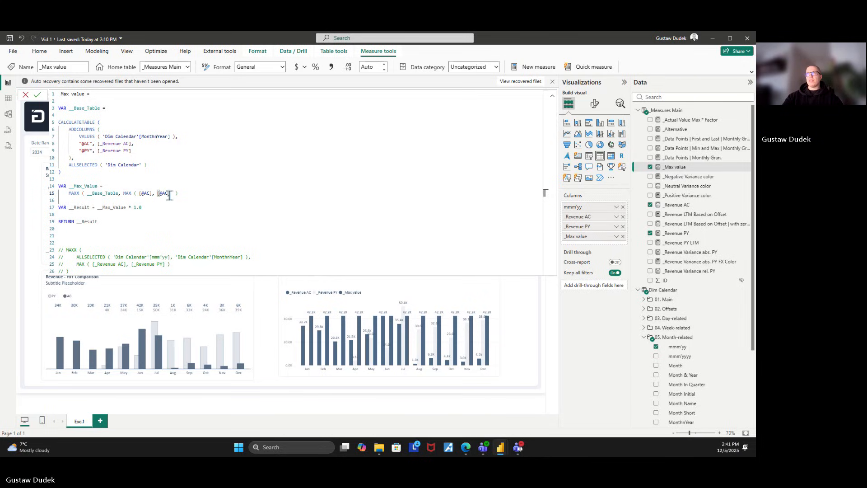
drag(170, 193, 157, 193)
text(@PY)
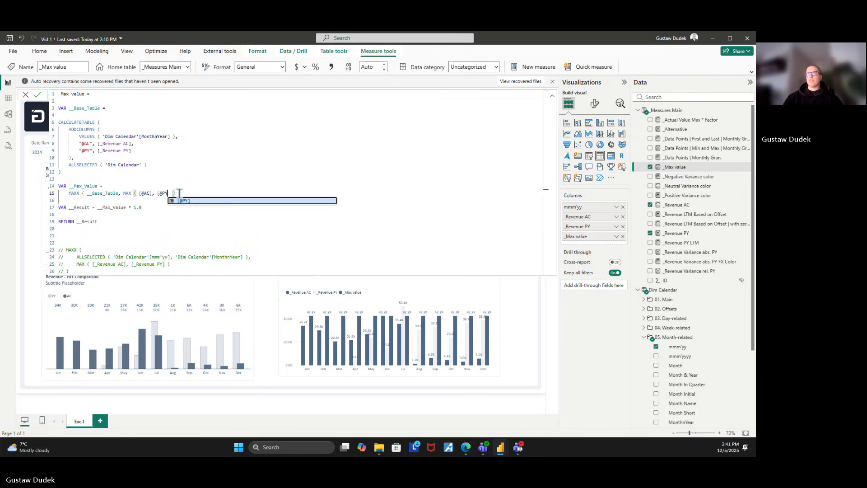
click(177, 221)
click(169, 194)
text(])
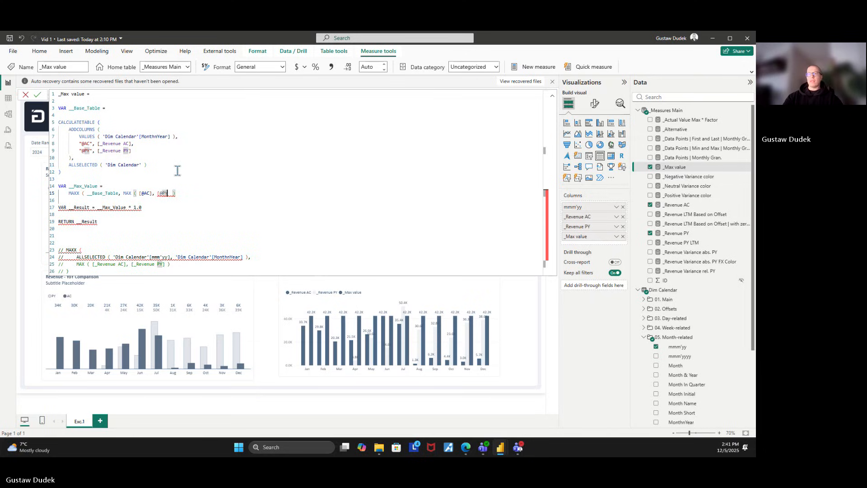
click(192, 226)
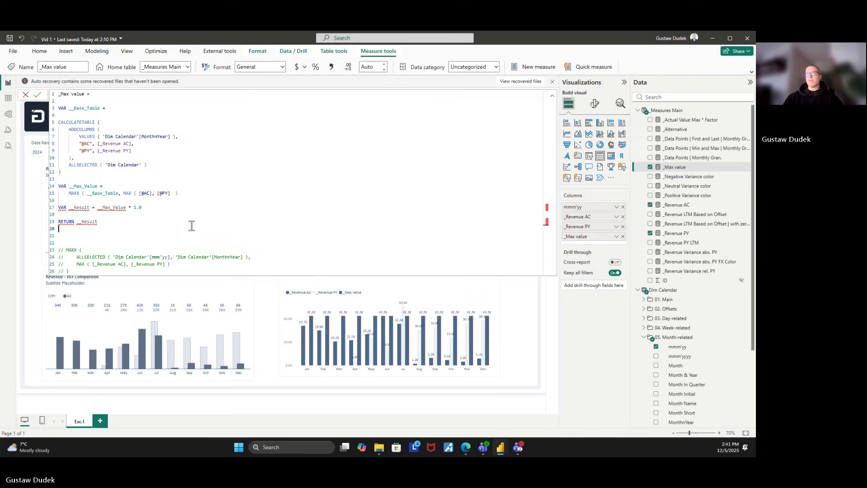
click(174, 193)
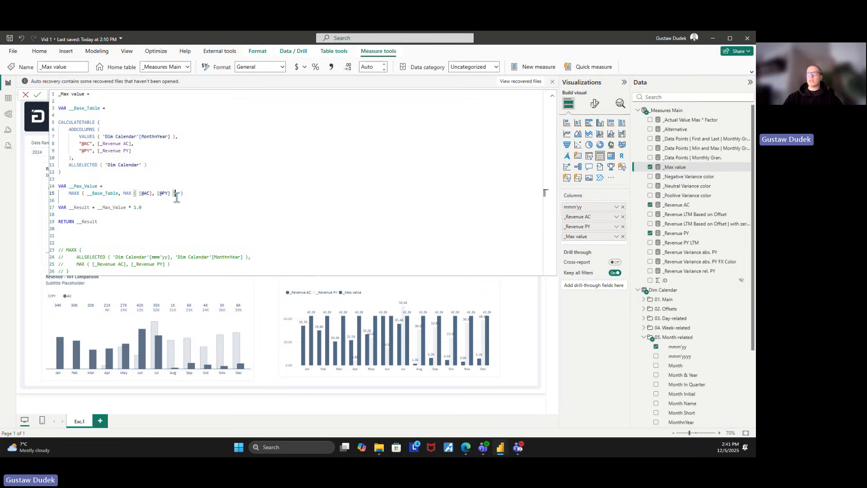
- Commit the _Max value measure and collapse the formula editor to check the monthly revenue table
click(188, 222)
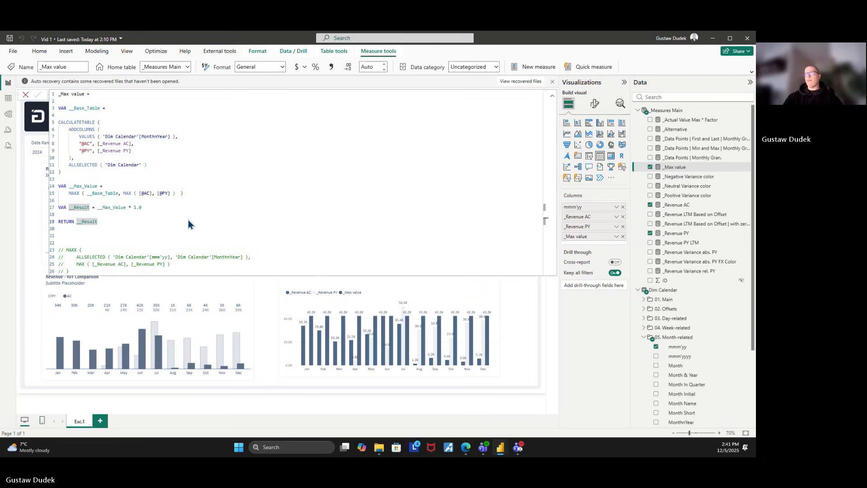
key(Return)
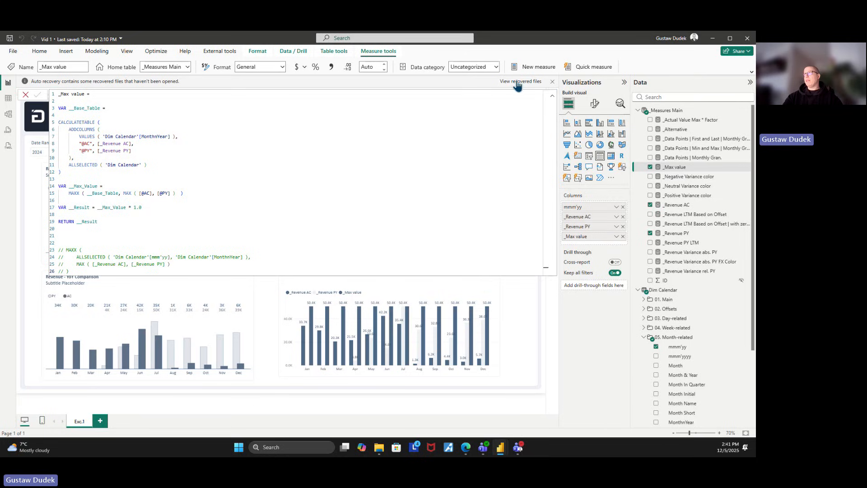
click(552, 96)
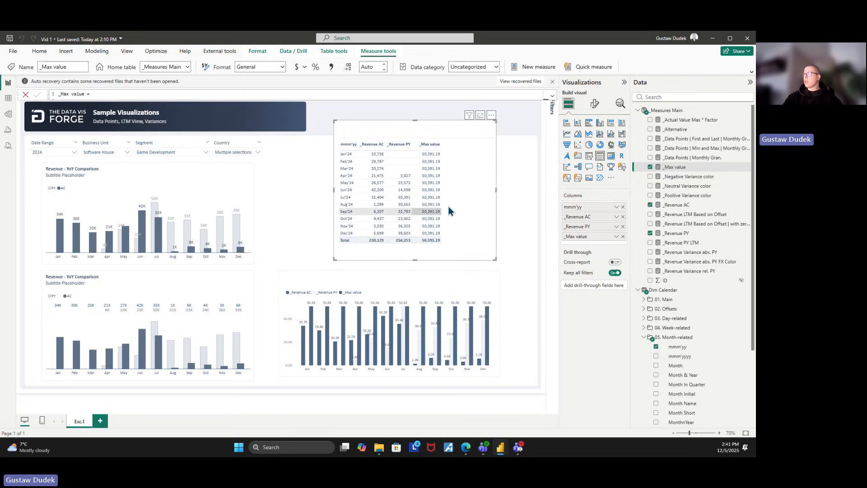
click(676, 177)
click(675, 167)
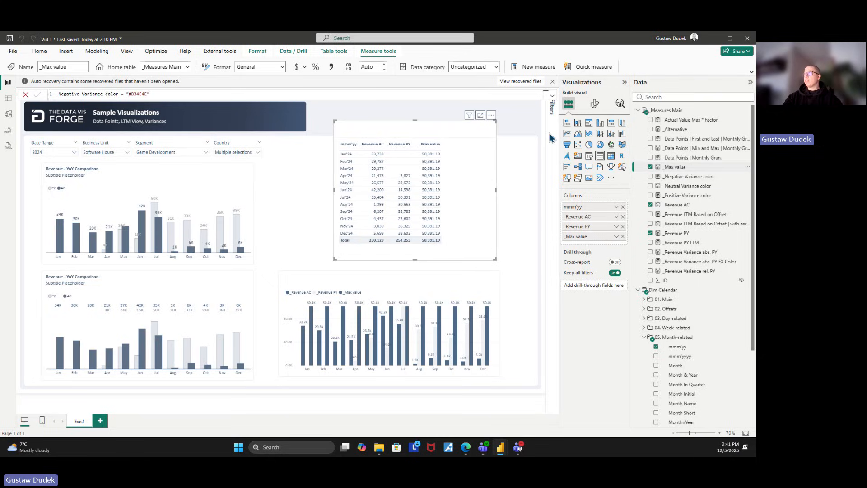
click(552, 96)
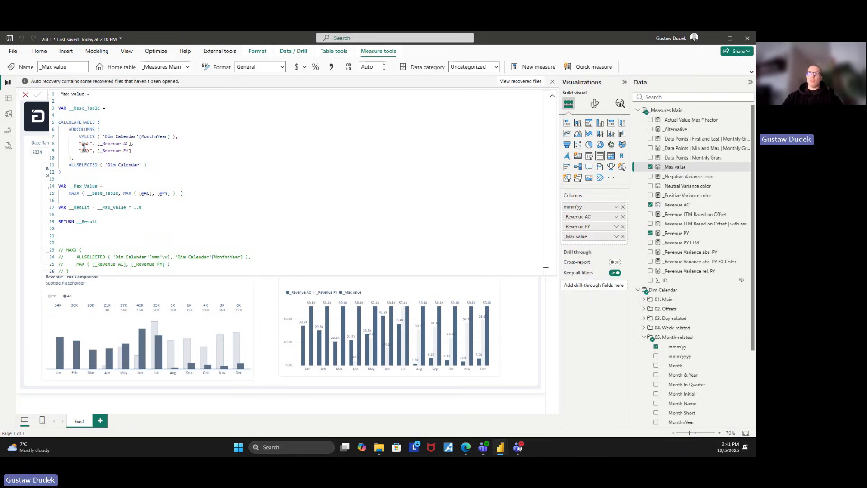
drag(79, 144, 138, 145)
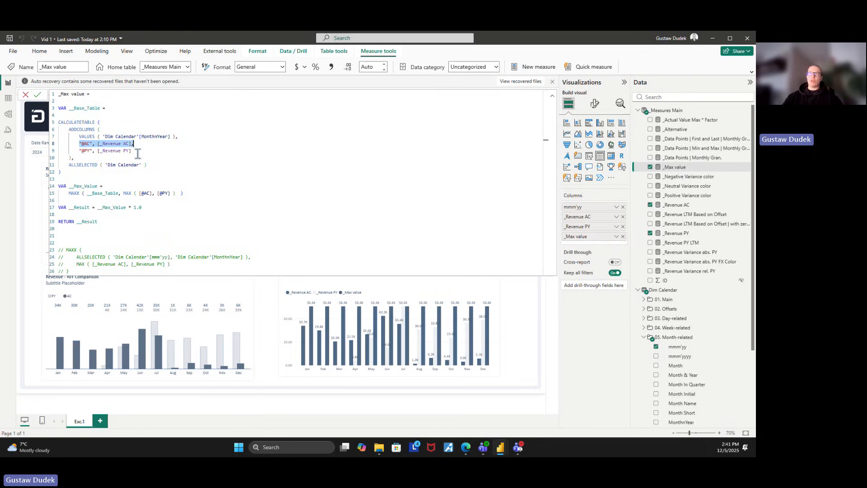
click(139, 153)
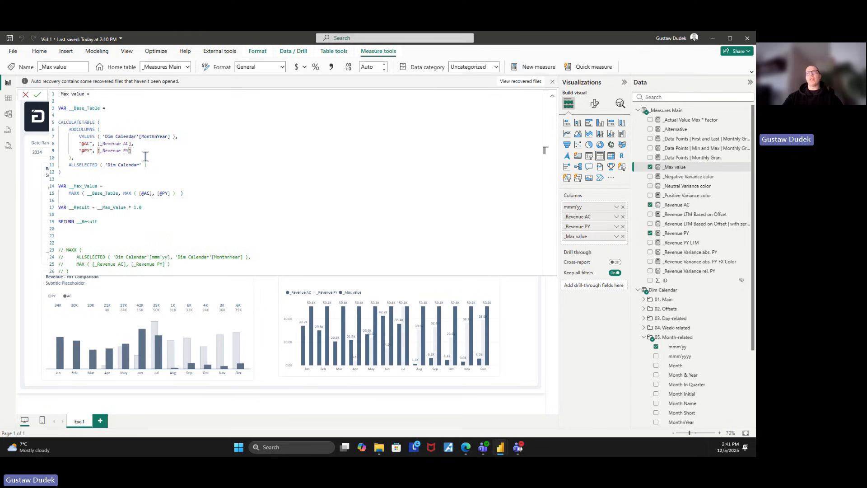
drag(145, 154, 59, 154)
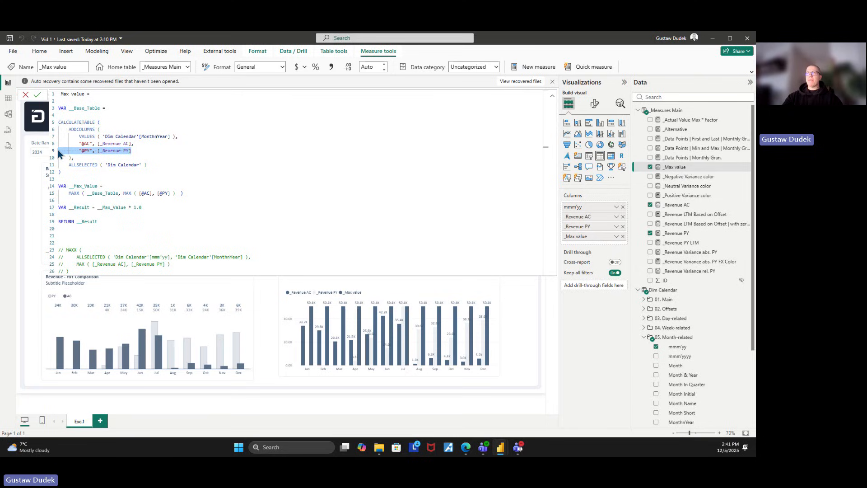
- Copy the code from CALCULATETABLE through RETURN __Result below the formula and comment the copy out as a backup
drag(106, 221, 58, 122)
key(ctrl+c)
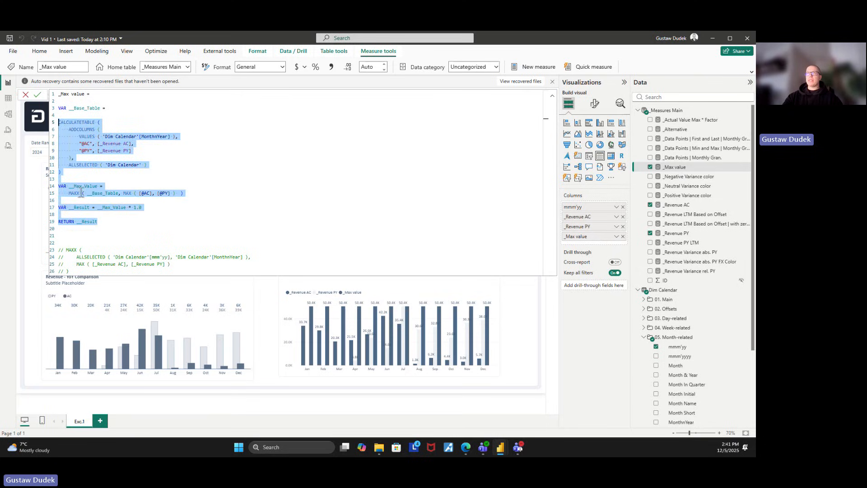
click(76, 233)
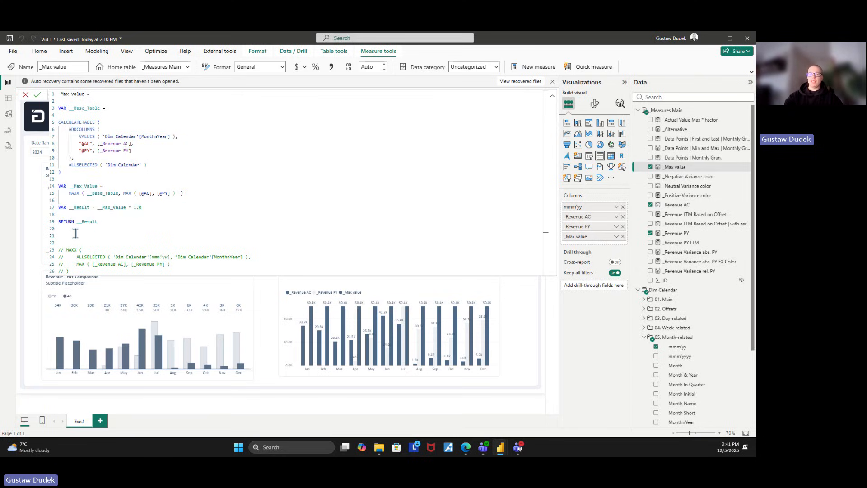
key(Return)
key(Return)
key(ctrl+v)
drag(98, 349, 53, 255)
key(ctrl+slash)
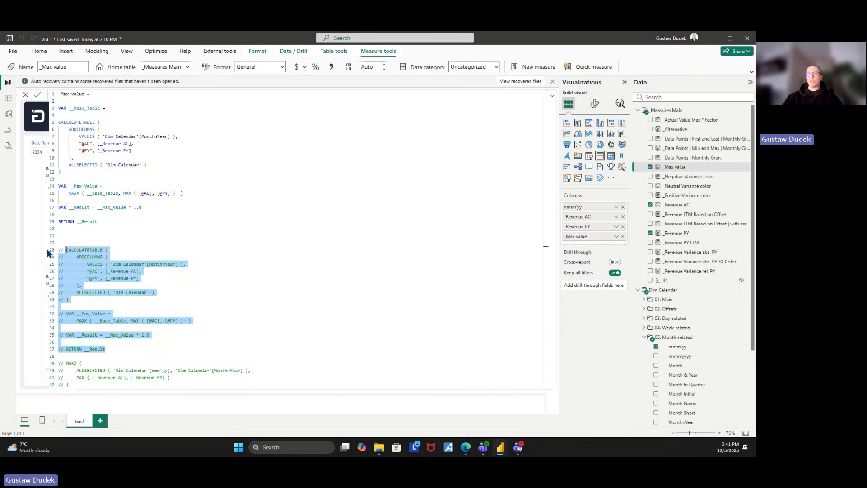
double_click(91, 264)
click(94, 144)
key(BackSpace)
key(BackSpace)
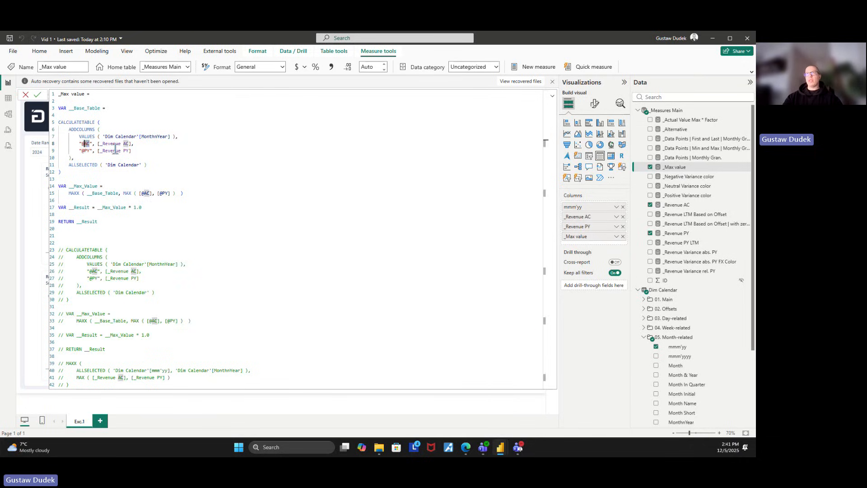
text(Values)
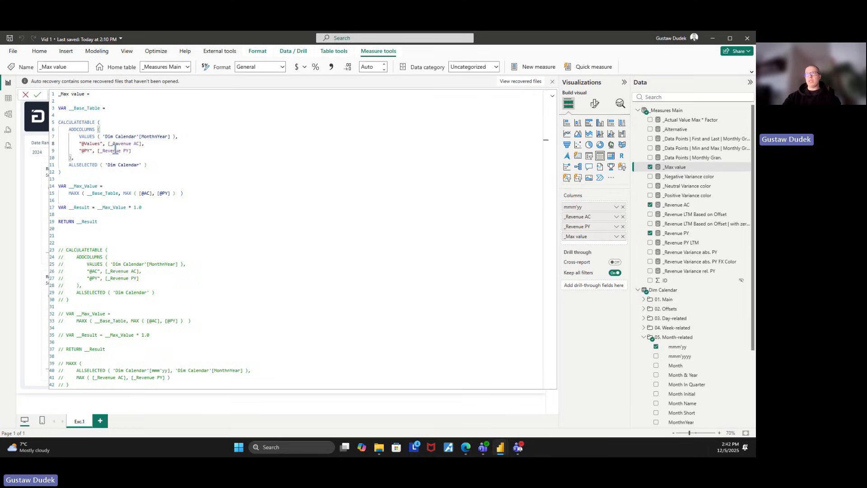
key(BackSpace)
click(116, 163)
drag(139, 151, 54, 153)
key(BackSpace)
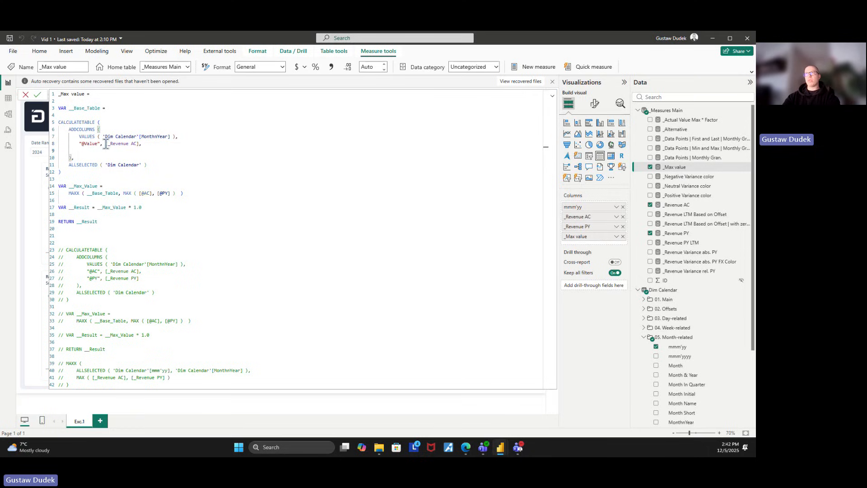
key(BackSpace)
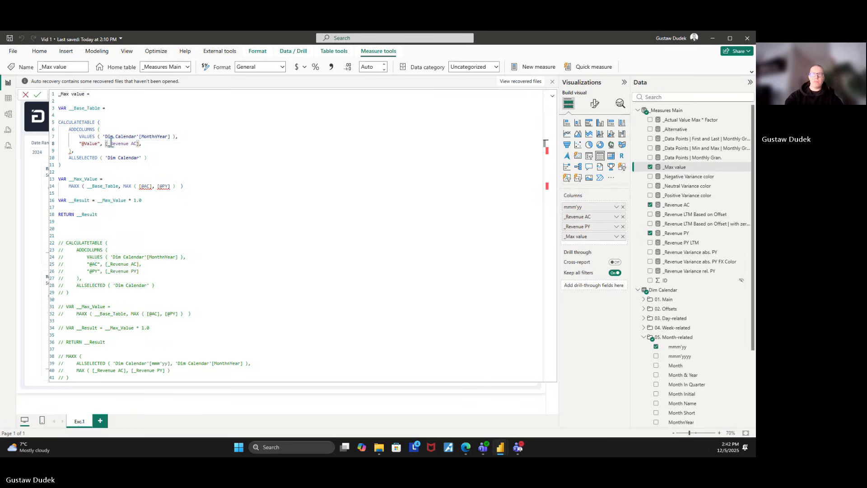
text(MAX )
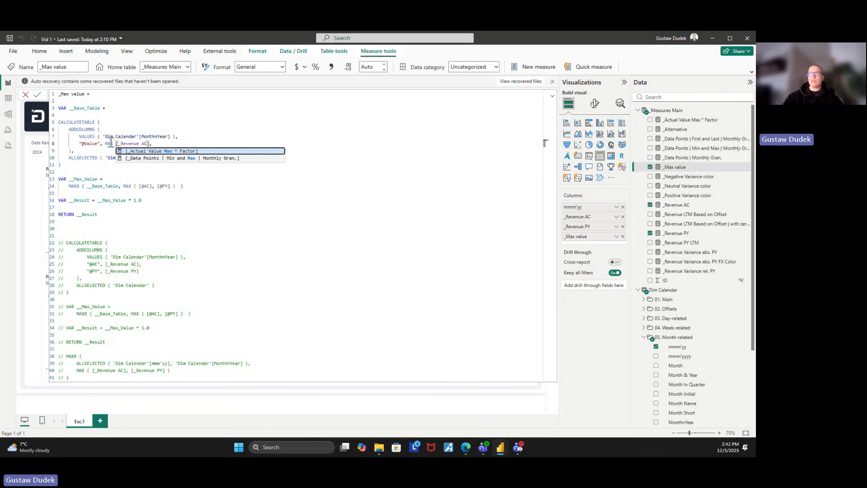
text(()
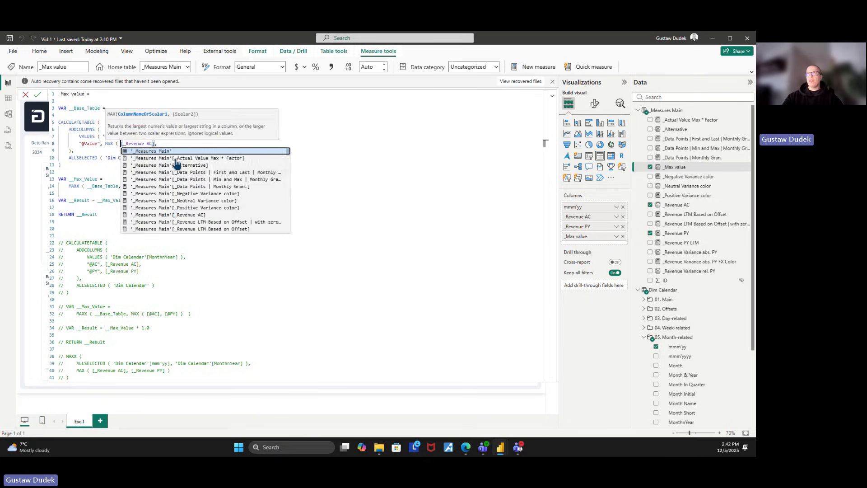
click(153, 143)
text())
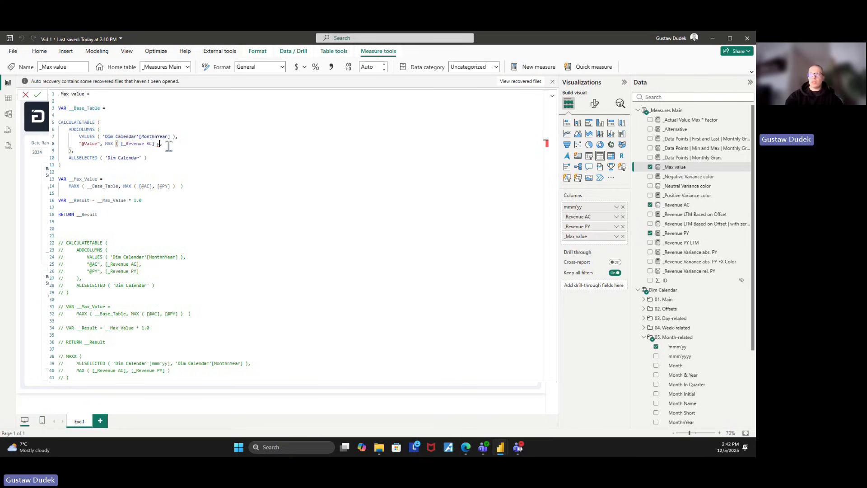
key(BackSpace)
key(BackSpace)
text(, py)
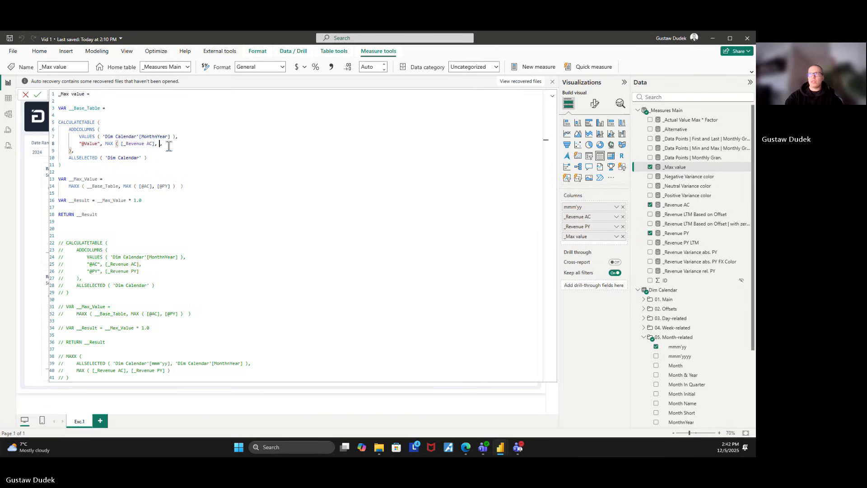
click(209, 157)
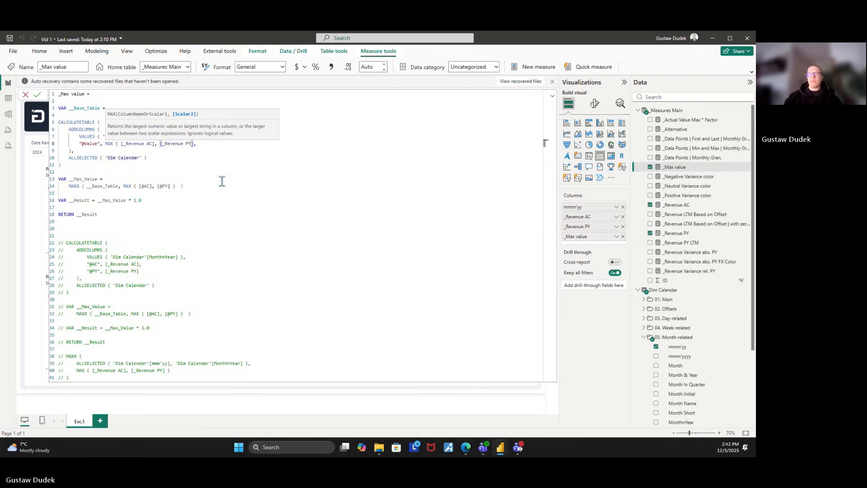
text())
click(222, 213)
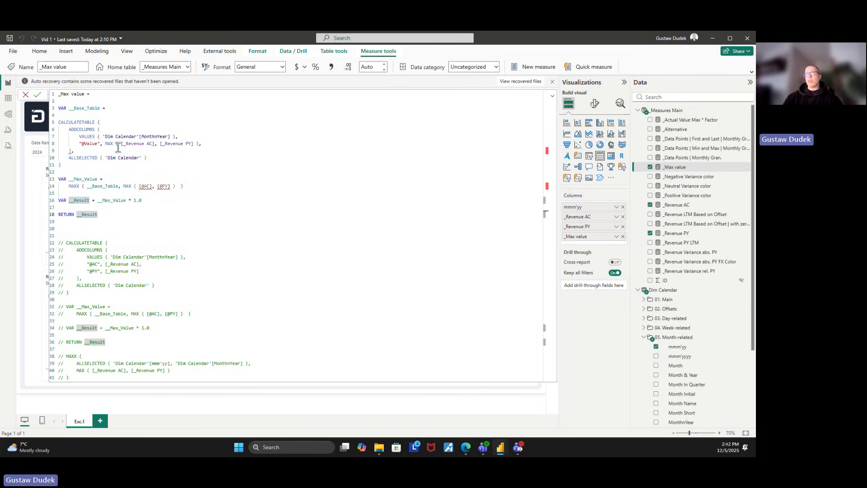
click(203, 145)
key(BackSpace)
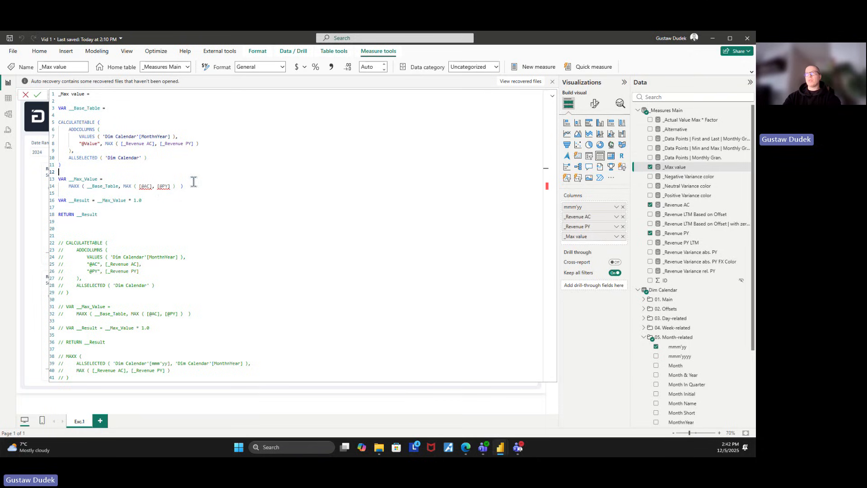
drag(170, 187, 153, 187)
drag(98, 144, 82, 143)
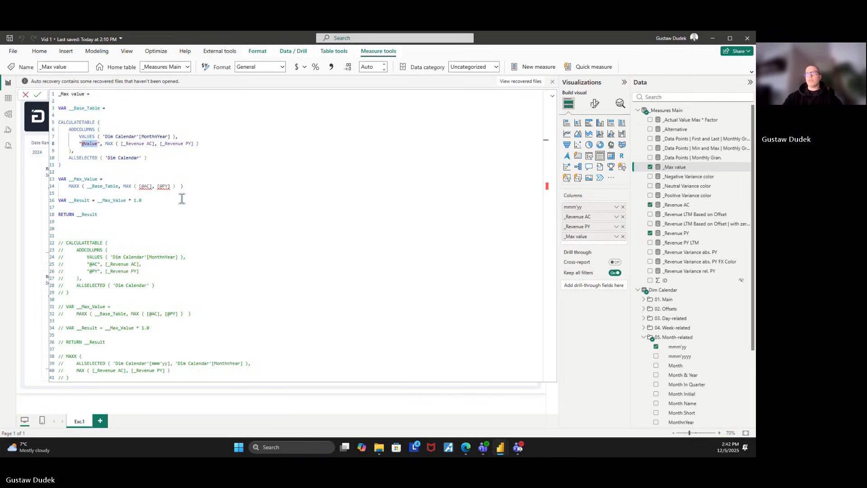
click(175, 186)
click(175, 198)
drag(176, 187, 123, 187)
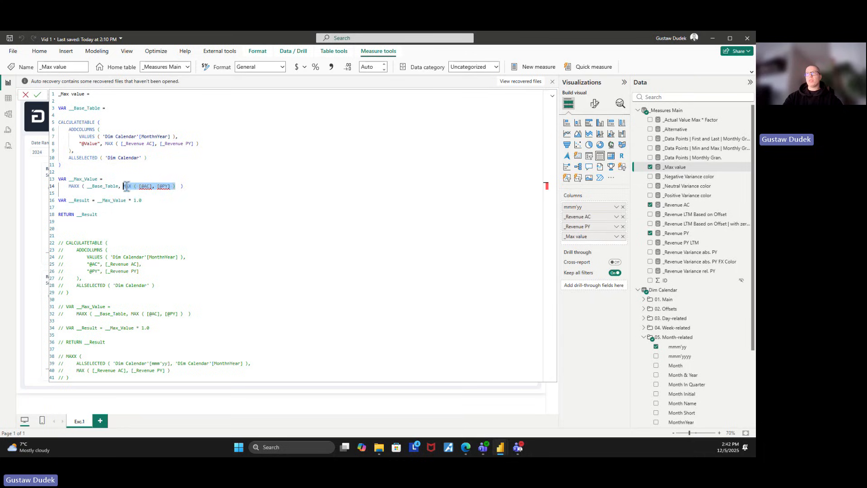
text(@Value)
text([)
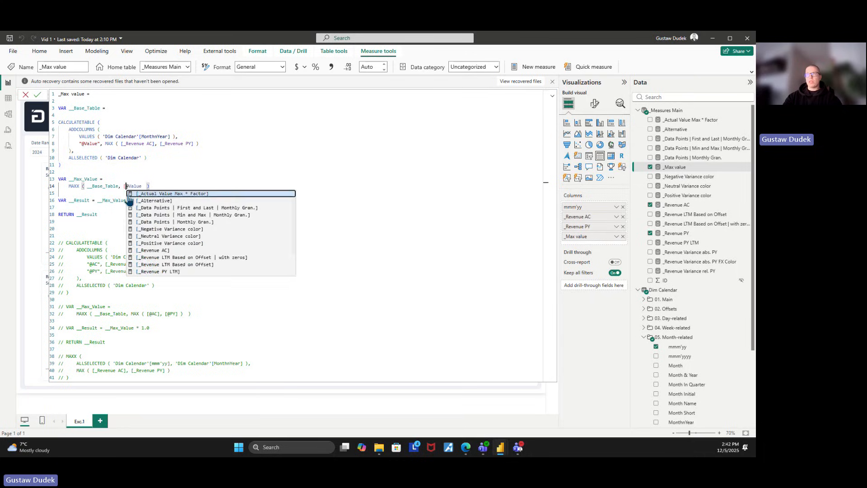
click(137, 173)
click(141, 186)
text(])
click(154, 172)
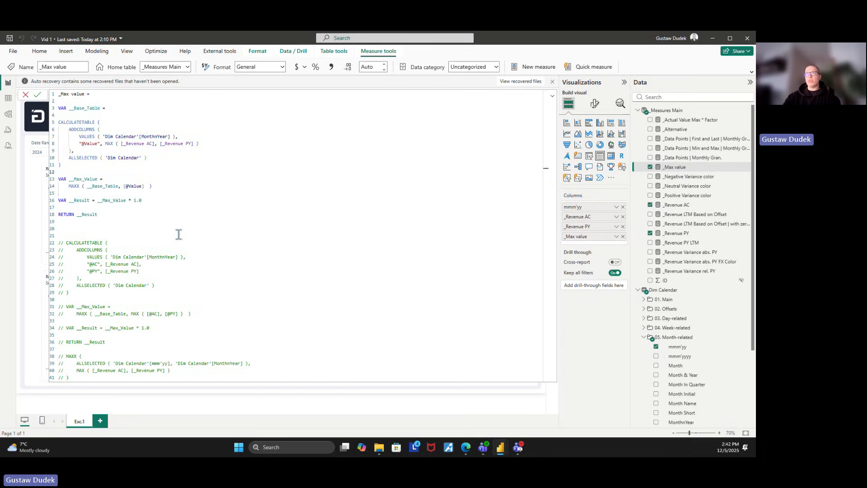
click(183, 214)
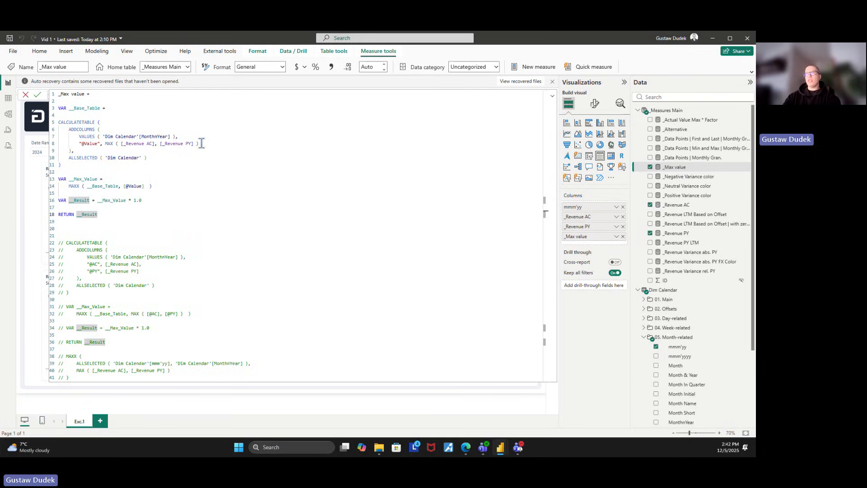
drag(203, 143, 111, 143)
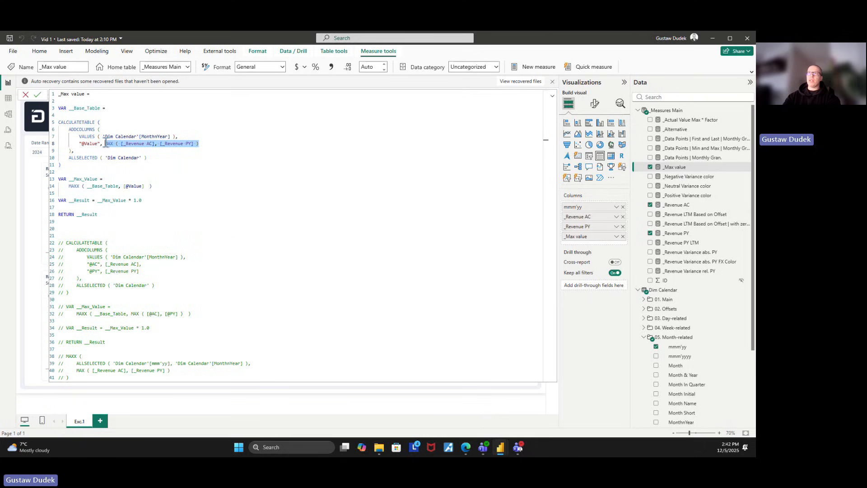
click(136, 207)
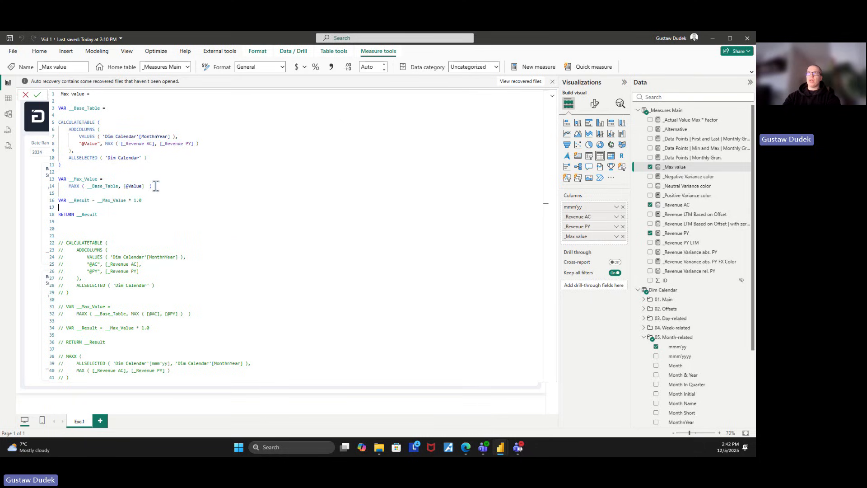
drag(155, 186, 69, 186)
click(151, 200)
click(149, 186)
drag(81, 143, 98, 143)
click(156, 220)
key(Return)
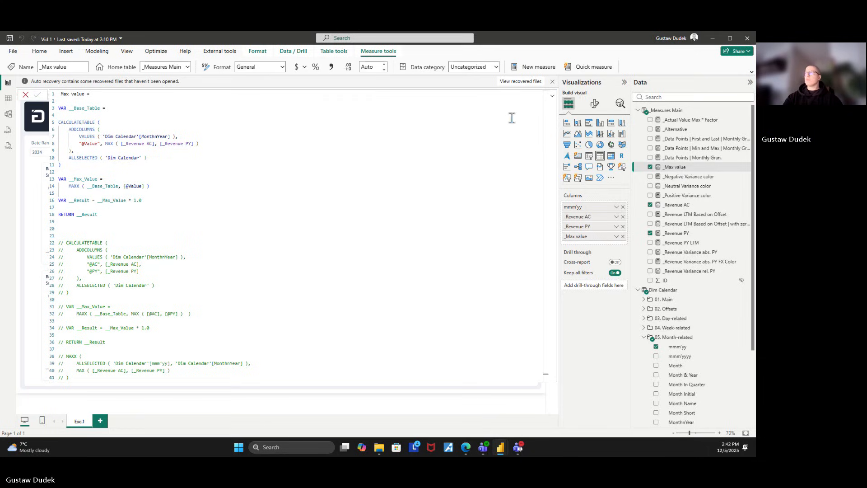
click(551, 96)
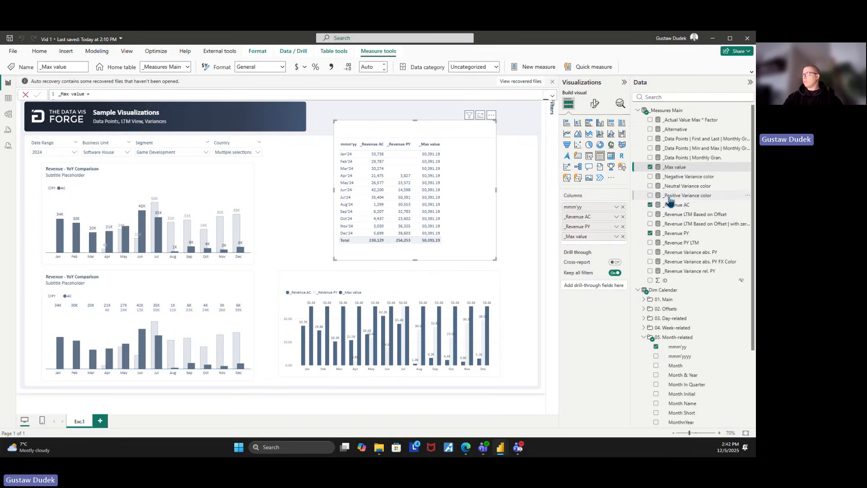
- Reopen the _Max value formula and compare the commented-out backup's __Base_Table and MAXX code with the simplified version
click(552, 96)
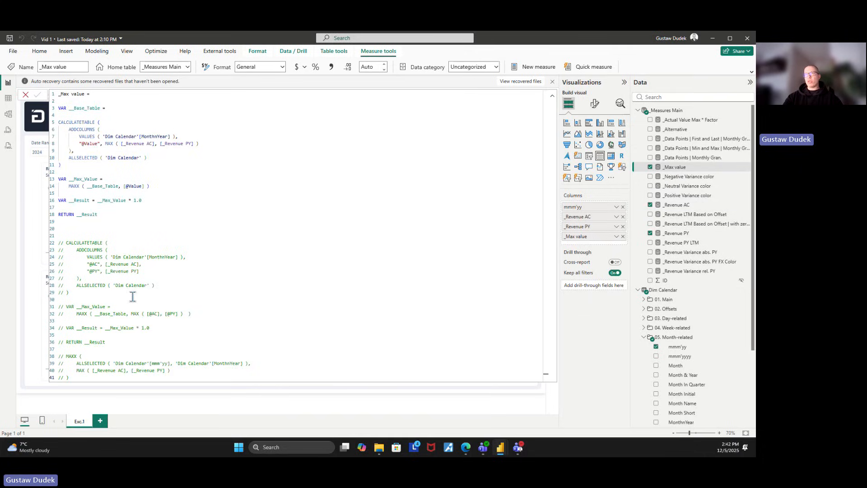
drag(133, 296, 48, 242)
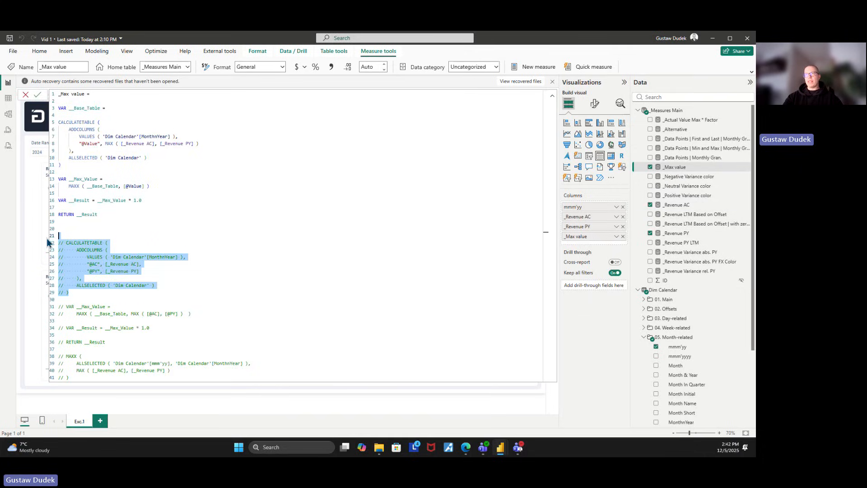
click(89, 267)
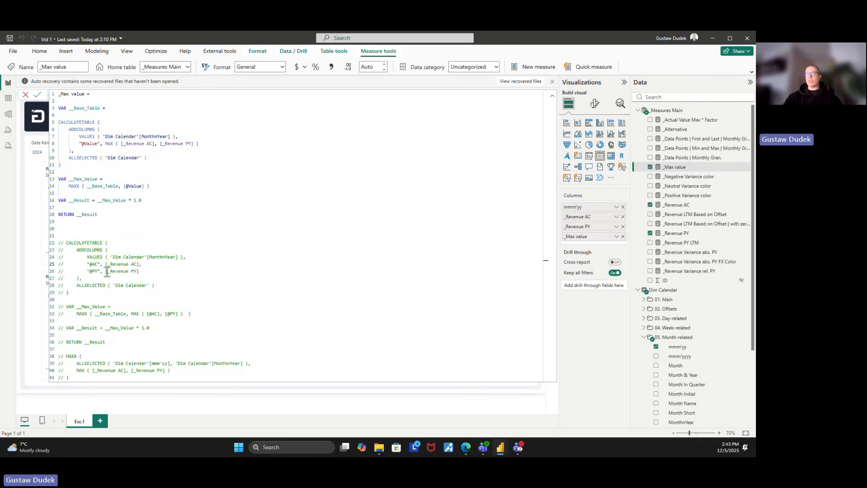
drag(202, 314, 79, 314)
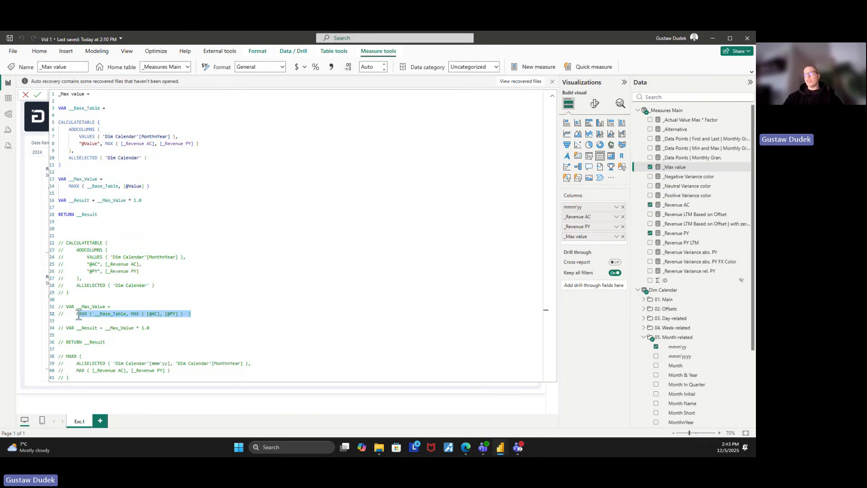
drag(131, 313, 178, 313)
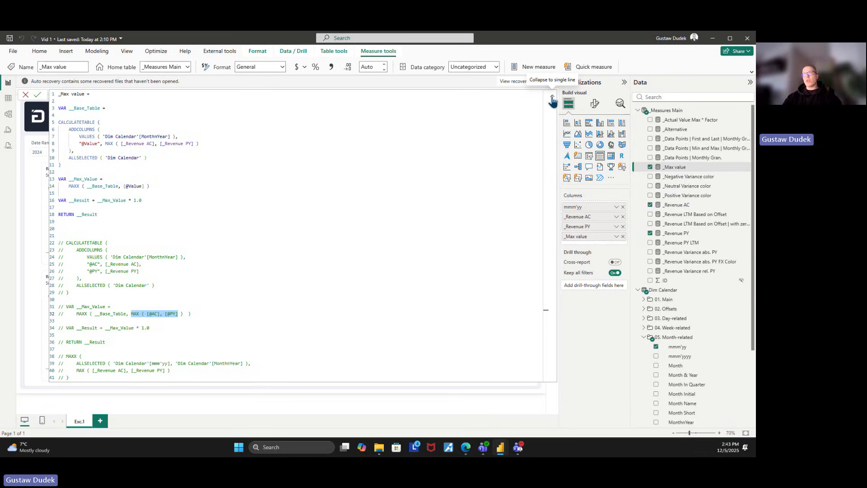
click(553, 101)
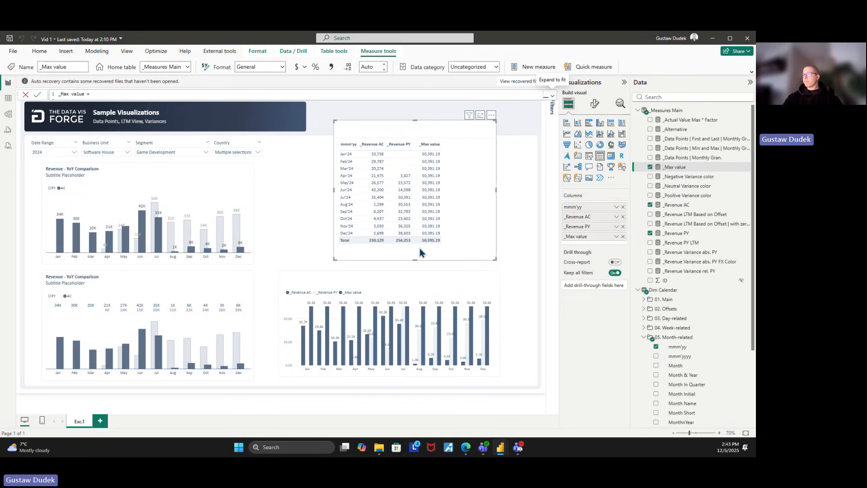
- Delete the column chart of _Revenue AC, _Revenue PY and _Max value, and reposition the monthly table above it
click(475, 237)
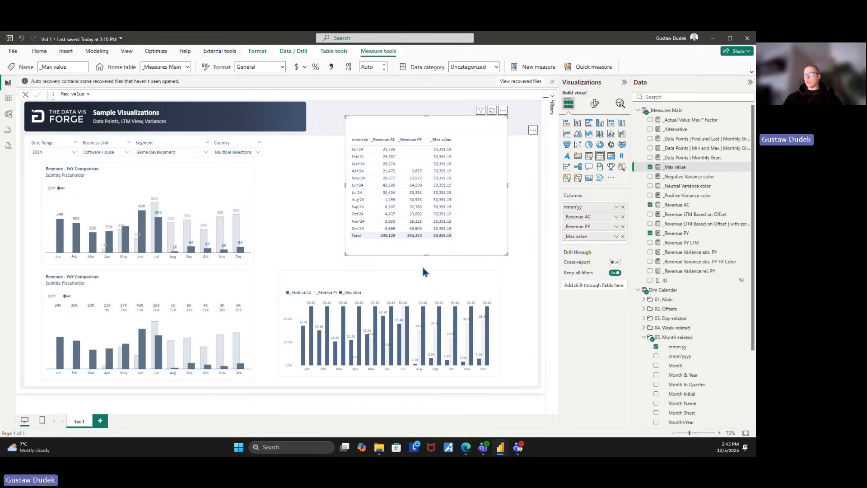
click(421, 300)
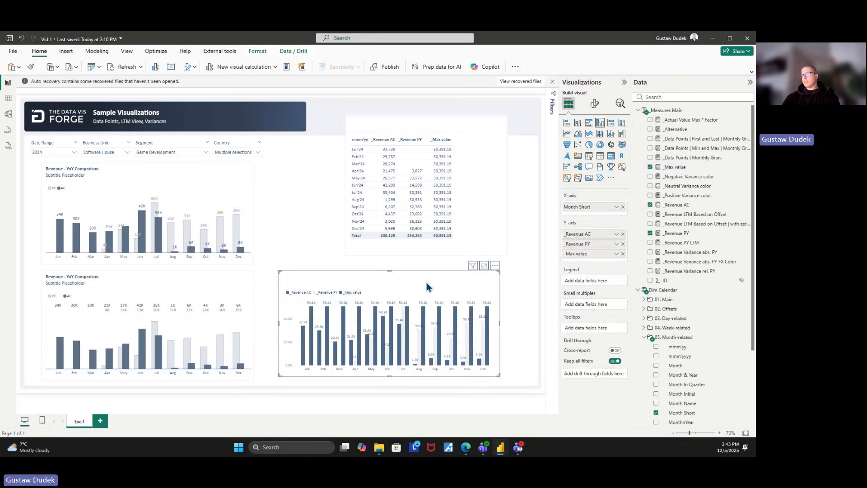
key(Delete)
mouse_move(476, 223)
mouse_down()
mouse_move(481, 263)
mouse_move(466, 228)
mouse_up()
click(410, 399)
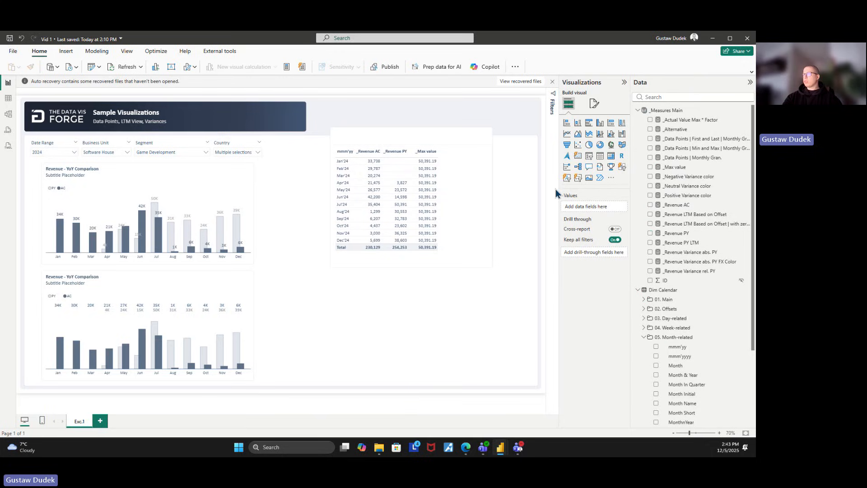
- Add an empty clustered column chart and place it in the free area below the monthly table
click(207, 291)
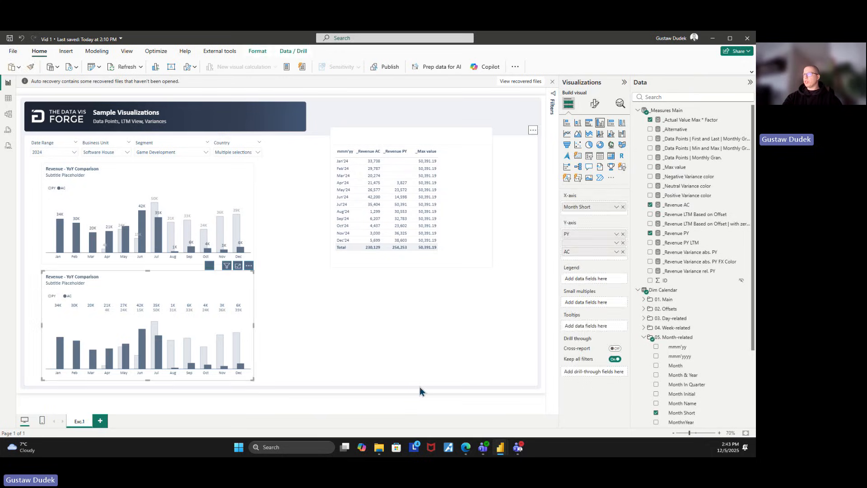
click(419, 391)
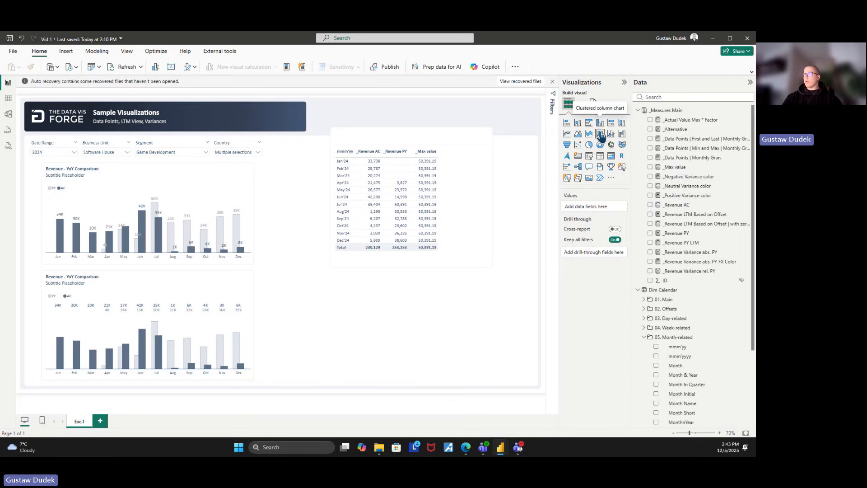
click(600, 123)
drag(98, 146, 378, 292)
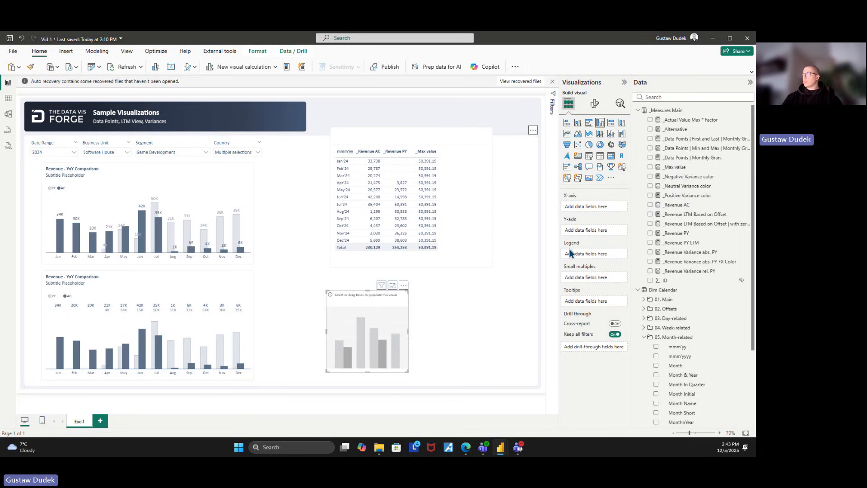
- Add _Revenue AC and _Revenue PY to the empty chart's Y-axis with _Revenue PY first, and widen the chart
click(651, 205)
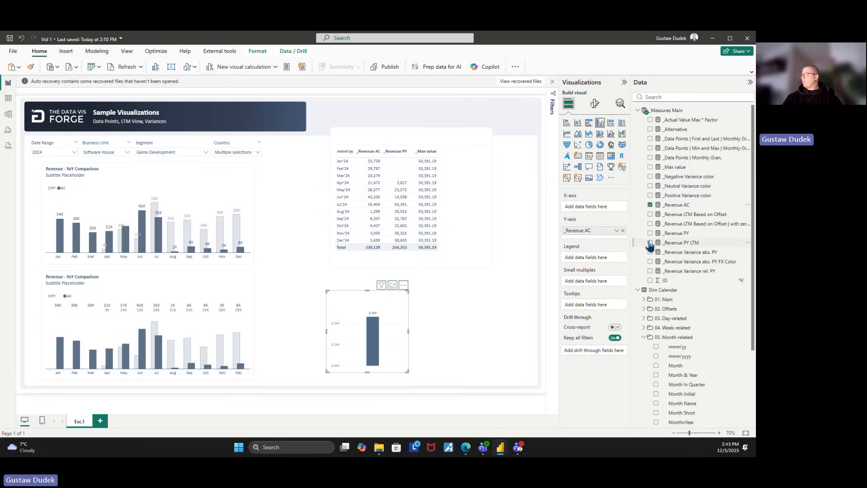
click(651, 233)
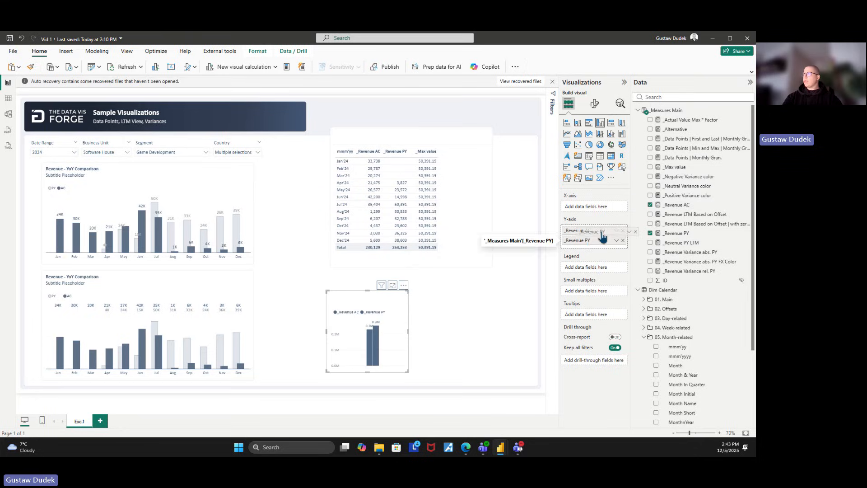
drag(587, 242, 599, 231)
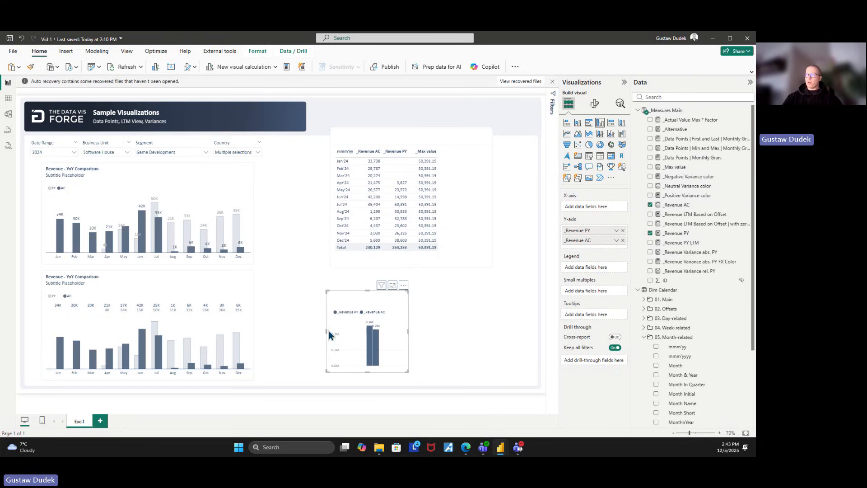
drag(326, 332, 299, 339)
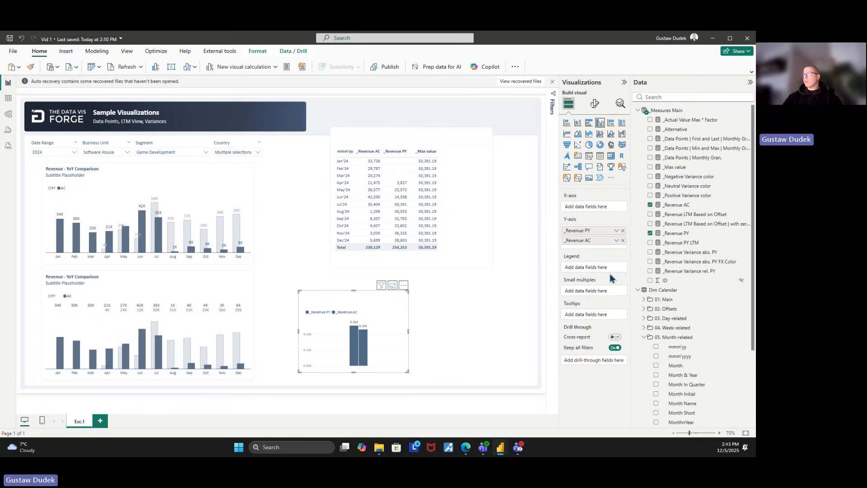
- Set the fill color of the chart's _Revenue PY columns to light gray
click(595, 103)
click(587, 255)
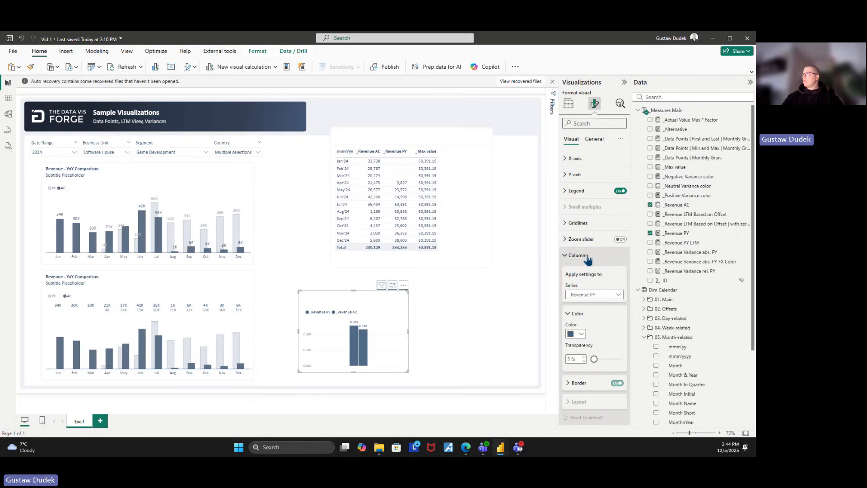
scroll(587, 296, down, 1)
click(581, 302)
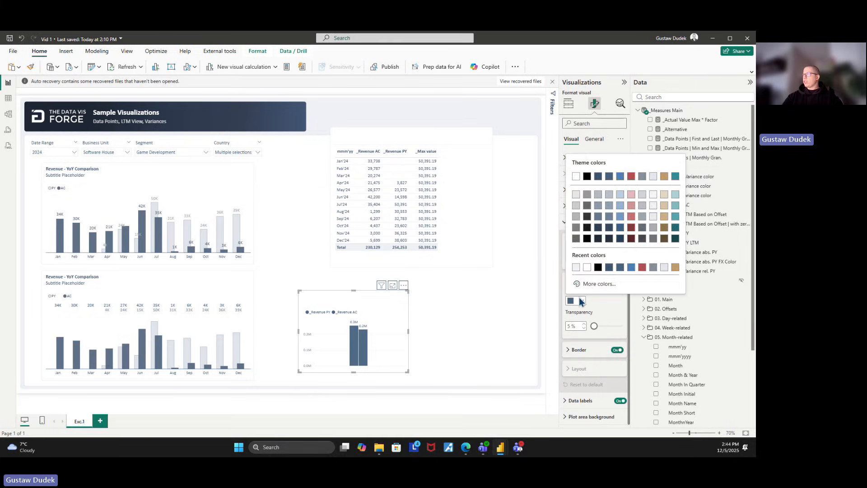
click(642, 197)
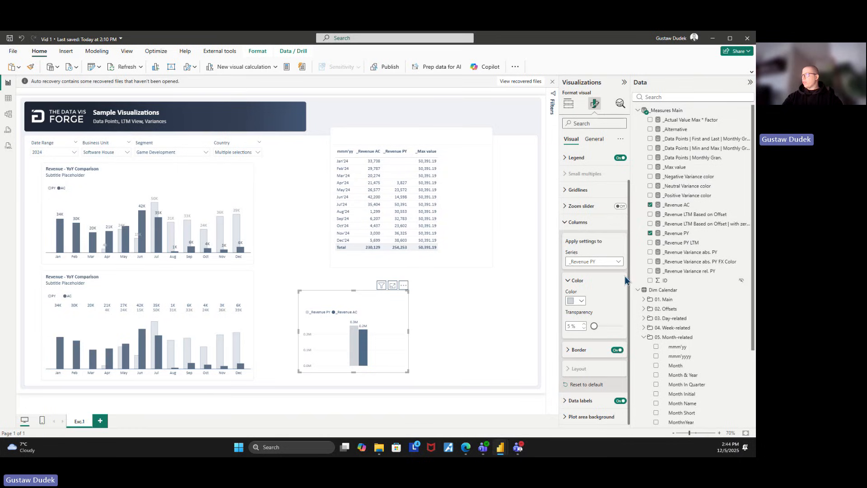
- Set the border color of the _Revenue PY columns to a darker gray from the theme colors
click(587, 350)
scroll(594, 337, down, 1)
click(617, 322)
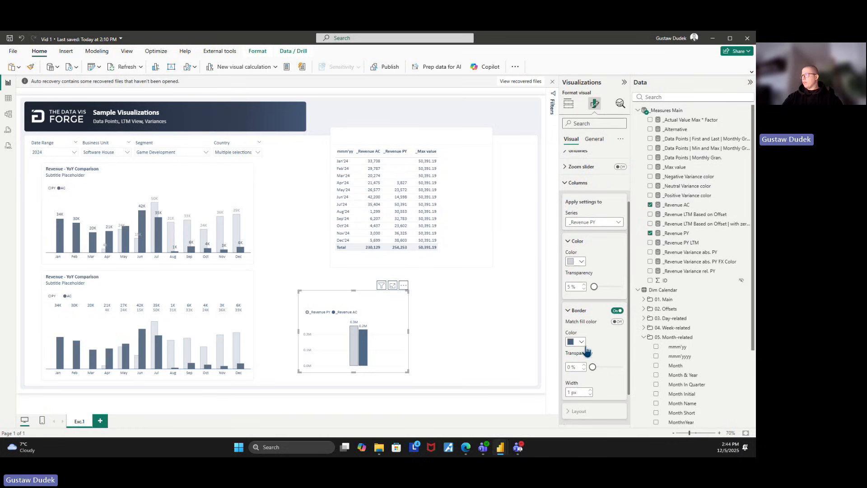
click(584, 343)
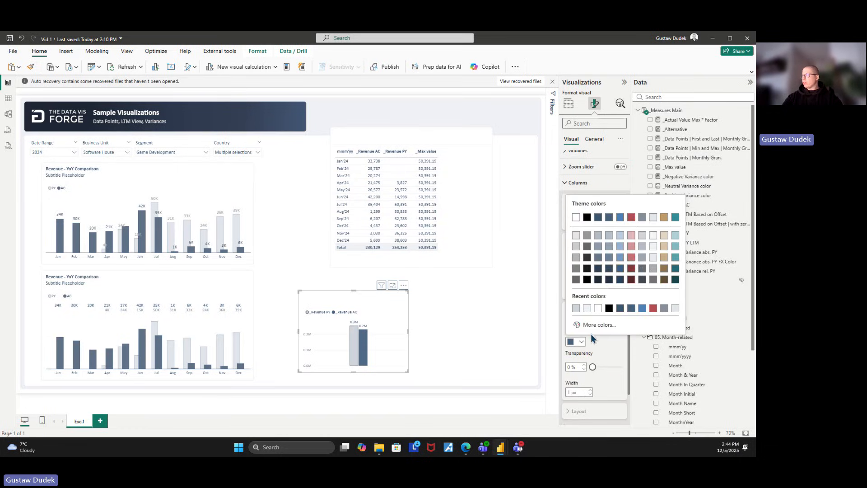
click(644, 256)
click(646, 253)
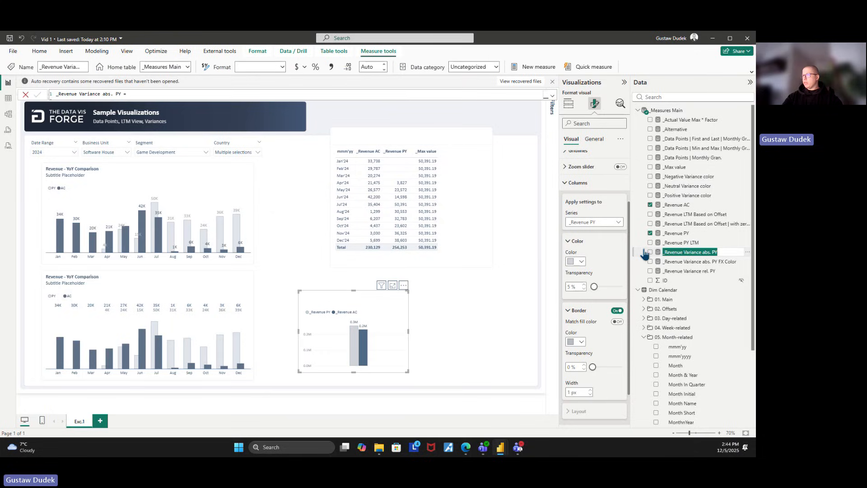
- Add a Y-axis constant line at 0 to the chart with a solid style and a width of 1 px
click(620, 103)
click(601, 143)
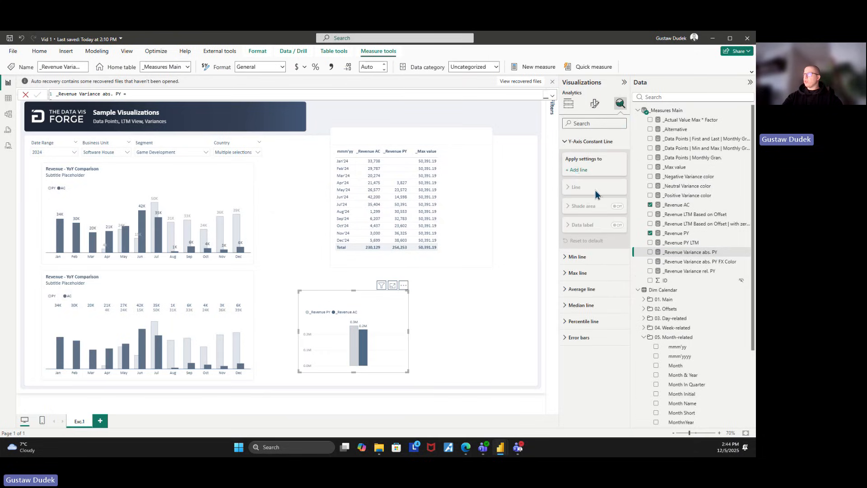
click(578, 170)
drag(607, 265, 546, 274)
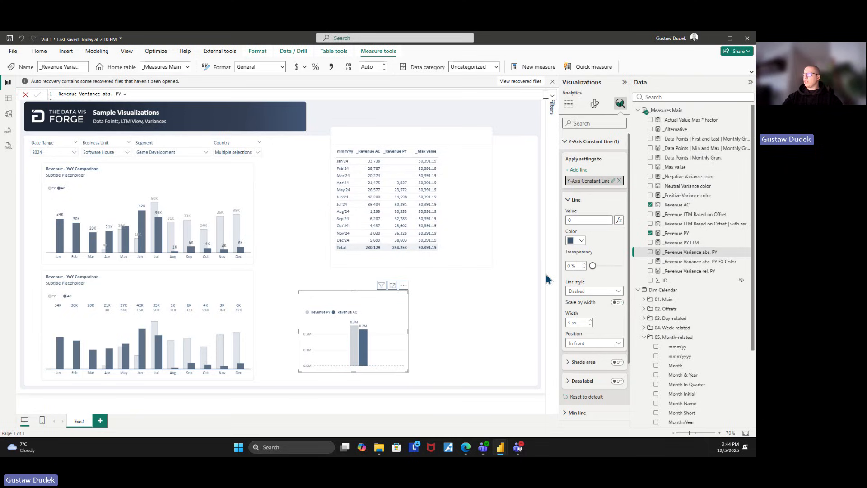
drag(582, 218, 557, 221)
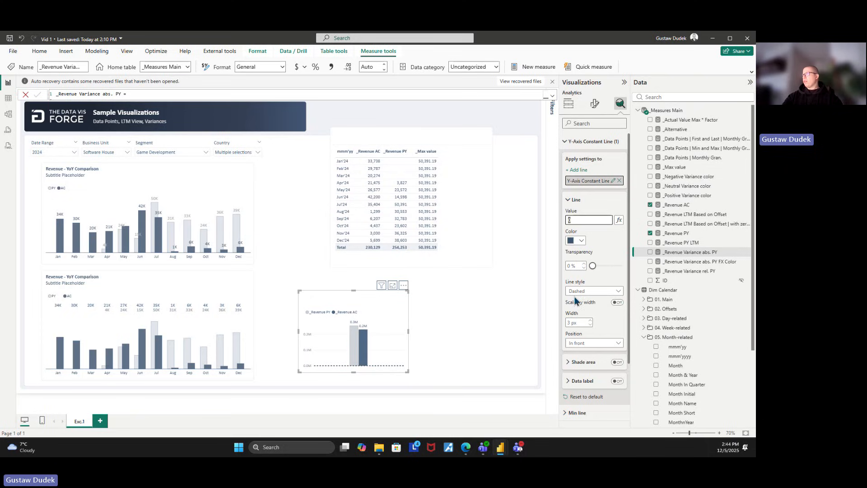
click(594, 290)
click(583, 301)
double_click(570, 312)
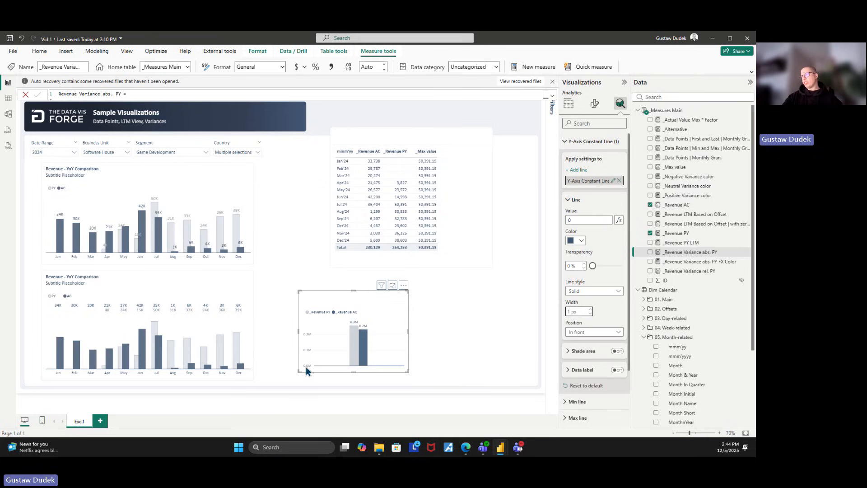
- Search the data fields for "month" and put Month Short from Dim Calendar on the chart's X-axis
click(568, 104)
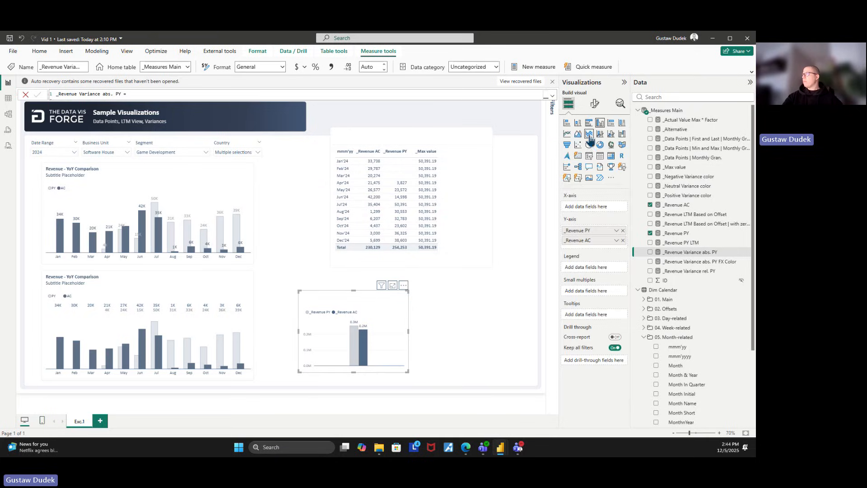
click(672, 98)
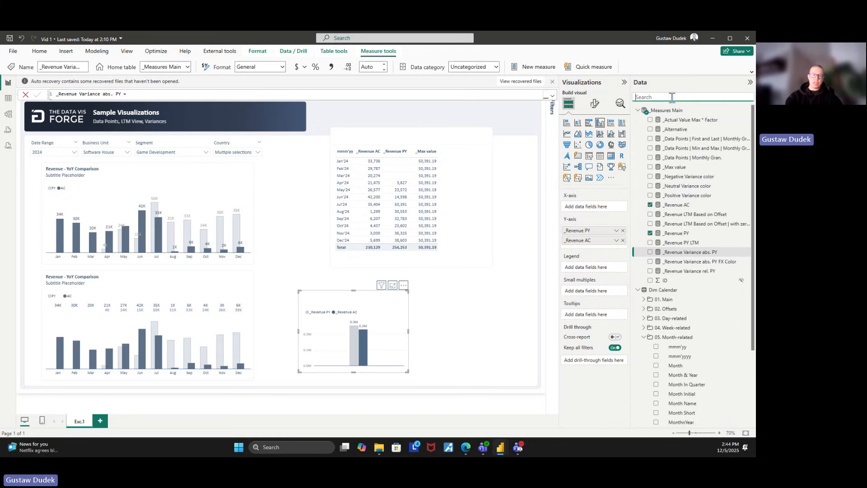
text(mm)
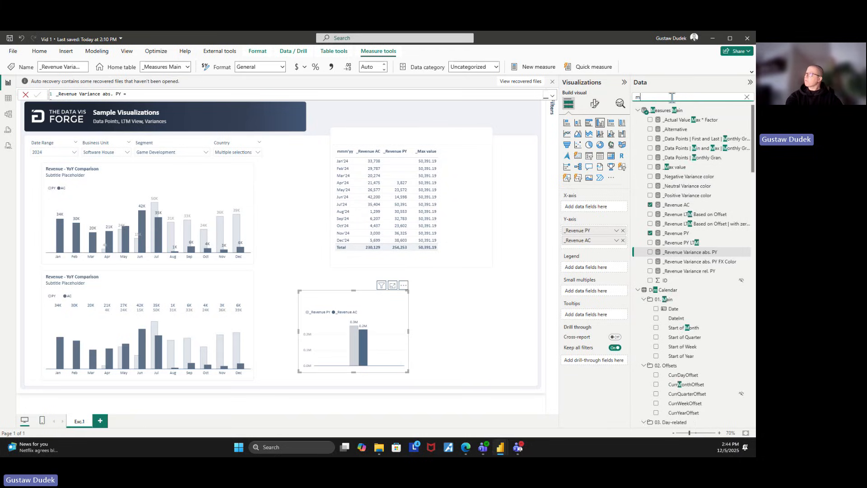
key(BackSpace)
key(BackSpace)
text(month)
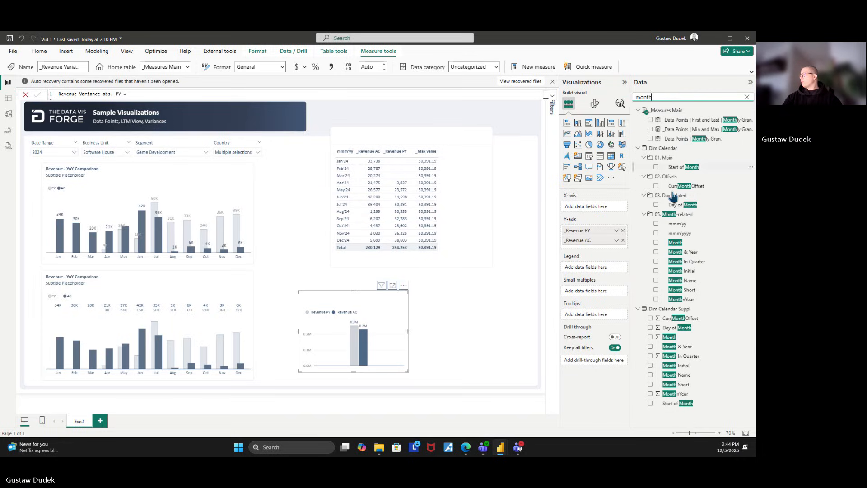
drag(680, 290, 603, 213)
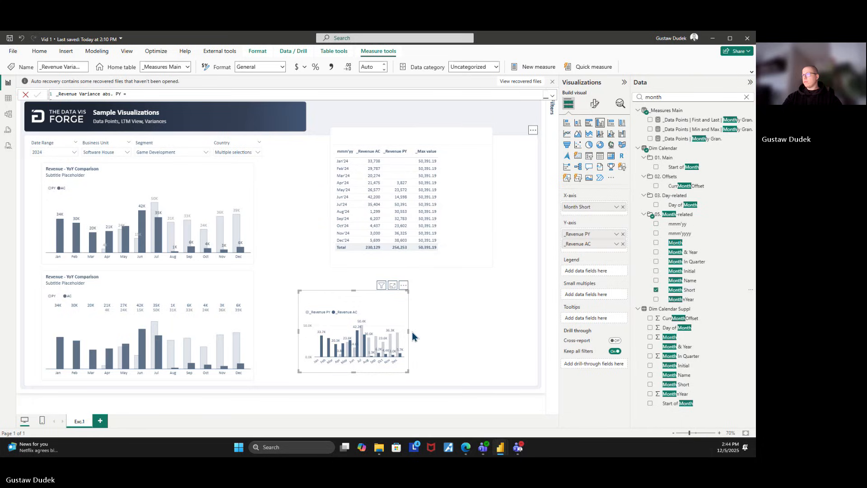
- Enlarge the new column chart below the table and clear the Segment slicer selection so it covers all segments
drag(414, 332, 502, 332)
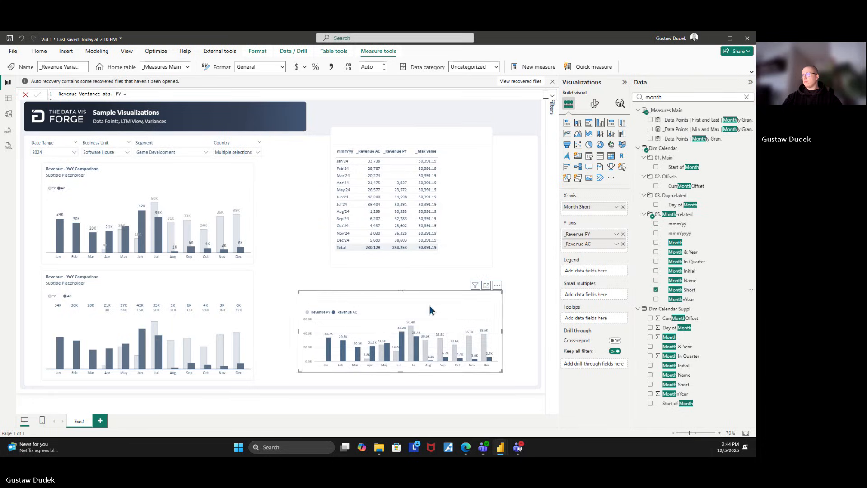
drag(400, 291, 434, 292)
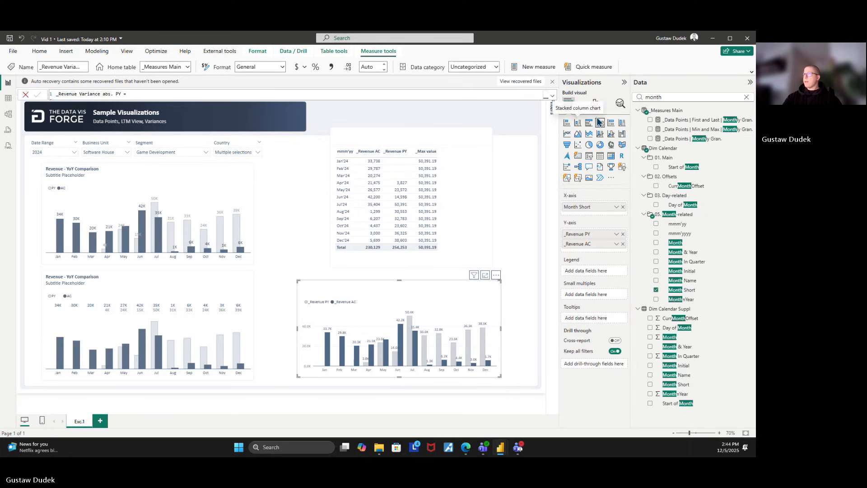
click(202, 147)
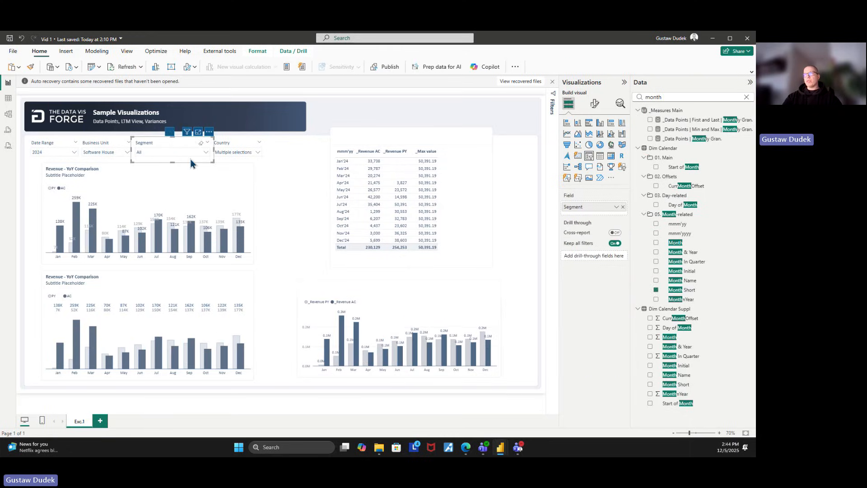
click(411, 305)
drag(399, 279, 399, 275)
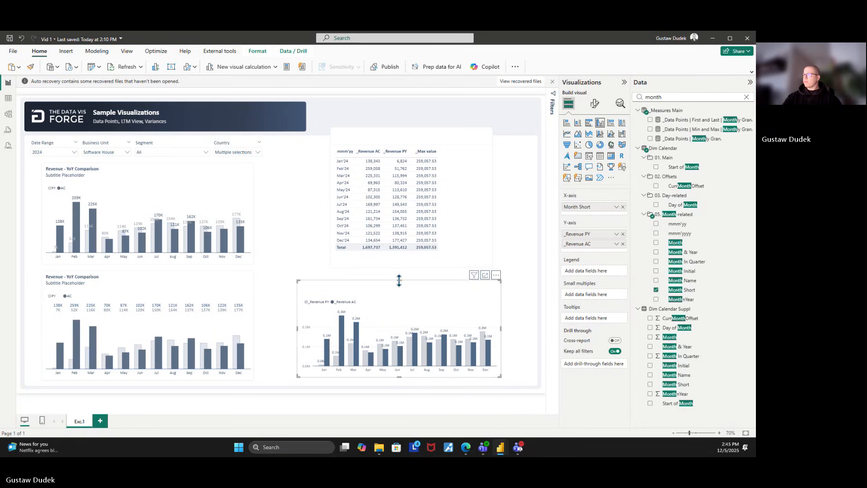
- Rename the chart's Y-axis fields _Revenue PY and _Revenue AC as PY and AC
double_click(595, 234)
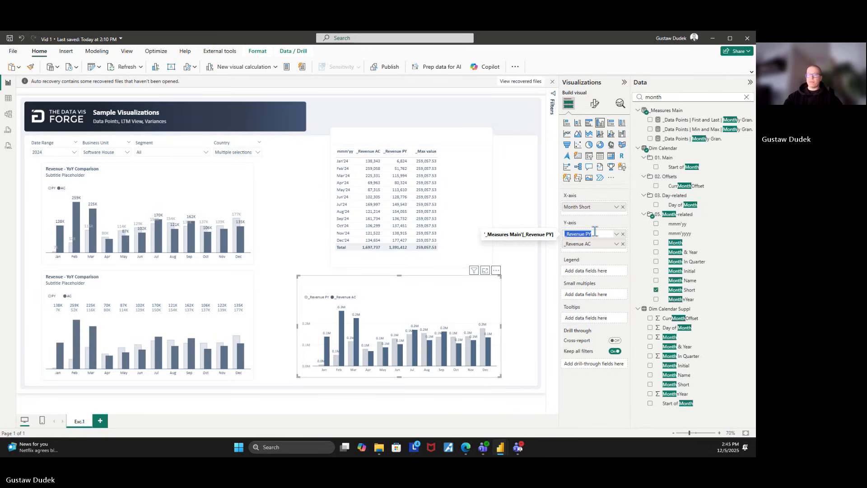
text(PY)
key(Return)
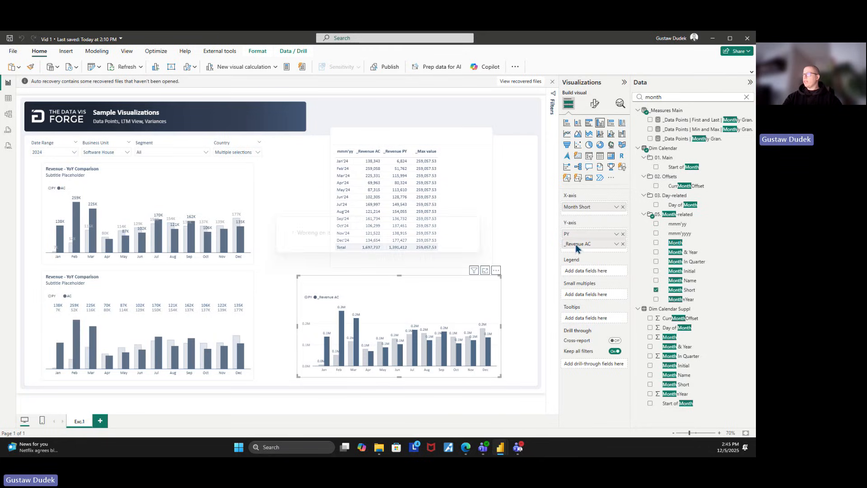
double_click(577, 244)
key(ctrl+a)
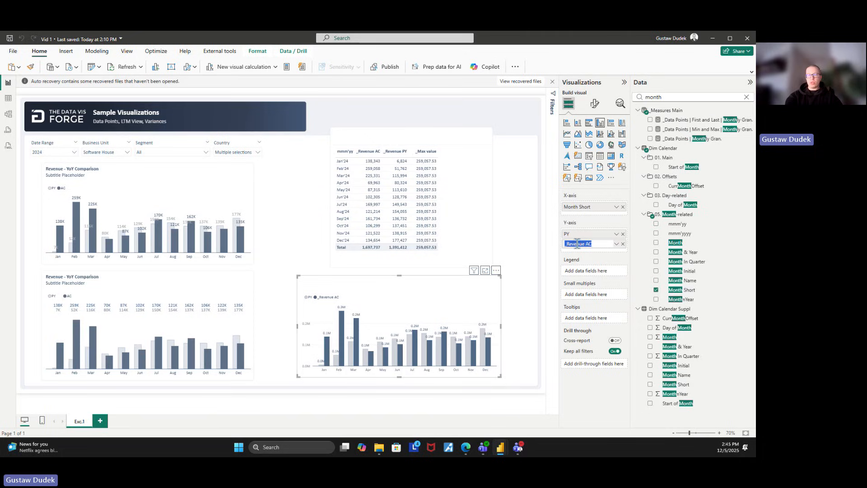
text(AC)
key(Return)
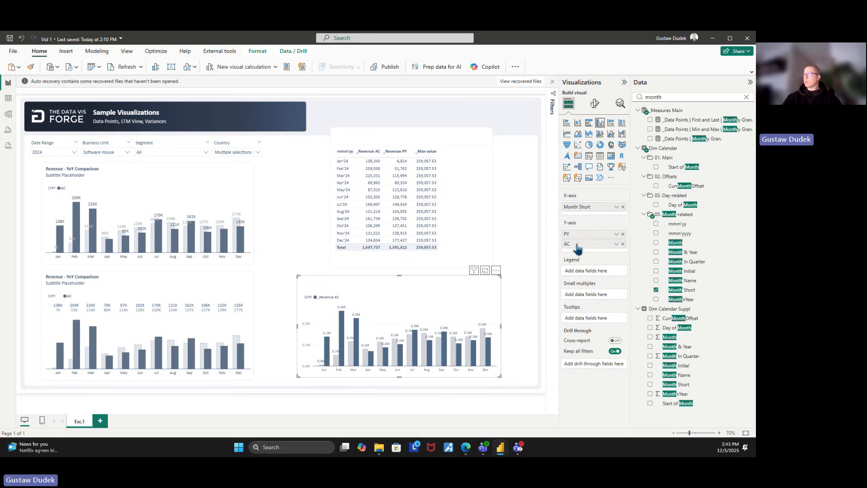
- Clear the field search and add the _Max value measure to the Y-axis between PY and AC
drag(669, 98, 609, 96)
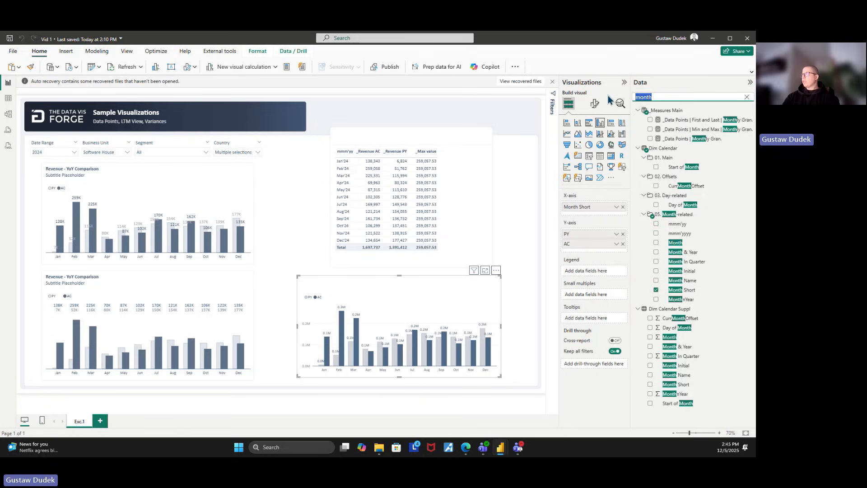
key(BackSpace)
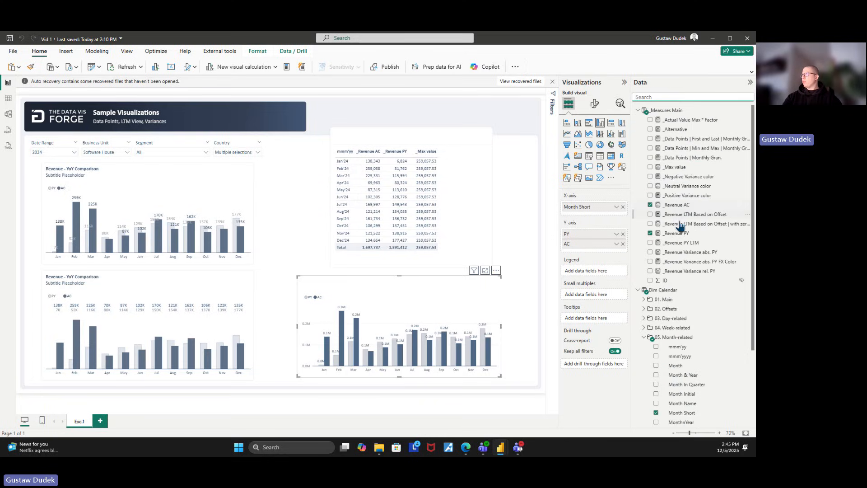
drag(681, 173, 612, 243)
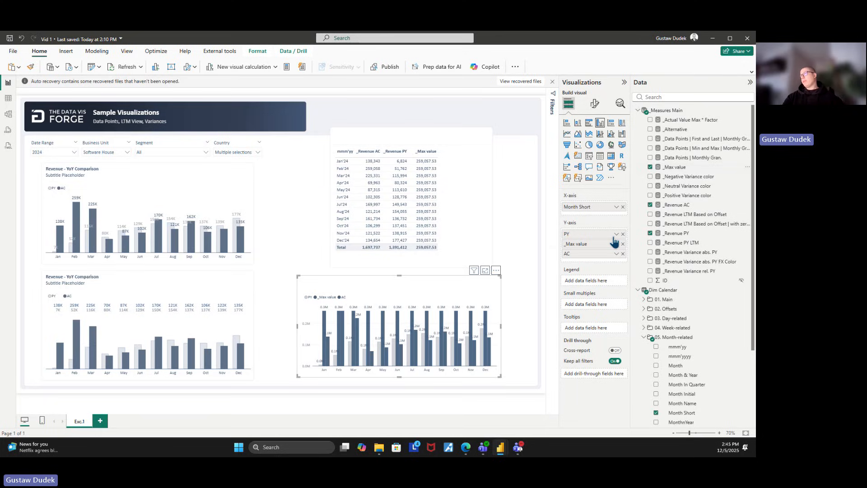
- Blank out the display name of the _Max value field on the new chart's Y-axis
double_click(595, 244)
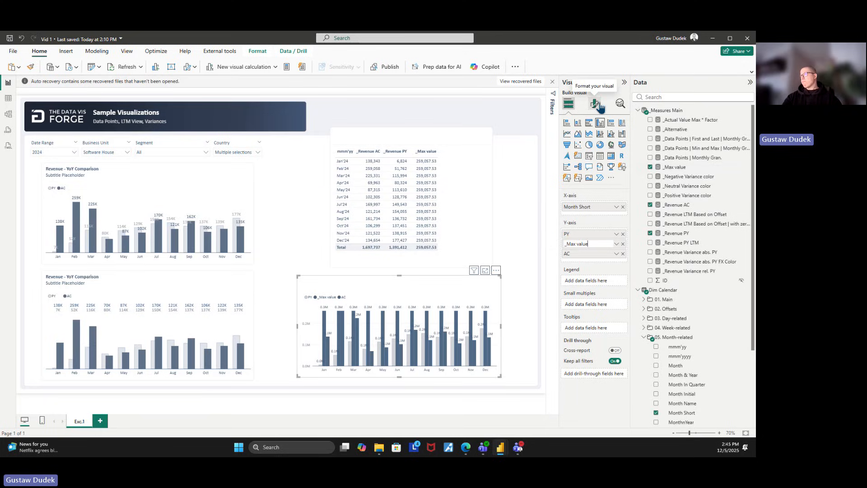
click(425, 289)
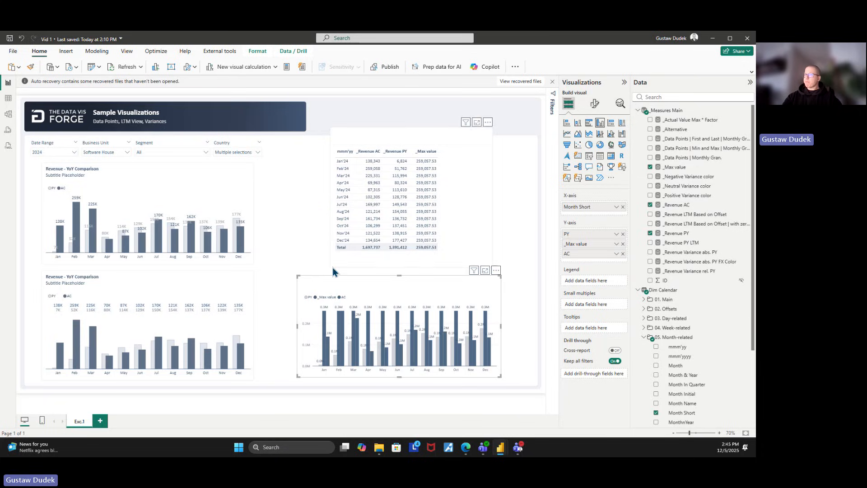
ctrl+scroll(376, 288, up, 2)
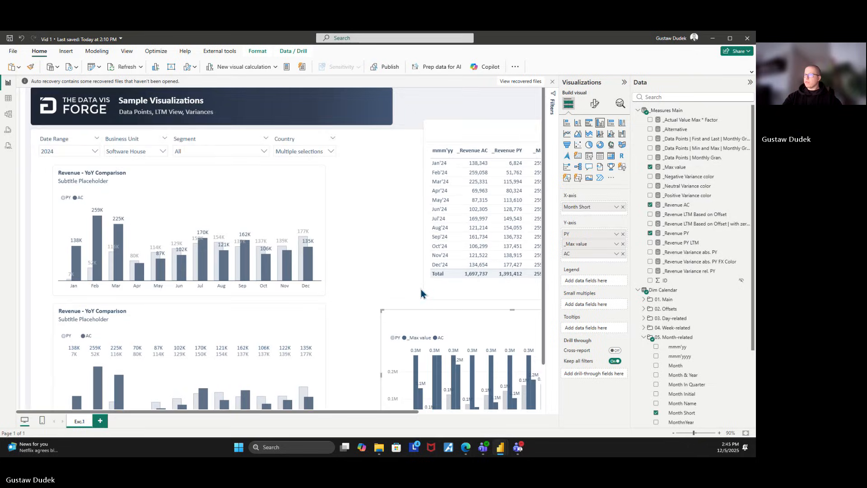
scroll(527, 415, right, 3)
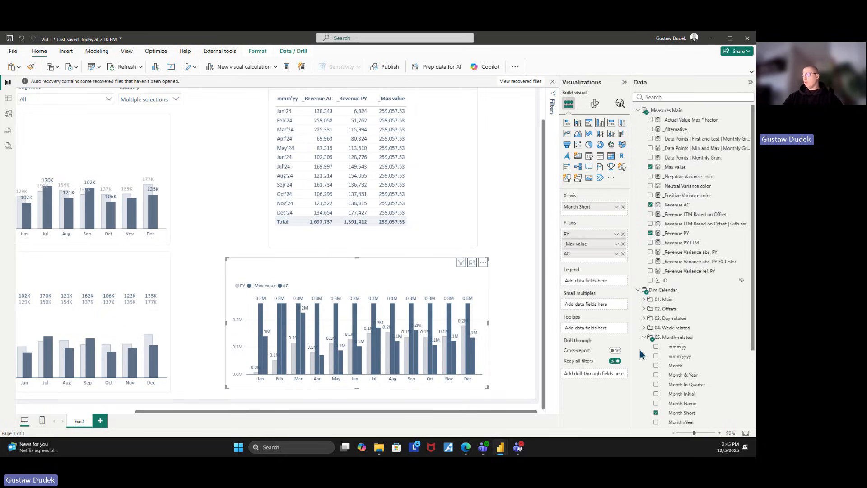
double_click(594, 244)
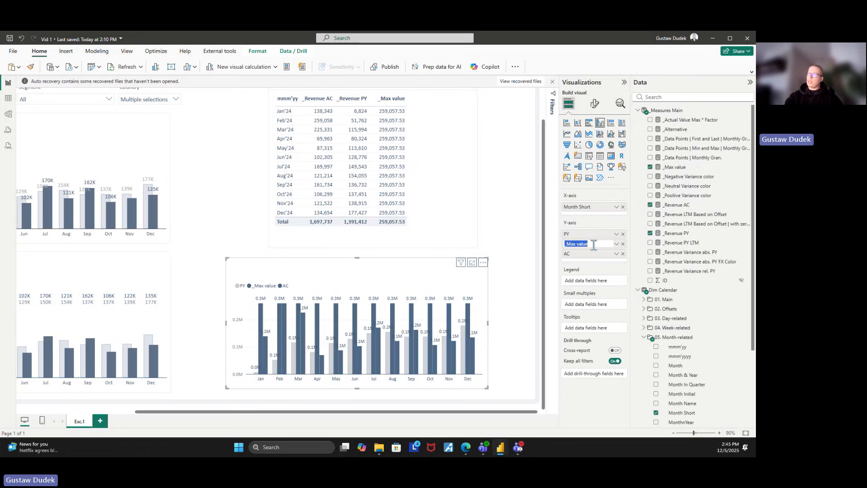
key(BackSpace)
key(Return)
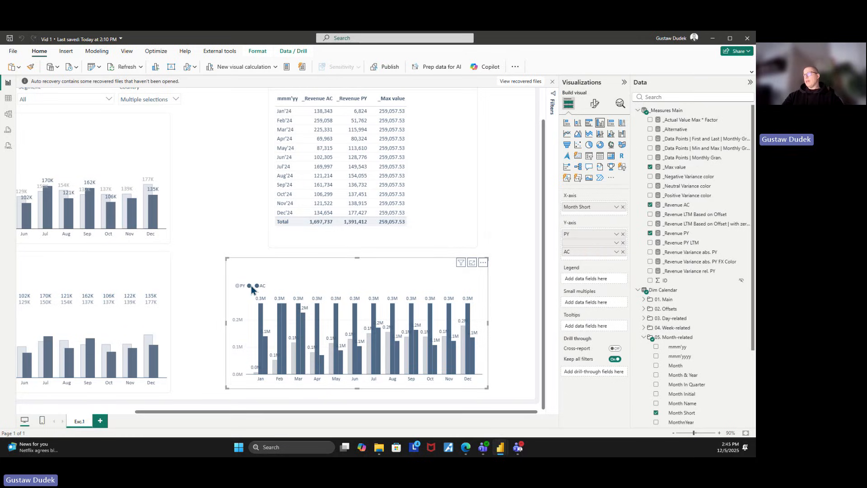
- Color the columns of the blank-named maximum series white
click(595, 104)
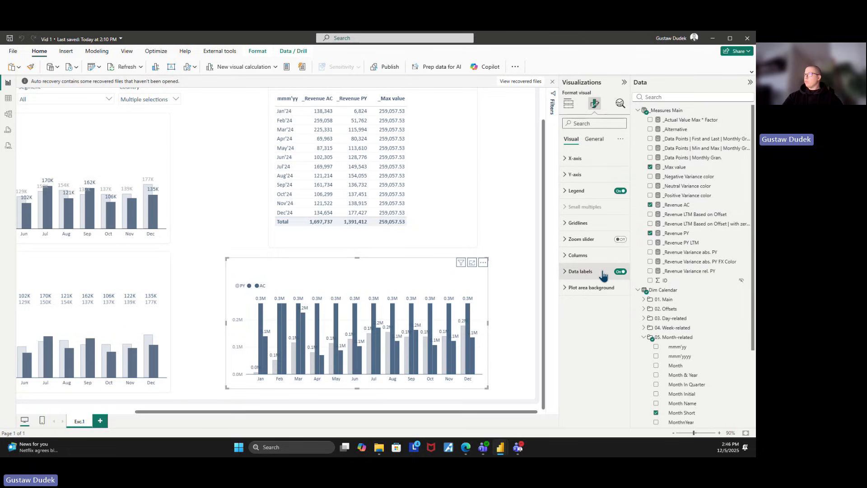
click(581, 255)
click(586, 295)
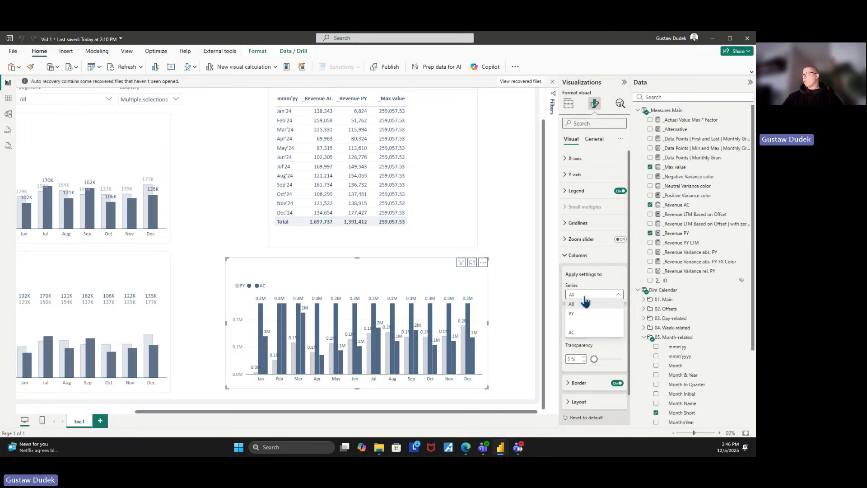
click(585, 331)
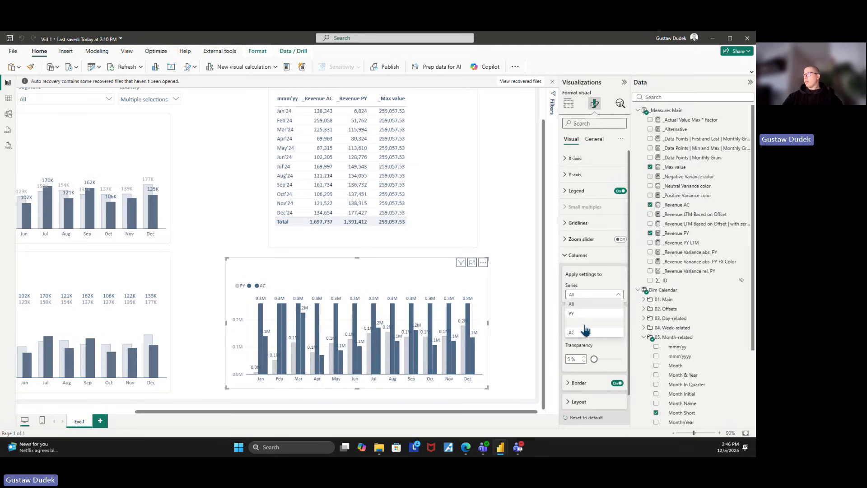
click(583, 334)
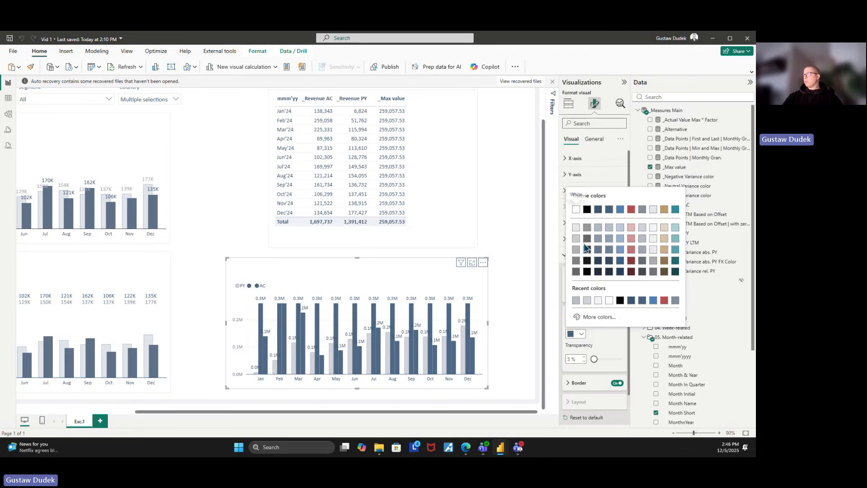
click(576, 210)
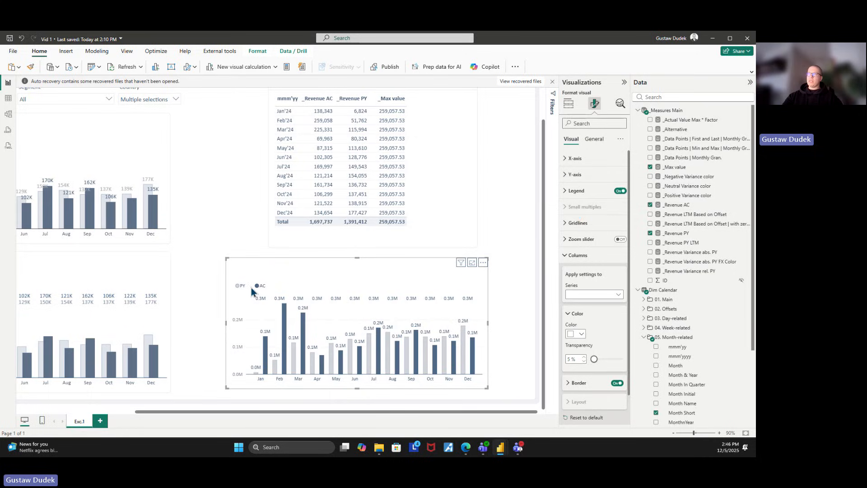
mouse_move(251, 287)
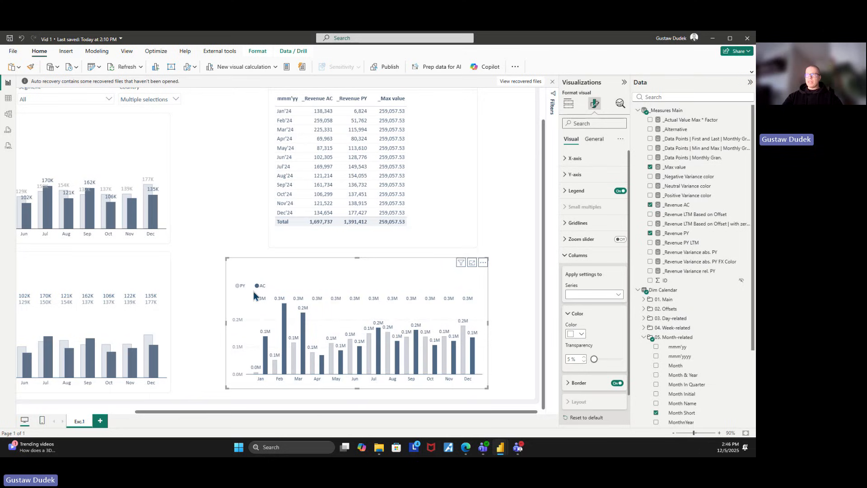
- Enlarge the new column chart upward and to the left, up to the table's lower edge
drag(319, 412, 184, 407)
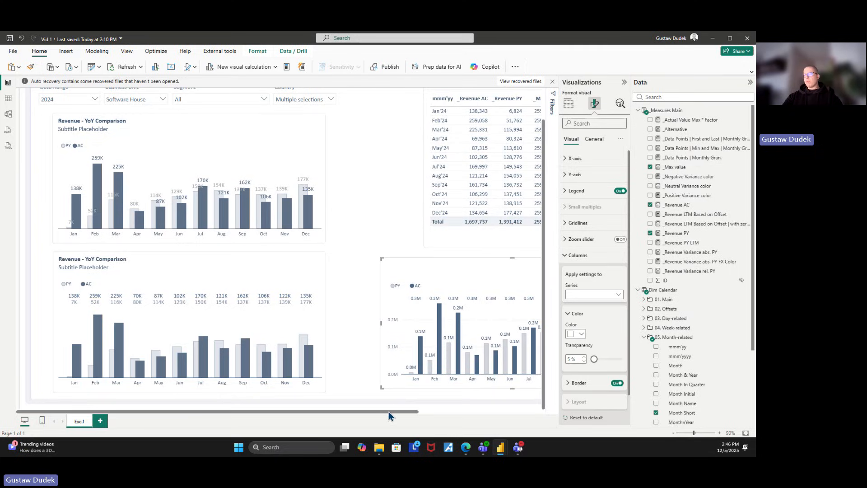
drag(389, 412, 500, 416)
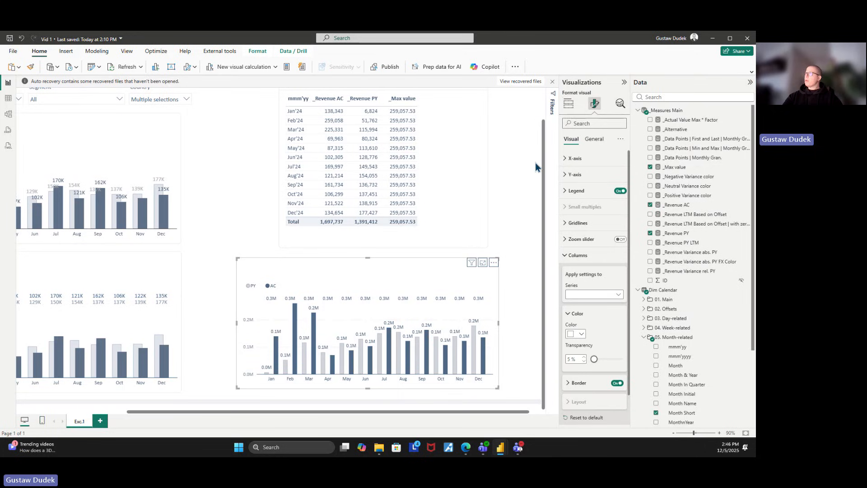
click(568, 104)
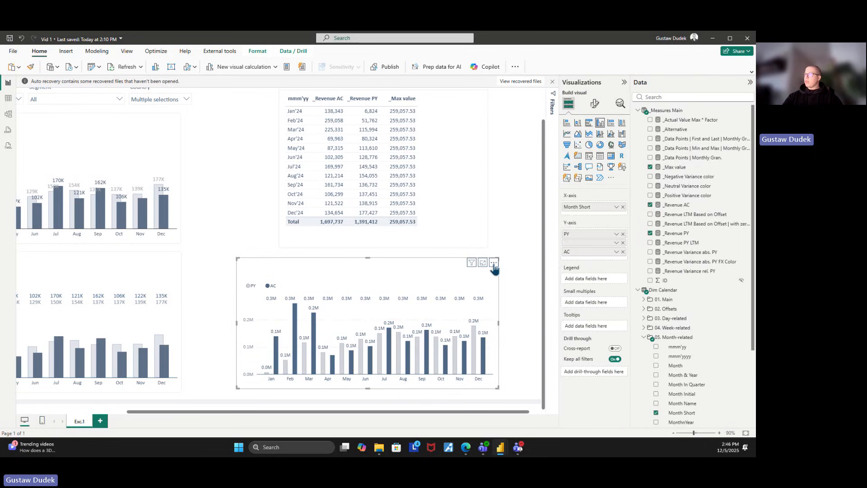
drag(237, 258, 220, 240)
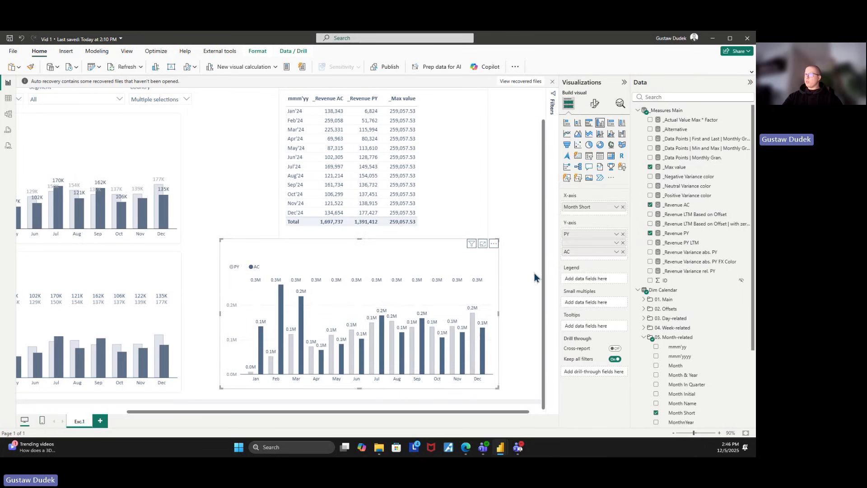
- Try the blank-named series before PY and after AC in the Y-axis order, and return it between them
drag(576, 234, 586, 237)
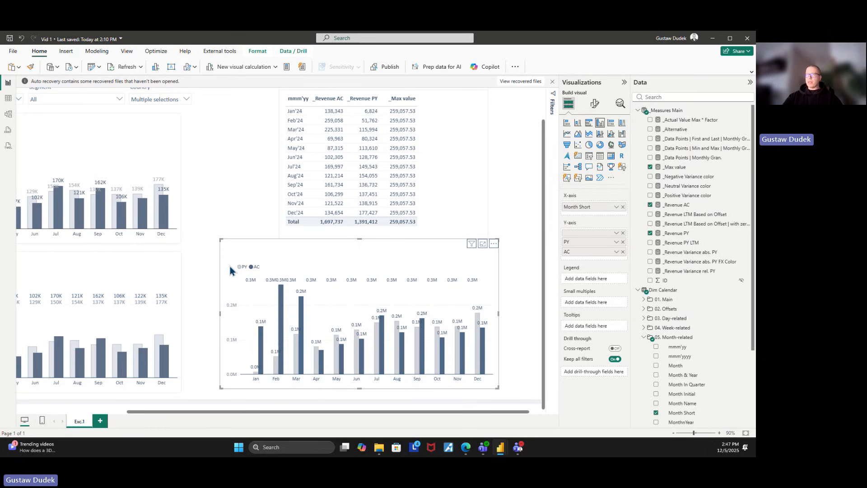
drag(578, 252, 599, 261)
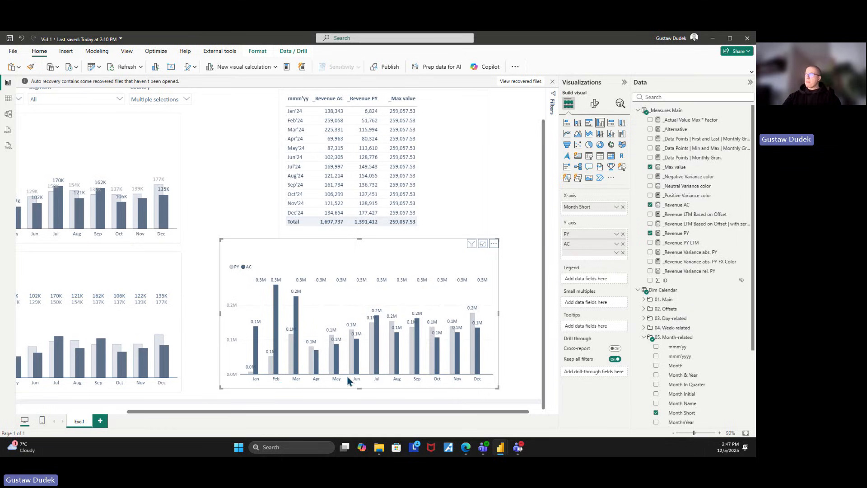
drag(578, 252, 601, 247)
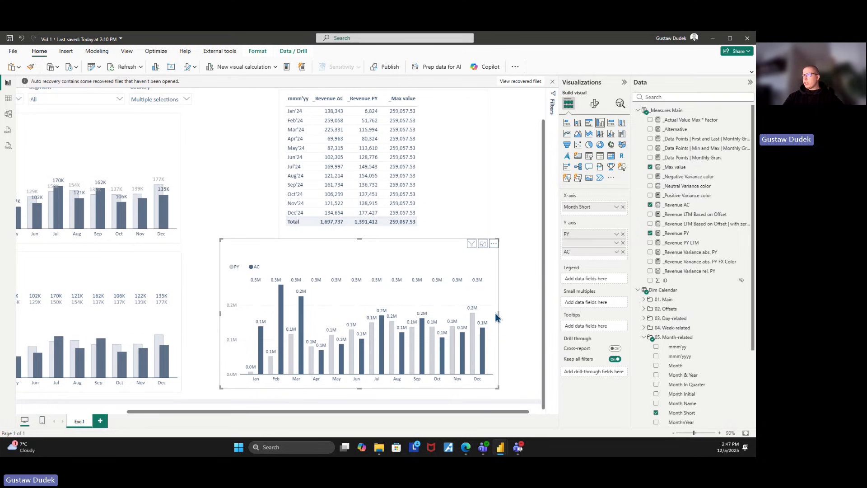
- Widen the new column chart toward the report page's right edge
drag(499, 312, 517, 319)
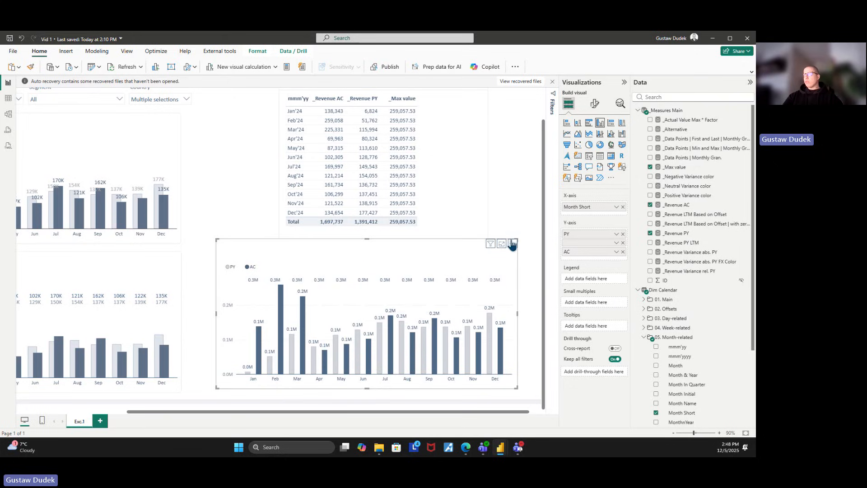
click(597, 107)
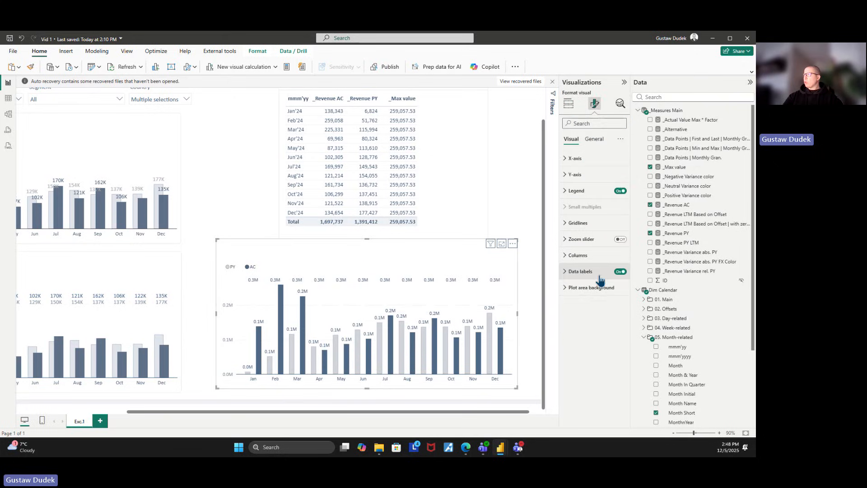
click(620, 239)
click(619, 222)
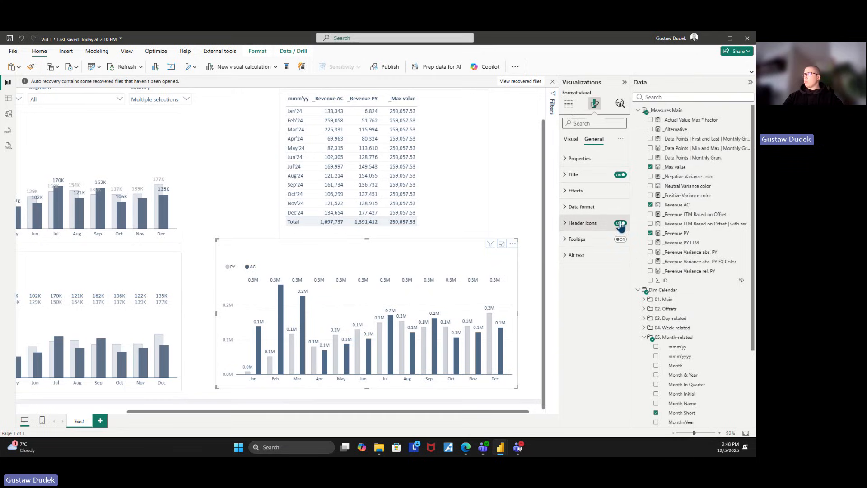
click(572, 140)
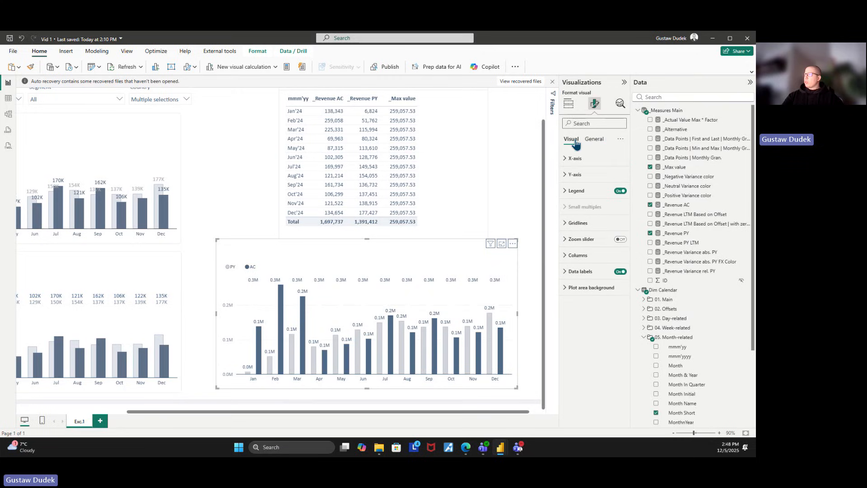
- Turn on column overlap for all series of the chart and set the space between series to 41%
click(580, 255)
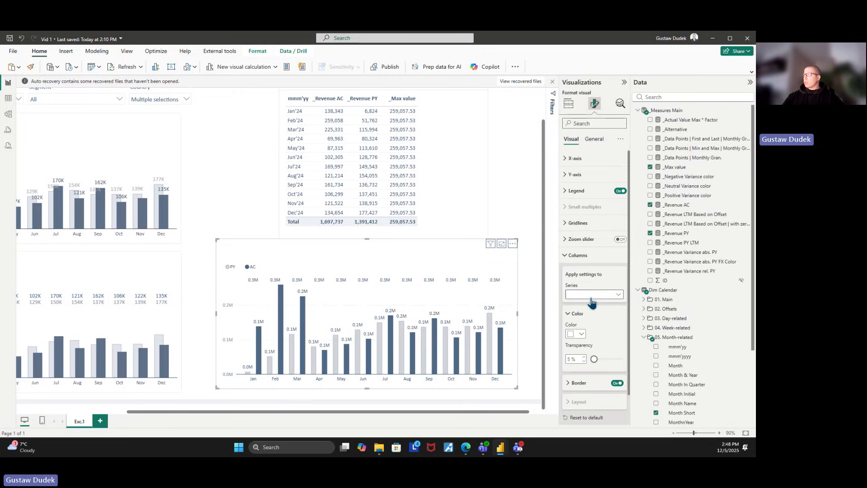
click(594, 294)
click(593, 304)
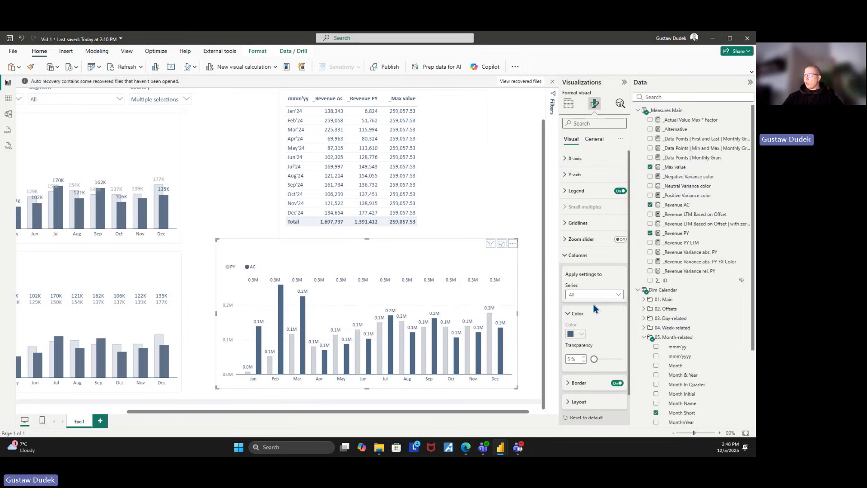
scroll(584, 396, down, 1)
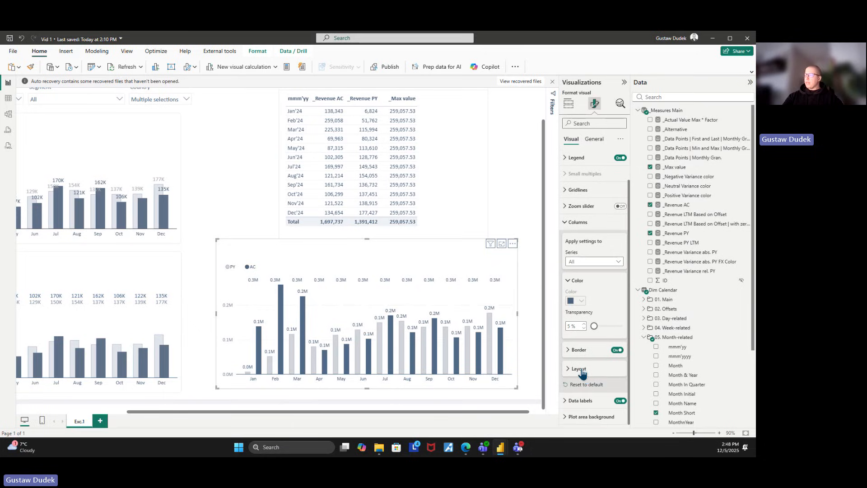
click(580, 369)
scroll(591, 355, down, 3)
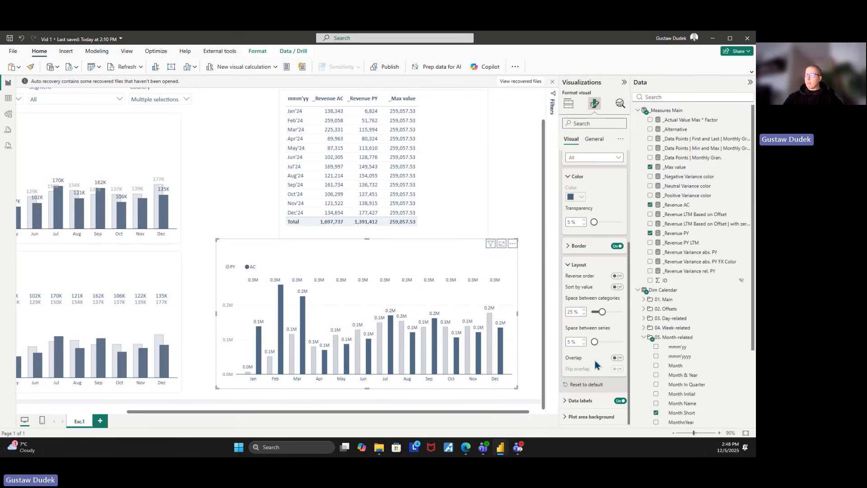
click(617, 358)
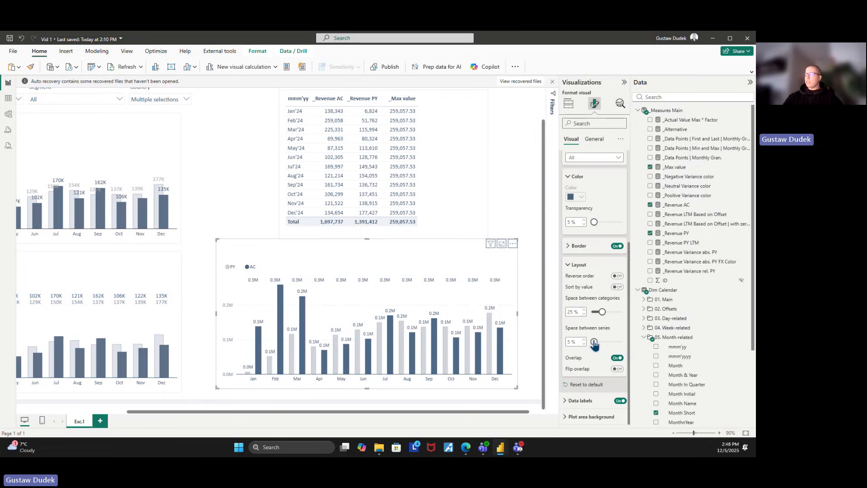
mouse_move(594, 342)
mouse_down()
mouse_move(615, 344)
mouse_move(605, 345)
mouse_up()
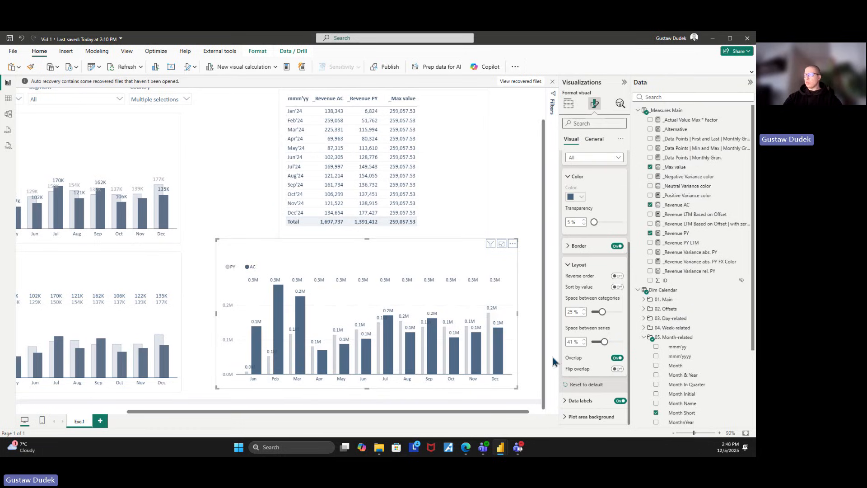
- Set the column color transparency of the blank-named maximum series to 100%
scroll(603, 315, up, 1)
scroll(604, 315, up, 3)
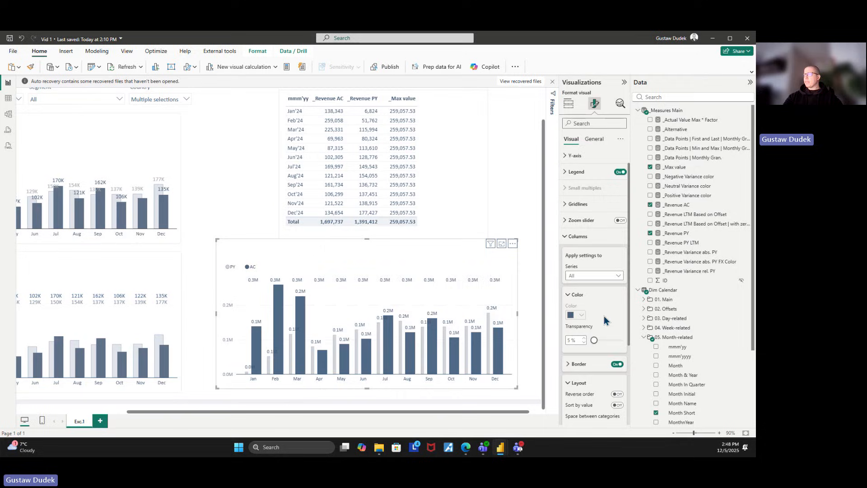
click(595, 276)
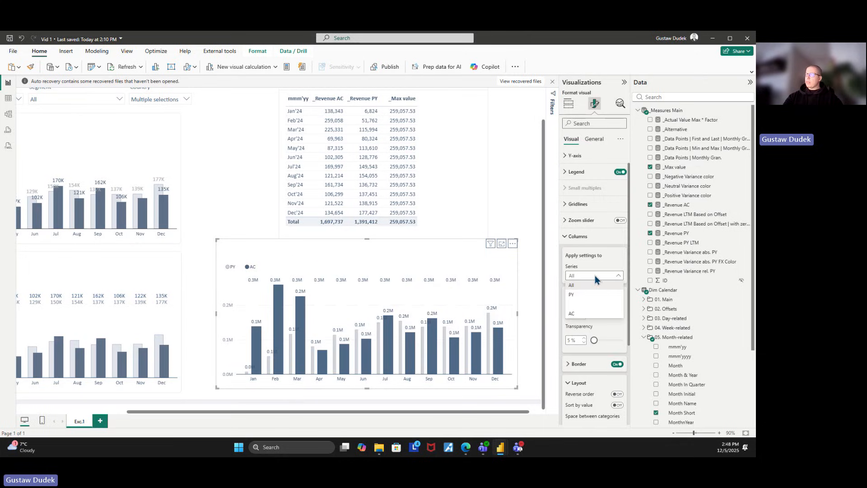
click(579, 304)
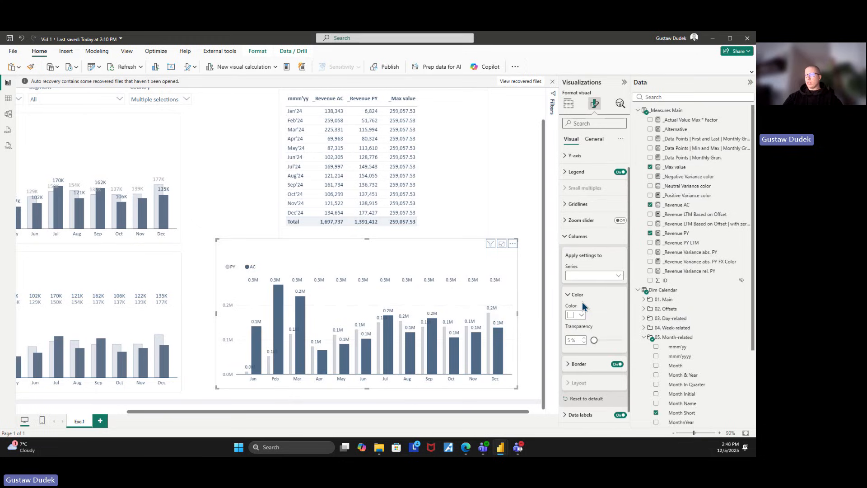
scroll(582, 302, down, 1)
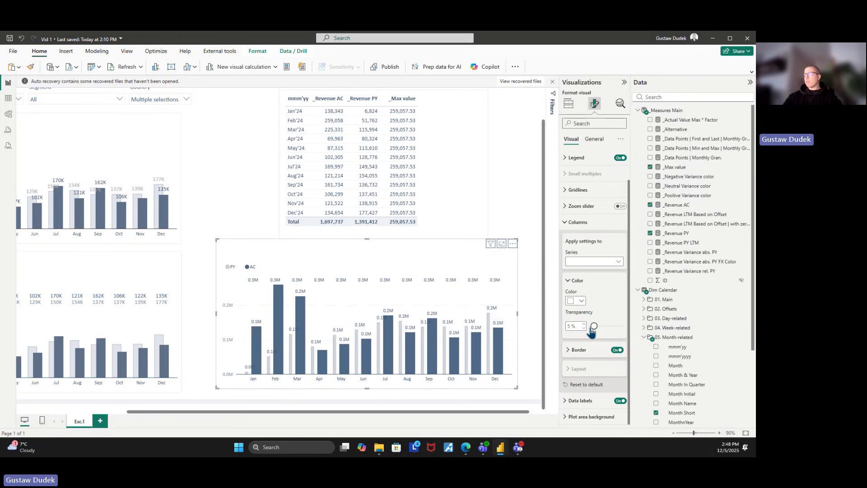
drag(593, 327, 577, 326)
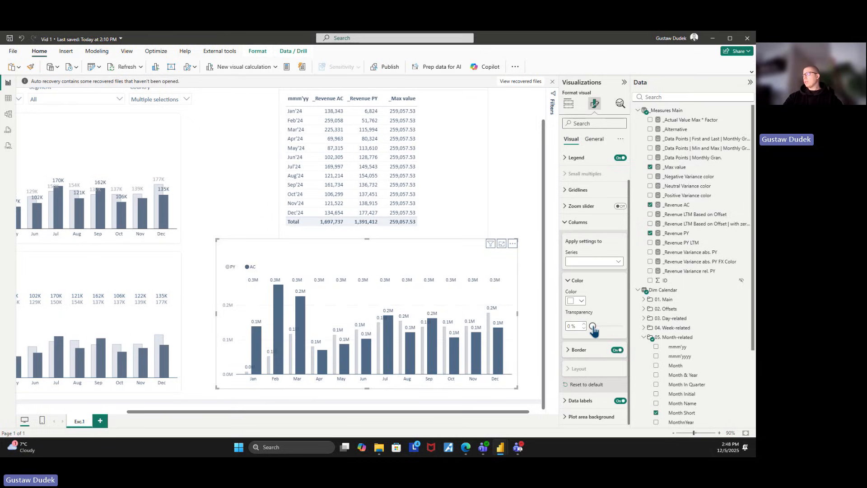
drag(593, 327, 652, 329)
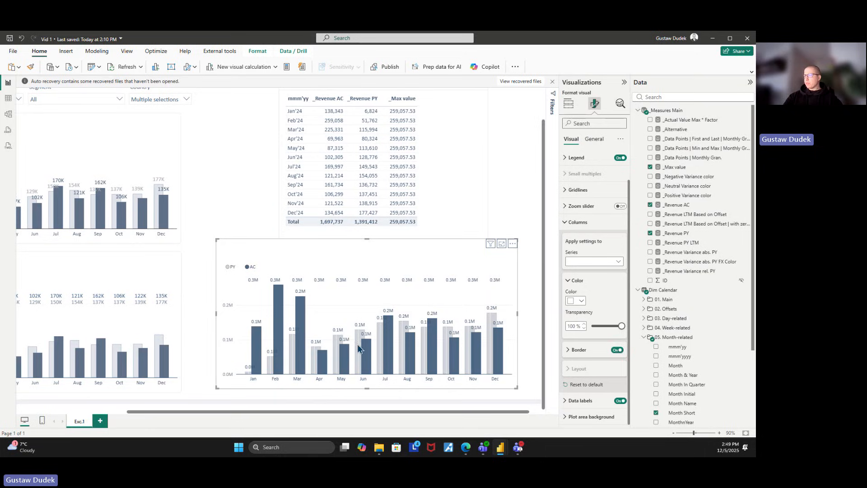
- Set the border transparency of the blank-named maximum series' columns to 100% and turn that border off
click(579, 350)
scroll(582, 352, down, 2)
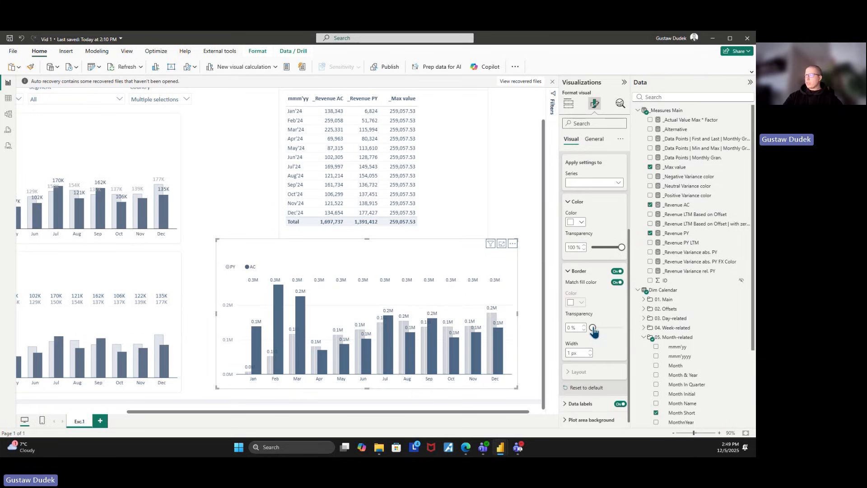
drag(593, 327, 623, 328)
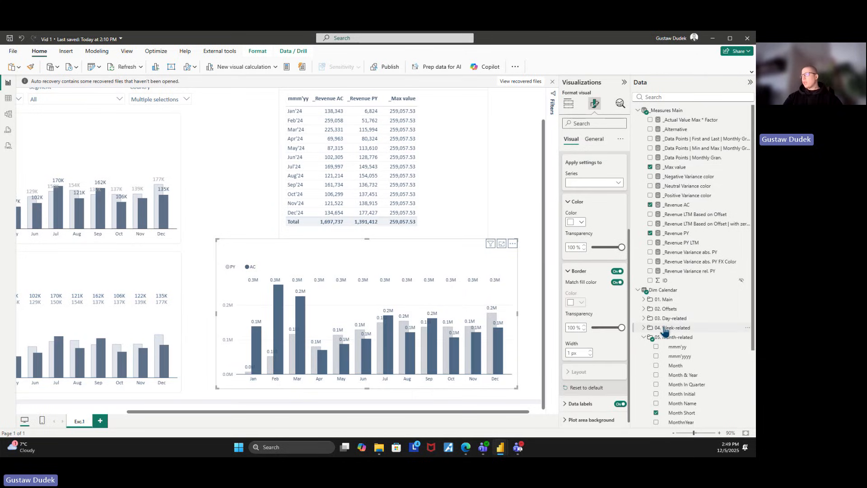
click(617, 273)
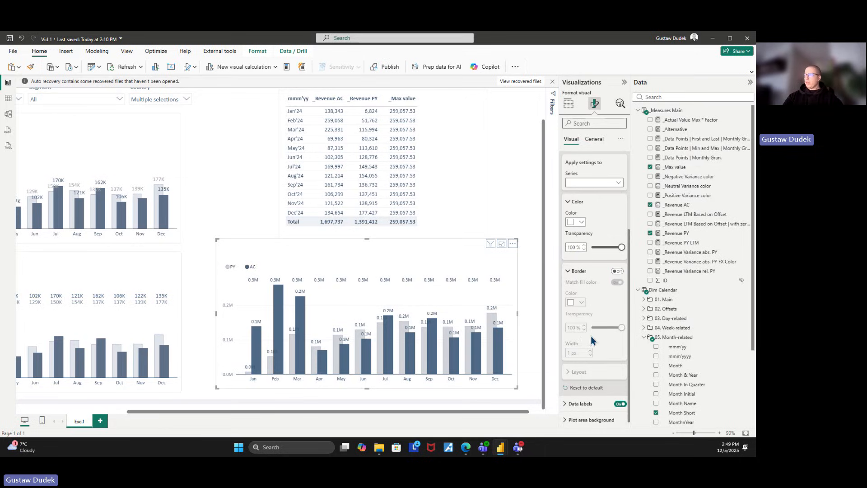
- Try a 30% space between series in the column layout for all series, and set it to 40%
scroll(592, 341, down, 1)
scroll(597, 271, up, 3)
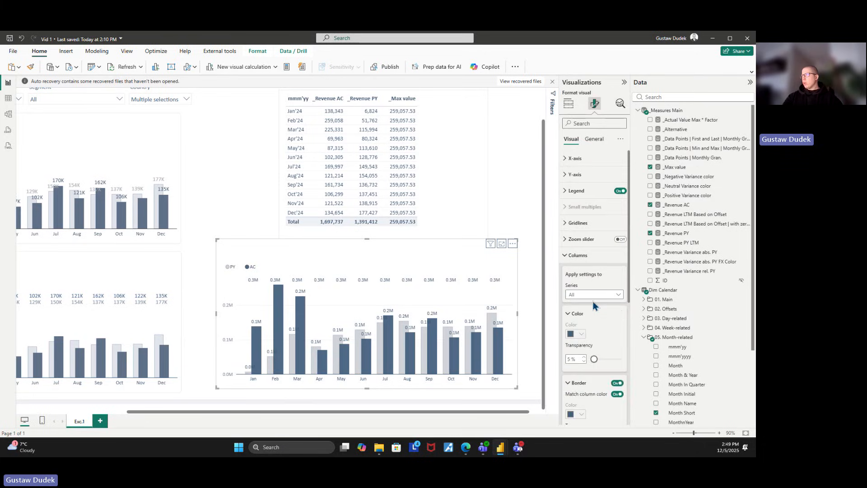
scroll(593, 310, down, 5)
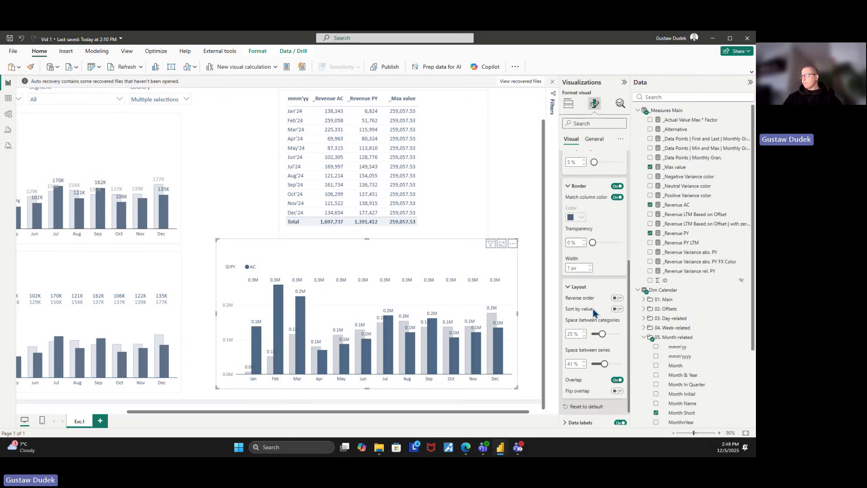
double_click(571, 364)
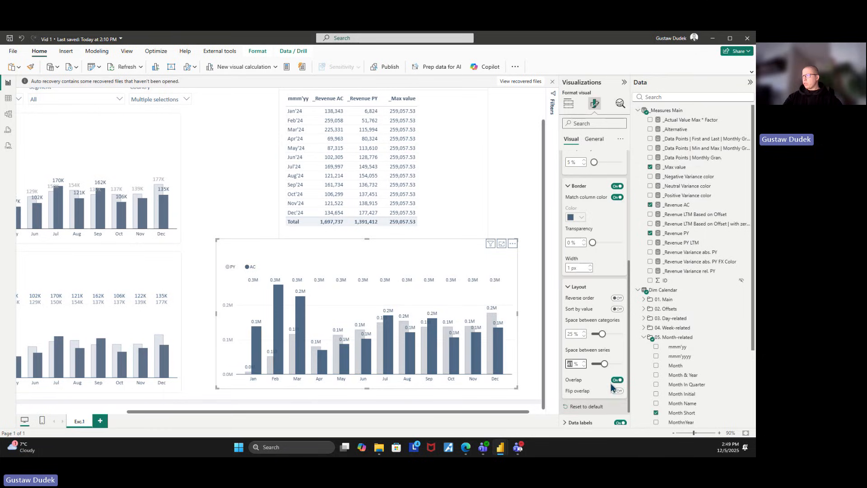
drag(604, 365, 602, 368)
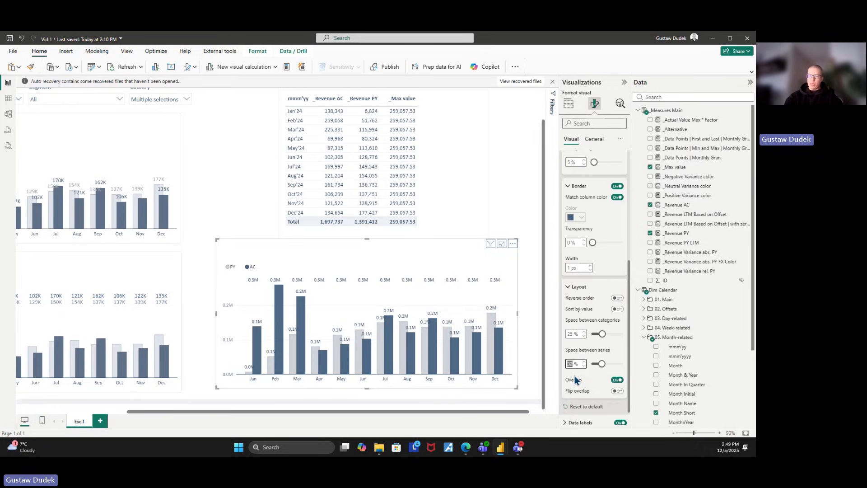
text(30)
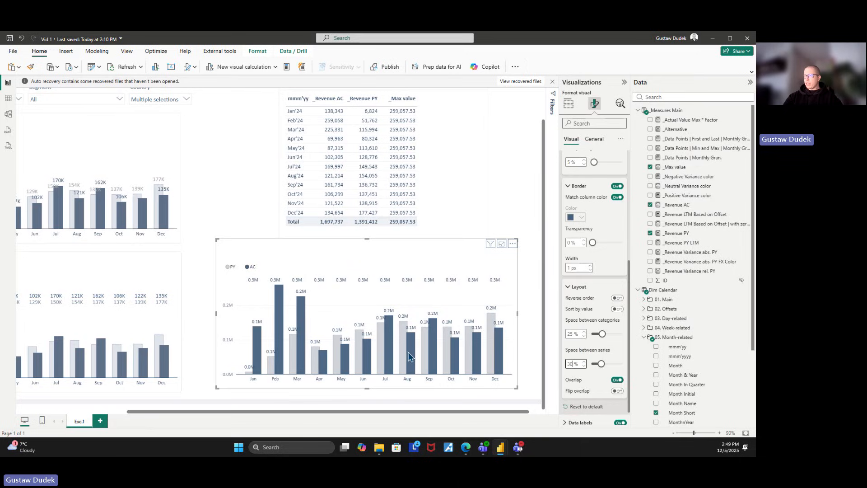
double_click(570, 364)
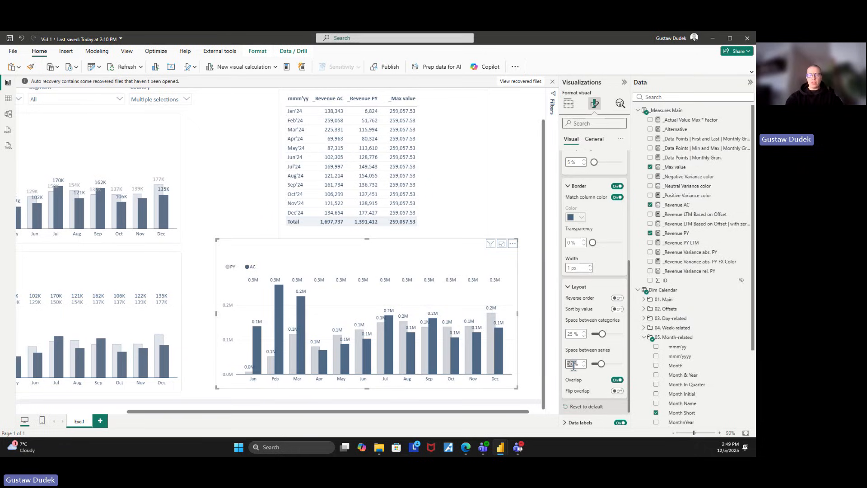
text(40)
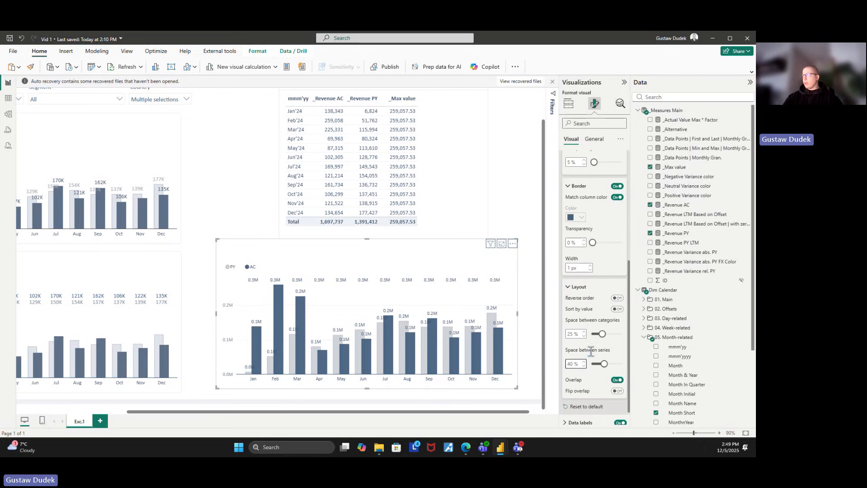
- Increase the space between categories to 35% and shrink the column chart slightly in width and height
click(583, 332)
click(584, 332)
click(583, 332)
click(583, 332)
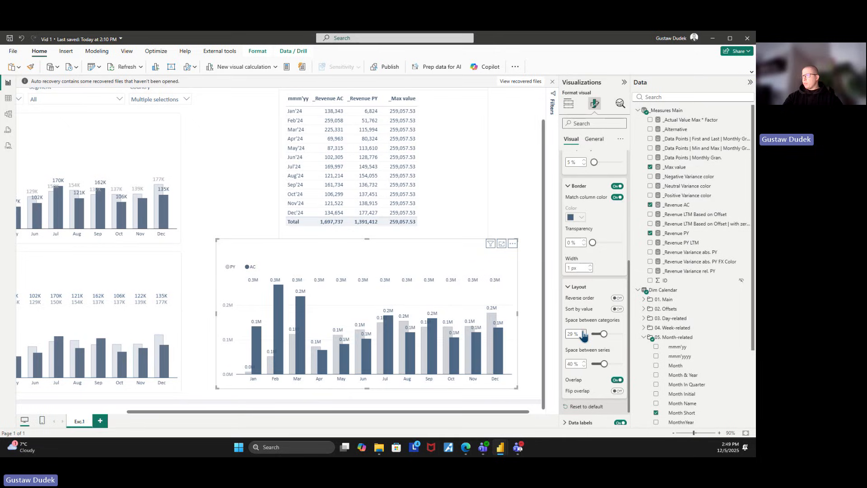
click(584, 332)
click(584, 332)
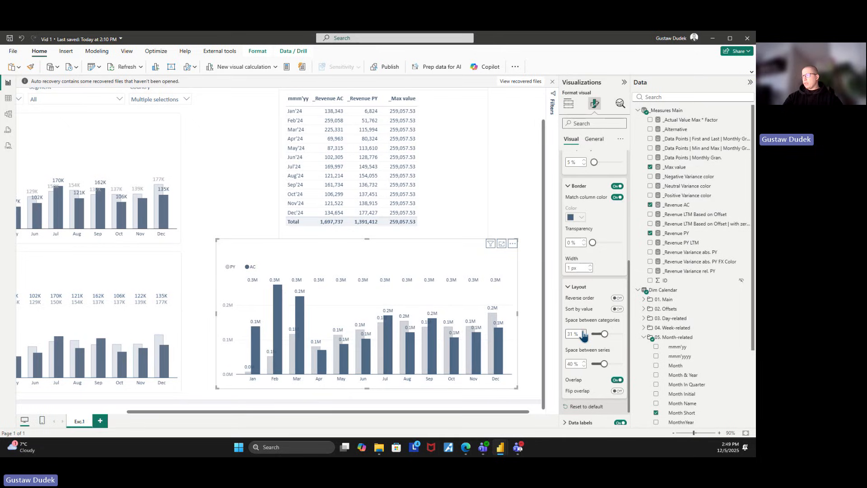
click(584, 332)
click(584, 332)
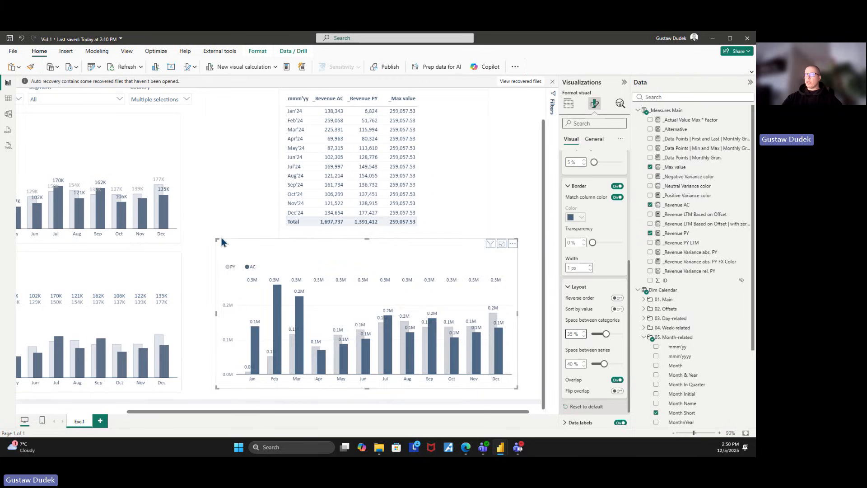
drag(222, 239, 232, 255)
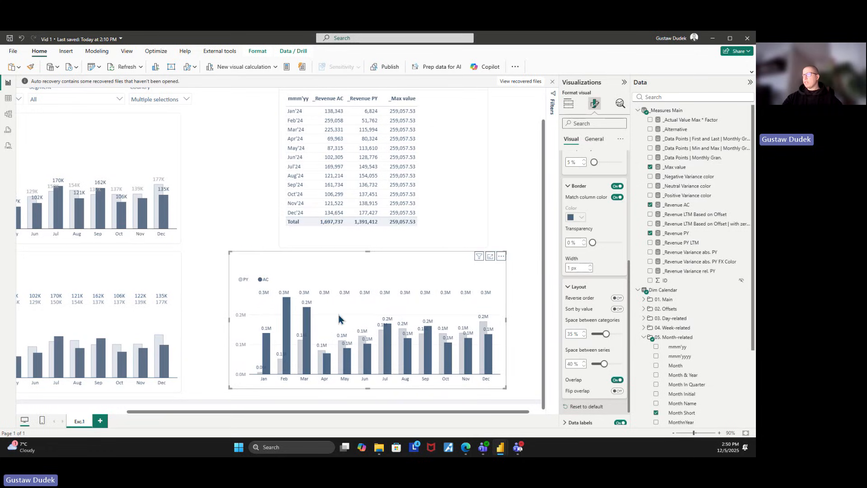
- Turn off the data labels for the PY and AC series, and select the blank-named series in the label settings
scroll(587, 343, down, 1)
click(580, 400)
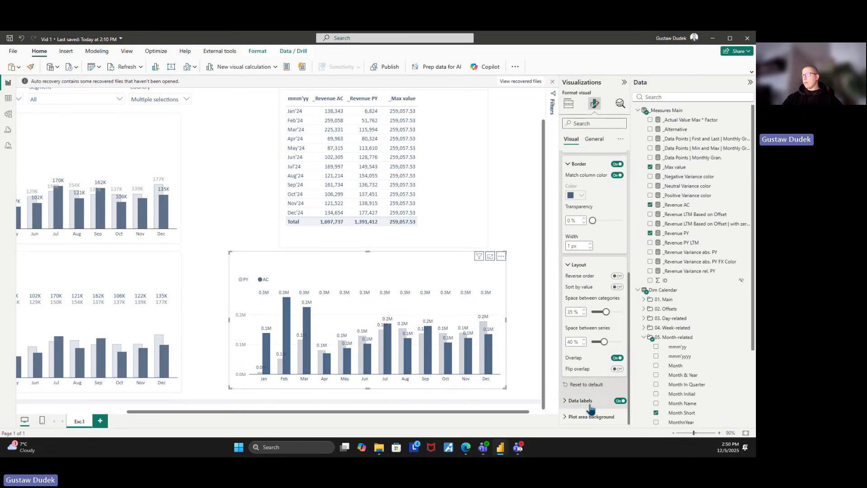
scroll(587, 393, down, 9)
click(580, 242)
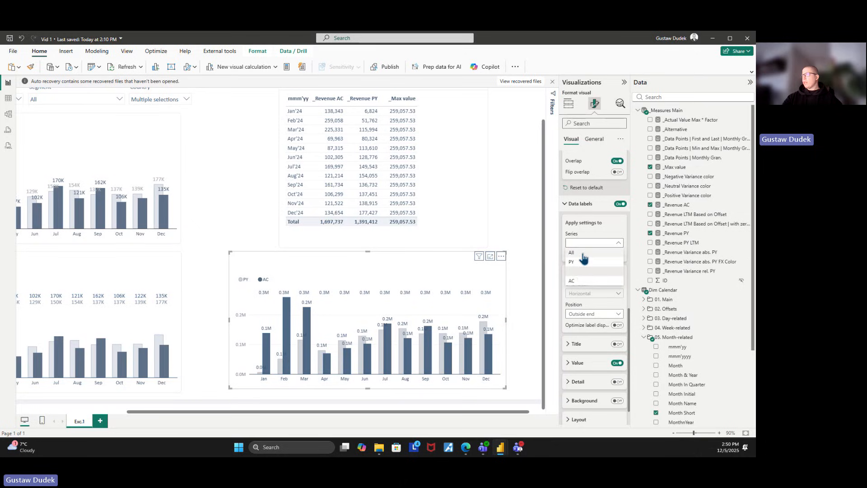
click(587, 283)
click(617, 254)
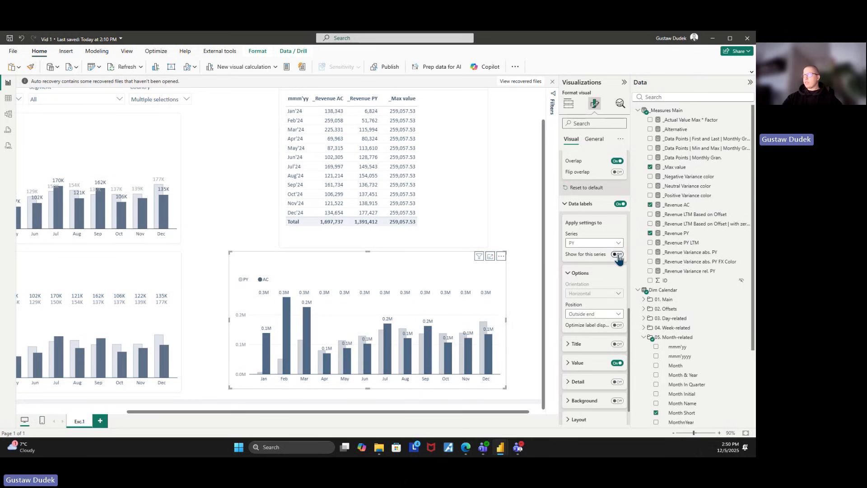
click(582, 280)
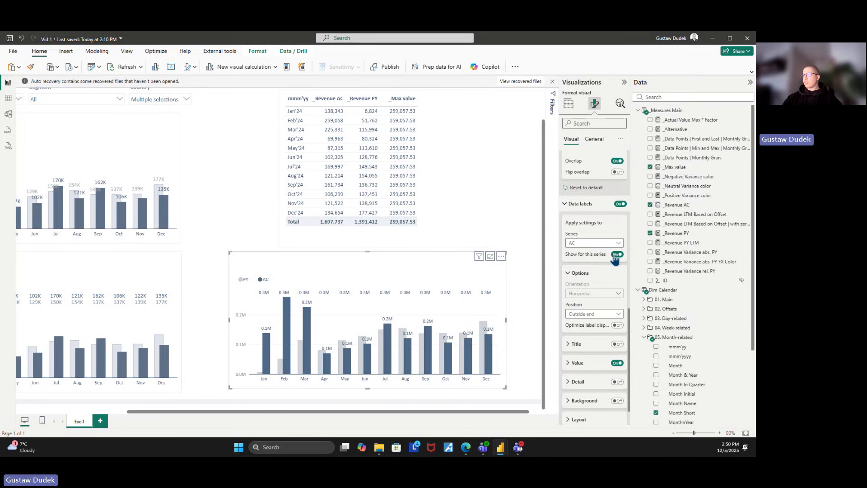
click(616, 256)
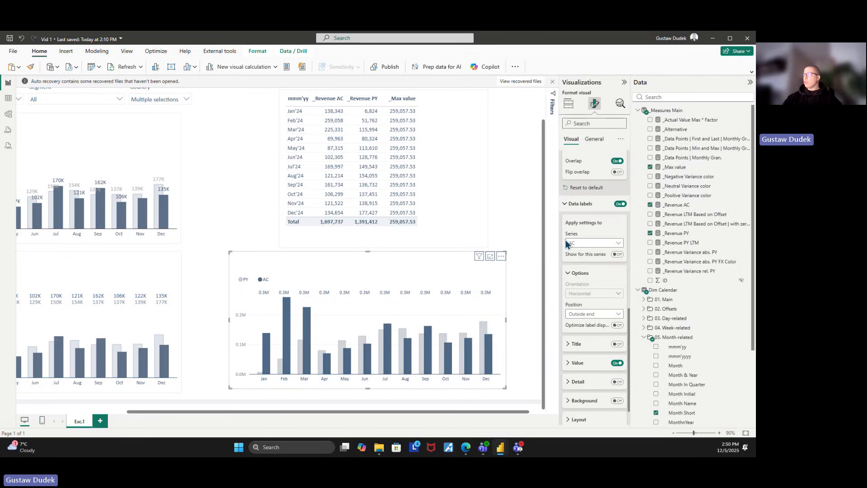
click(592, 243)
click(592, 271)
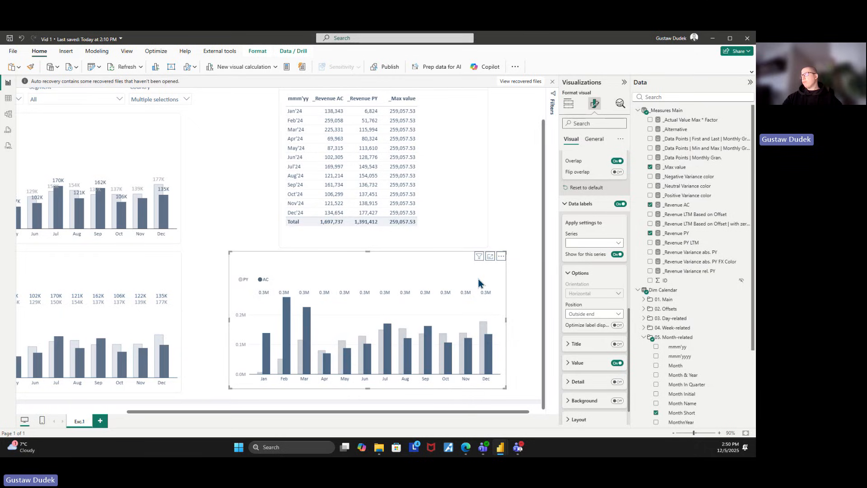
- Change the multiplier in the _Max value measure's __Result variable to 1.3 and commit the formula
click(675, 167)
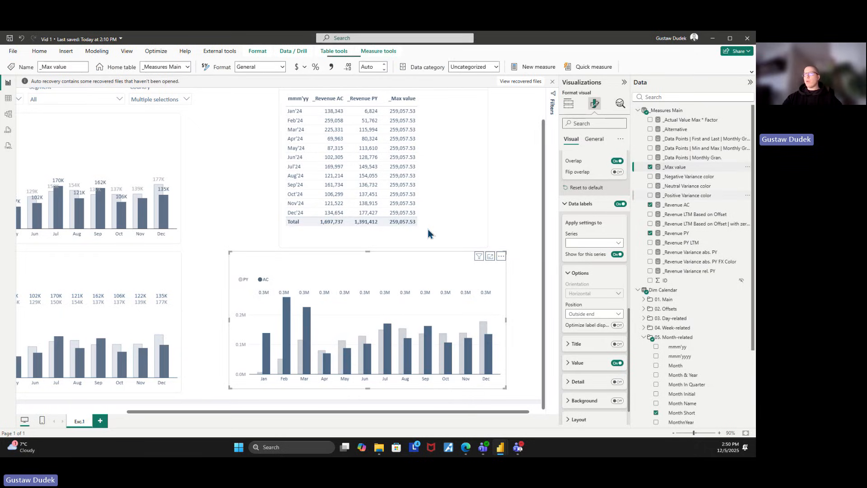
click(552, 95)
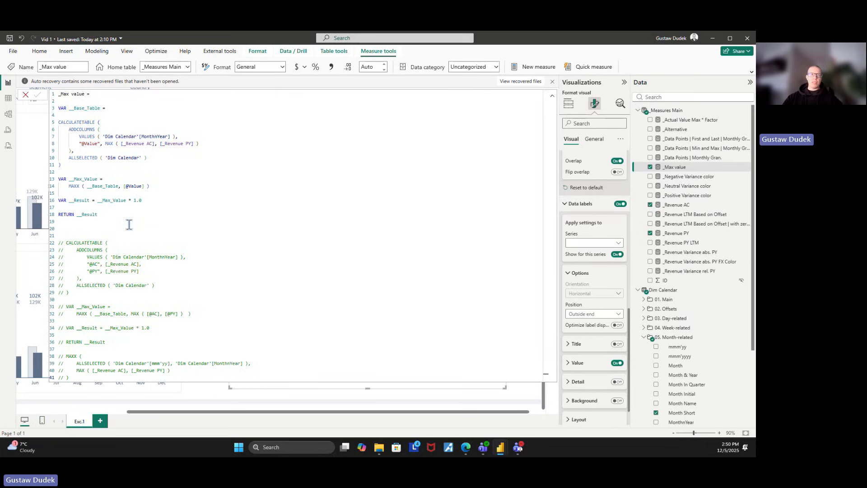
double_click(138, 201)
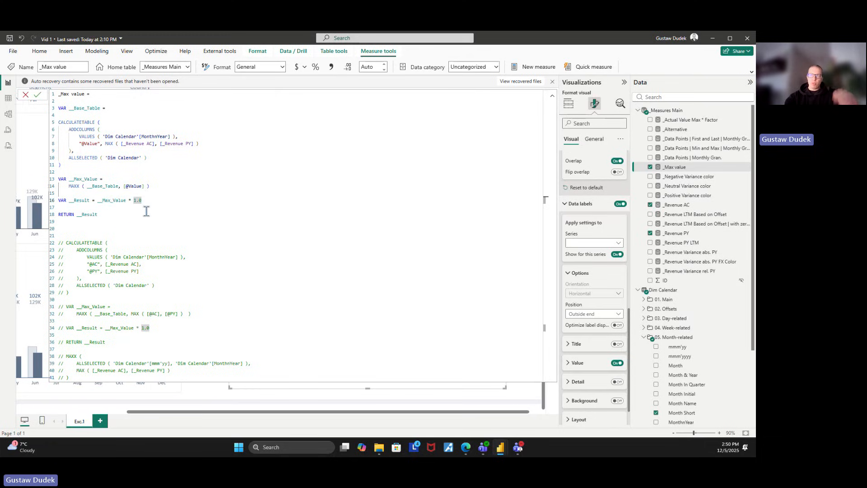
text(1.)
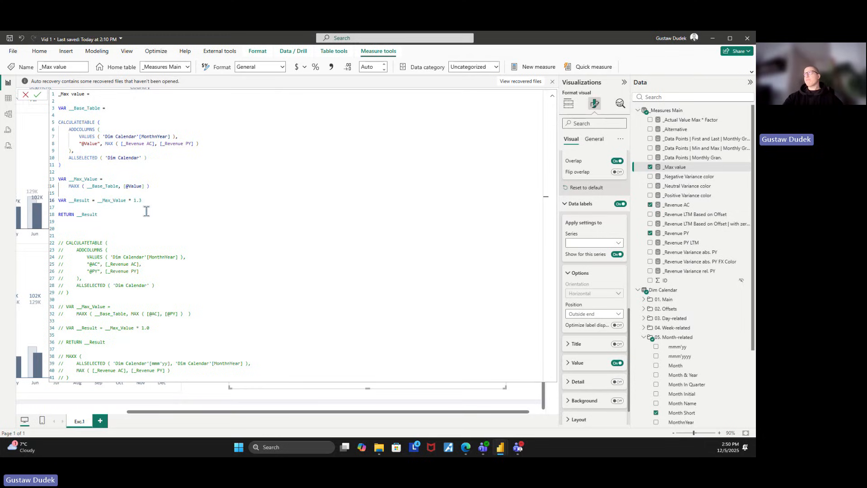
click(553, 98)
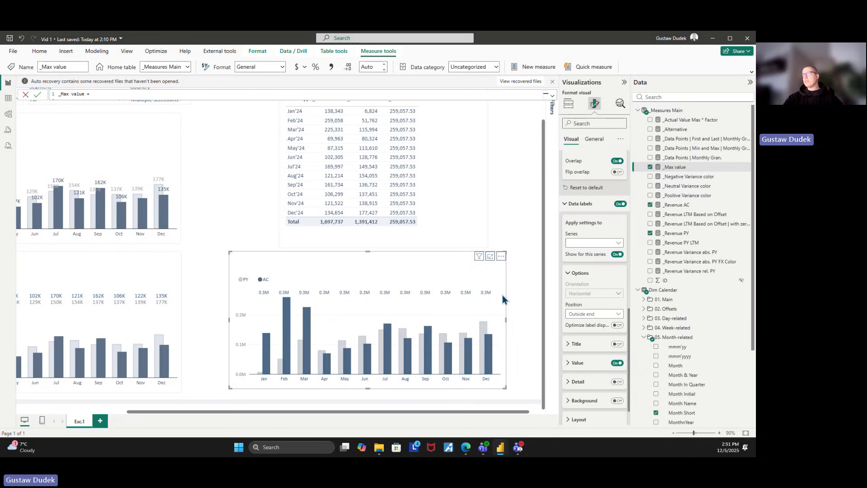
click(38, 95)
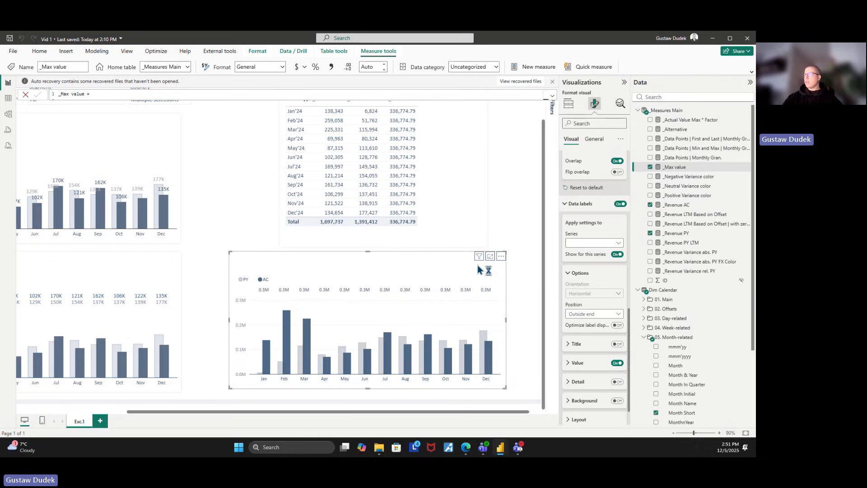
click(588, 244)
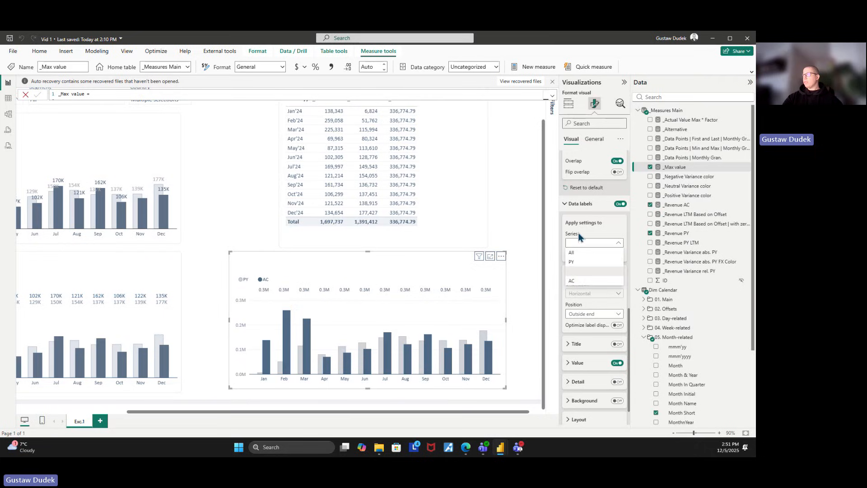
click(576, 262)
click(578, 363)
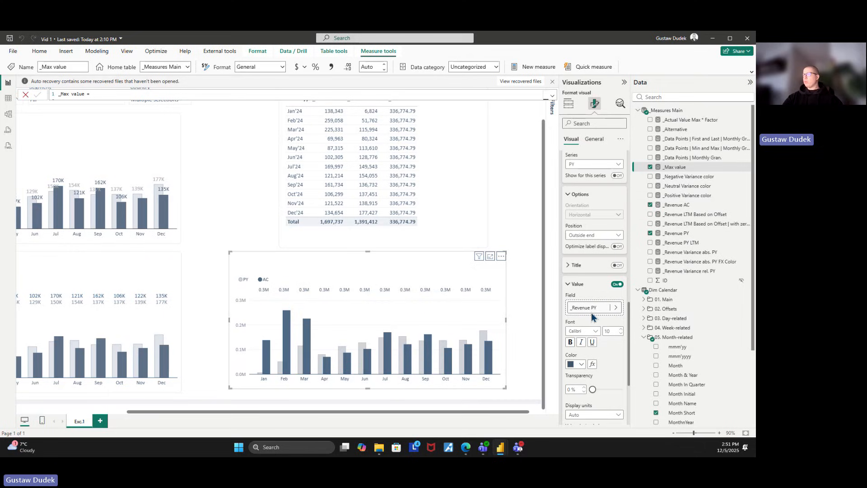
- In the data label settings, select the blank-named series and set its label value field to _Revenue AC
scroll(588, 294, up, 3)
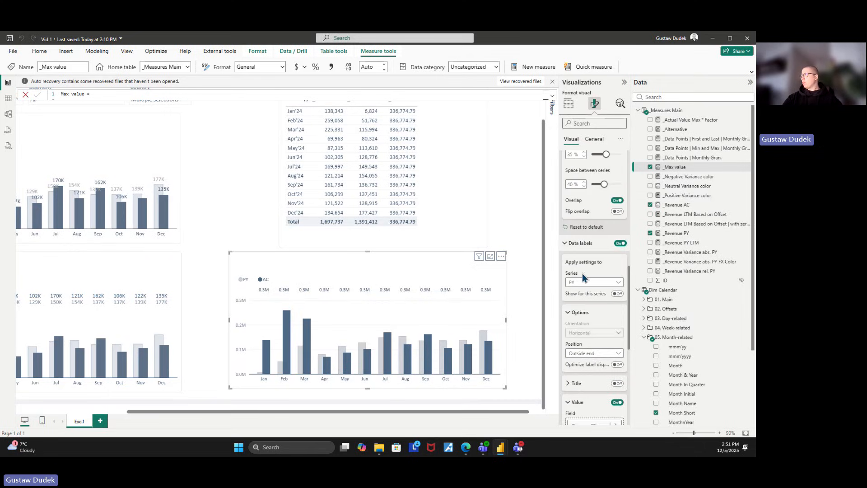
scroll(593, 251, up, 5)
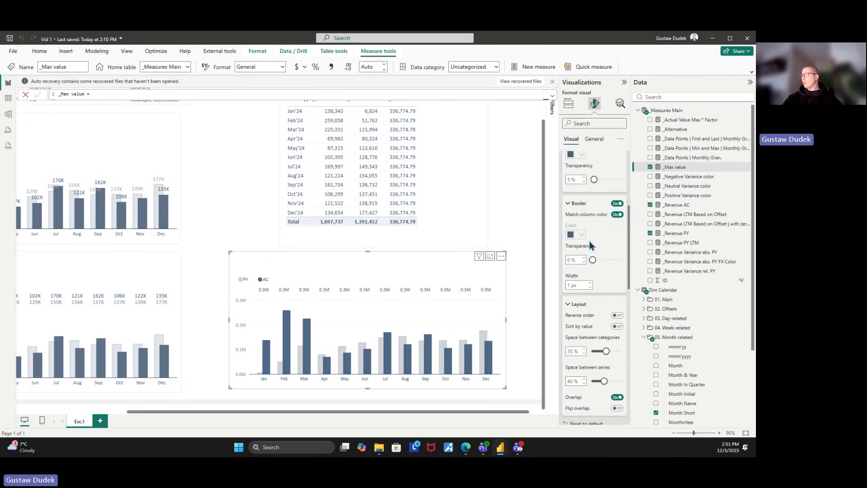
scroll(579, 203, up, 4)
click(580, 233)
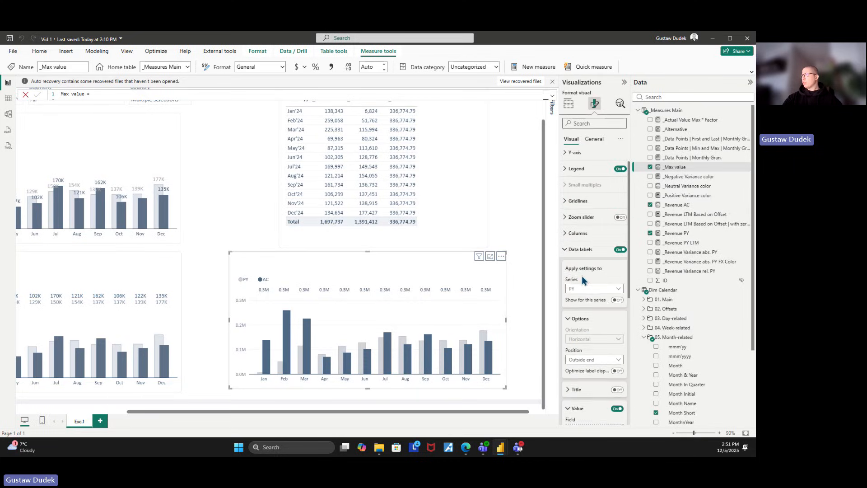
scroll(585, 271, down, 1)
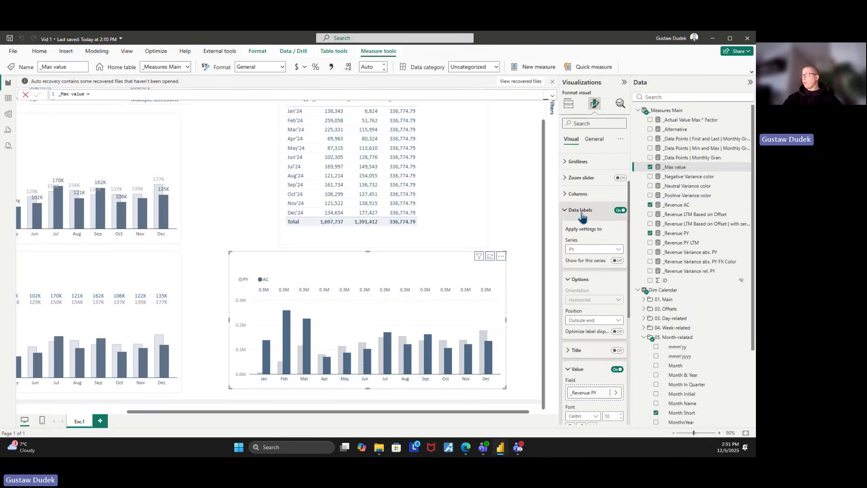
click(580, 250)
click(575, 278)
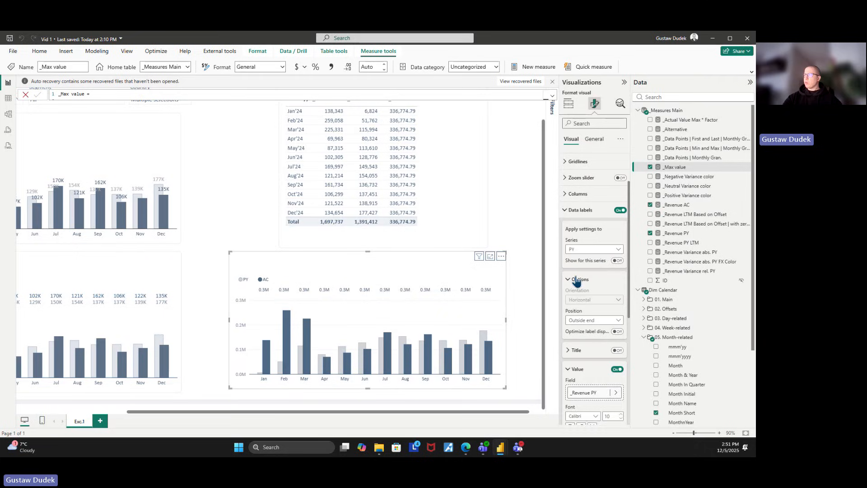
scroll(578, 266, down, 1)
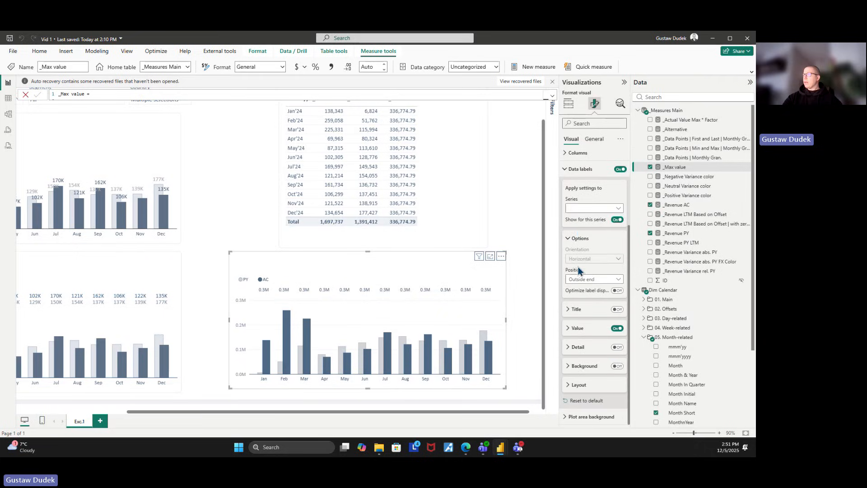
click(584, 328)
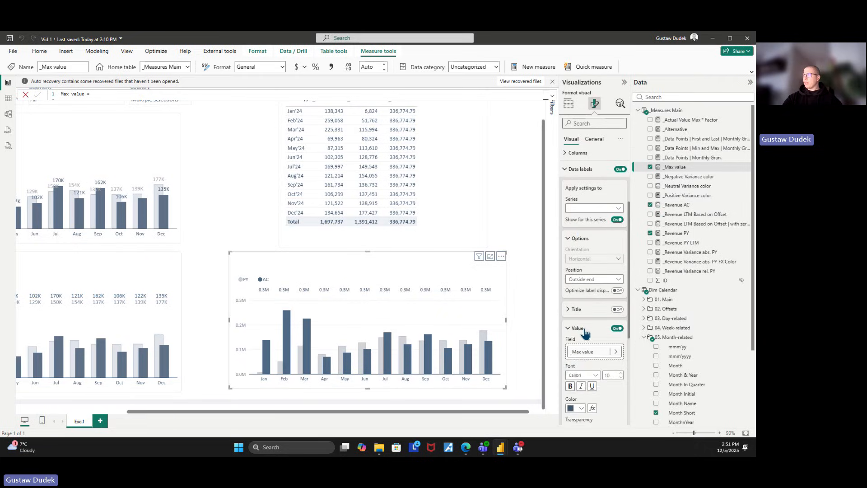
scroll(584, 333, down, 1)
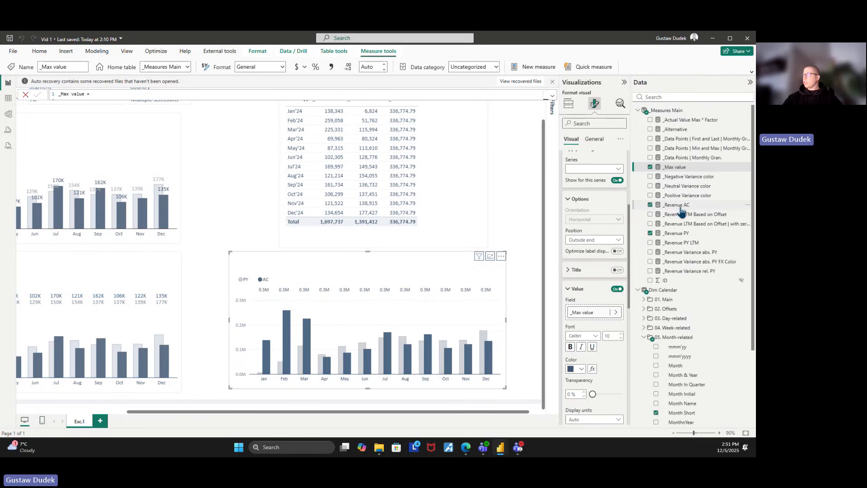
drag(685, 209, 594, 320)
- Set the display units of the blank-named series' label value to Thousands
scroll(595, 319, down, 1)
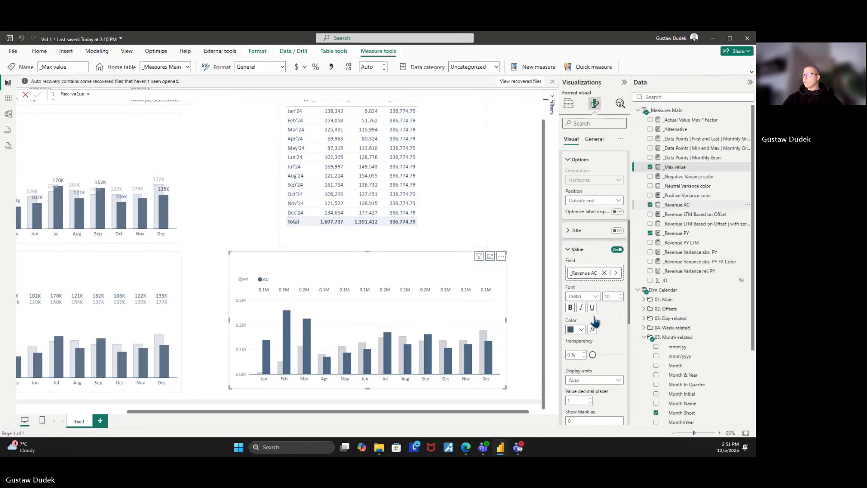
click(597, 379)
click(594, 332)
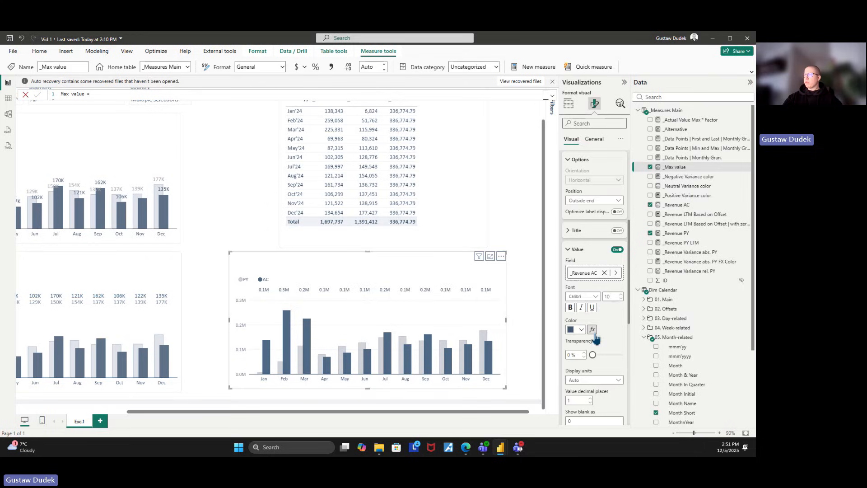
scroll(595, 338, down, 1)
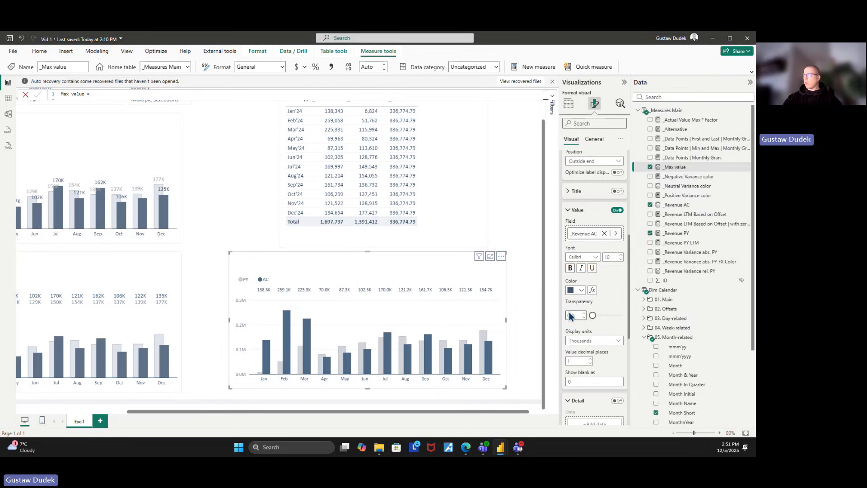
- Turn on the label detail for the blank-named series and use _Revenue PY as its data
scroll(585, 320, down, 1)
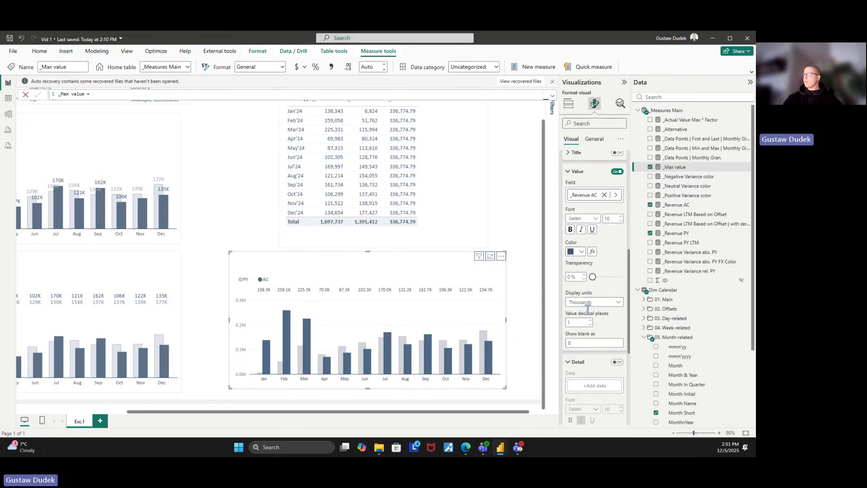
click(616, 362)
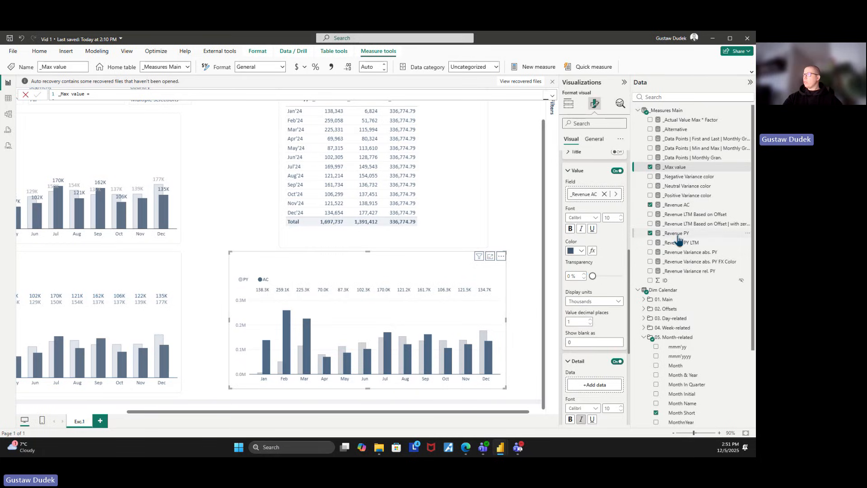
drag(676, 233, 610, 389)
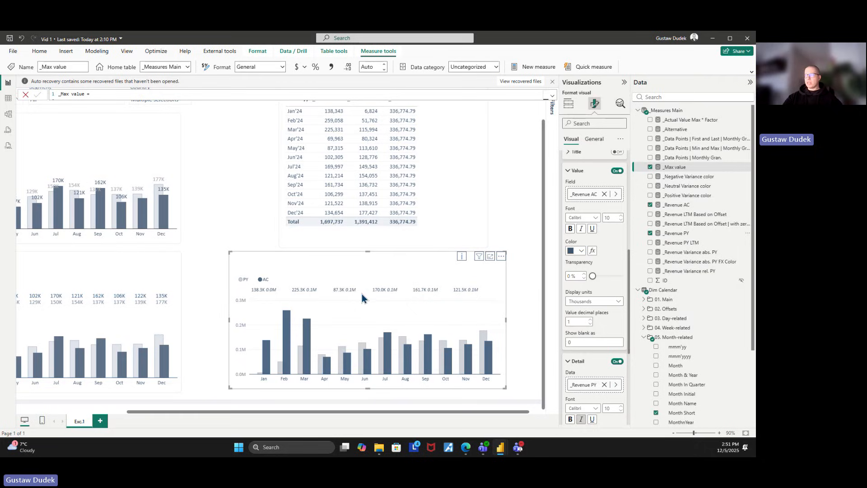
- Change the data label layout of the blank-named series to Multi-line
scroll(616, 357, down, 3)
scroll(613, 365, down, 3)
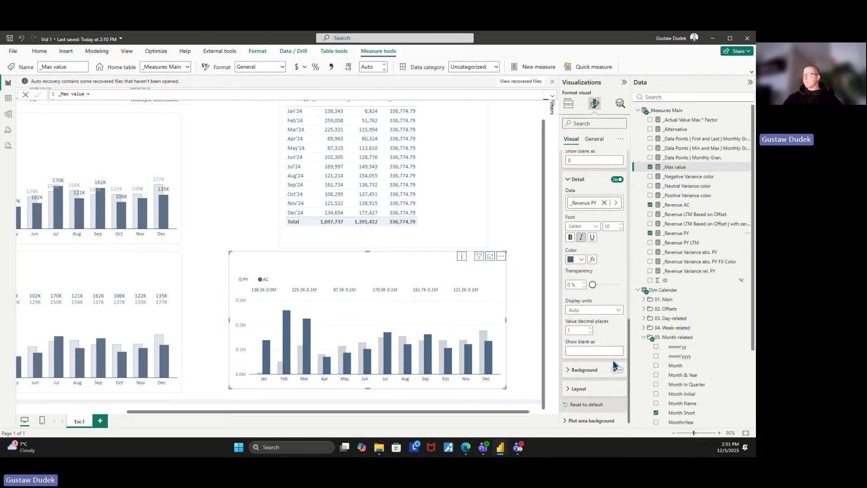
scroll(592, 385, down, 1)
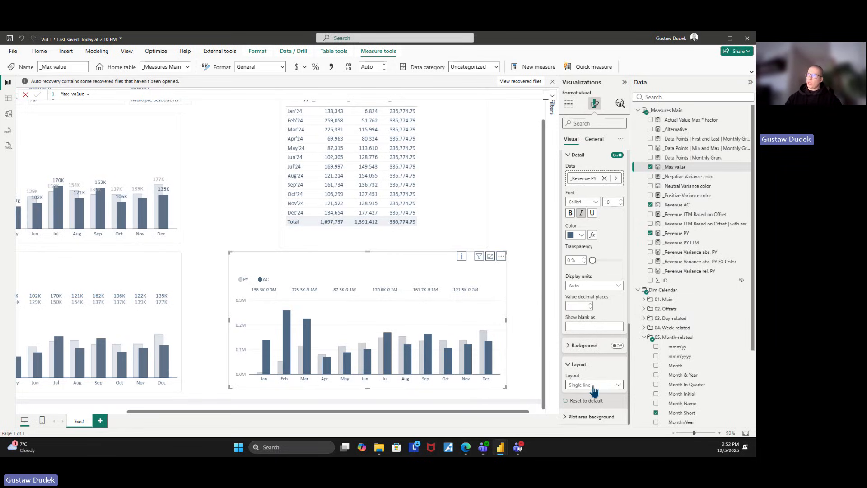
click(594, 388)
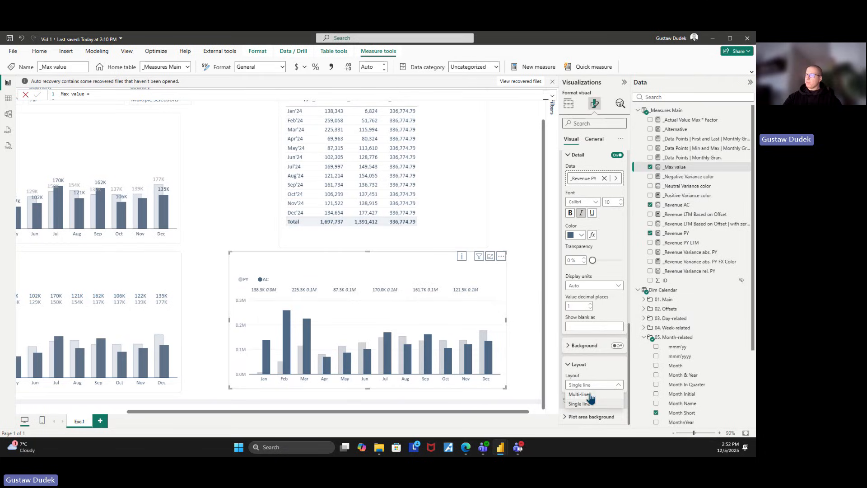
click(589, 403)
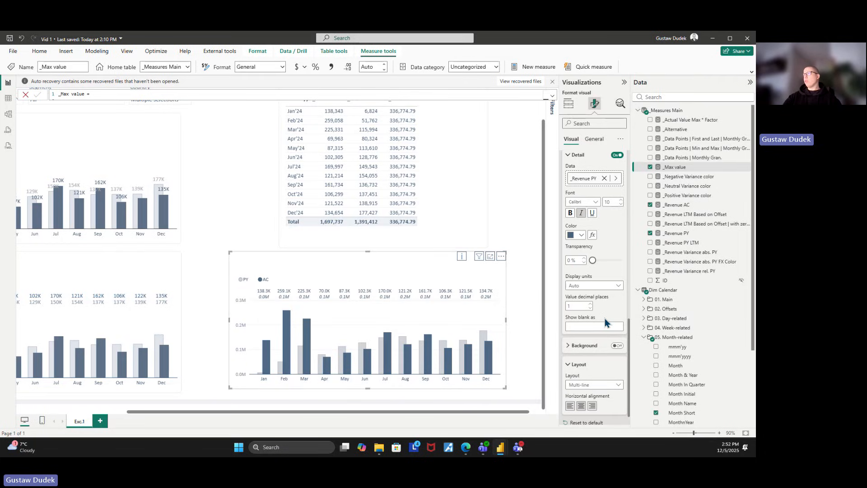
- Format the _Revenue PY label detail with Thousands as display units and 0 decimal places
scroll(592, 298, up, 2)
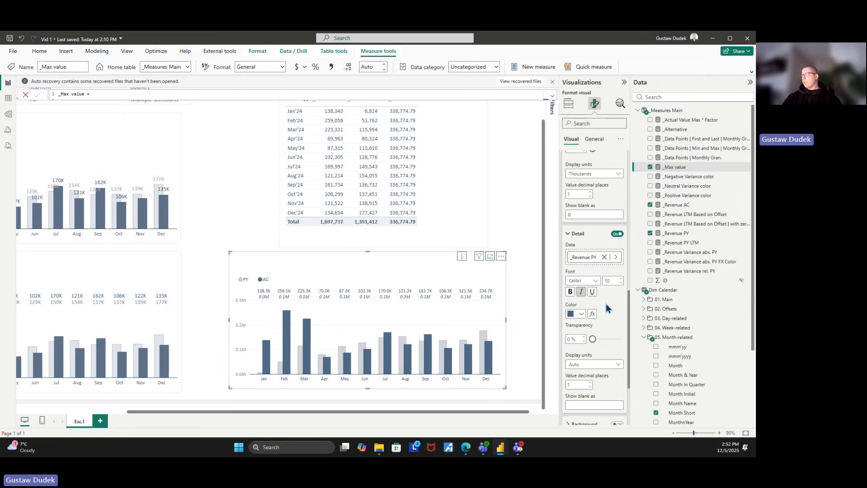
click(598, 365)
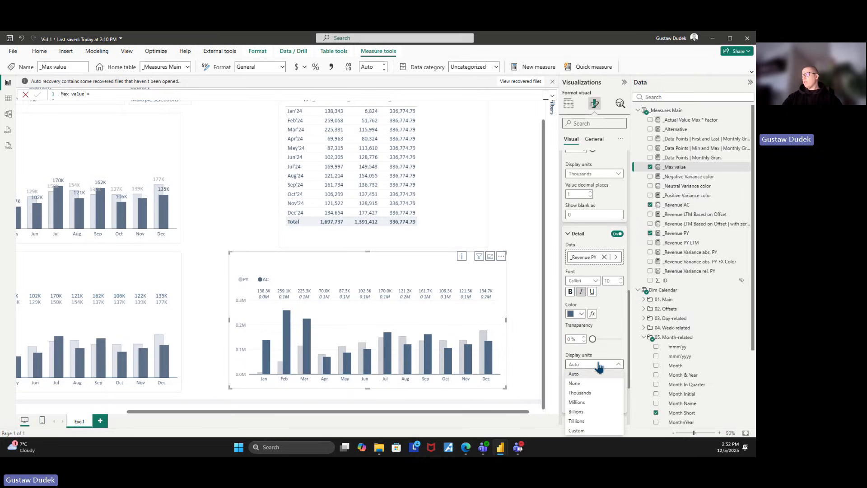
click(595, 392)
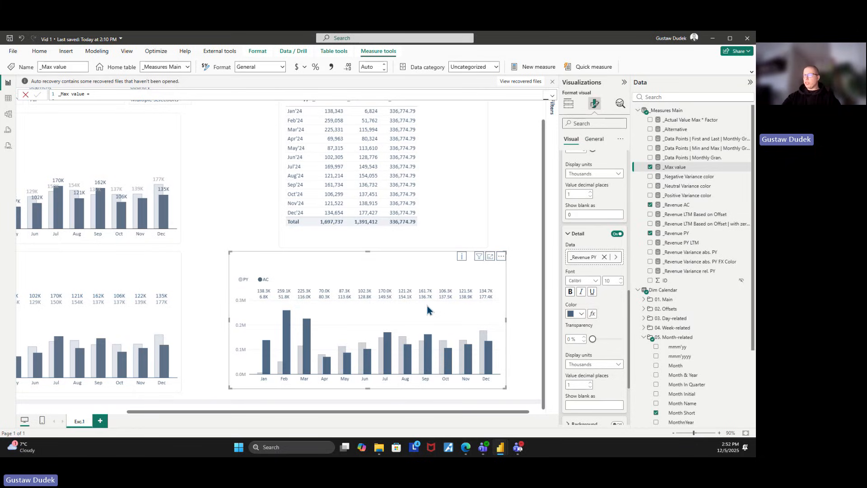
click(590, 386)
scroll(593, 260, up, 2)
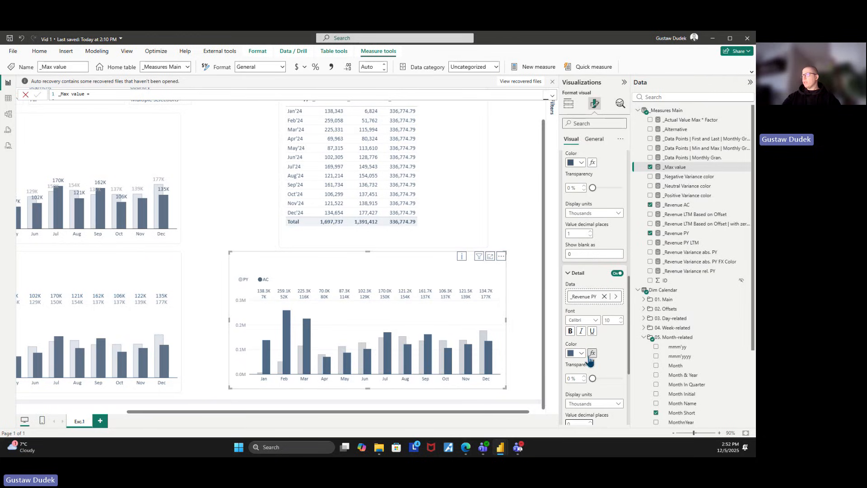
- Set the _Revenue AC label value to 0 decimal places and make it bold
scroll(581, 400, down, 2)
scroll(581, 400, up, 6)
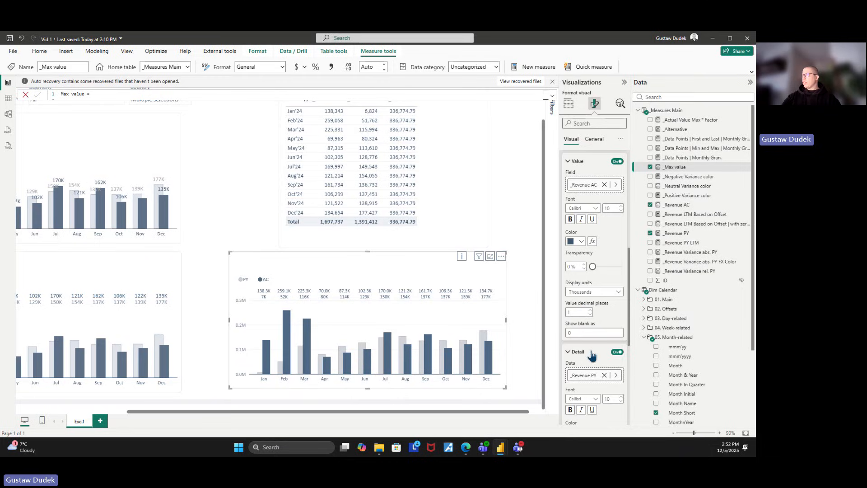
click(590, 314)
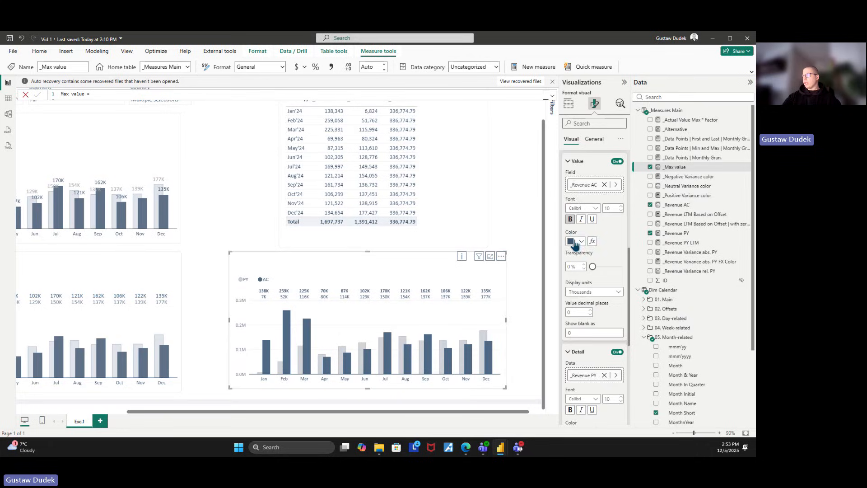
- Color the _Revenue PY label detail with the grey theme color
scroll(574, 247, down, 3)
click(581, 314)
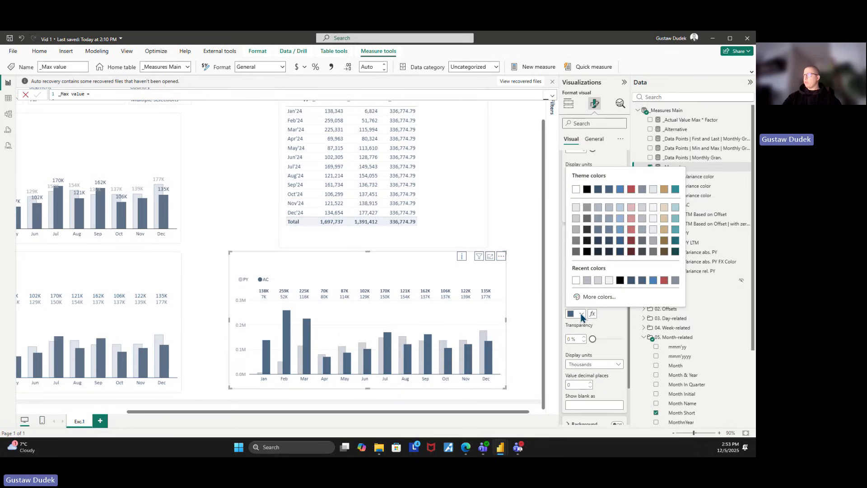
click(643, 198)
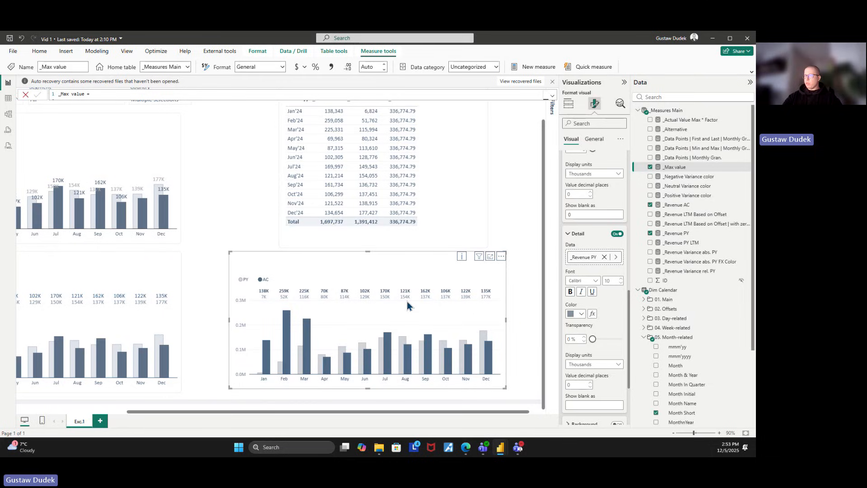
- Try a lighter shade of grey for the _Revenue PY label detail, and return to the base theme grey
click(579, 315)
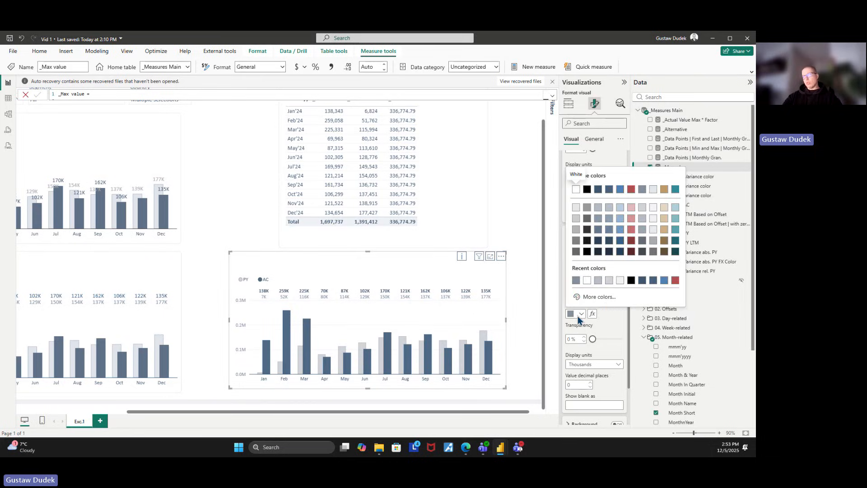
click(642, 229)
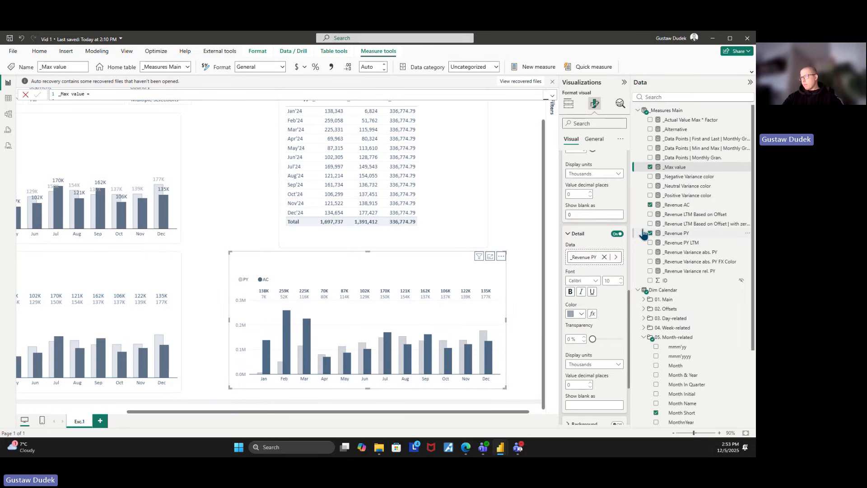
click(576, 315)
click(644, 195)
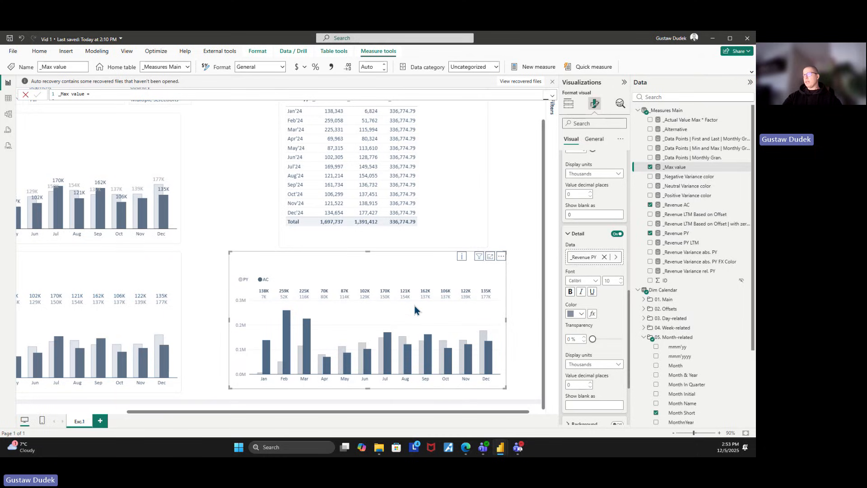
- Shorten the monthly revenue table and move it up and to the right, over the page header
click(454, 211)
drag(383, 300, 434, 216)
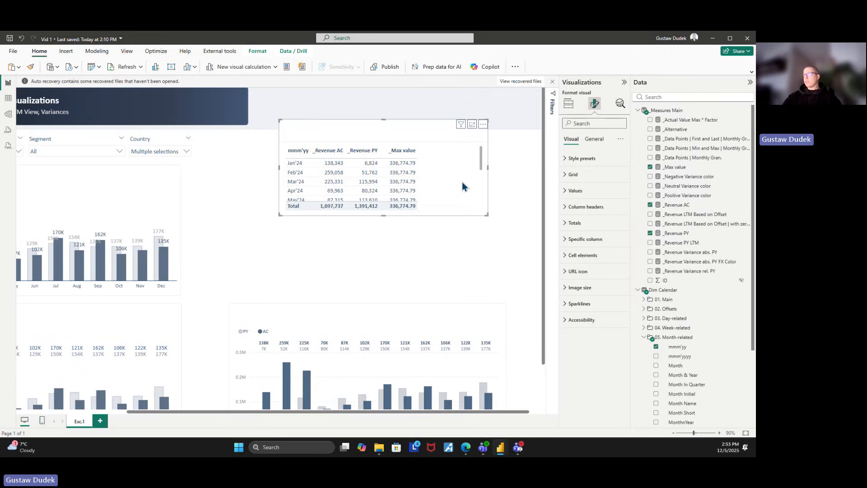
drag(462, 182, 531, 140)
drag(452, 175, 456, 120)
- Move the new column chart up into the freed space, level with the upper Revenue - YoY Comparison chart
click(407, 333)
drag(407, 333, 397, 205)
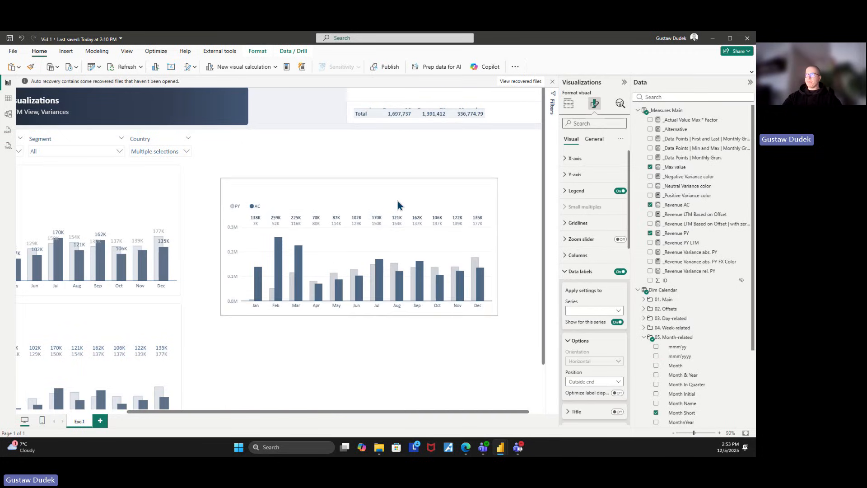
click(505, 119)
click(421, 199)
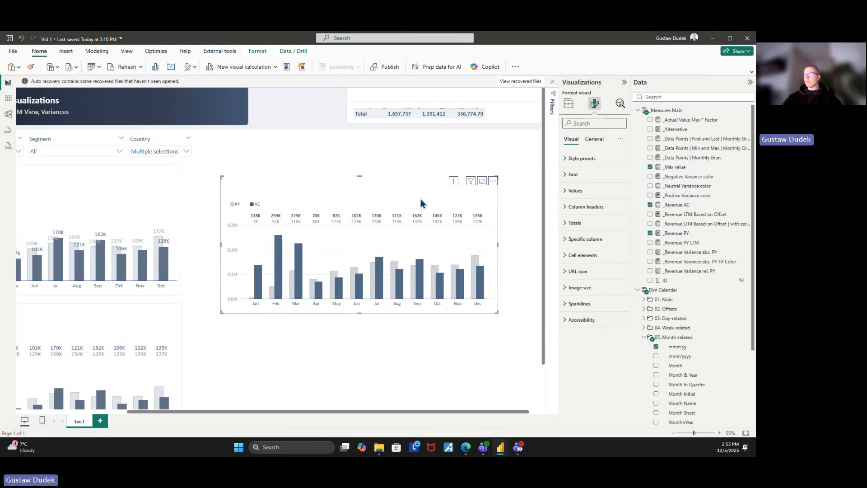
scroll(399, 229, down, 2)
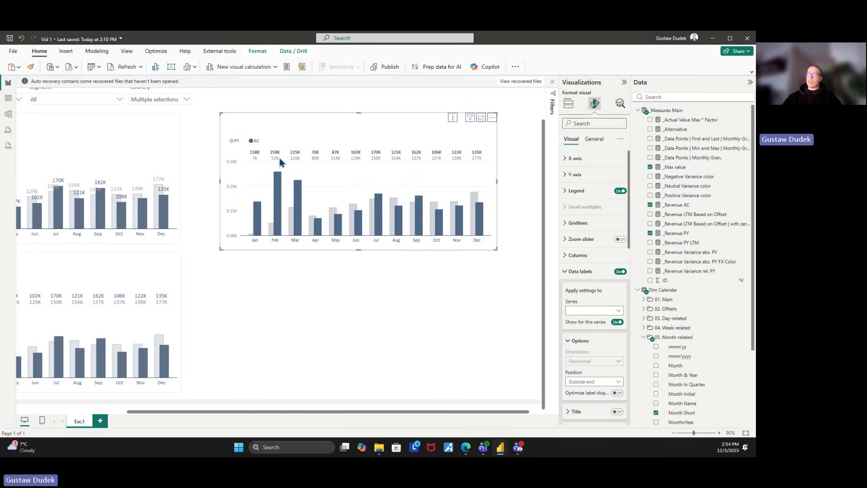
drag(346, 411, 264, 410)
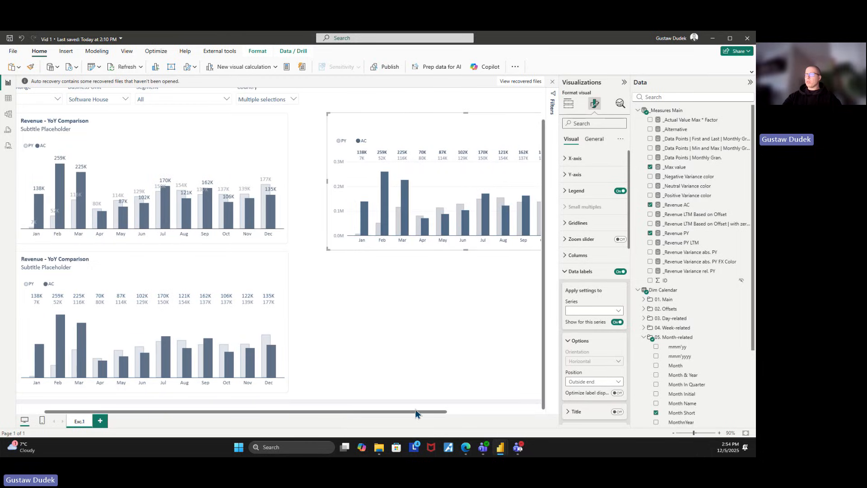
drag(413, 413, 493, 413)
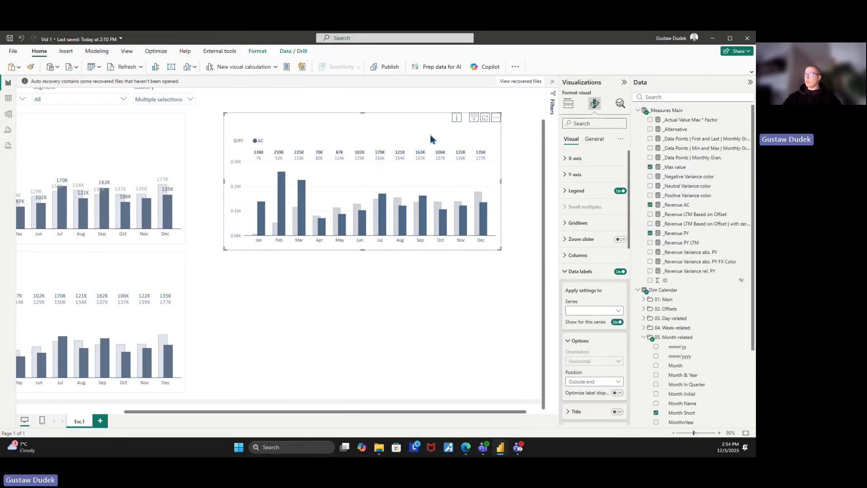
- Turn off the Y-axis values of the new column chart and move the chart slightly upward
click(575, 176)
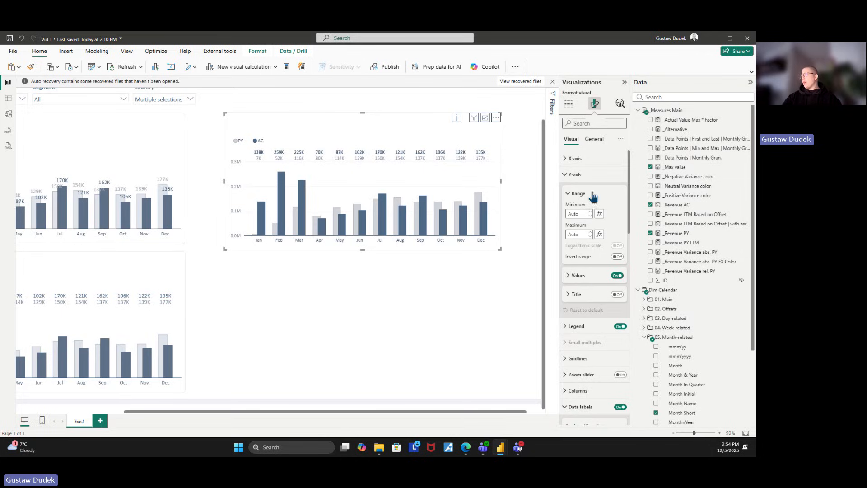
click(617, 277)
click(618, 276)
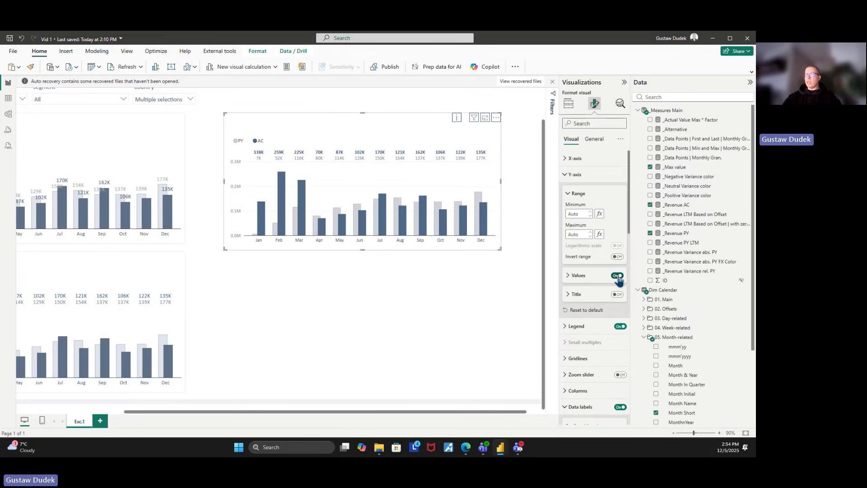
click(618, 276)
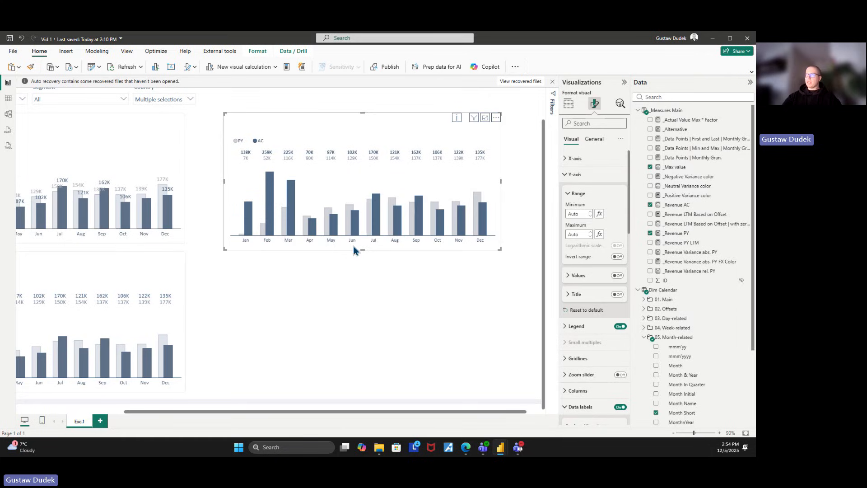
drag(382, 137, 389, 123)
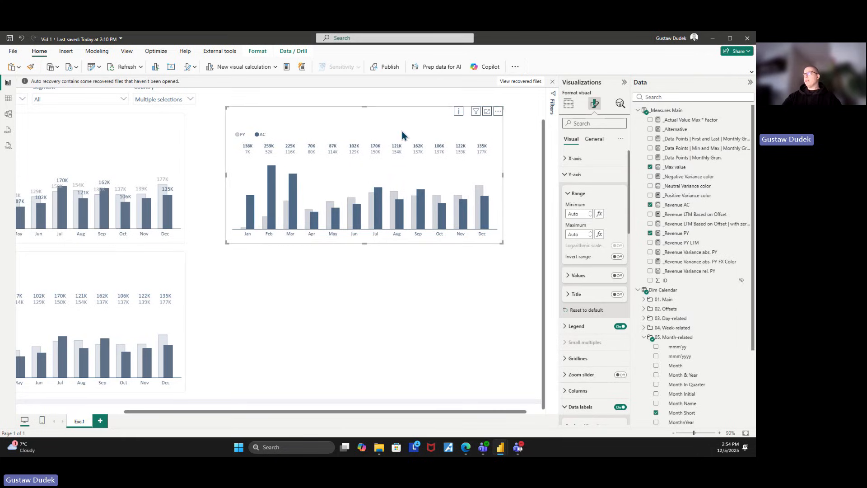
- Title the new column chart "Revenue Development - YoY Comparison"
click(594, 139)
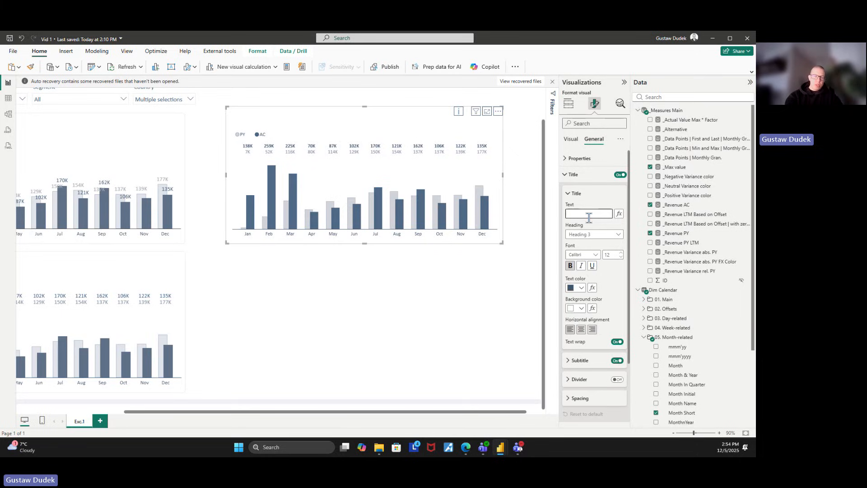
text(Revenue Developm)
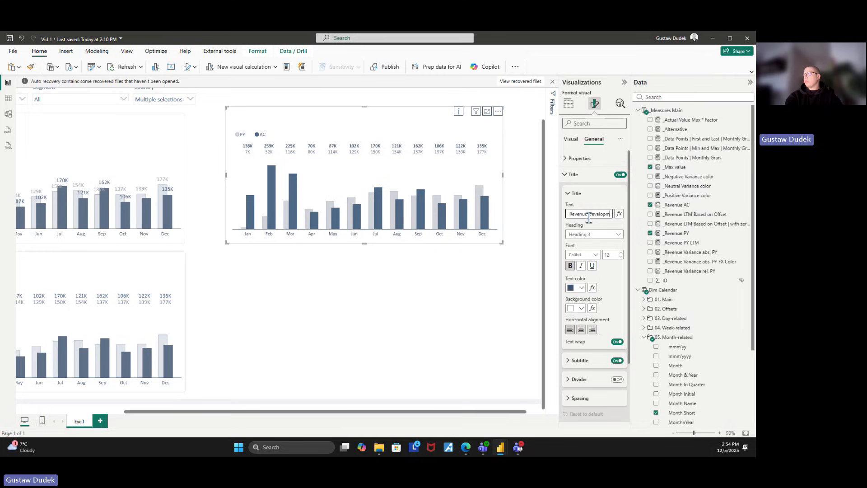
text(ent - YoY)
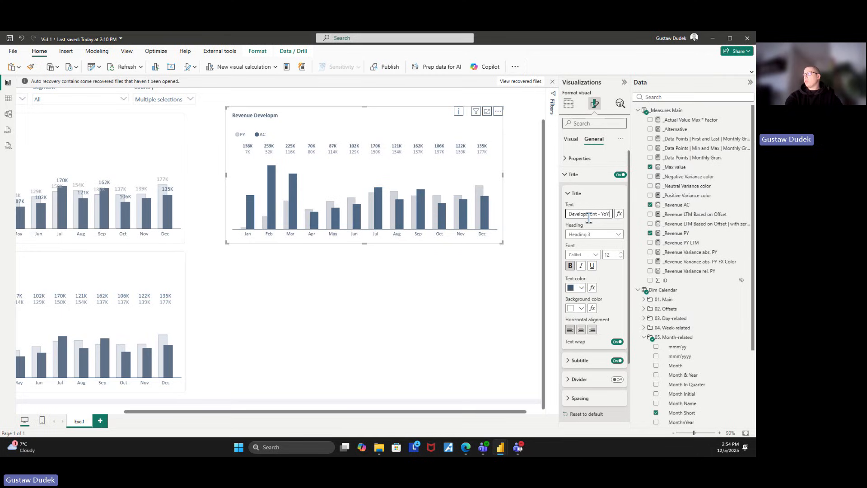
text( Comparison)
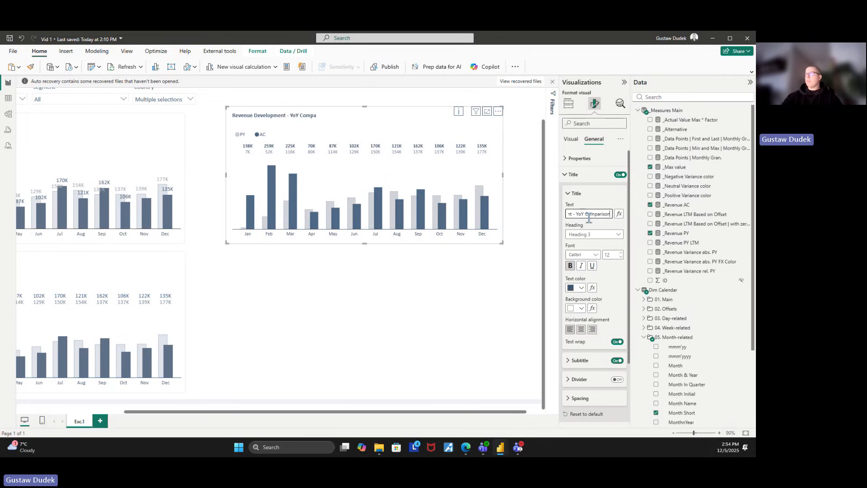
- Add the subtitle "in USD" to the new column chart
click(592, 362)
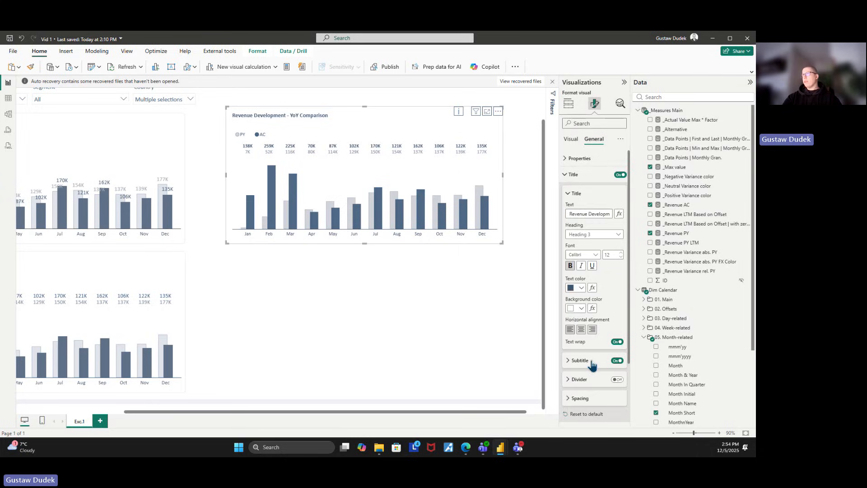
click(592, 363)
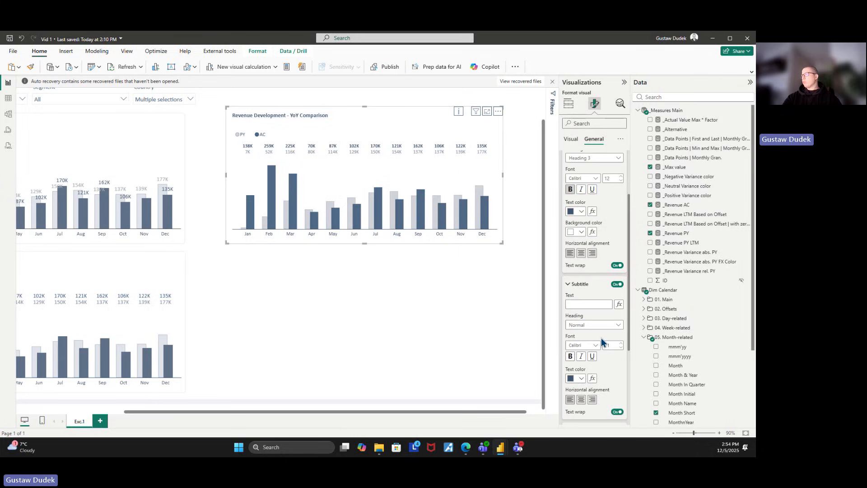
click(595, 301)
text(in USD)
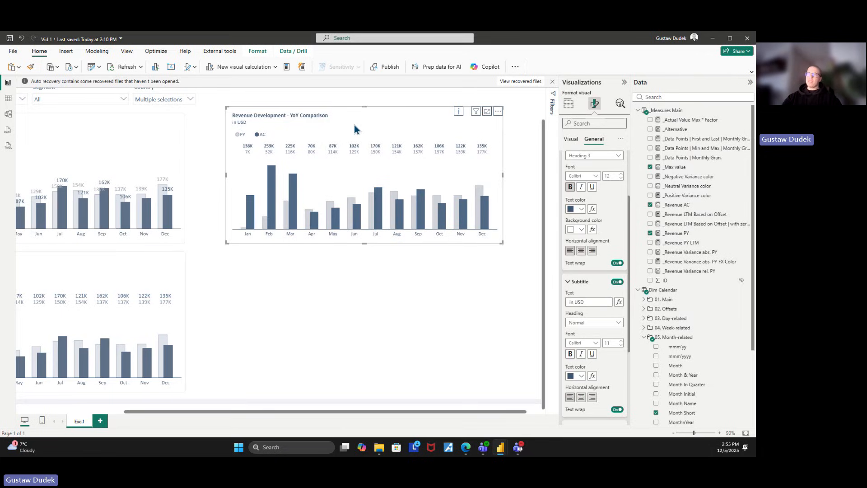
- Nudge the titled column chart up and to the right, and place a copy of it directly below
drag(354, 124, 362, 122)
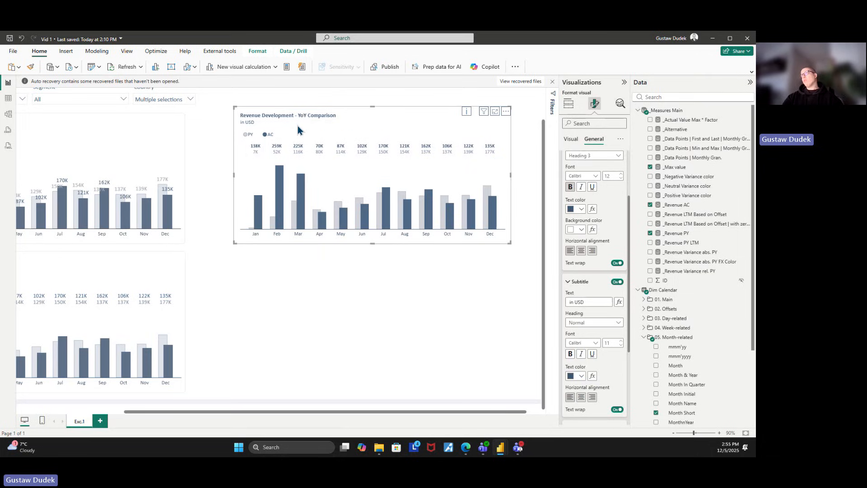
drag(351, 132, 347, 127)
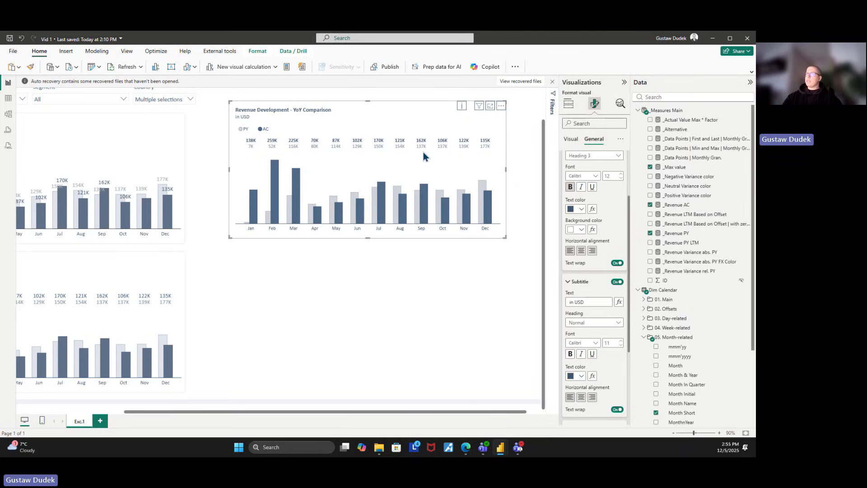
key(ctrl+v)
drag(424, 152, 418, 276)
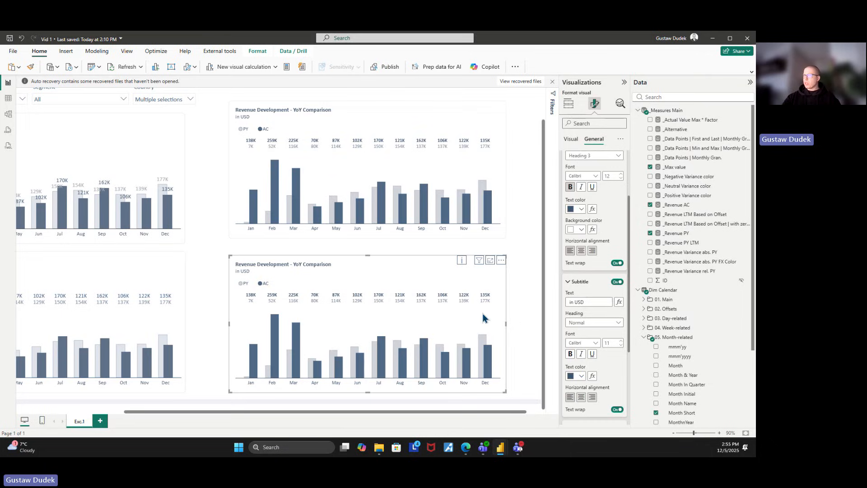
- Remove _Revenue PY from the data label detail of the lower chart copy and turn the label detail off
scroll(599, 324, down, 1)
scroll(598, 324, down, 5)
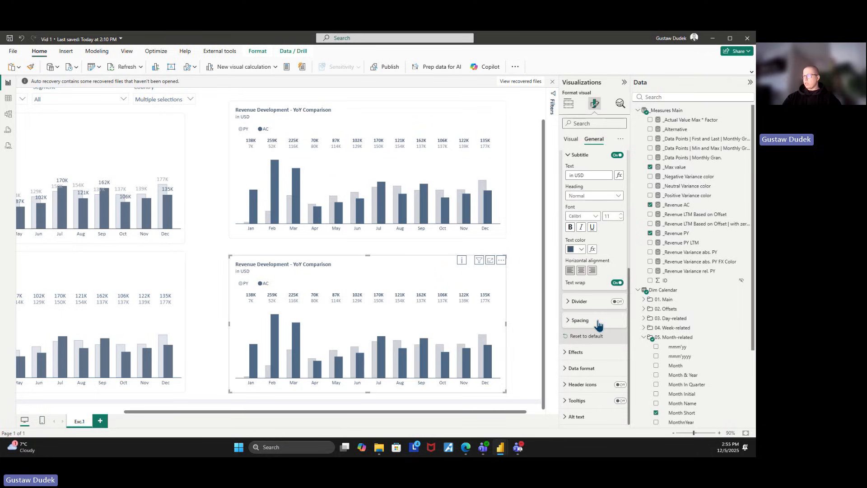
scroll(591, 316, up, 9)
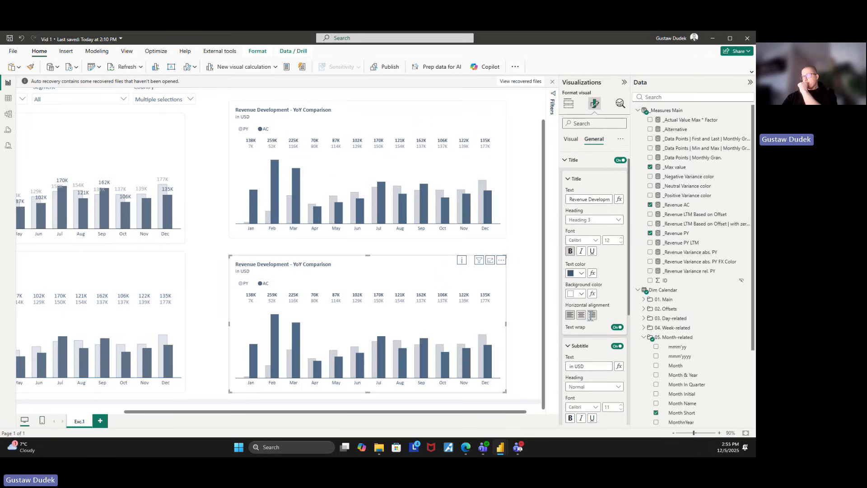
click(571, 139)
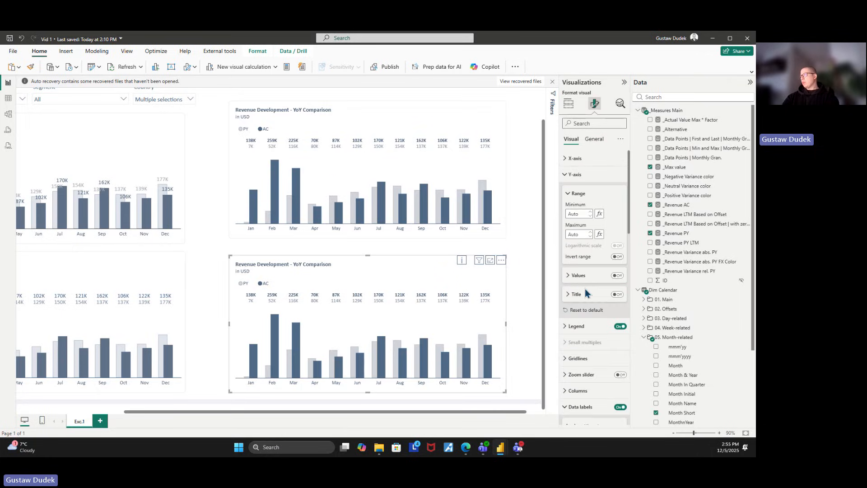
scroll(589, 338, down, 3)
click(589, 293)
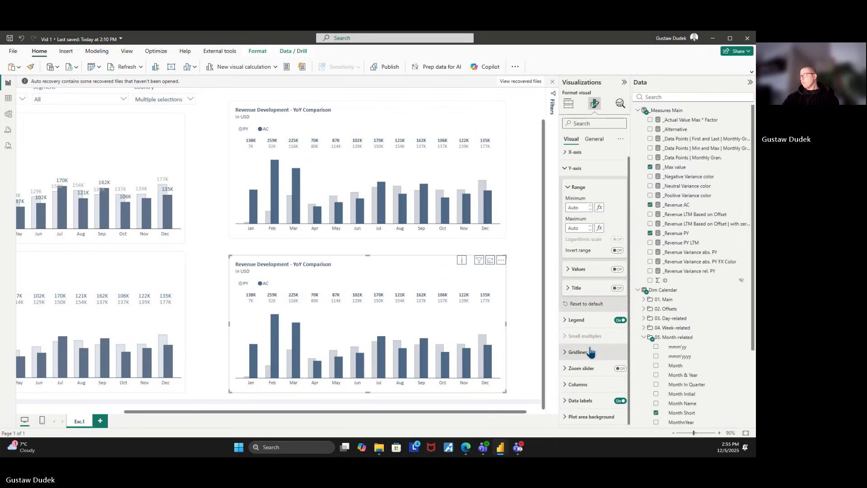
click(581, 400)
scroll(587, 384, down, 6)
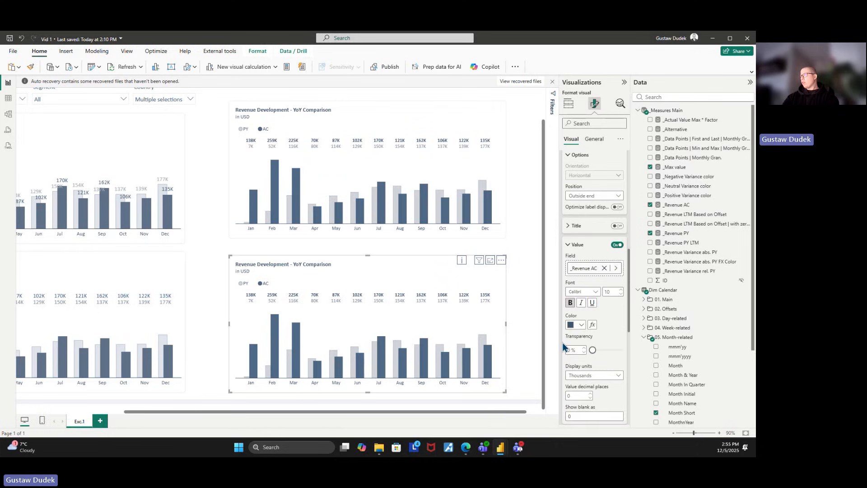
drag(559, 342, 539, 343)
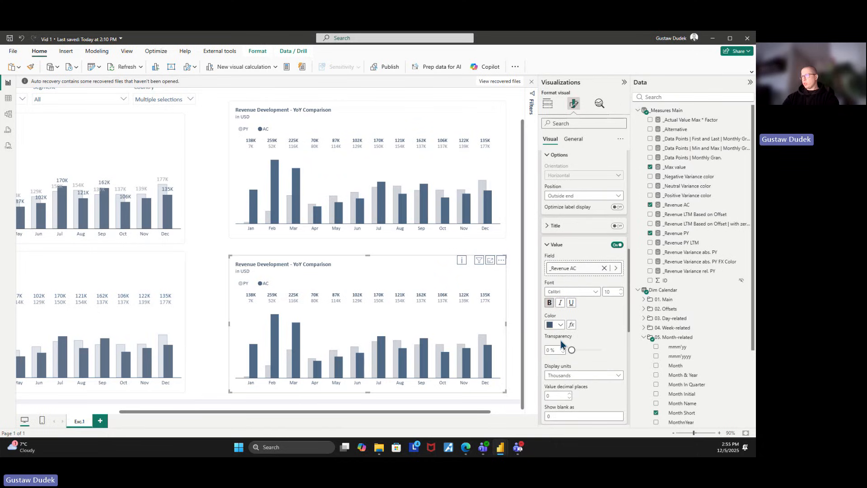
scroll(562, 343, down, 2)
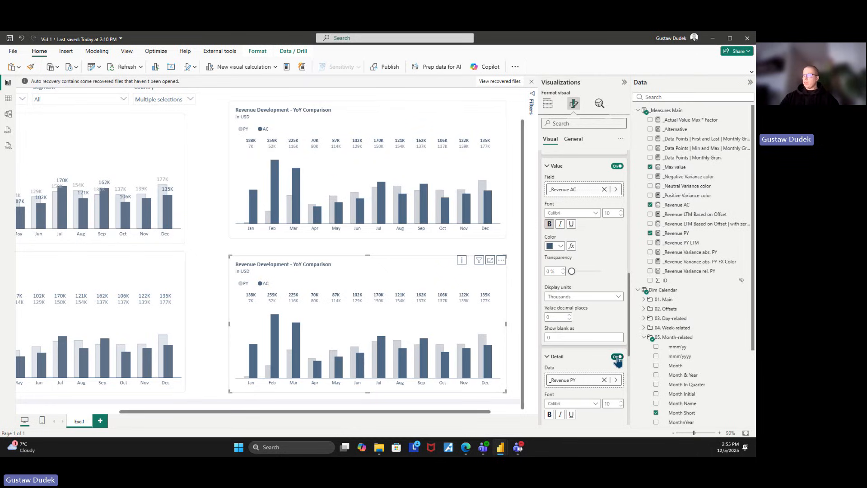
click(605, 380)
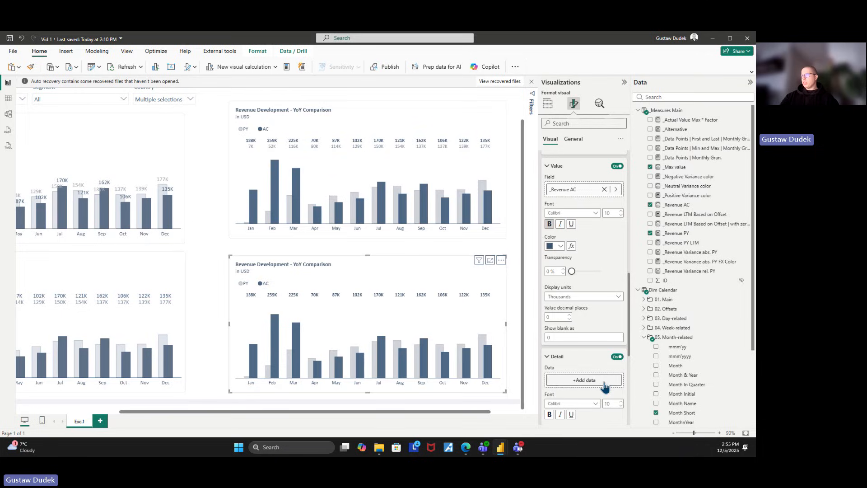
click(619, 357)
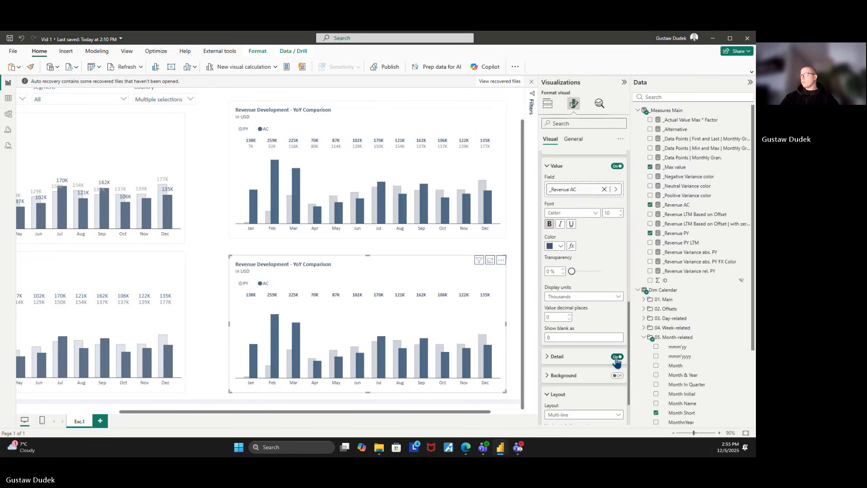
click(617, 357)
- Try _Revenue Variance abs. PY as the lower chart's data label value, and replace it with _Revenue Variance rel. PY
scroll(610, 362, up, 2)
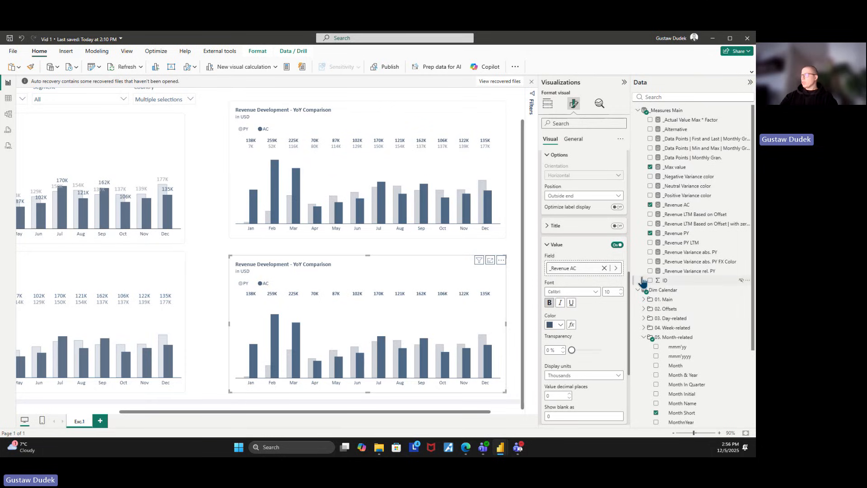
drag(685, 254, 572, 269)
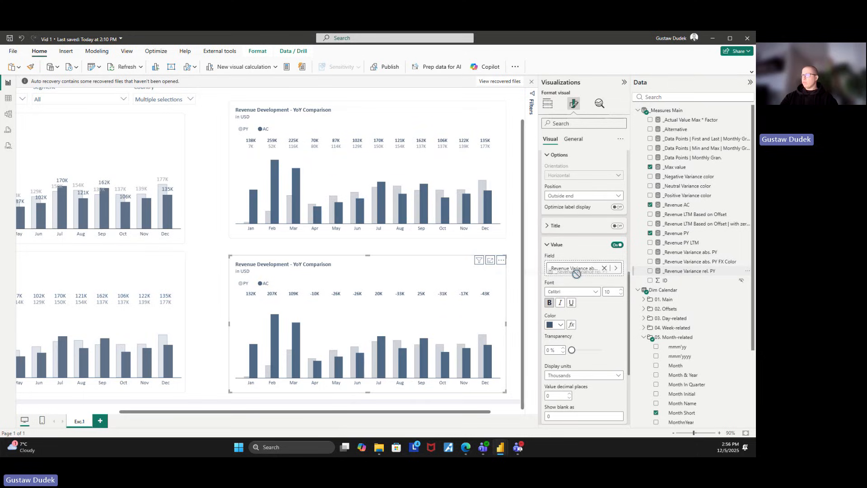
drag(573, 274, 574, 274)
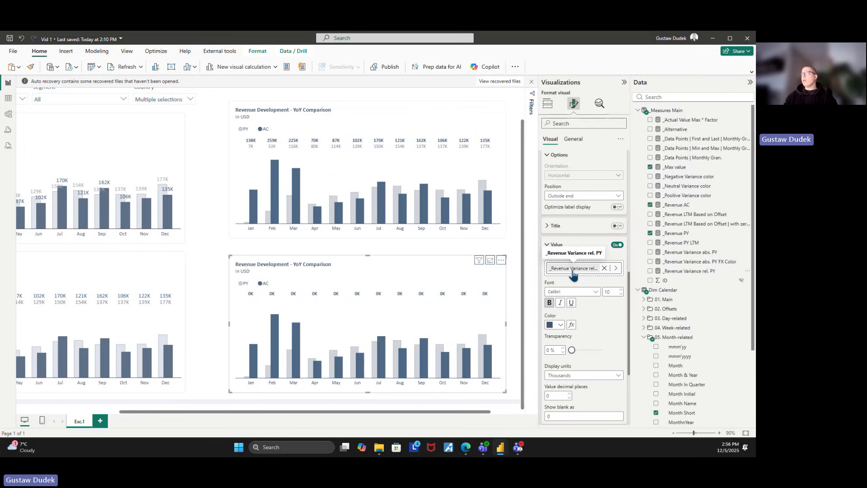
- Try Auto display units for the lower chart's label values, and set them to None
scroll(573, 273, down, 2)
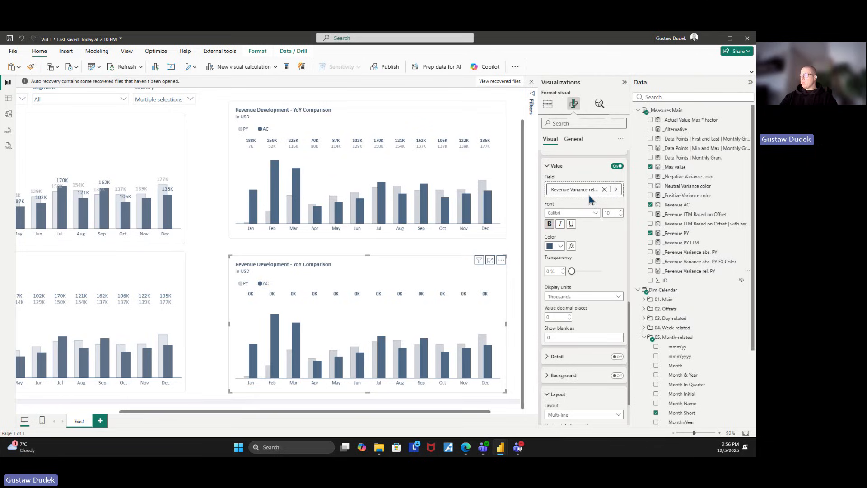
click(594, 301)
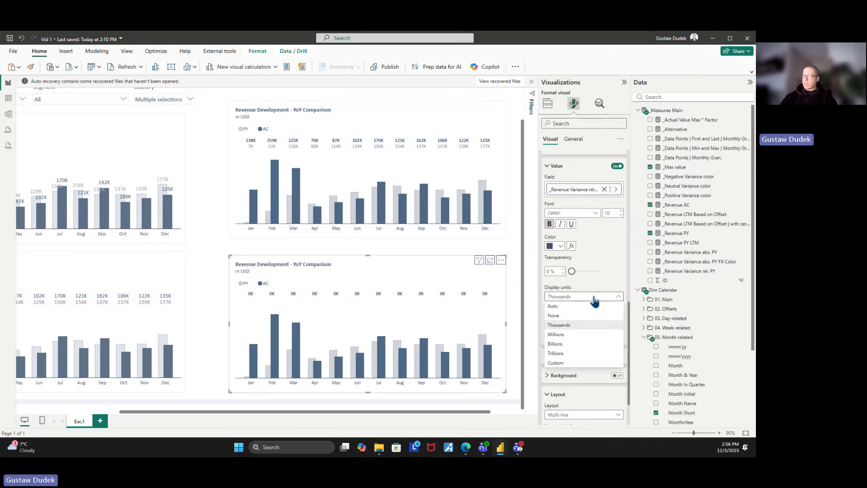
click(592, 306)
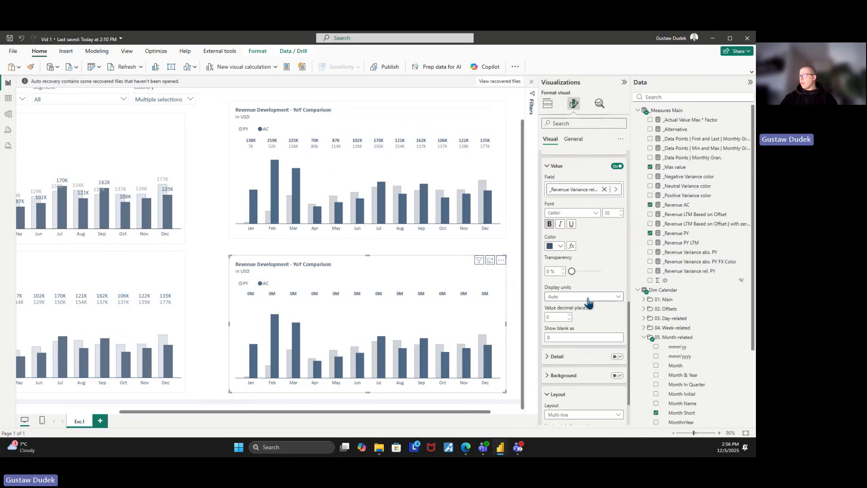
click(590, 298)
click(587, 313)
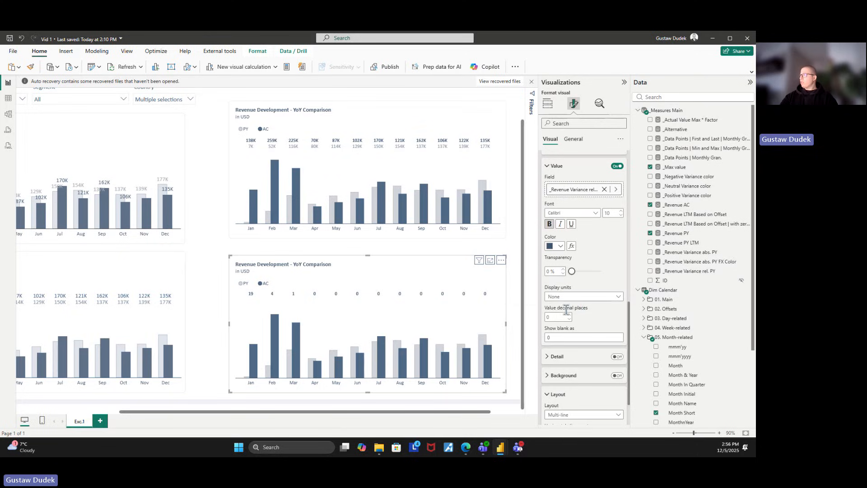
- Format the _Revenue Variance rel. PY measure as Percentage and remove the bold from the lower chart's label values
click(684, 272)
click(260, 66)
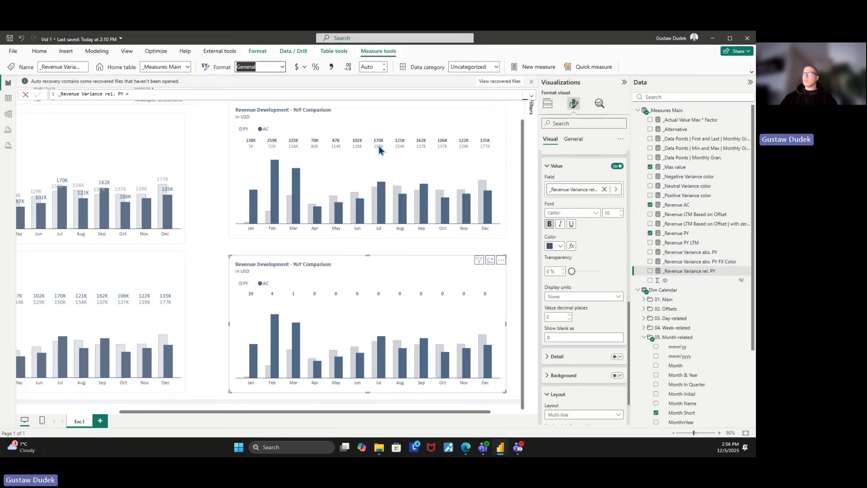
click(315, 66)
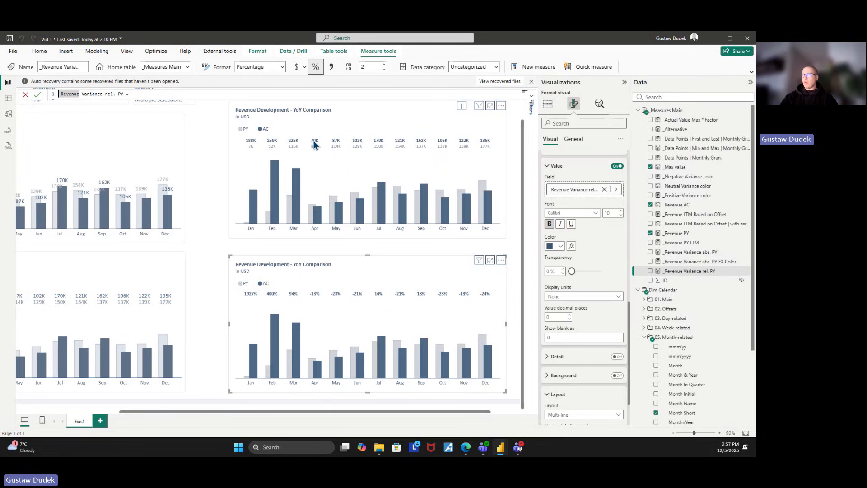
click(549, 225)
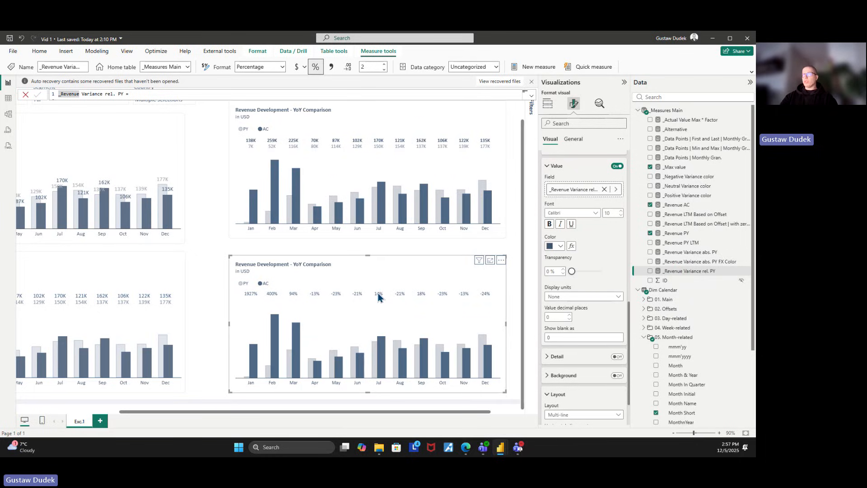
- Give the _Revenue Variance rel. PY measure the custom format +0.0%;-0.0%;0%
click(257, 66)
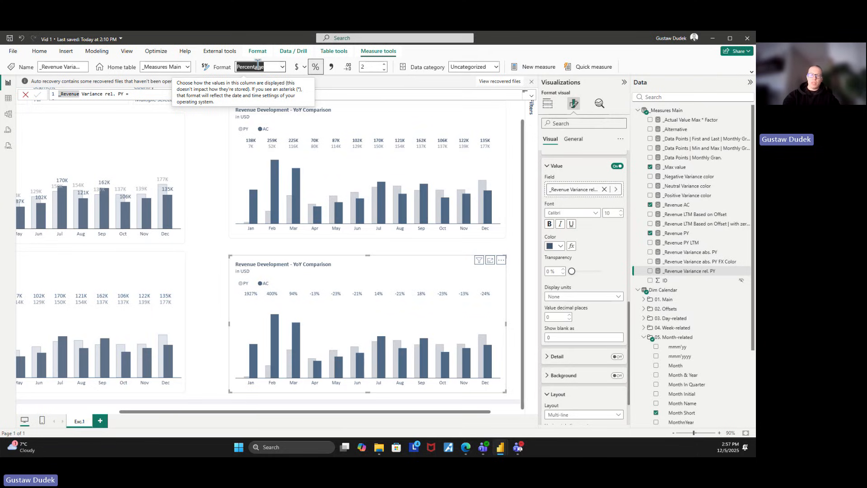
text(+0.0%)
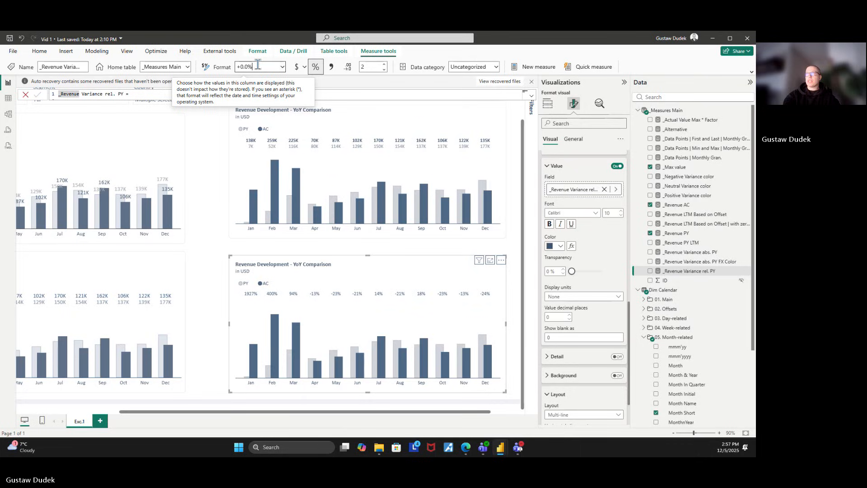
text(;)
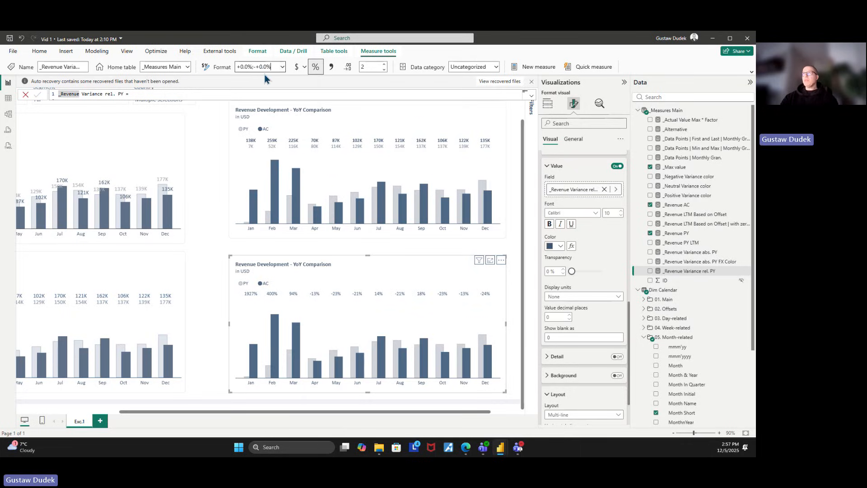
text(-0.0%)
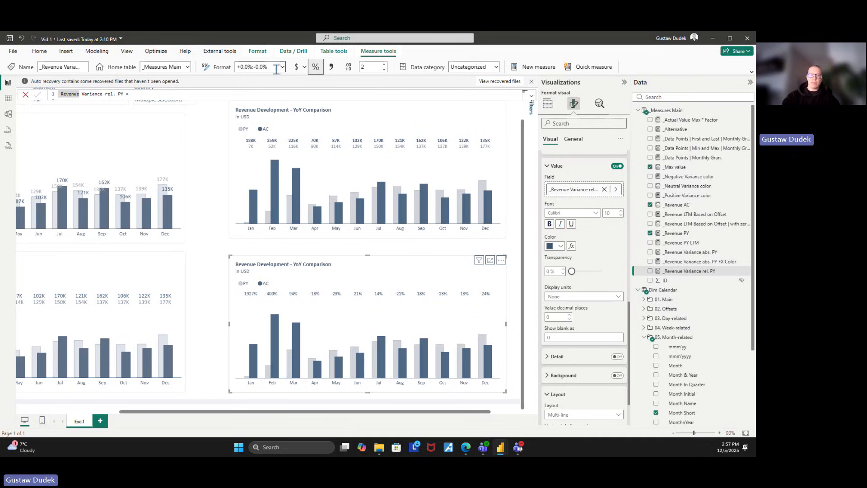
key(Return)
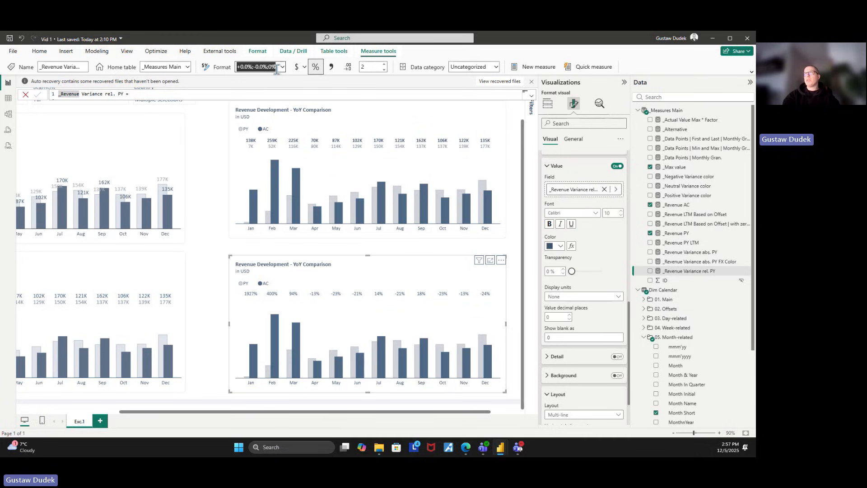
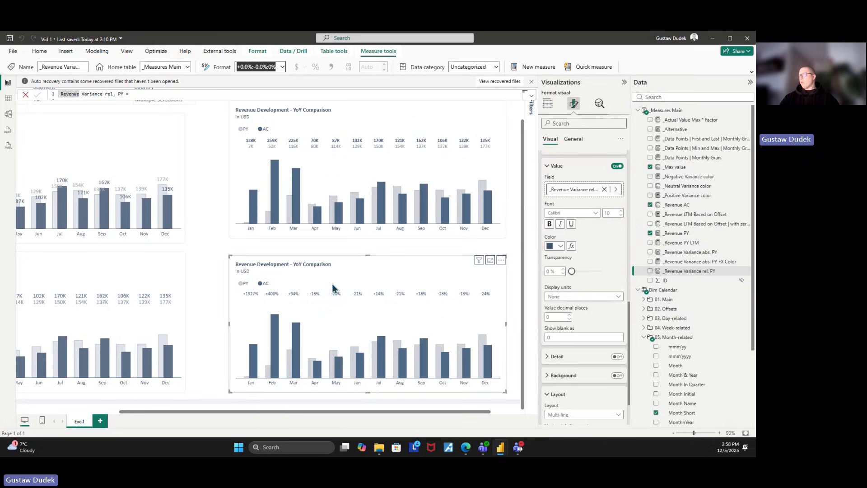
- Examine the _Revenue Variance abs. PY FX Color formula, including its variance variable, SWITCH conditions and the color measures they return
click(673, 262)
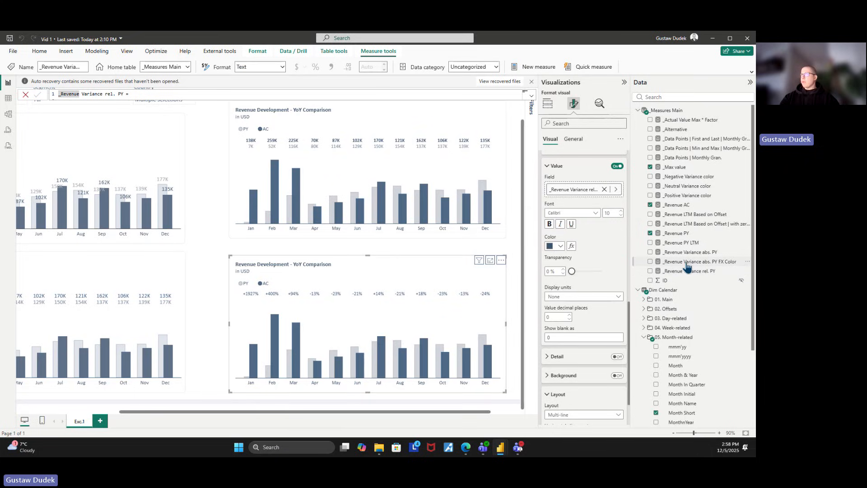
click(531, 97)
click(205, 164)
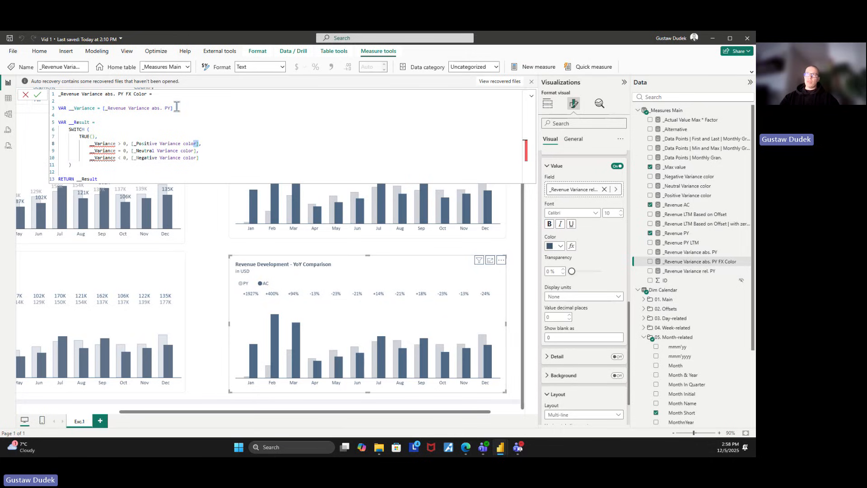
drag(173, 108, 103, 108)
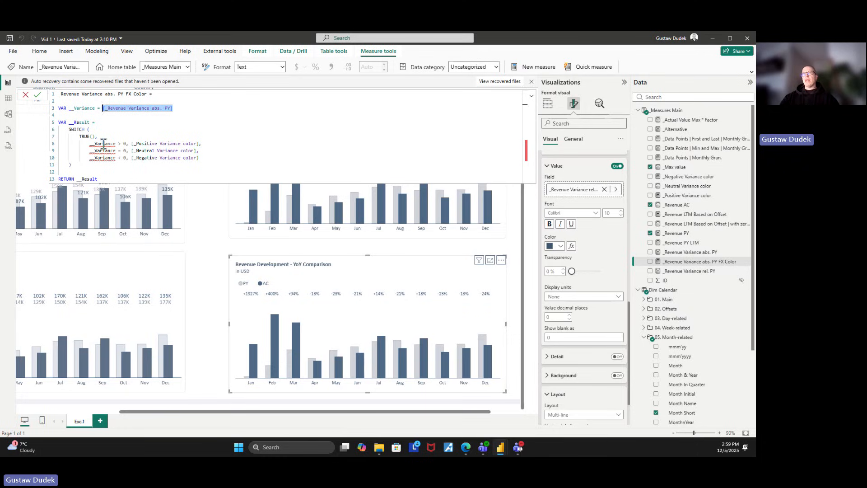
click(124, 143)
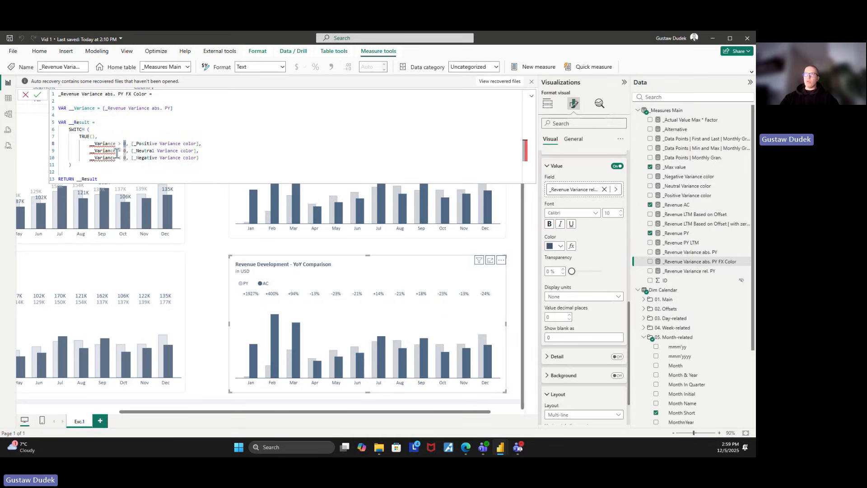
click(191, 164)
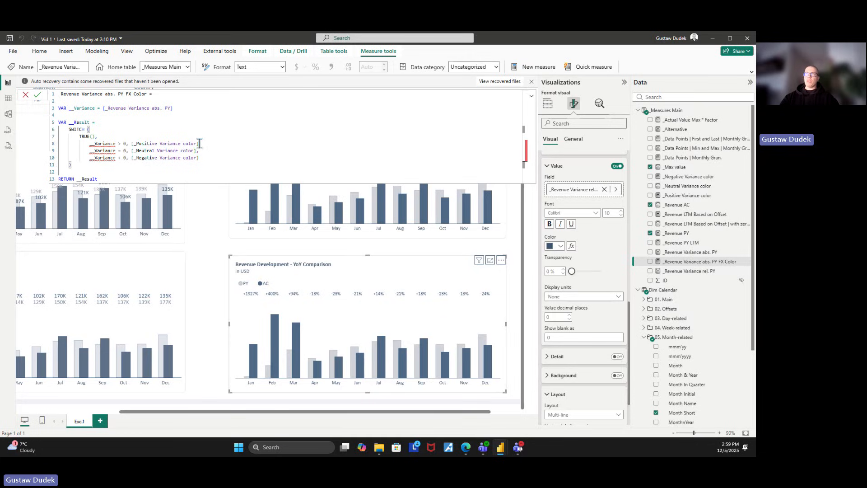
drag(199, 143, 132, 151)
double_click(136, 158)
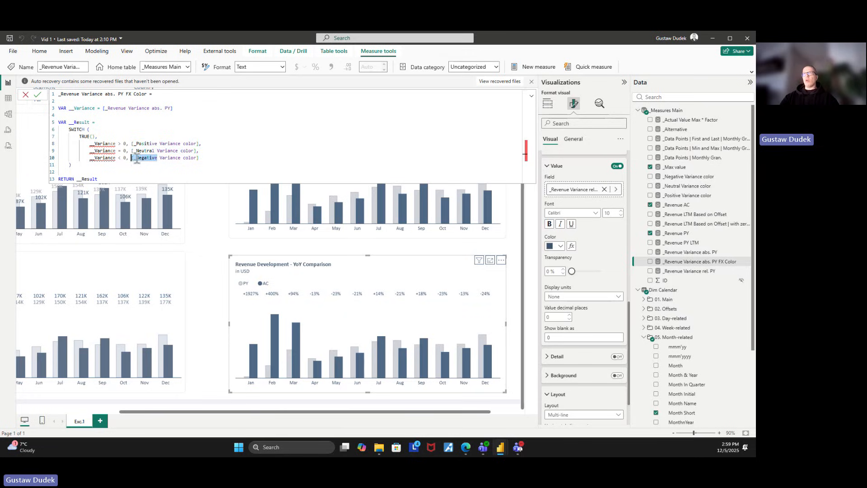
- Search the data fields for "posi", inspect the color code in the _Positive Variance color measure, and clear the search
click(667, 94)
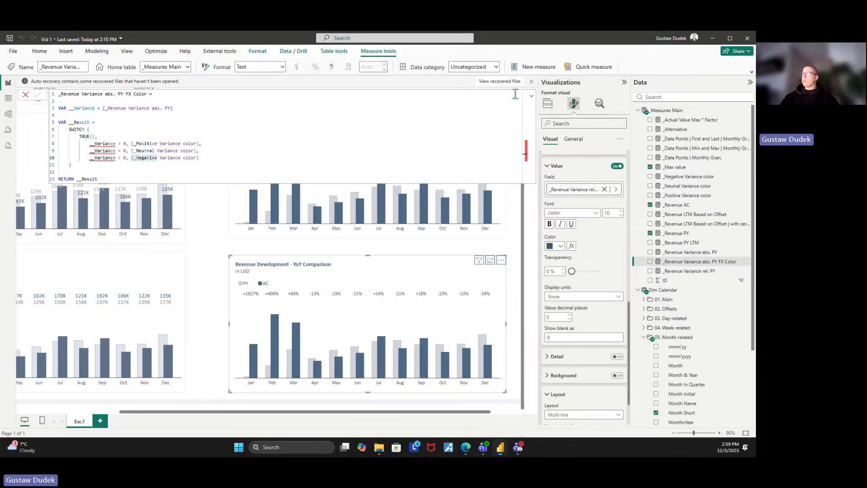
click(530, 98)
click(663, 97)
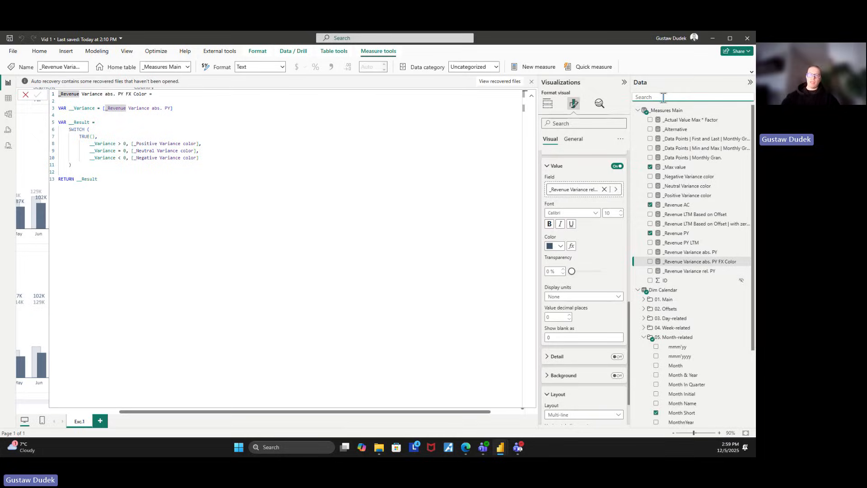
text(posi)
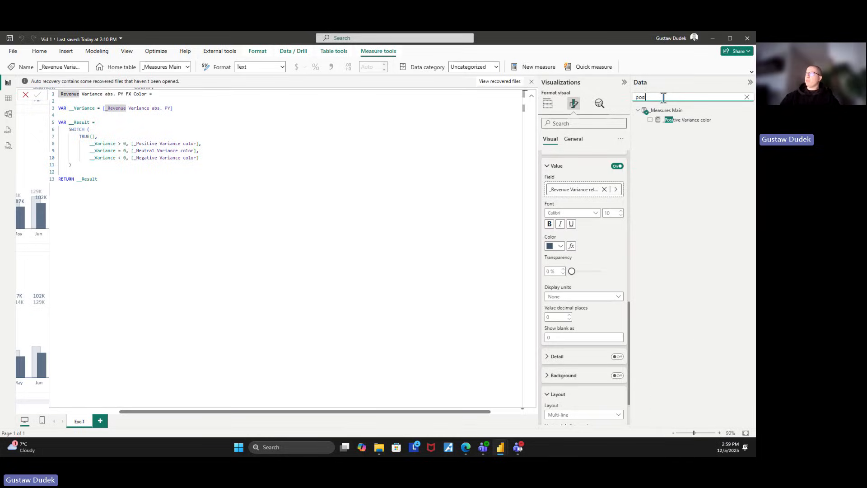
click(692, 120)
drag(151, 94, 127, 95)
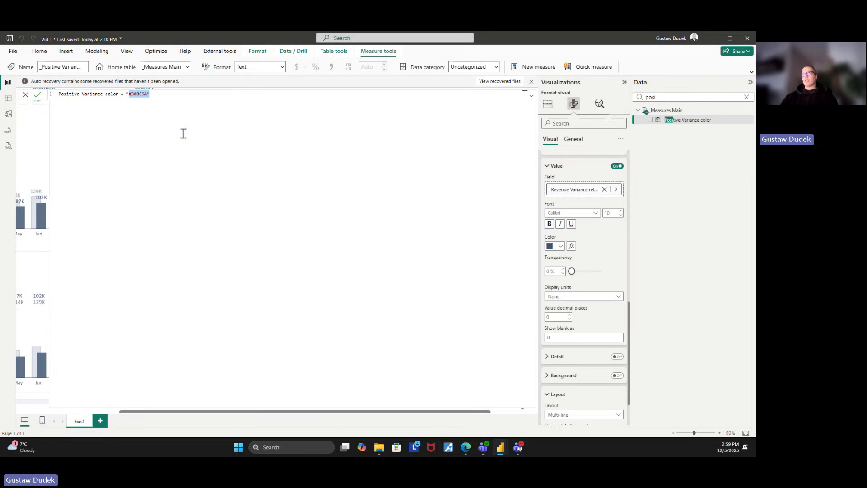
click(213, 133)
drag(659, 97, 623, 99)
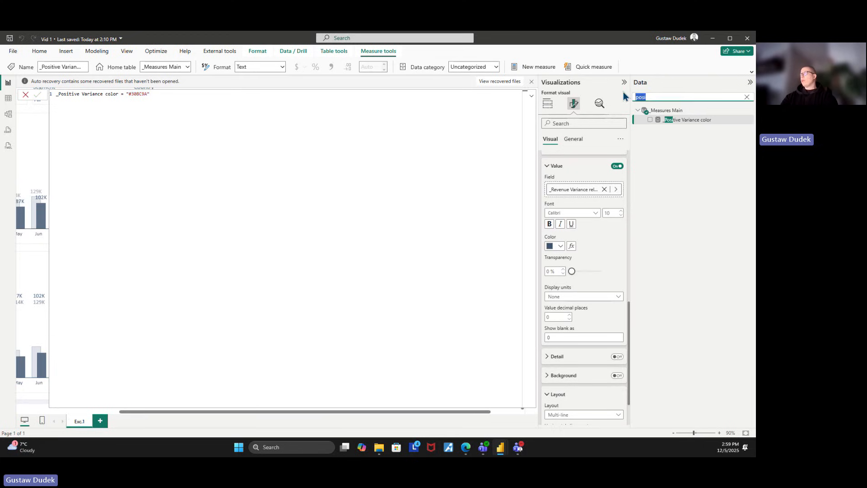
key(BackSpace)
- Review the full _Revenue Variance abs. PY FX Color formula again and collapse the formula editor
click(699, 261)
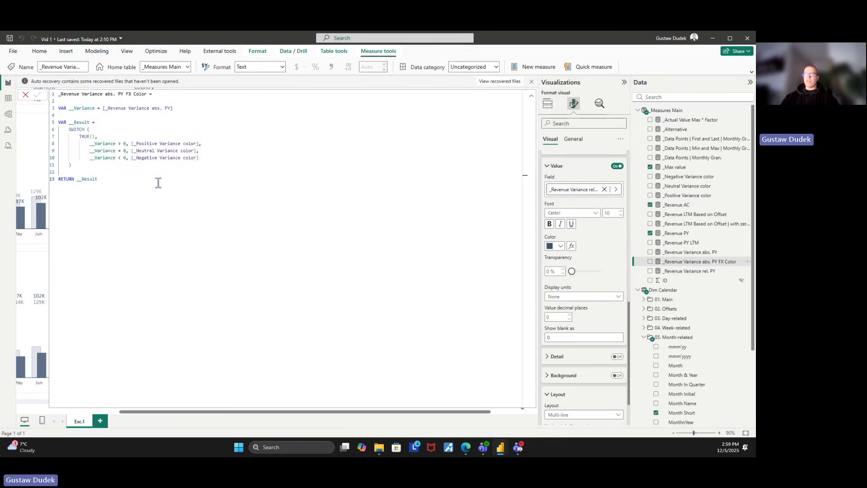
drag(157, 180, 47, 93)
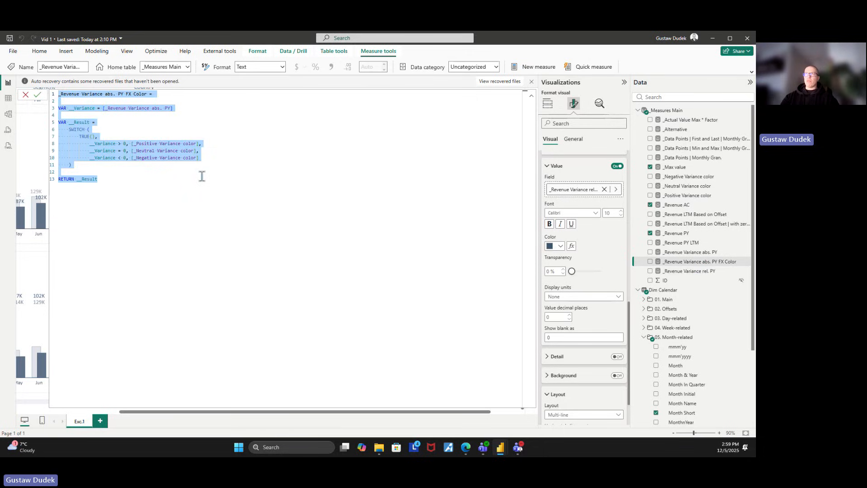
click(533, 100)
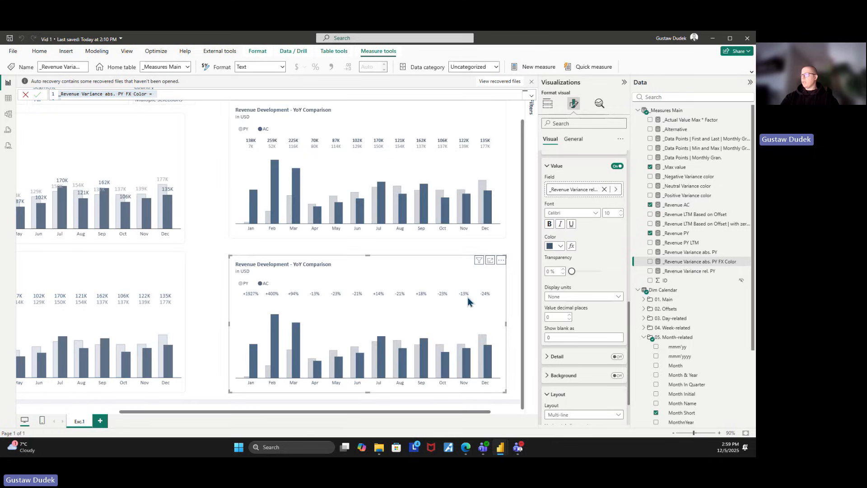
- Try conditional formatting for the lower chart's label value color, using the Rules style based on _Revenue Variance abs. PY
click(573, 248)
click(269, 156)
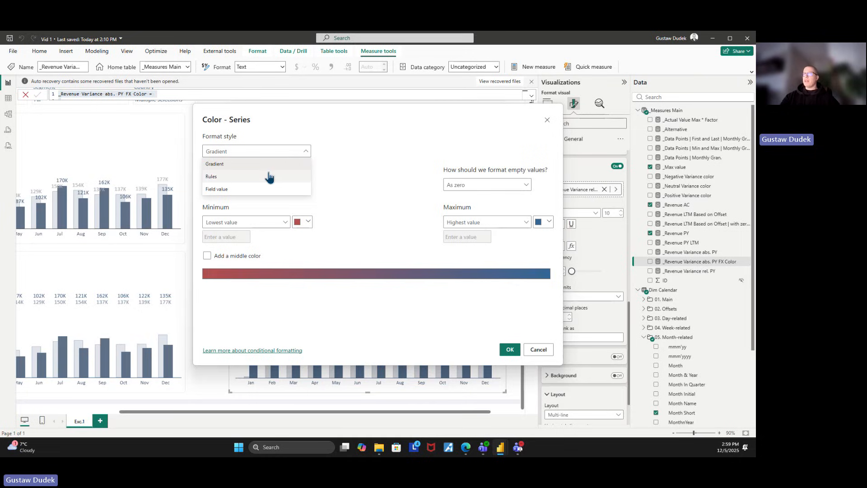
click(269, 176)
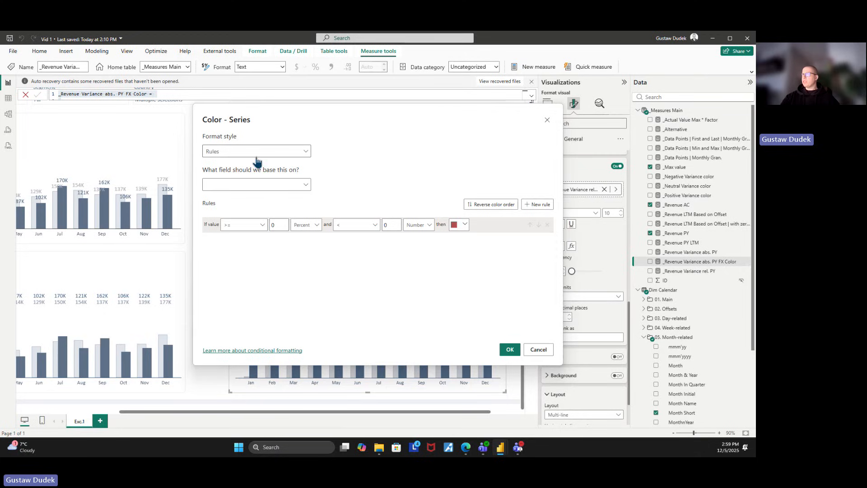
click(273, 183)
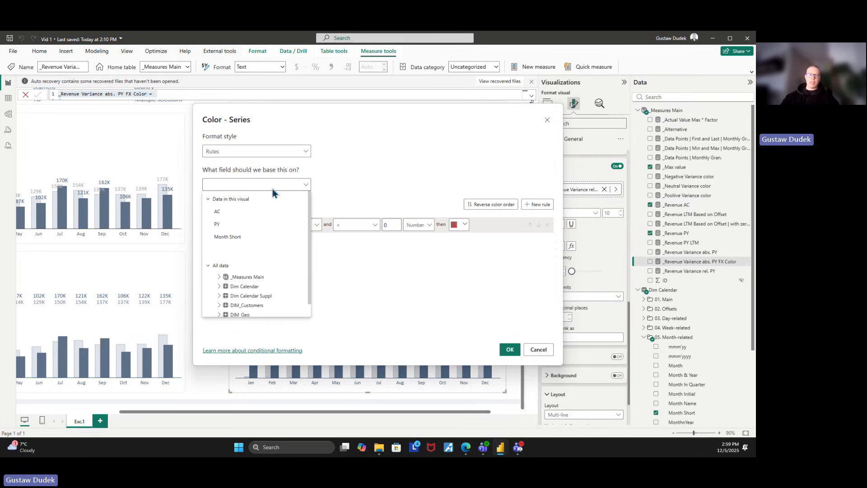
text(abs)
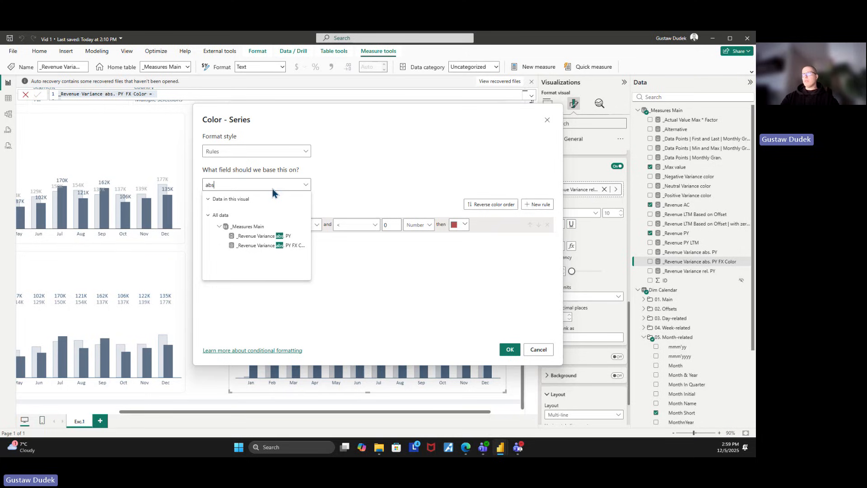
click(274, 236)
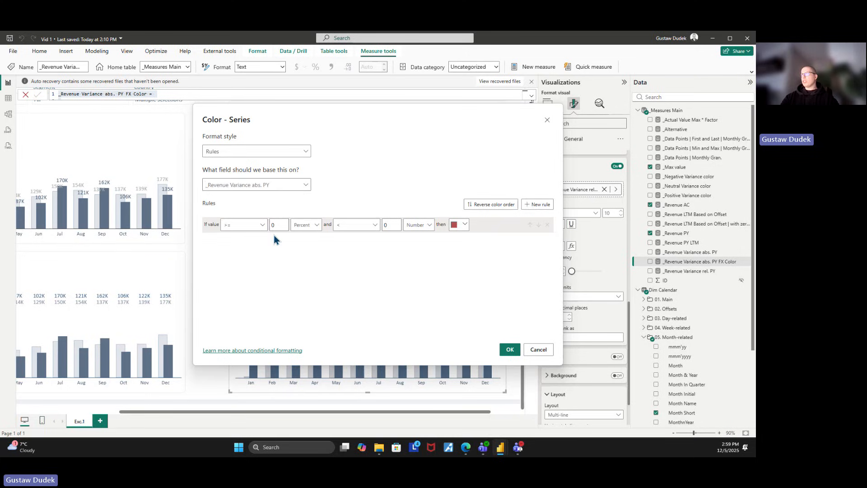
- Add a second color rule and set the number ranges to Min up to 0 and 0 up to Max
click(544, 206)
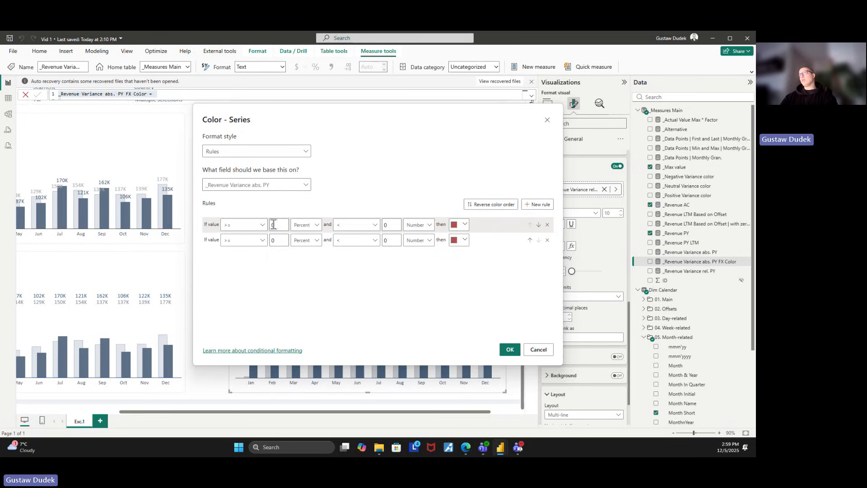
key(BackSpace)
click(305, 230)
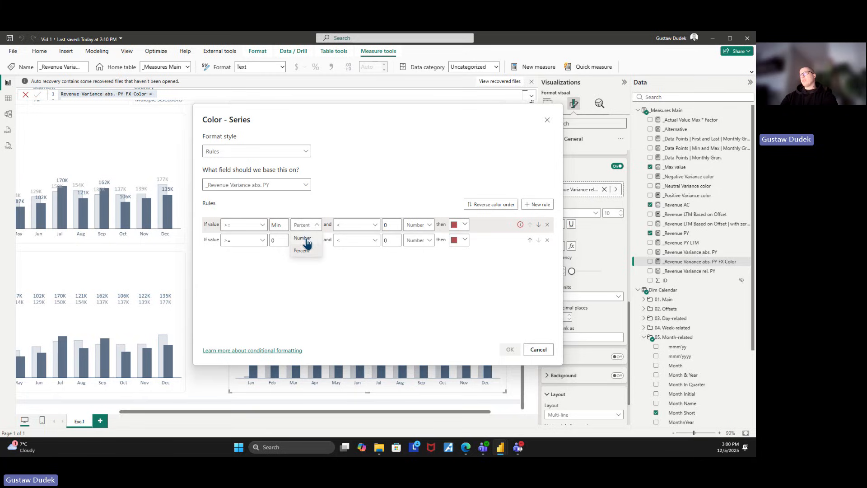
click(301, 246)
click(305, 240)
click(305, 261)
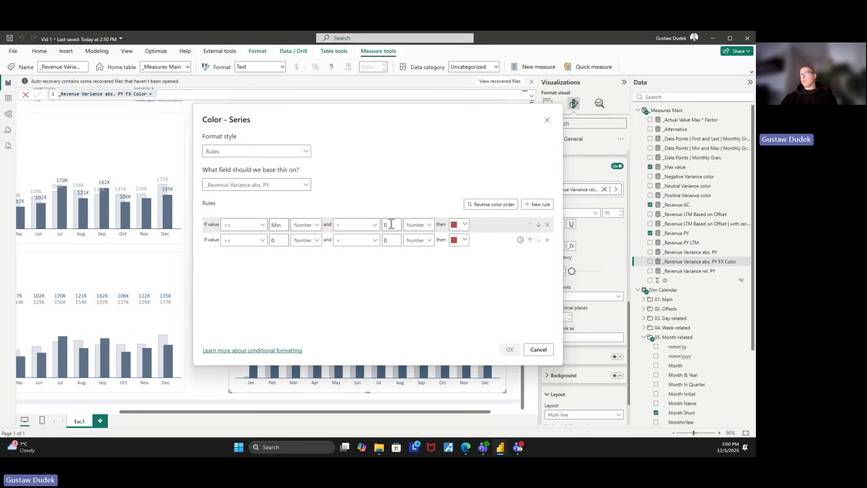
click(390, 240)
key(BackSpace)
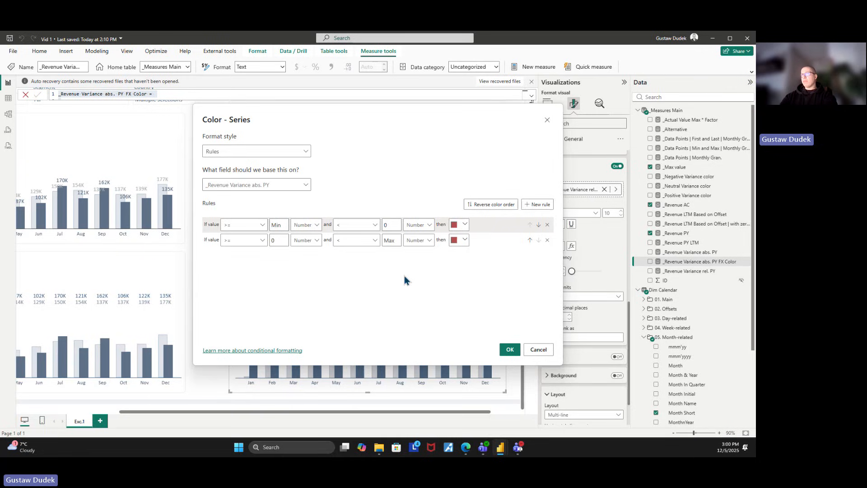
- Try teal for the 0-to-Max rule on the lower chart's labels, and clear the conditional formatting from the label color
click(463, 240)
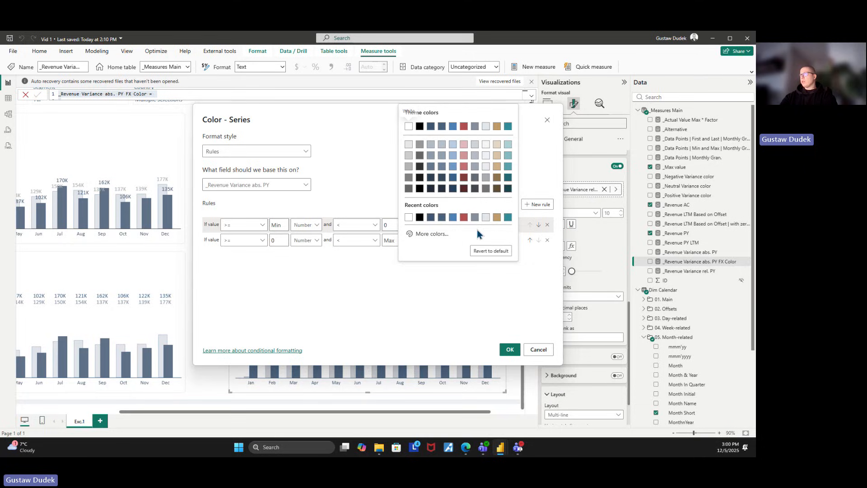
click(508, 126)
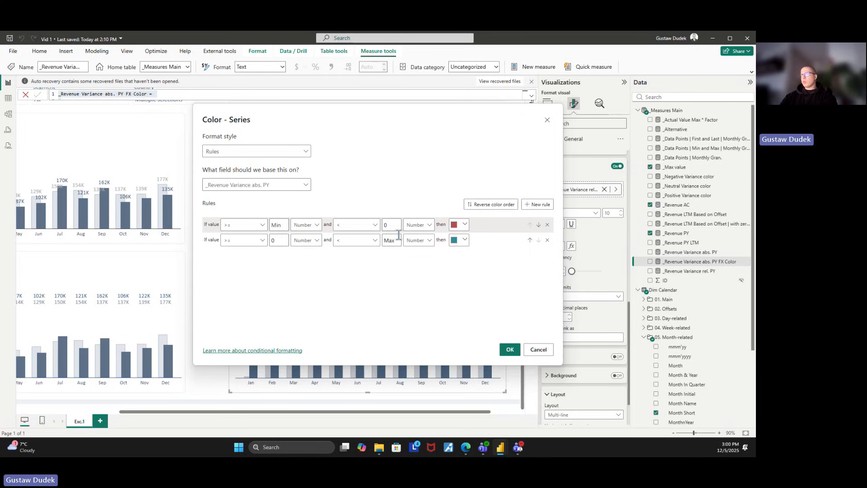
click(510, 350)
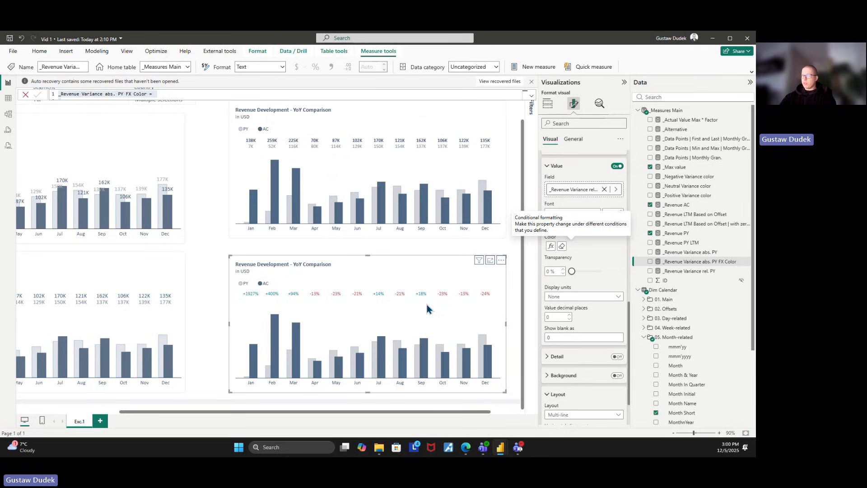
click(562, 247)
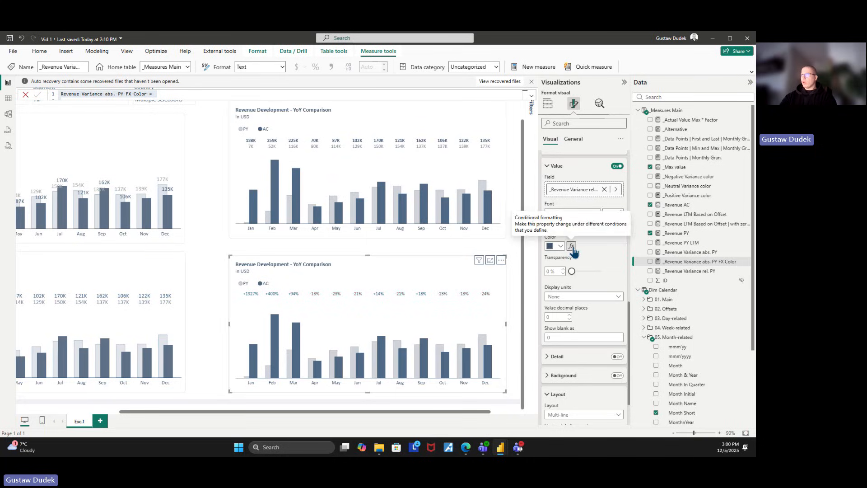
- Color the lower chart's variance label values conditionally using the Field value style based on _Revenue Variance abs. PY FX Color
click(572, 247)
click(286, 160)
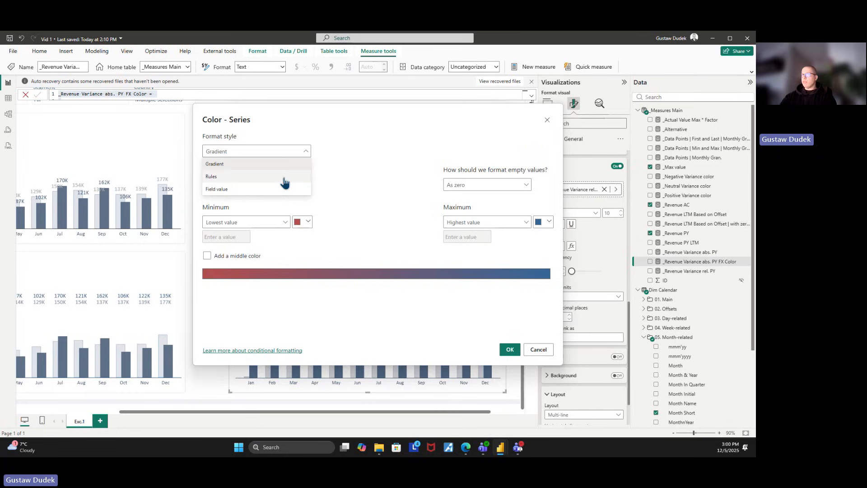
click(283, 186)
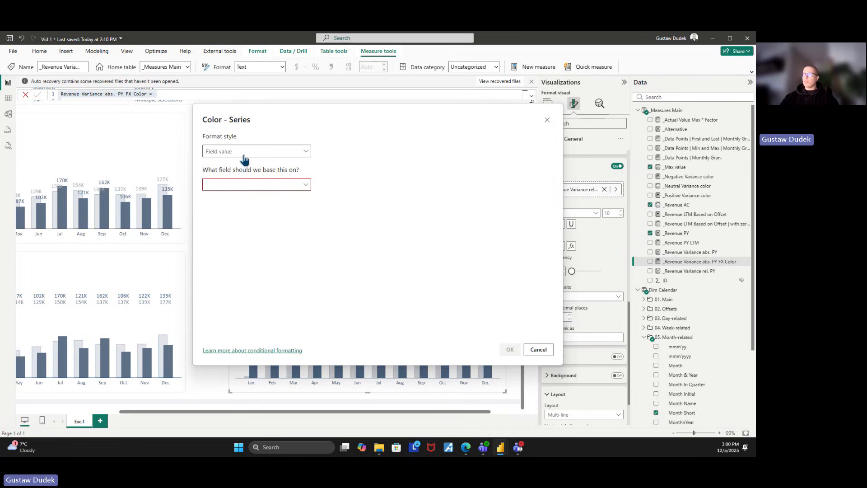
click(251, 185)
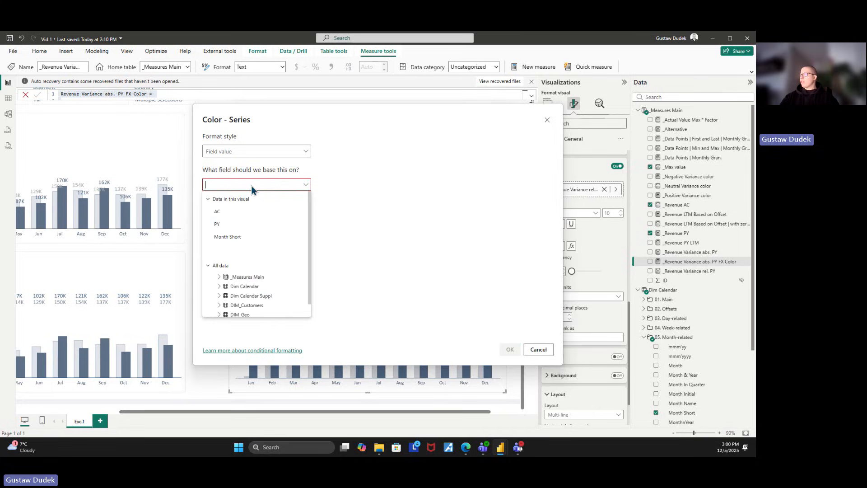
text(py)
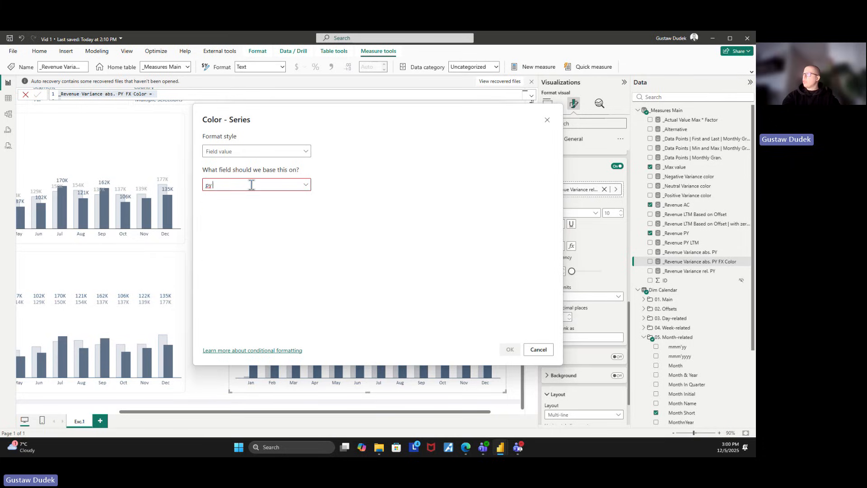
text( fx)
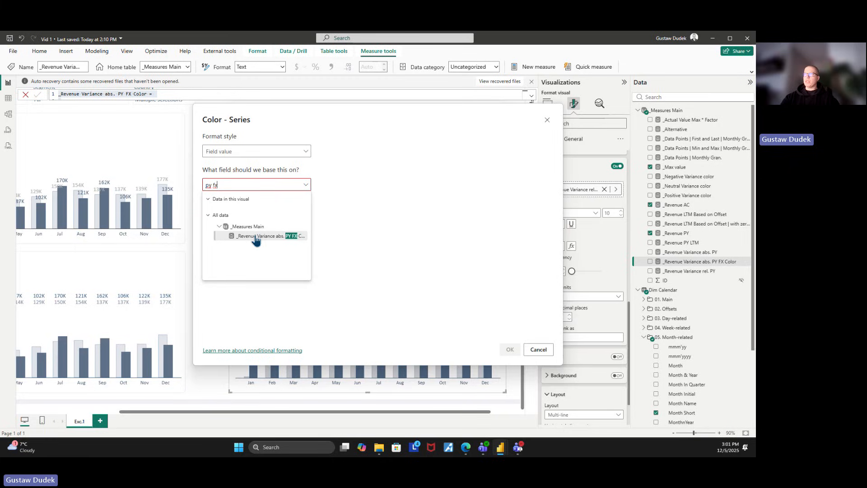
click(255, 237)
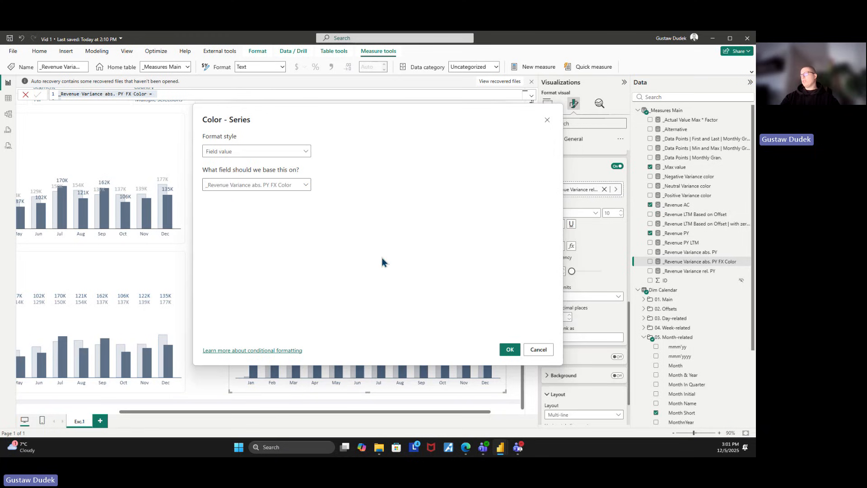
click(509, 349)
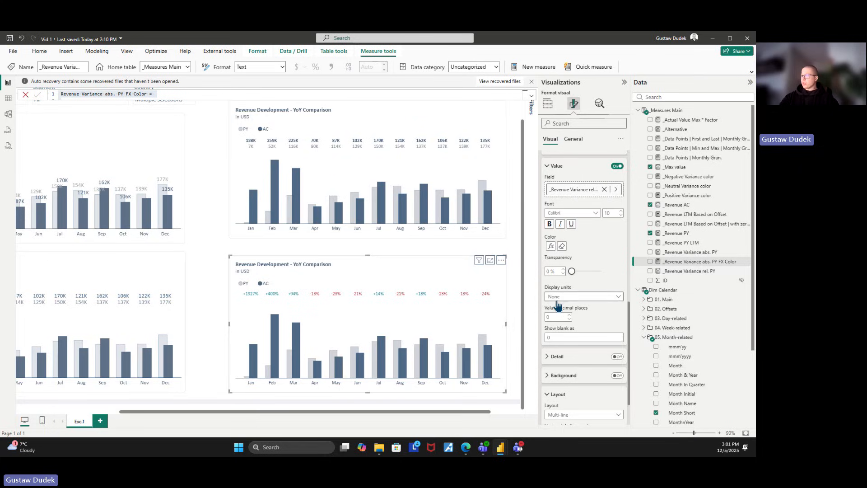
- Show data labels for the AC series in the lower chart
scroll(562, 309, up, 4)
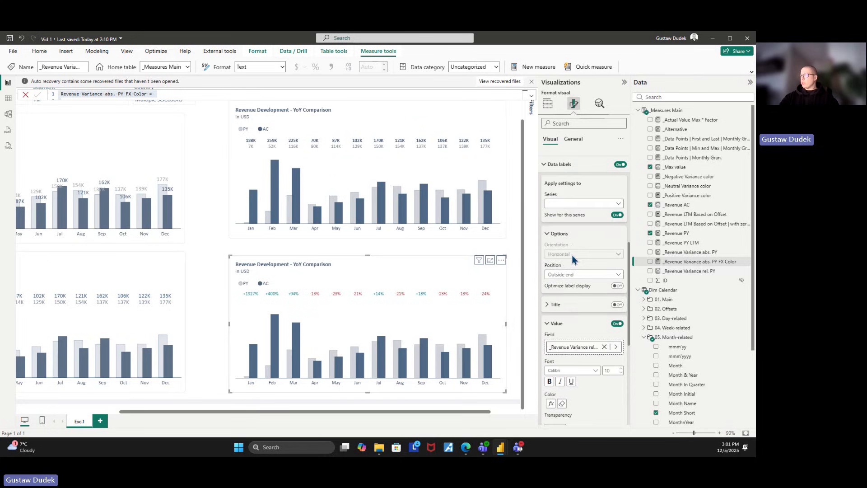
click(573, 204)
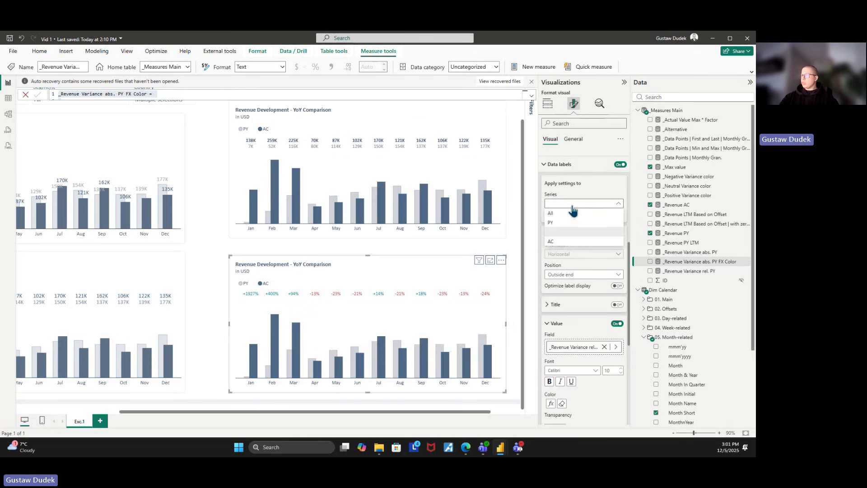
click(560, 243)
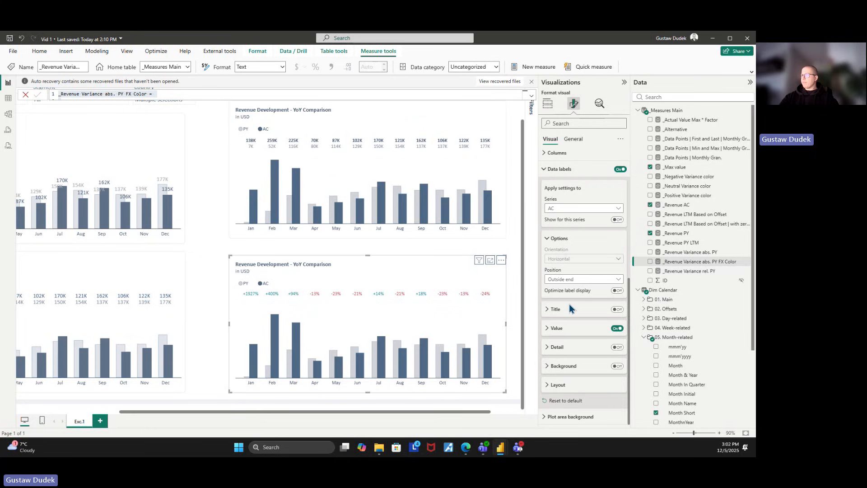
scroll(568, 323, down, 3)
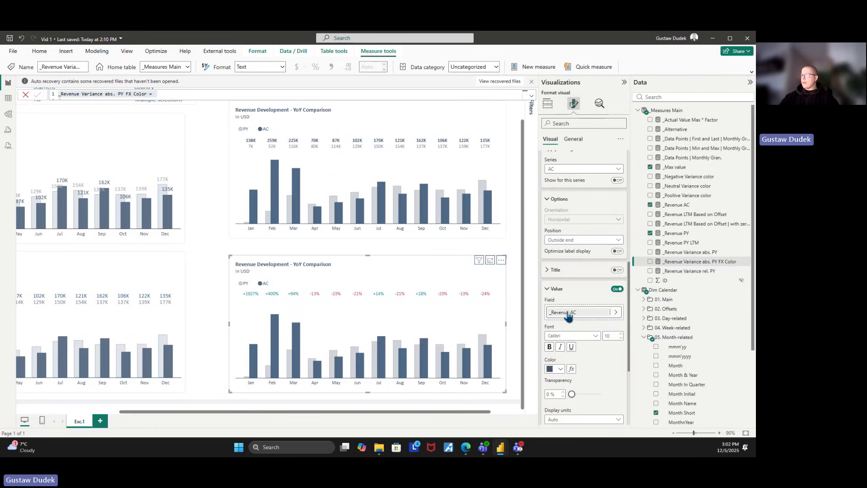
scroll(571, 304, up, 3)
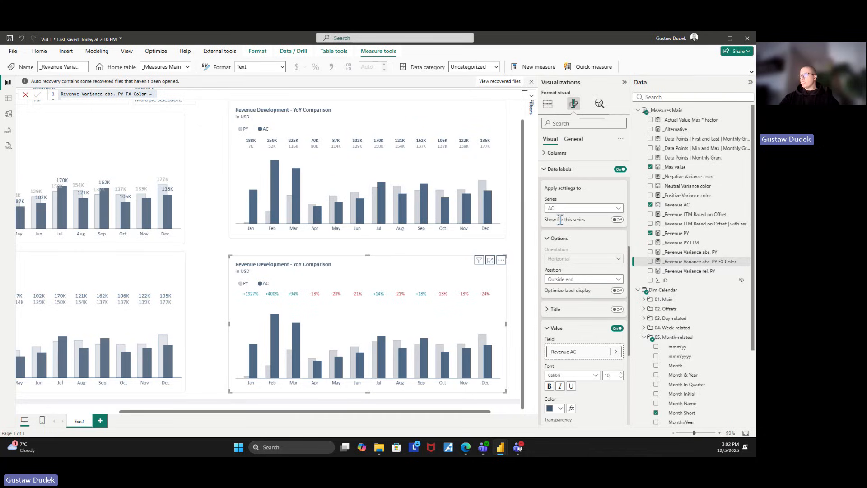
click(617, 220)
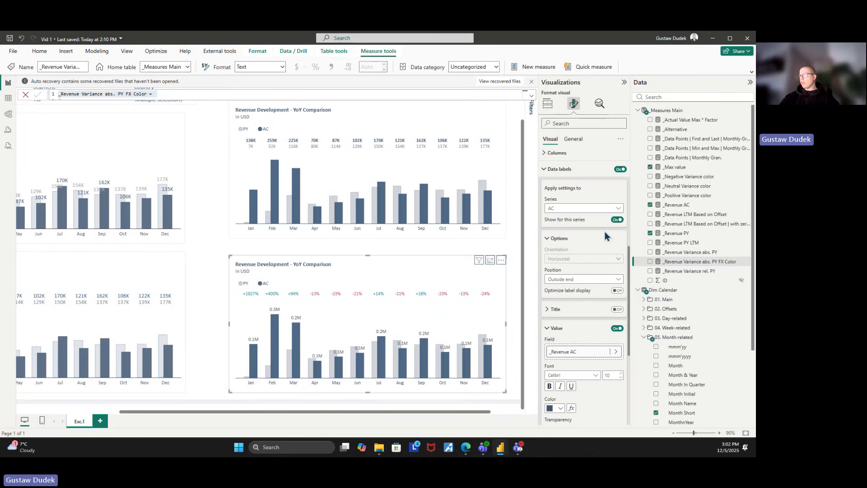
- Set the lower chart's AC label values to display in Thousands with 0 decimal places
scroll(605, 233, down, 4)
click(570, 301)
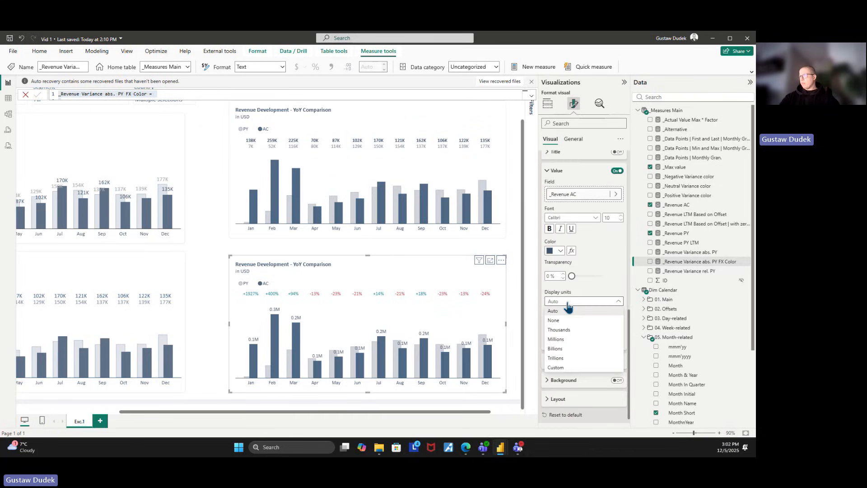
click(569, 332)
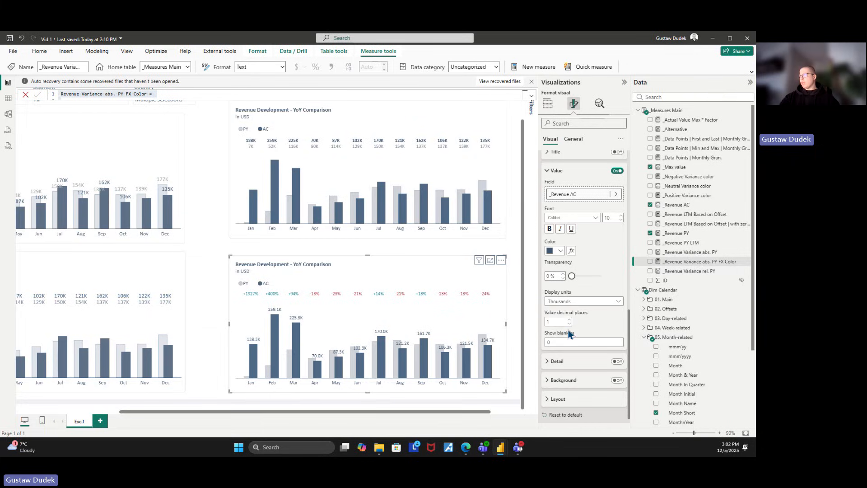
click(569, 324)
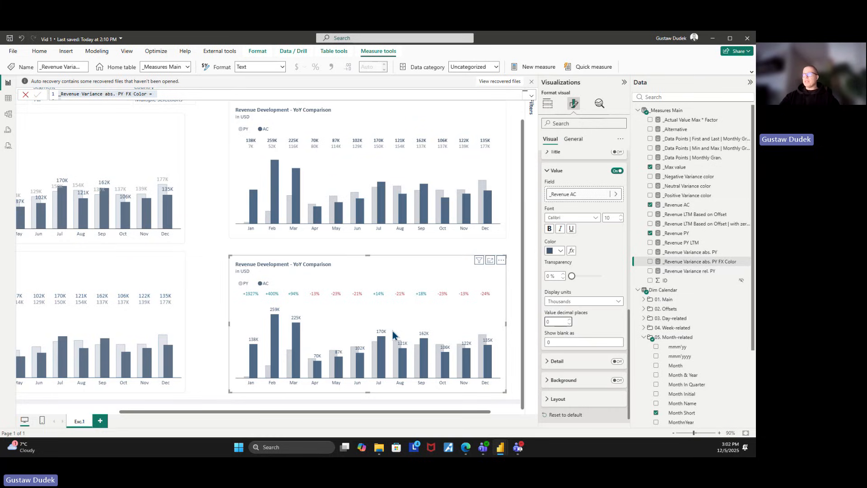
- Check the June AC column's cross-highlighting, clear it, and enlarge the report canvas to view all four charts
click(360, 171)
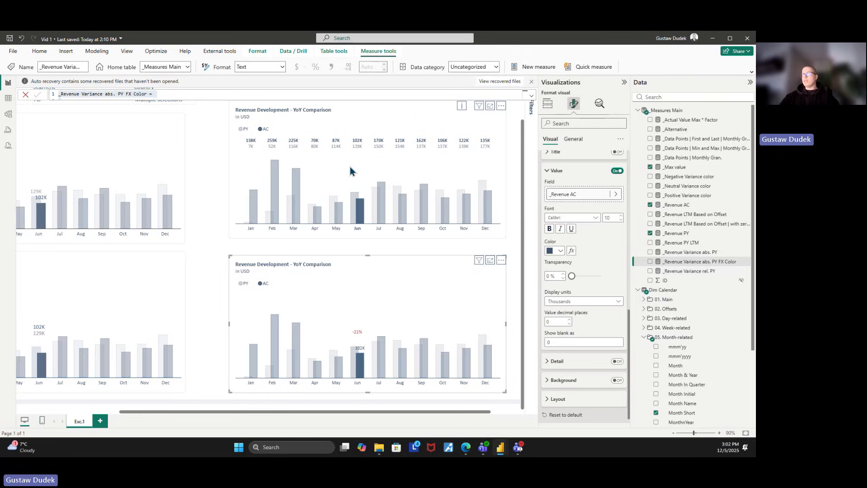
click(351, 167)
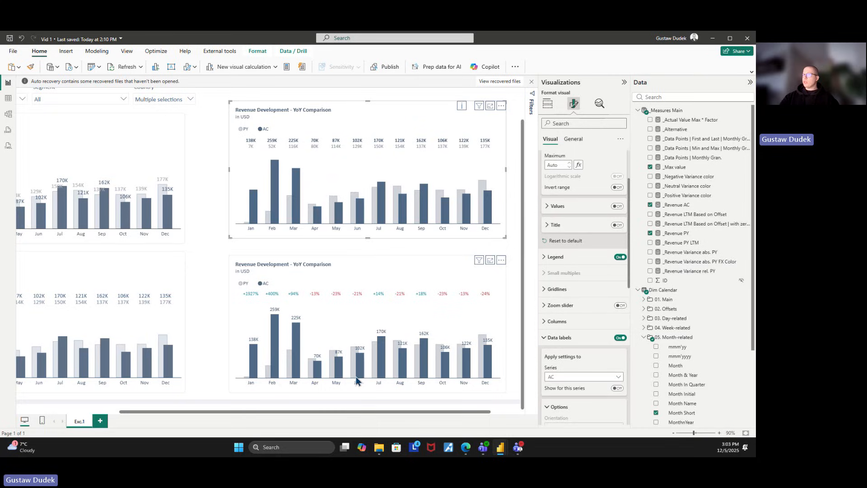
click(371, 404)
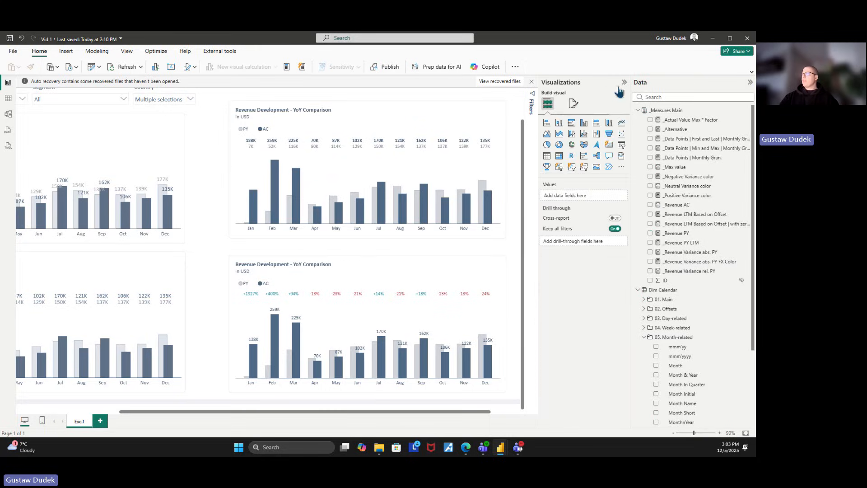
click(624, 81)
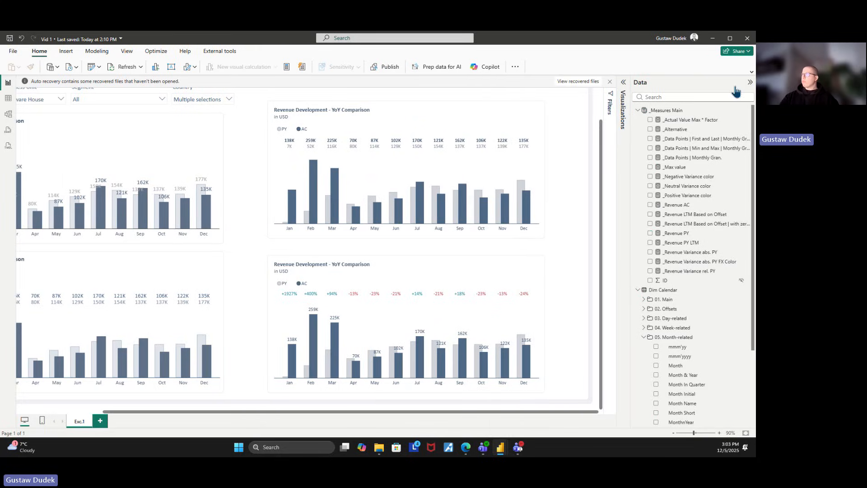
click(751, 83)
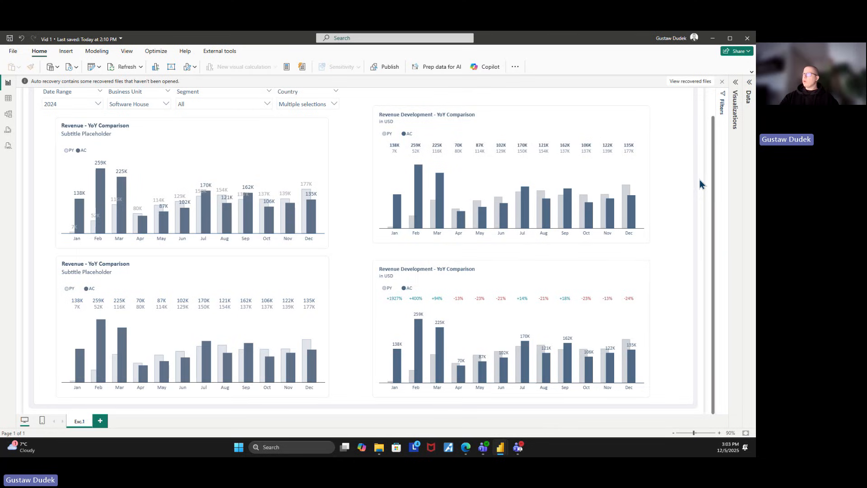
- Move the monthly table with the _Max value column over the two Revenue Development charts and bring it to the front
scroll(686, 181, up, 2)
drag(660, 112, 488, 353)
click(735, 122)
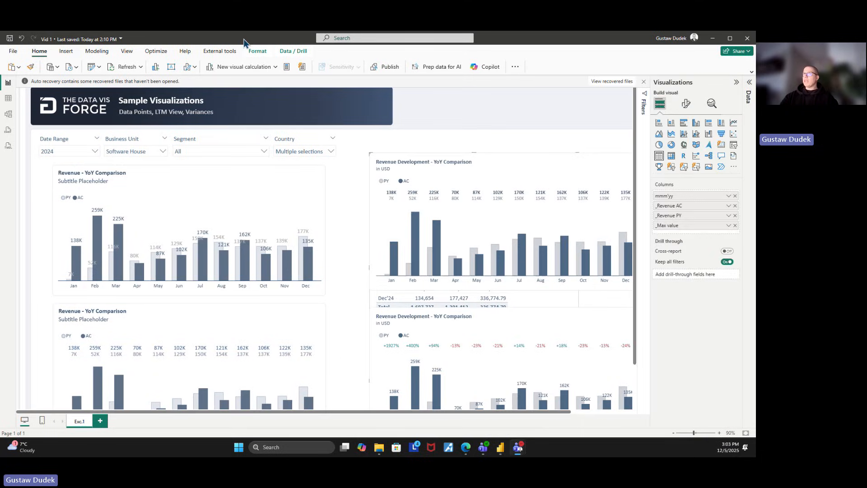
click(258, 51)
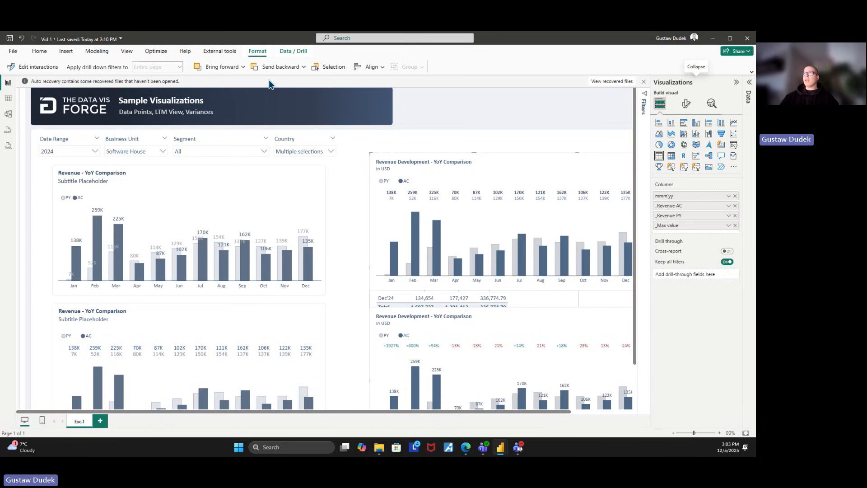
click(243, 67)
click(235, 97)
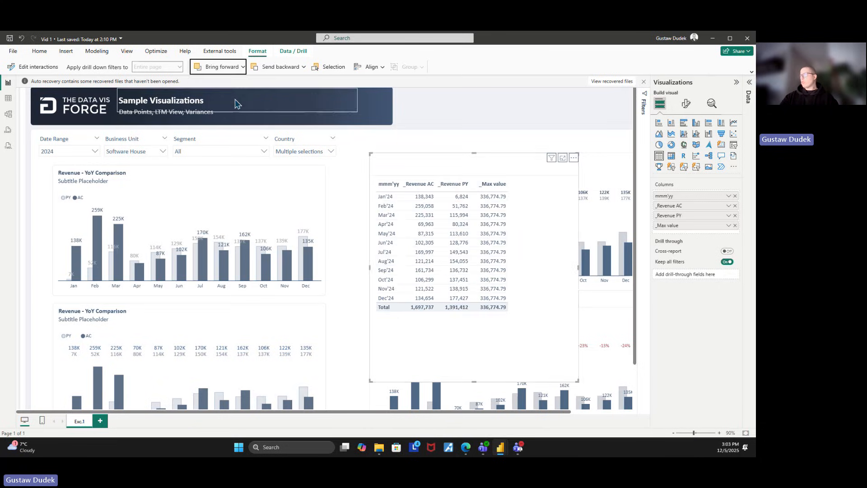
- Reveal the data fields again and shift the monthly table slightly left and up on the page
drag(489, 413, 601, 409)
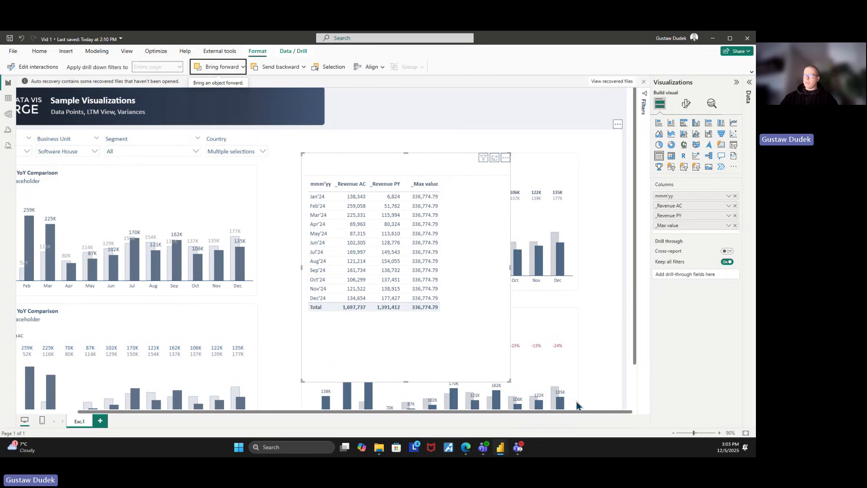
click(748, 95)
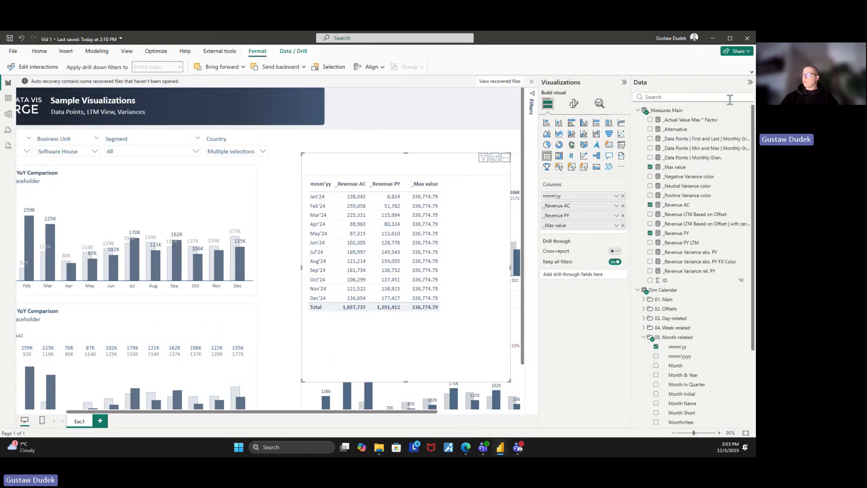
drag(449, 417, 503, 421)
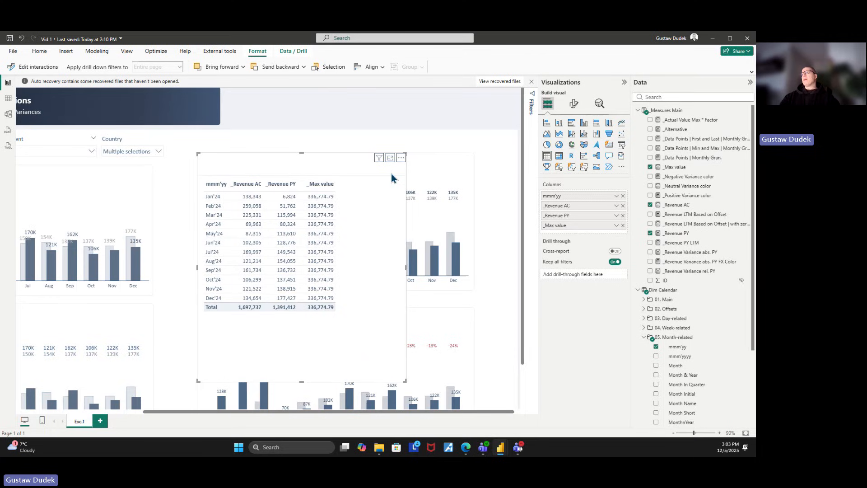
drag(371, 229, 344, 220)
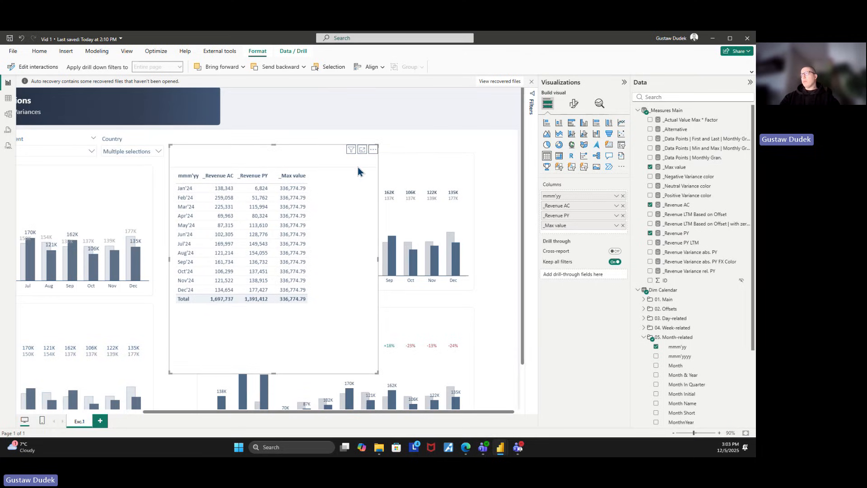
- Add a new custom visual calculation to the monthly table
click(374, 150)
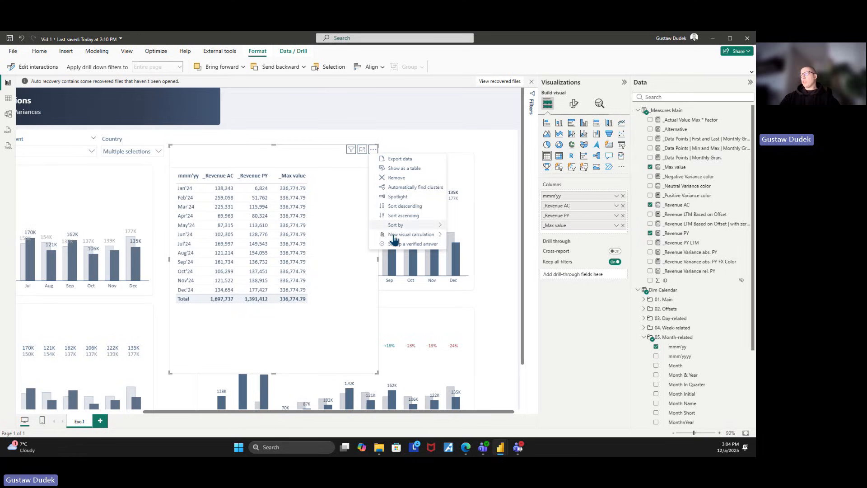
mouse_move(392, 236)
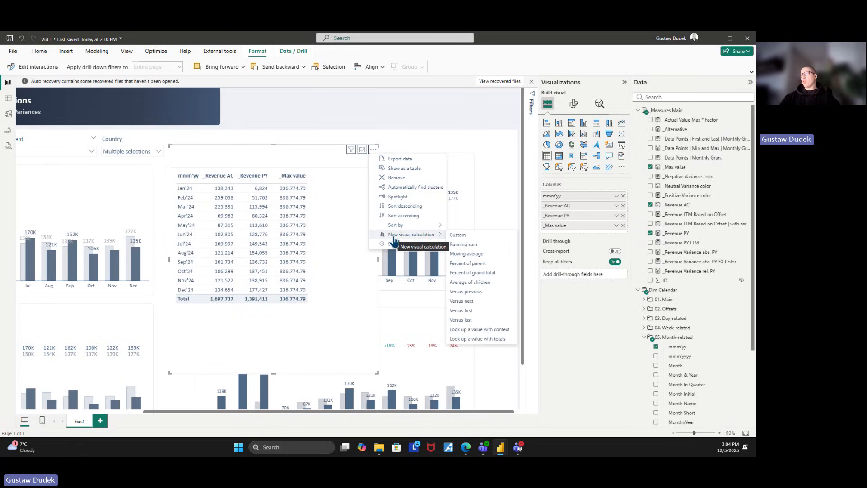
click(483, 238)
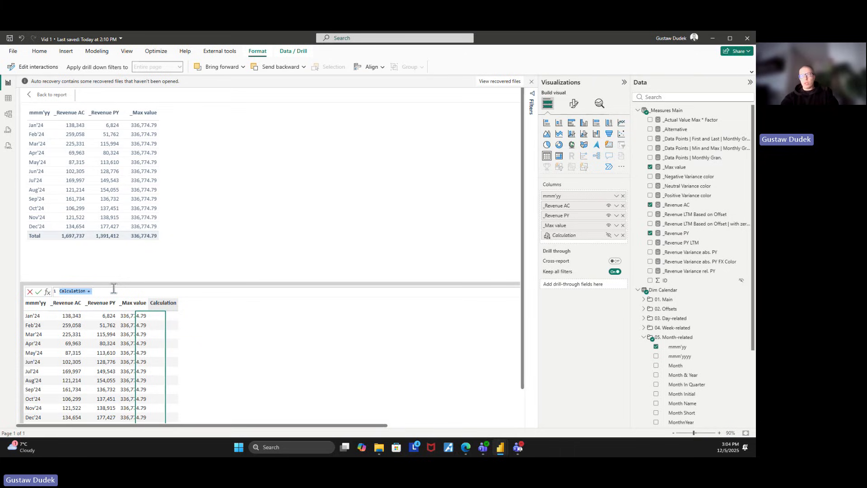
- Name the new visual calculation Max Value and leave blank lines for its formula
text(MAx Value)
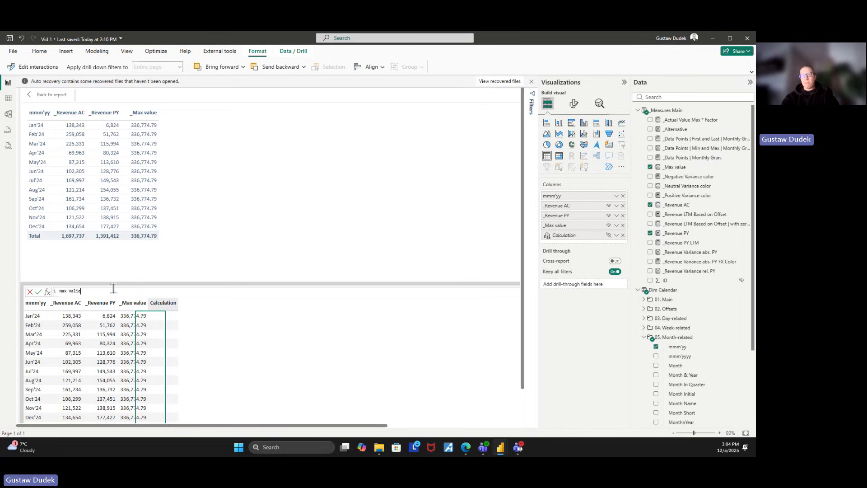
key(BackSpace)
key(BackSpace)
text(ue =)
key(shift+Return)
key(shift+Return)
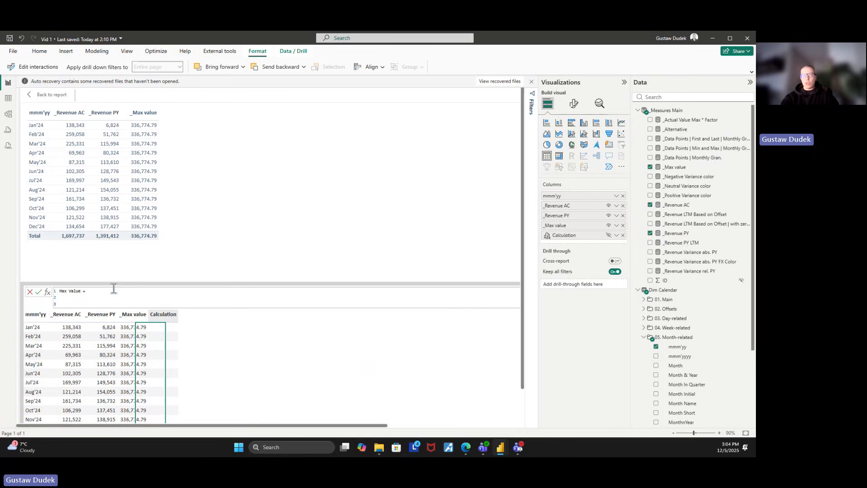
- Begin the Max Value formula with a MAXX function that iterates over ROWS
text(MAXX()
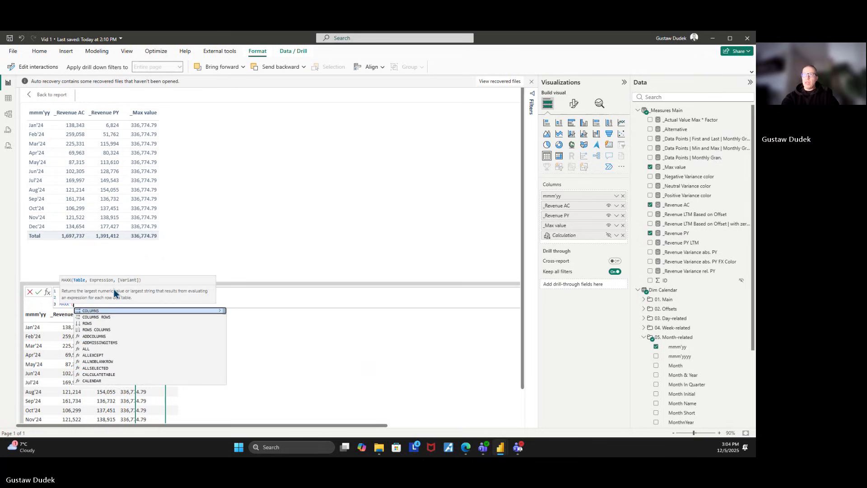
key(shift+Return)
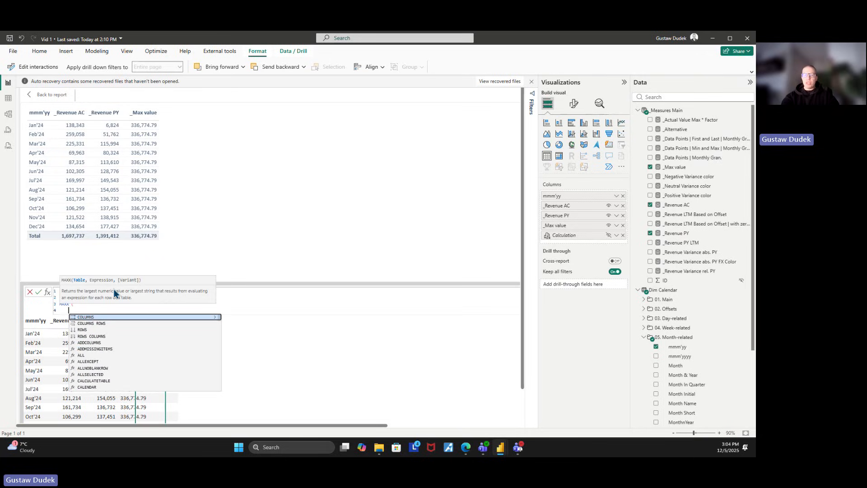
text(Ro)
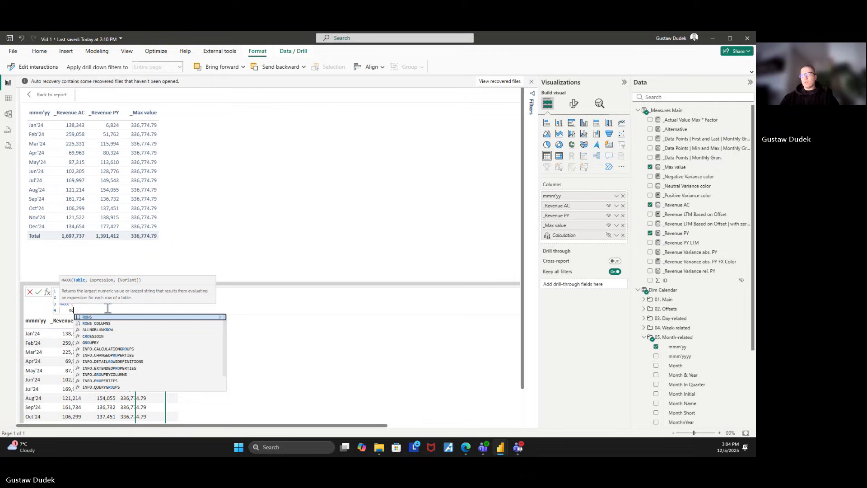
key(Tab)
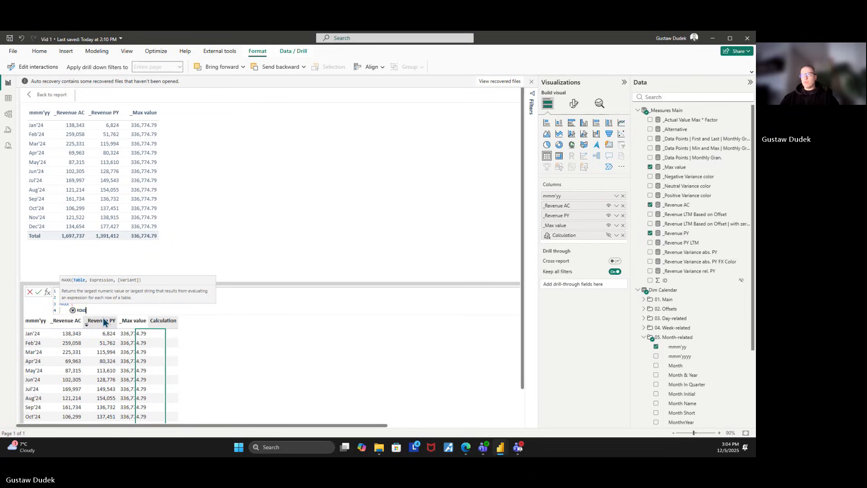
text(,)
key(shift+Return)
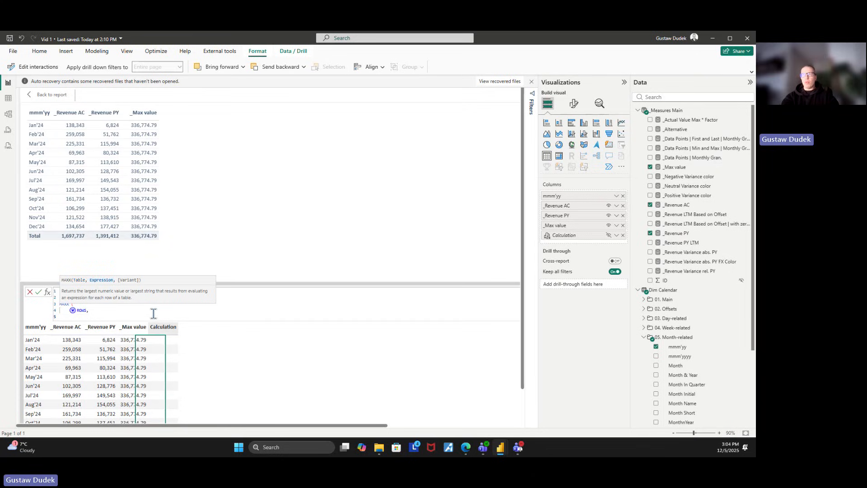
- Complete the MAXX expression with MAX ( [_Revenue AC], [_Revenue PY] ) and commit the calculation
text(MAX()
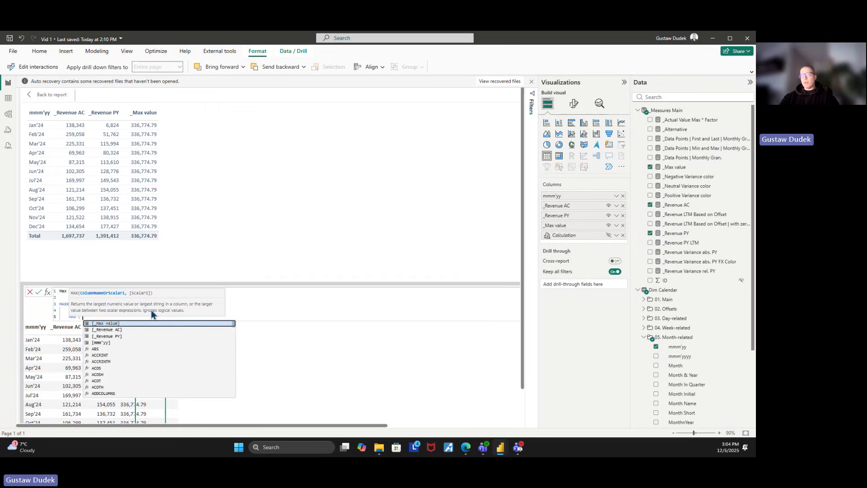
key(Down)
key(Tab)
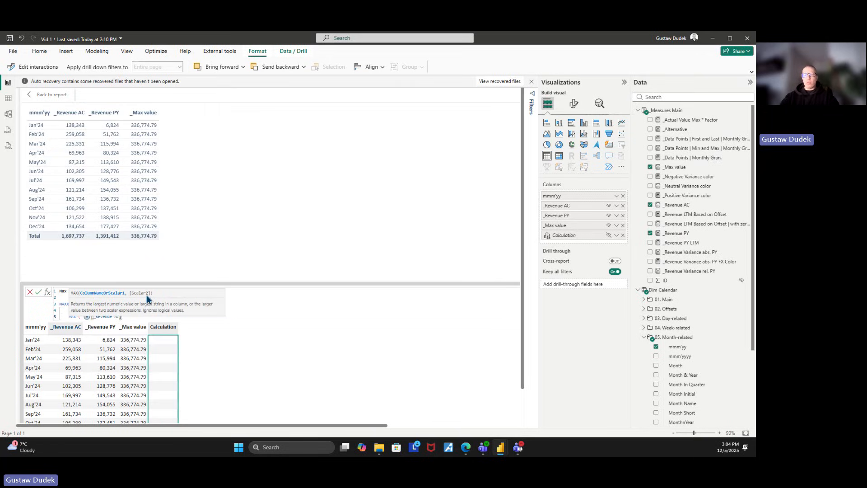
text(, A)
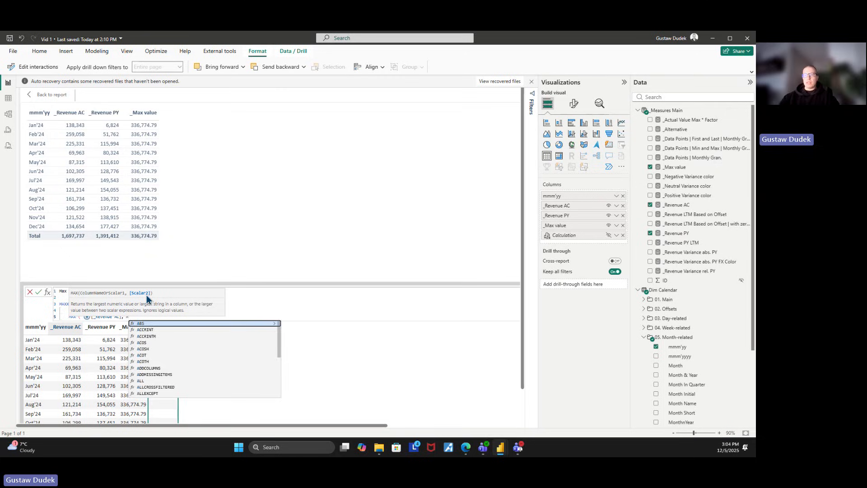
key(BackSpace)
text(PY)
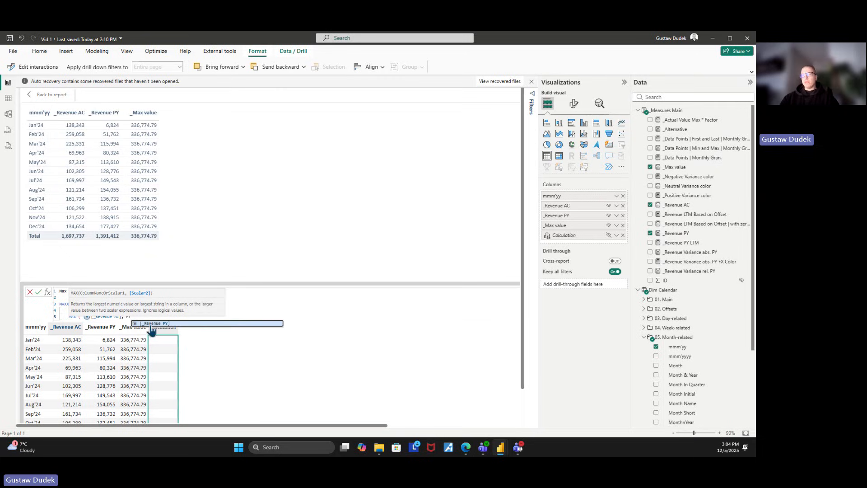
key(Tab)
text())
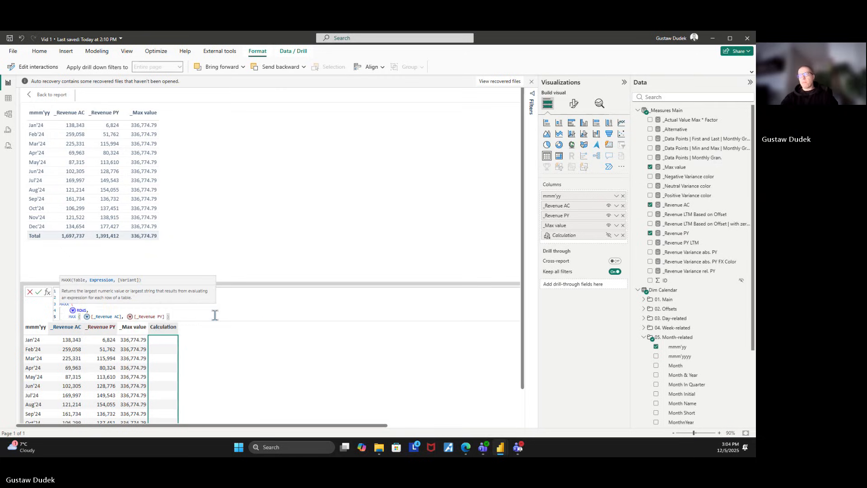
key(Return)
text())
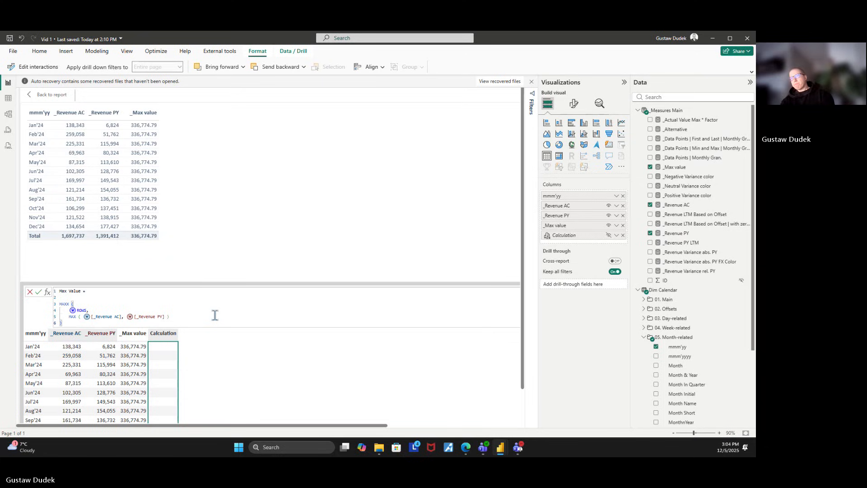
key(Return)
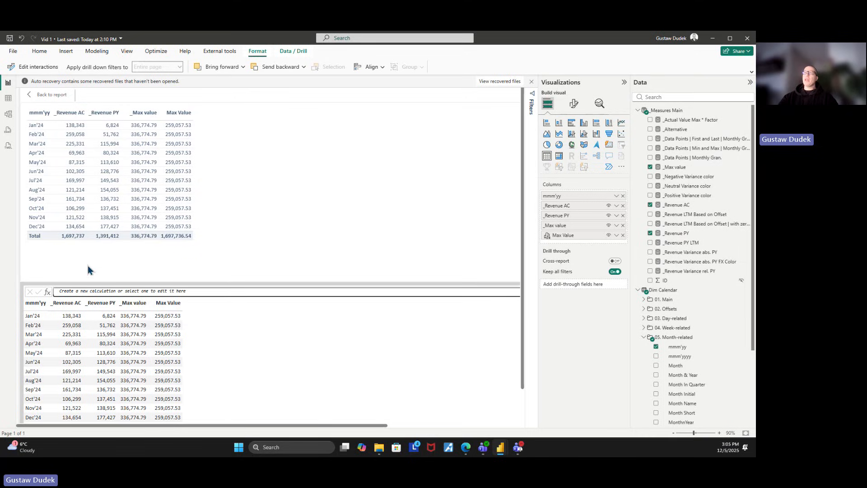
- Return to the report and move the monthly table left and up, uncovering more of the Revenue Development charts
click(59, 97)
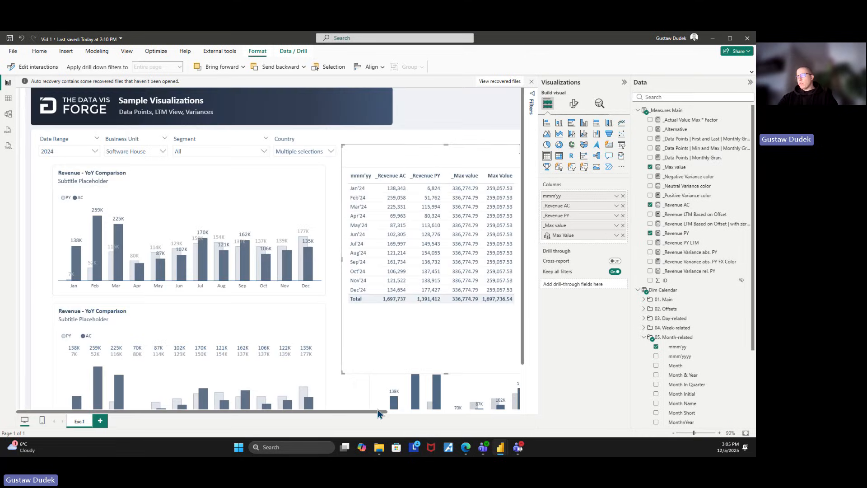
drag(377, 411, 456, 413)
drag(380, 343, 313, 313)
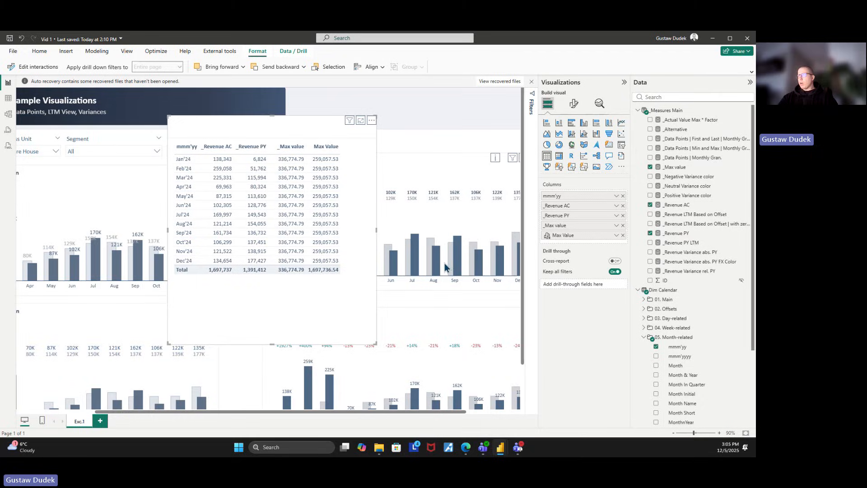
- Check how the September AC column cross-filters the monthly table, and shift the table further left
click(456, 253)
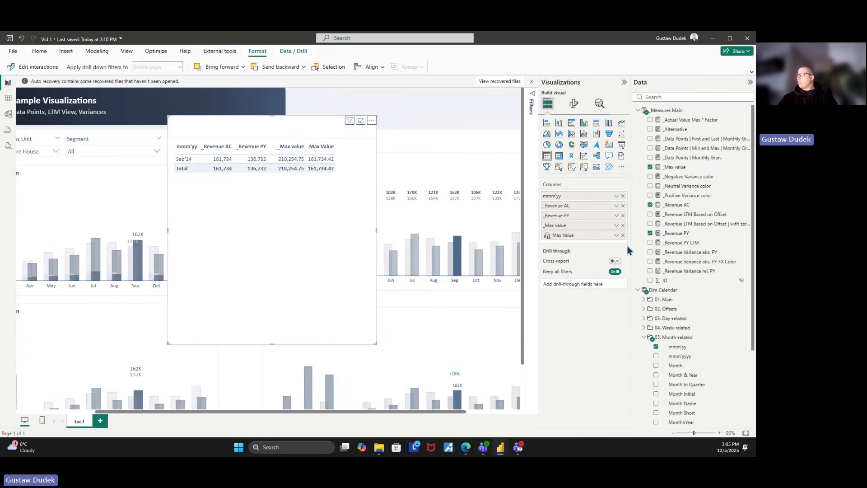
click(458, 246)
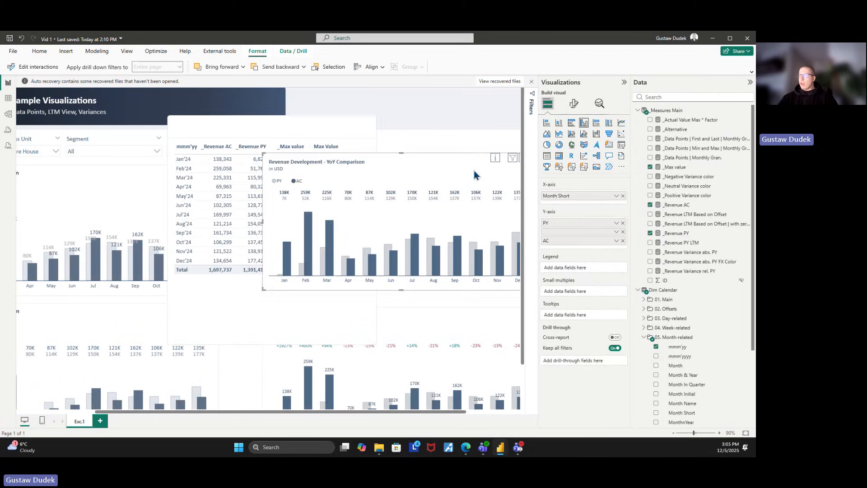
drag(307, 135, 240, 132)
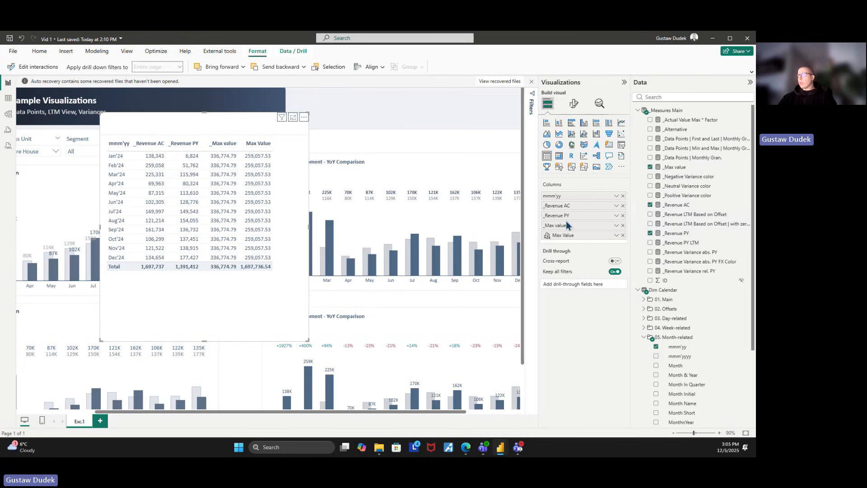
- Edit the Max Value visual calculation to multiply the MAXX result by 1.3
right_click(566, 235)
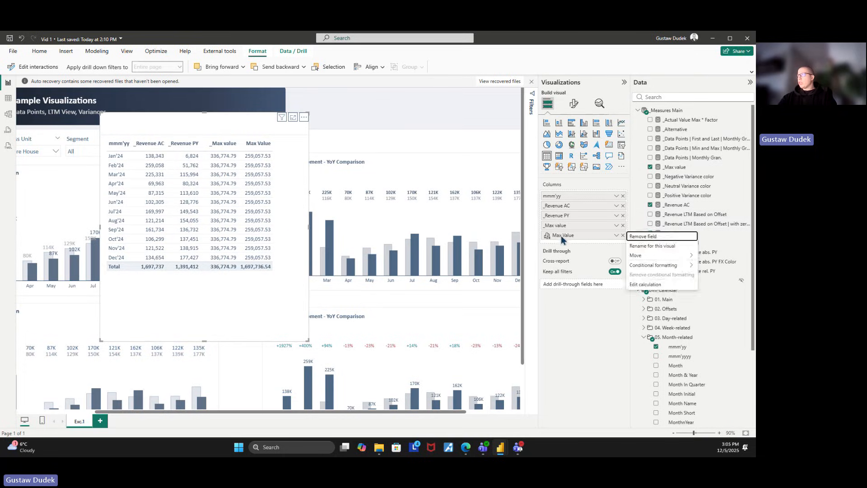
click(645, 284)
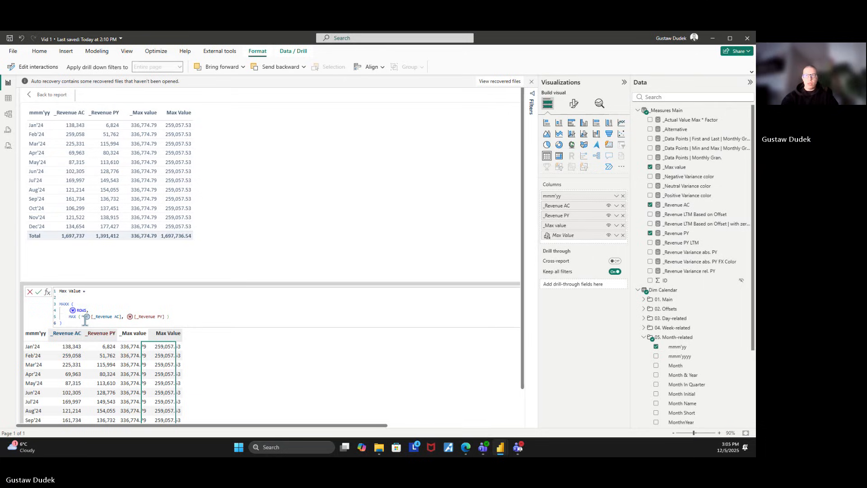
text(* 1.3)
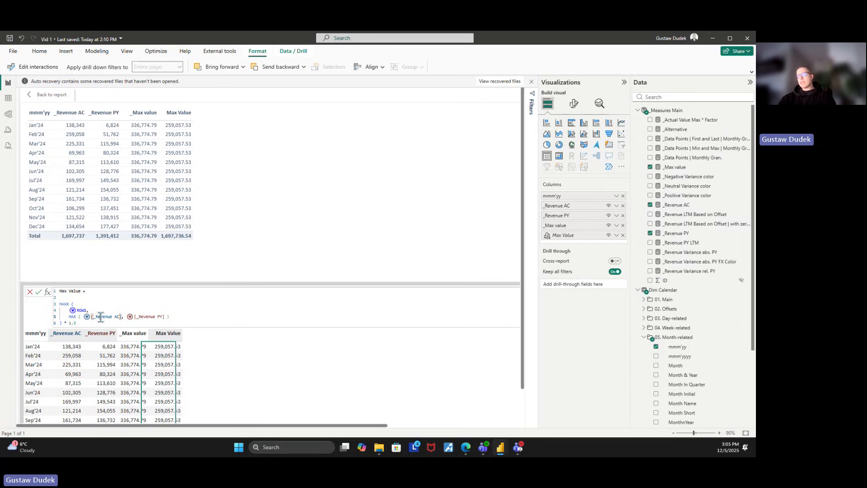
double_click(100, 318)
key(Return)
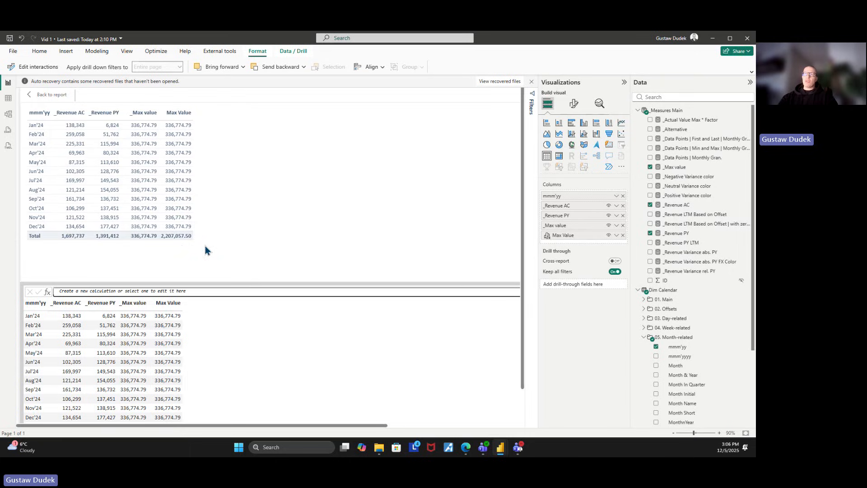
- Go back to the report page and move the monthly table left, clear of the Revenue Development charts
click(54, 96)
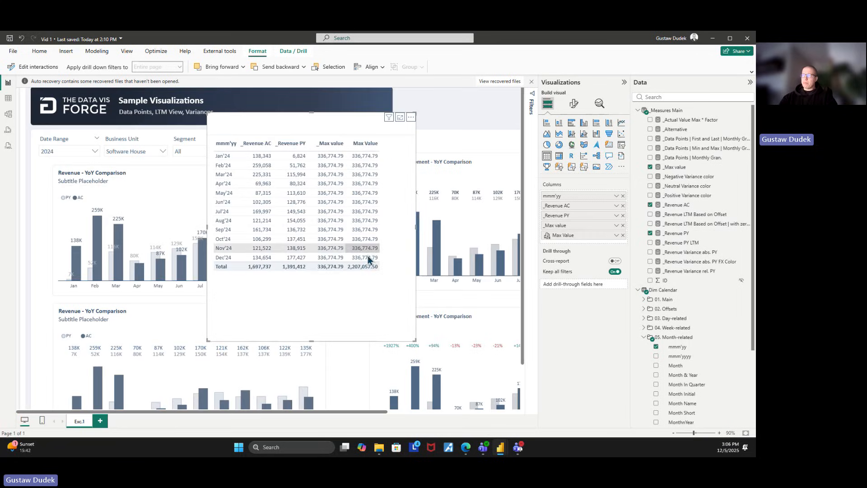
drag(367, 309, 319, 303)
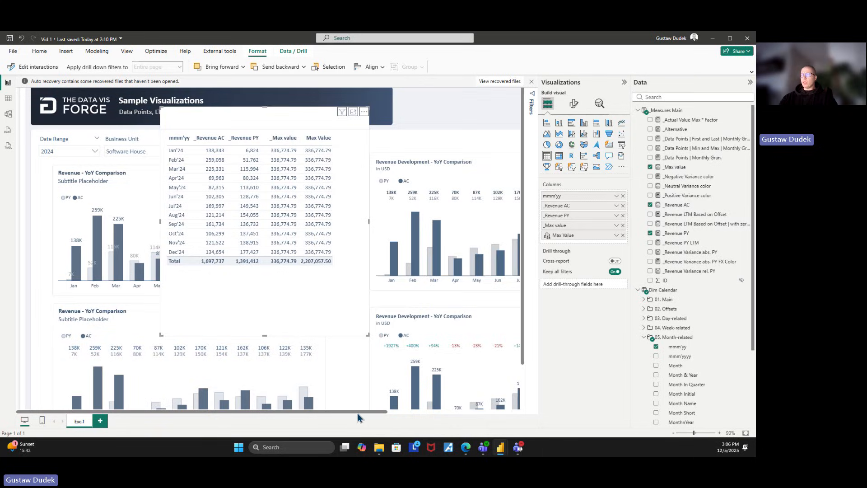
drag(357, 413, 499, 424)
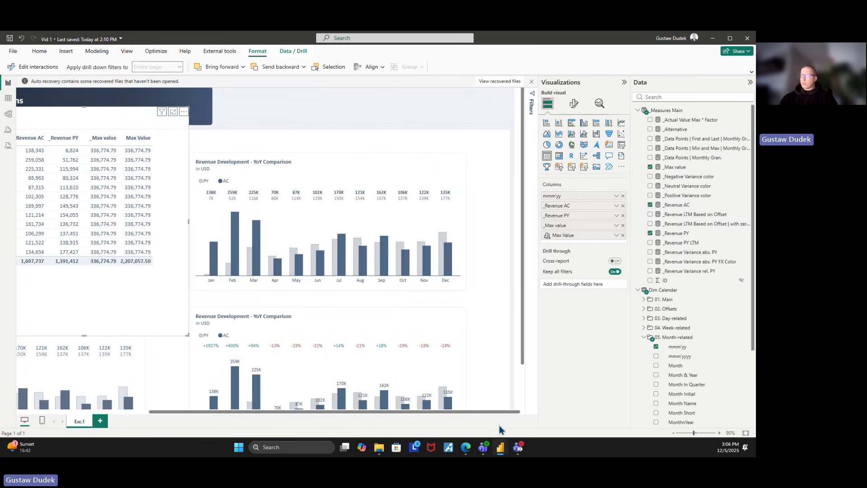
- Duplicate the upper Revenue Development chart, placing the copy up and to the right, and remove the copy's unnamed maximum series
click(416, 125)
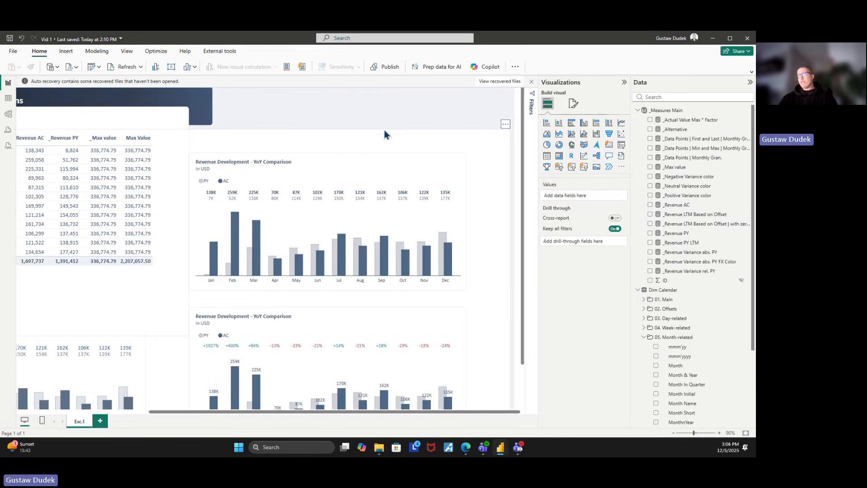
click(365, 178)
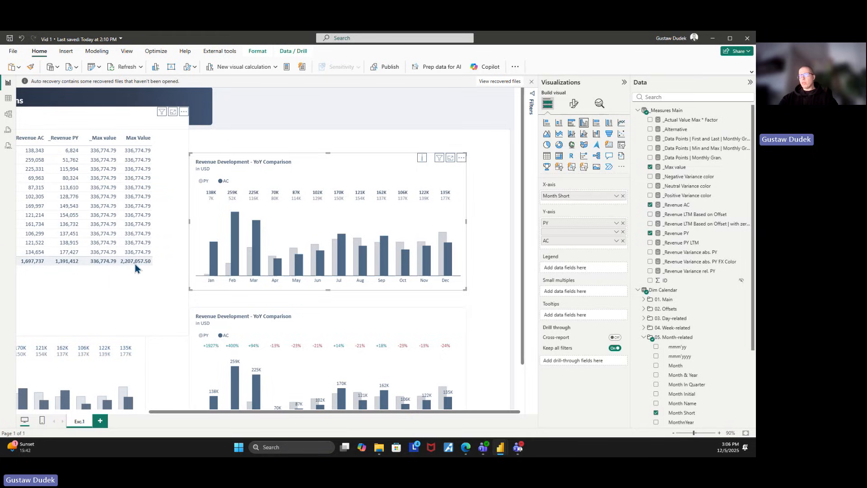
key(ctrl+v)
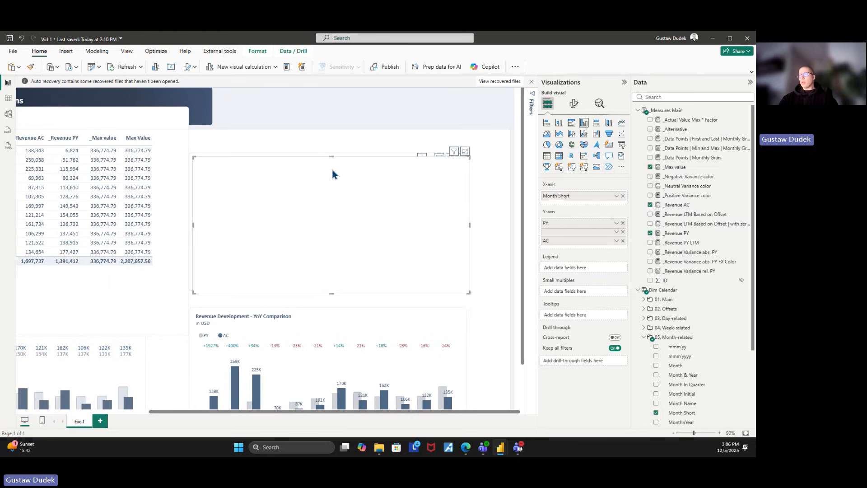
drag(332, 170, 370, 123)
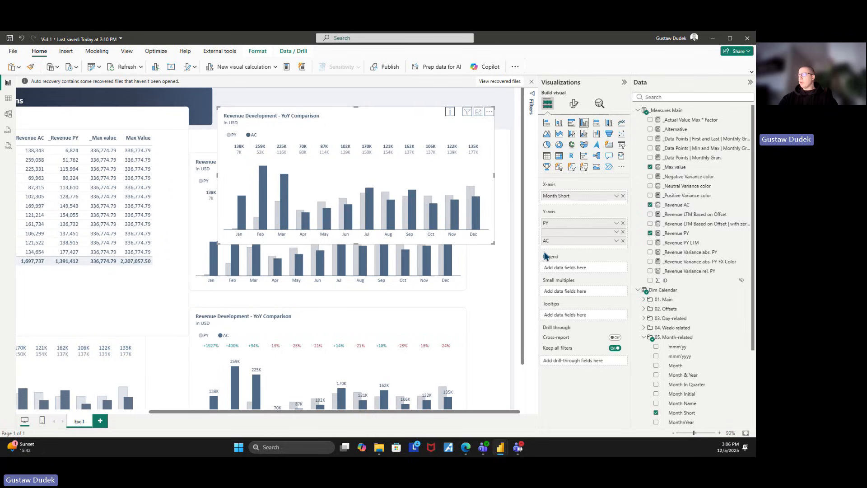
click(623, 232)
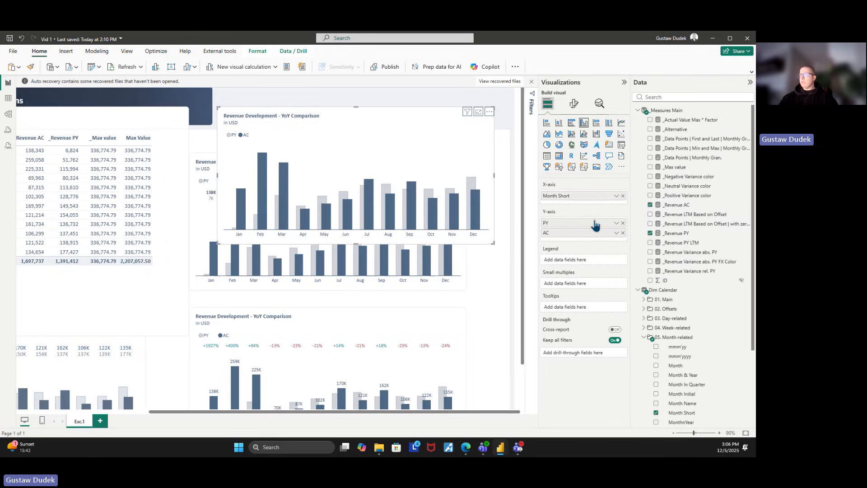
click(156, 292)
click(184, 112)
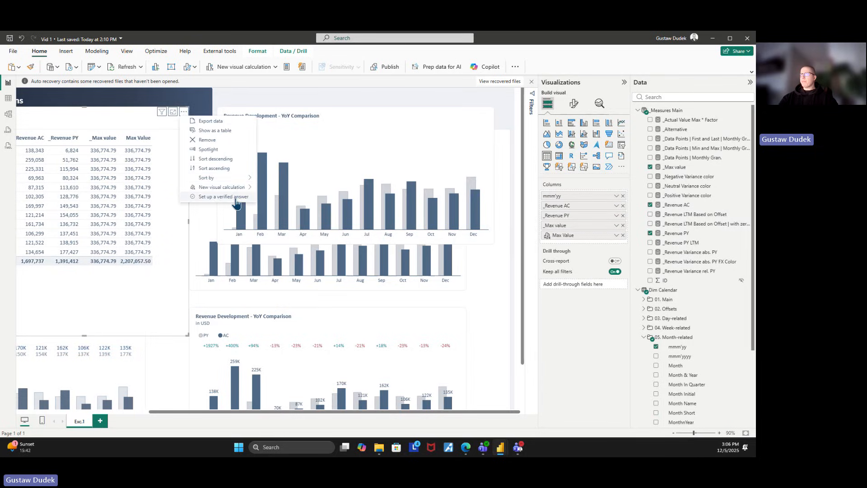
mouse_move(249, 191)
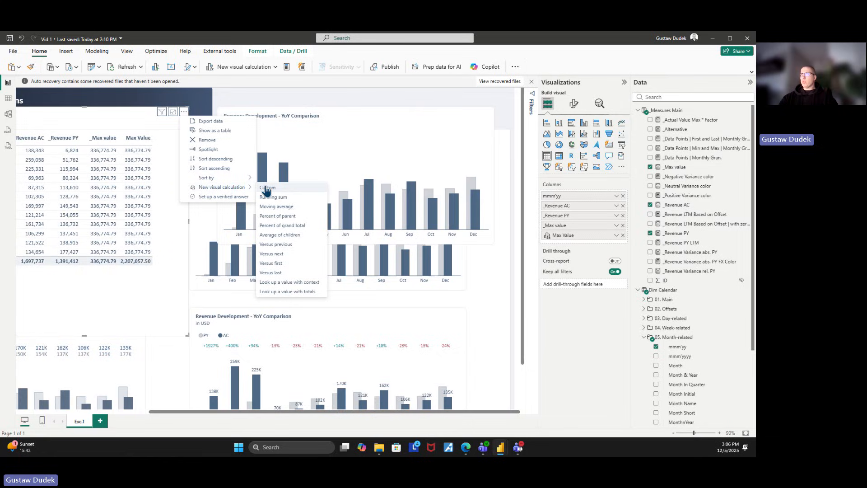
click(266, 188)
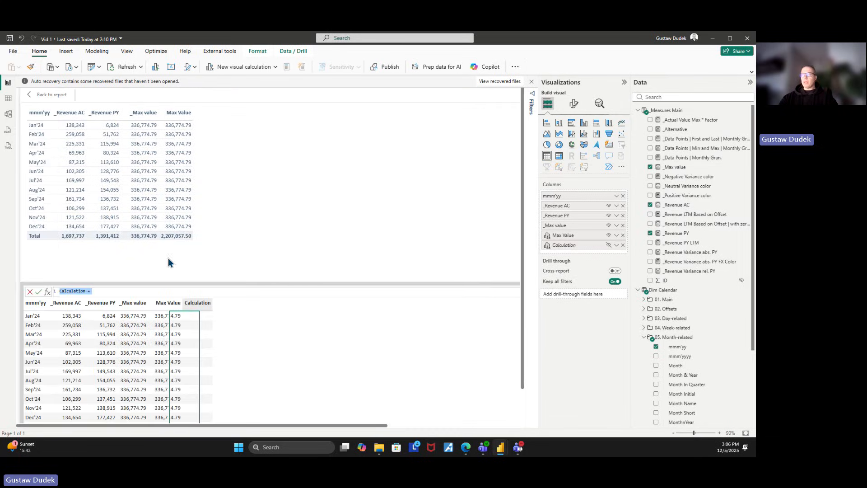
click(623, 245)
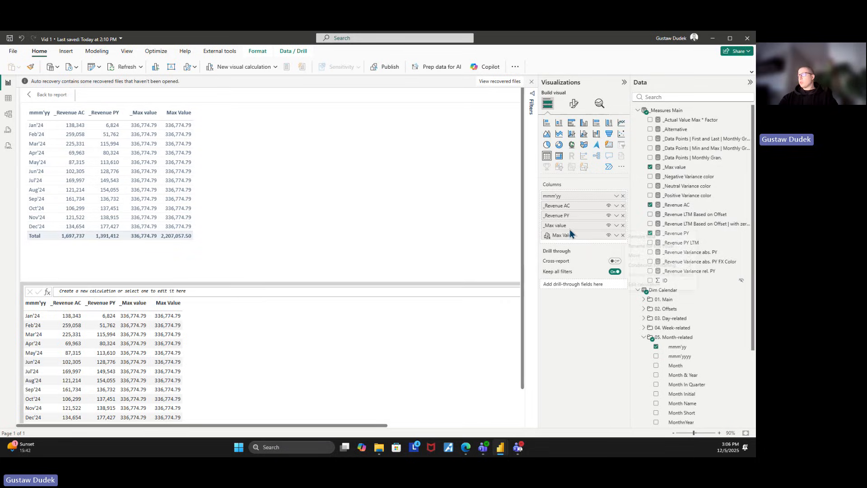
- Copy the whole Max Value formula from the monthly table's visual calculation and return to the report page with the duplicated chart selected
click(616, 235)
click(648, 286)
key(ctrl+a)
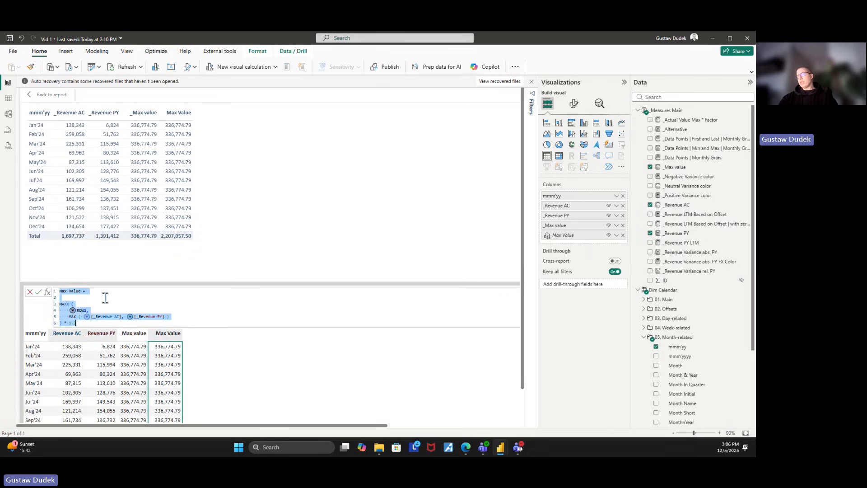
click(47, 94)
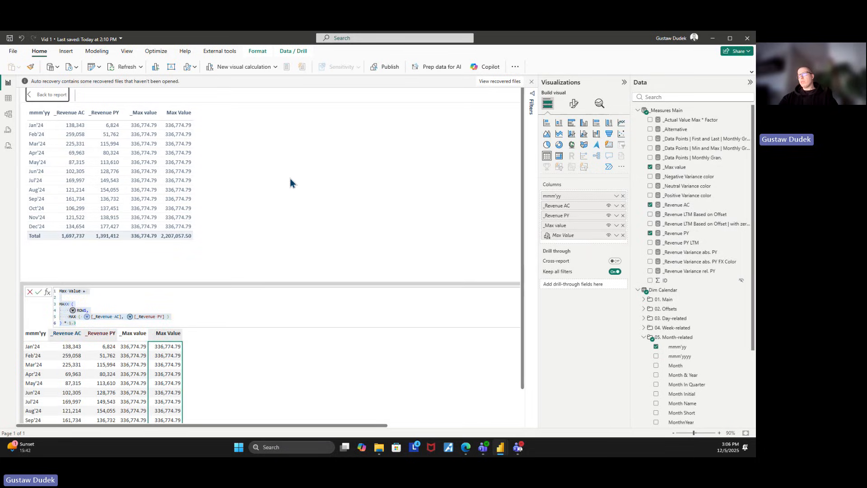
click(484, 150)
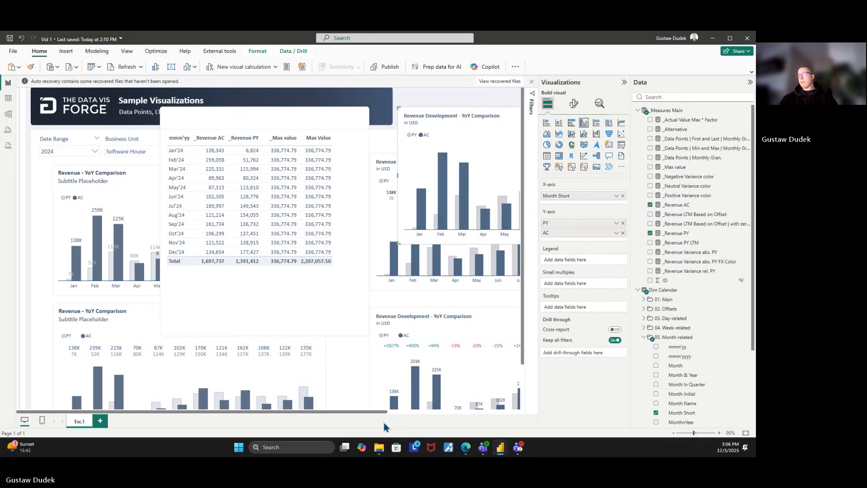
- Add a custom visual calculation to the duplicated Revenue Development chart and paste in the Max Value MAXX formula with the 1.3 factor
drag(380, 410, 562, 412)
click(425, 150)
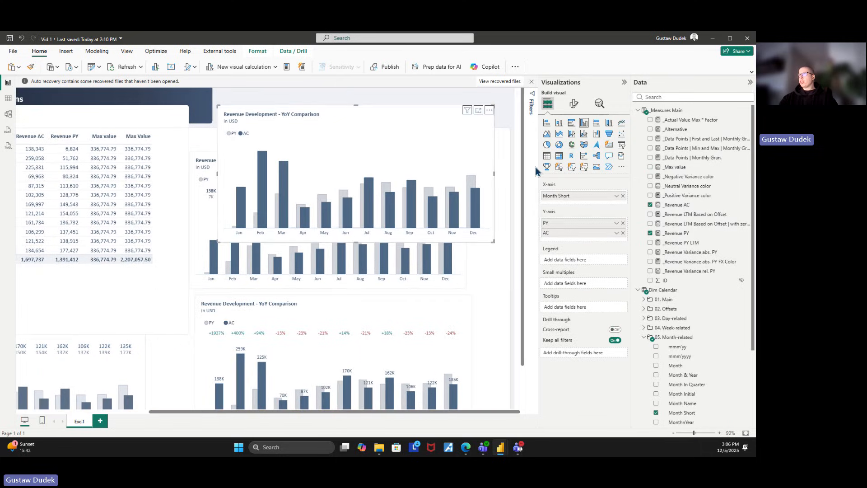
click(489, 111)
mouse_move(528, 166)
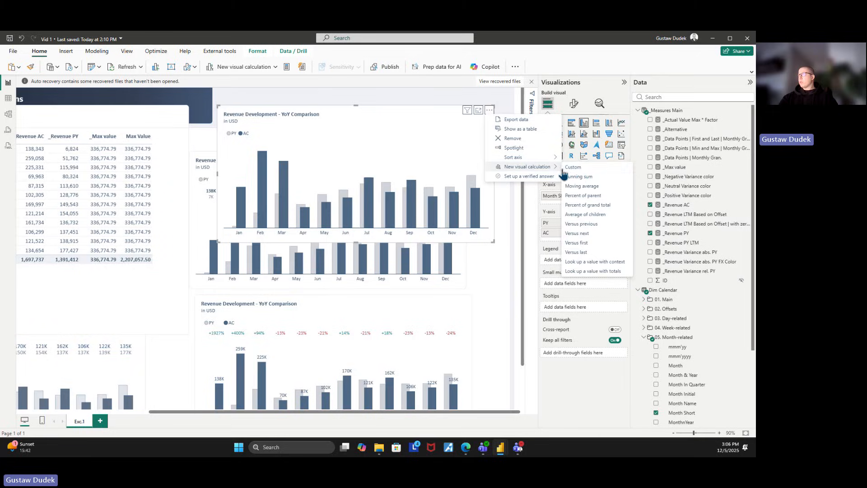
click(580, 168)
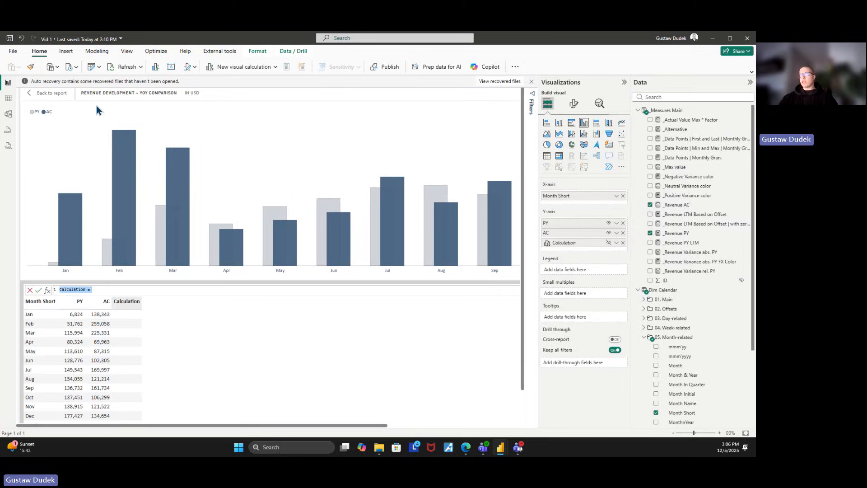
text(Max Value =  MAXX (     ROWS,     MAX ( [_Revenue AC], [_Revenue PY] ) ) * 1.3)
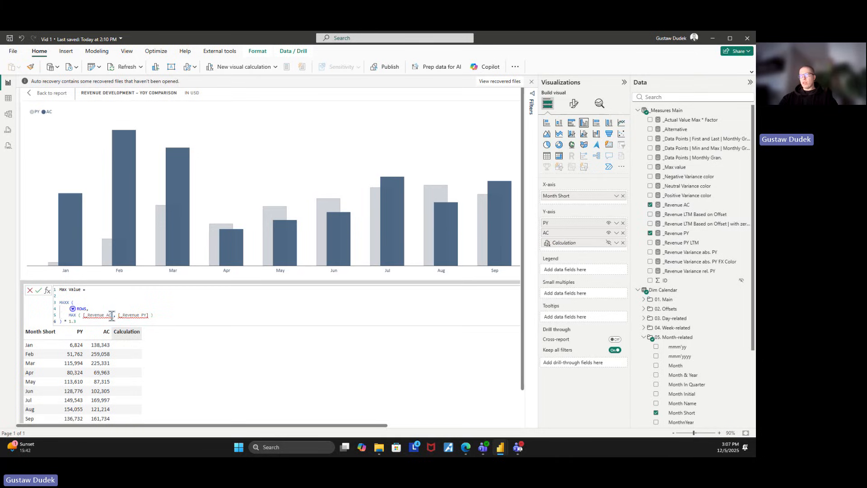
- Replace _Revenue AC and _Revenue PY in the MAX expression with the chart's AC and PY fields, and commit the calculation
mouse_move(113, 315)
mouse_down()
mouse_move(86, 317)
mouse_move(107, 315)
mouse_up()
text(AC)
click(129, 304)
text(PY)
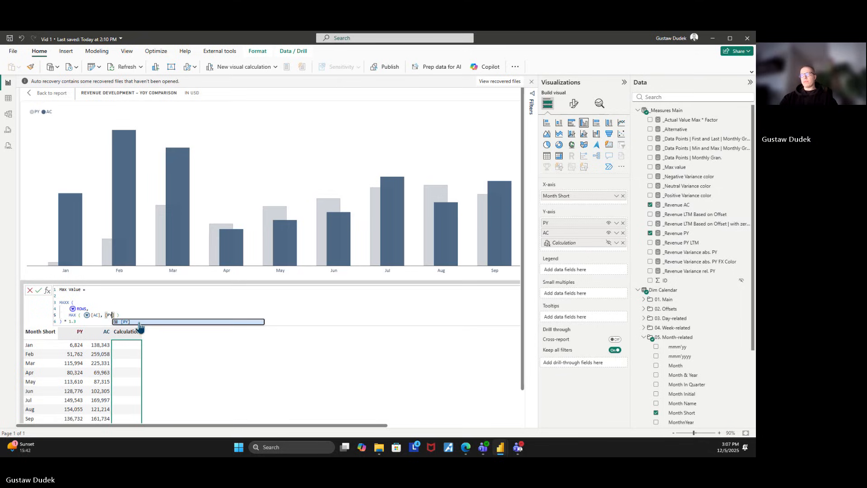
click(140, 321)
key(Return)
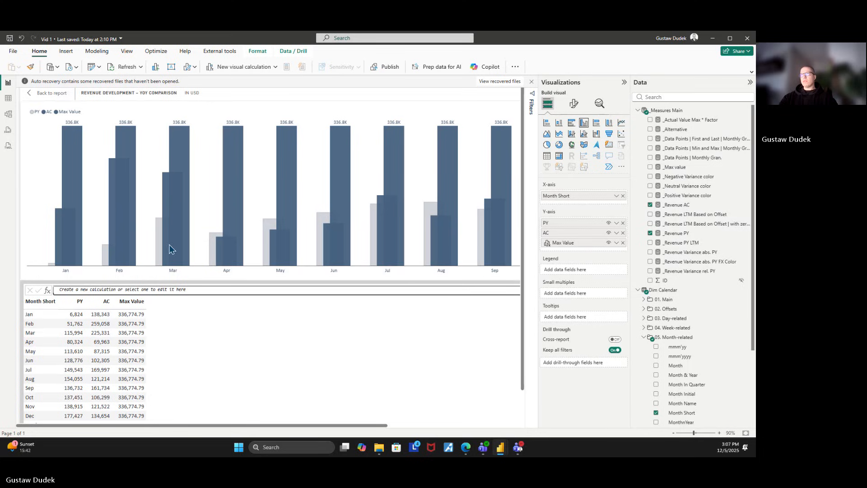
- Check the duplicated chart on the report page, hide its Max Value calculation from the visual, and return to the report
click(50, 94)
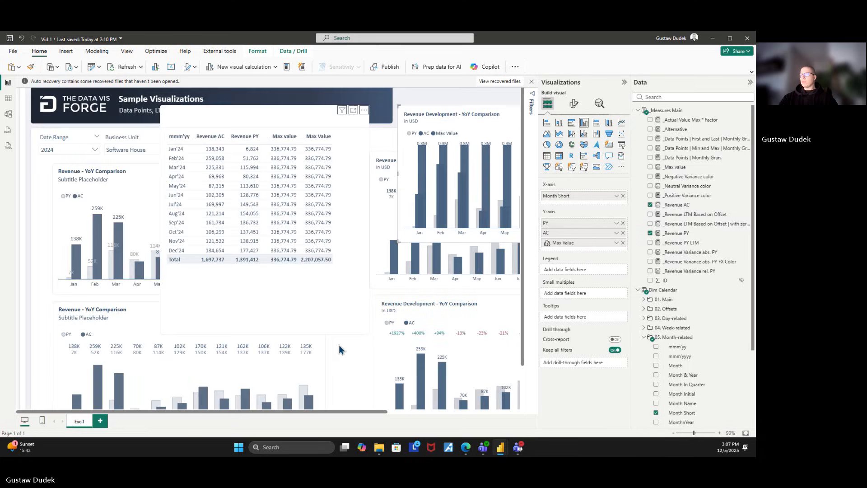
drag(338, 412, 519, 429)
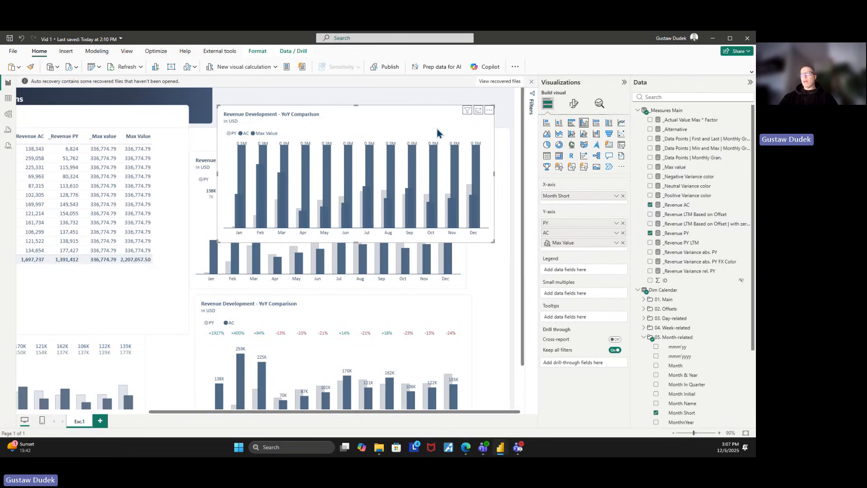
right_click(581, 244)
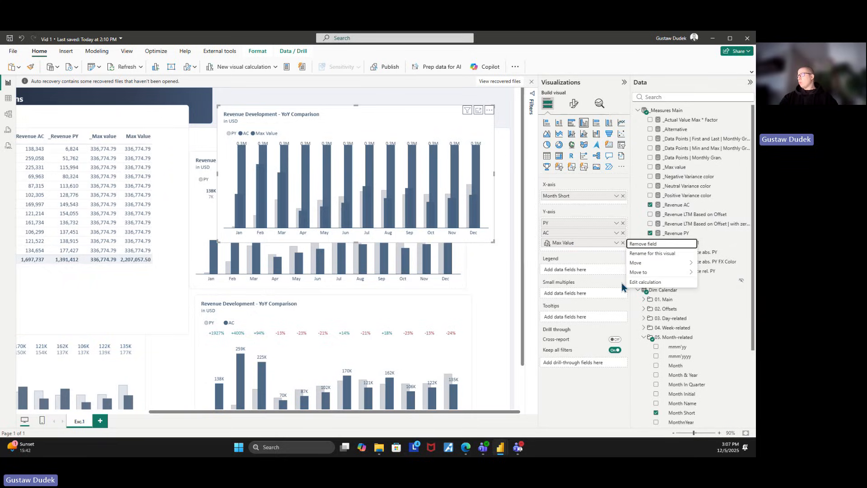
click(641, 282)
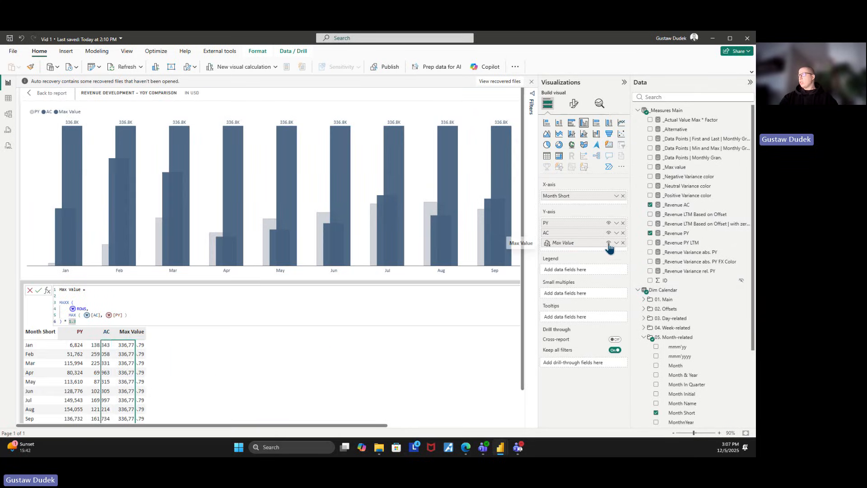
click(609, 243)
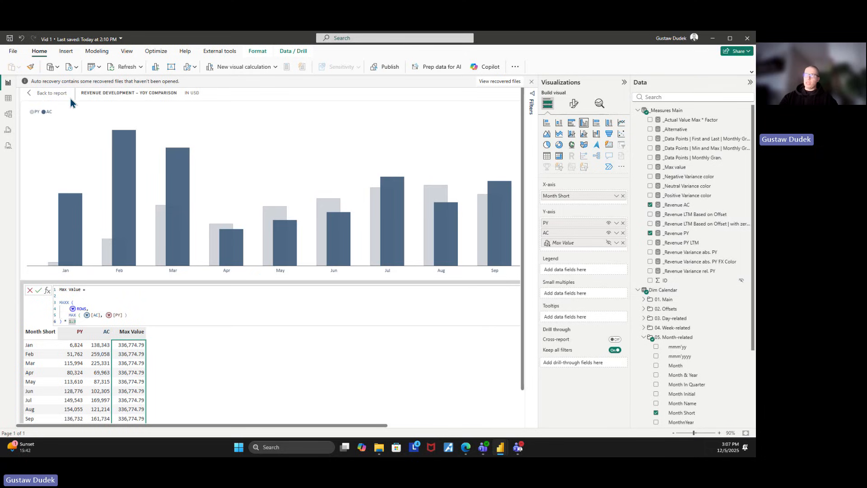
click(58, 94)
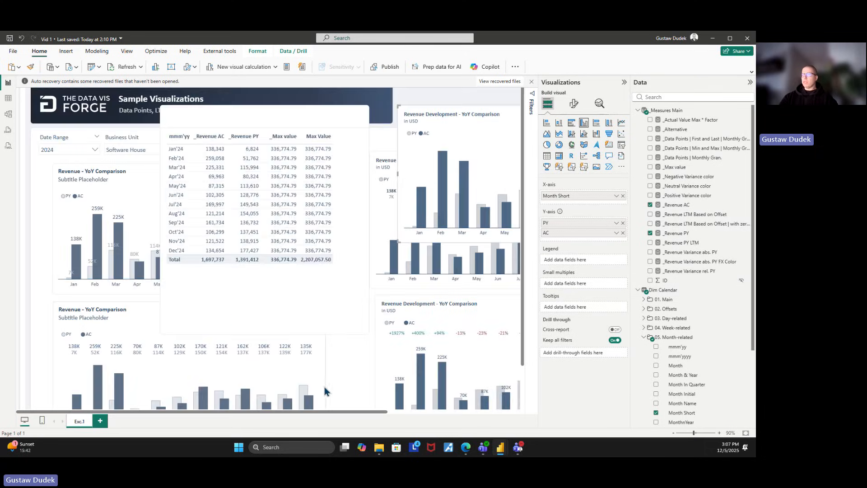
drag(319, 413, 514, 419)
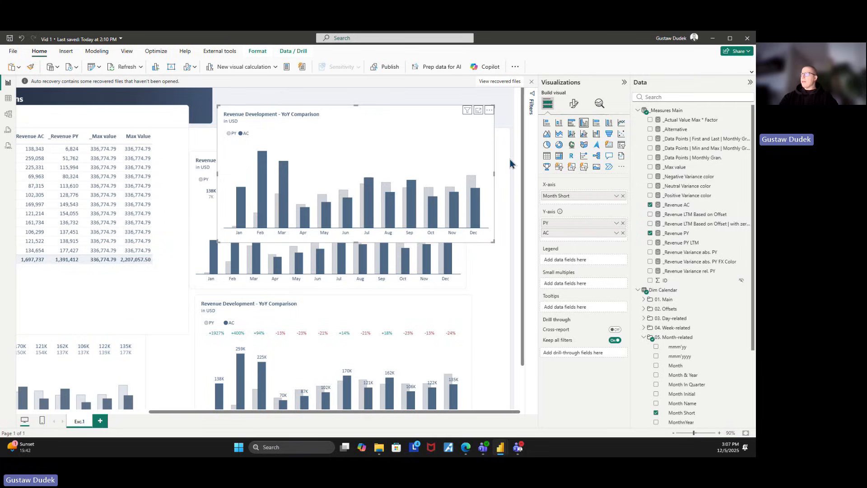
- Add a second Y-axis constant line to the duplicated chart and base its value on the Max Value field
click(599, 103)
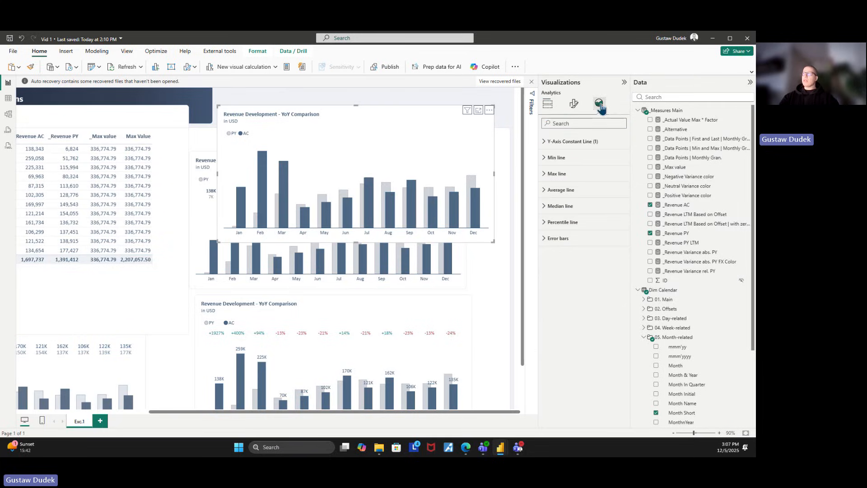
click(588, 143)
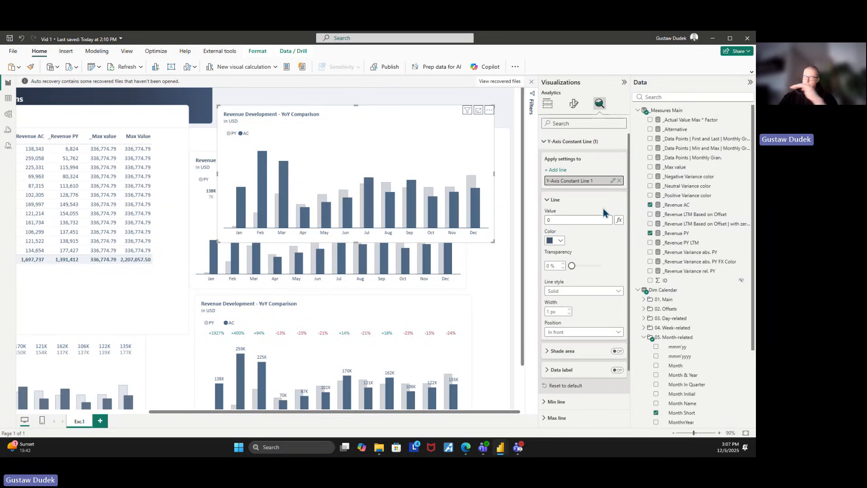
click(564, 171)
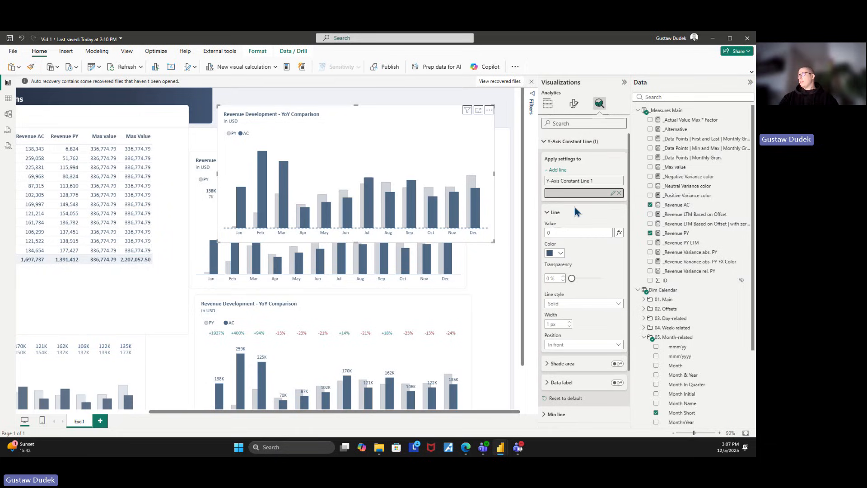
click(619, 233)
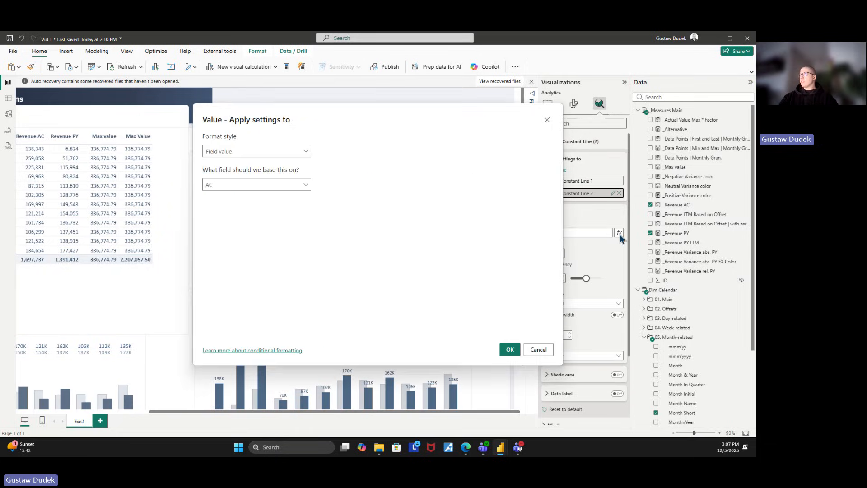
click(276, 186)
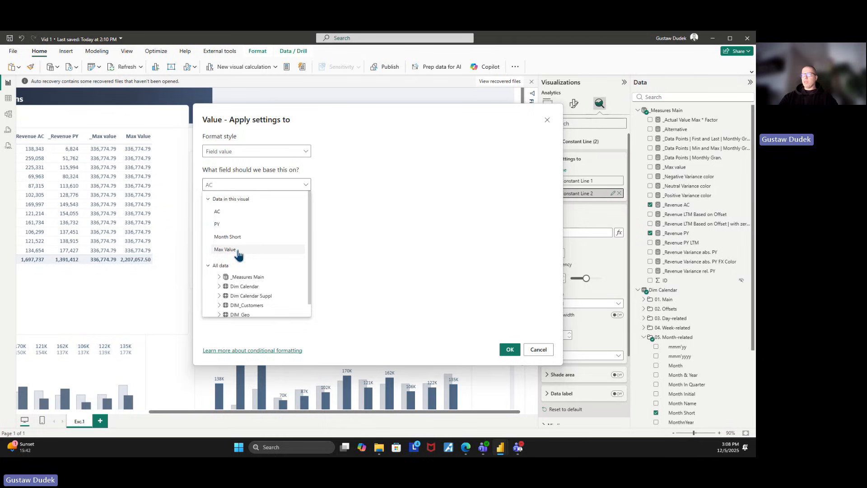
click(238, 251)
click(510, 349)
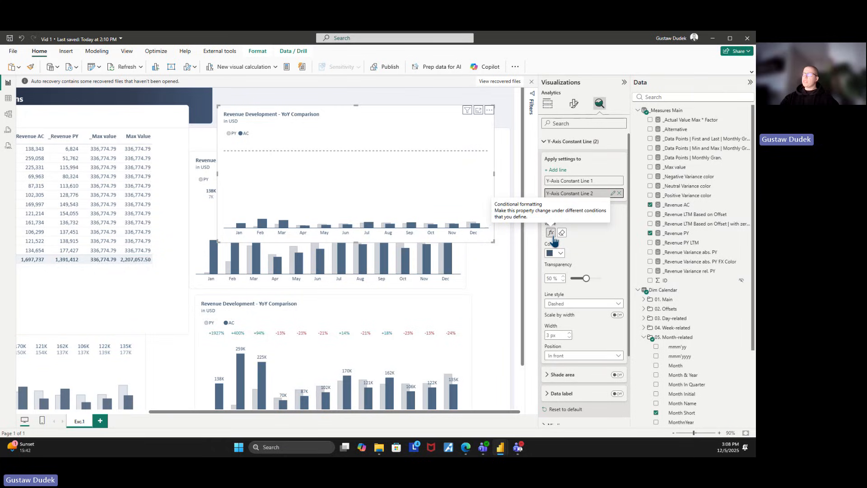
- Compare the constant line in the duplicated chart with the Max Value total in the monthly table
click(131, 270)
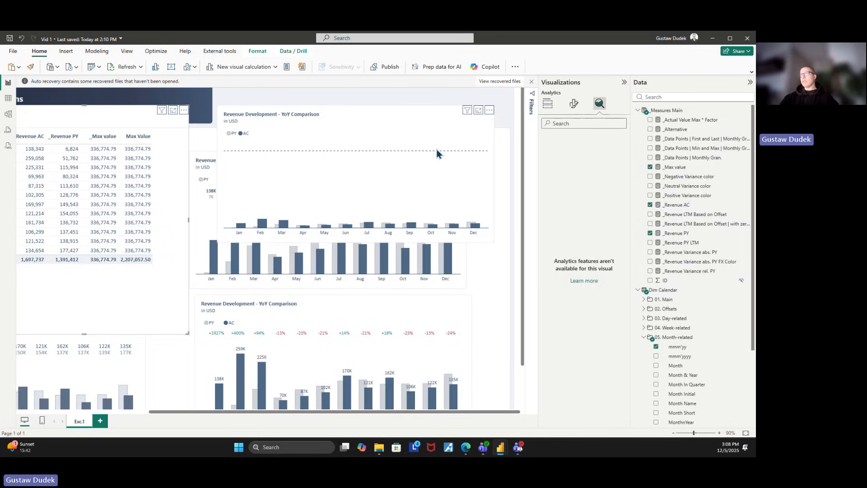
click(305, 177)
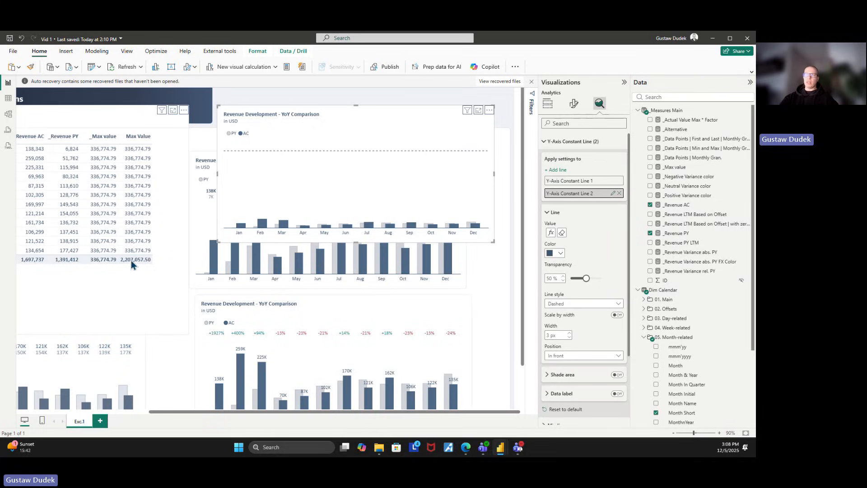
click(138, 283)
click(399, 167)
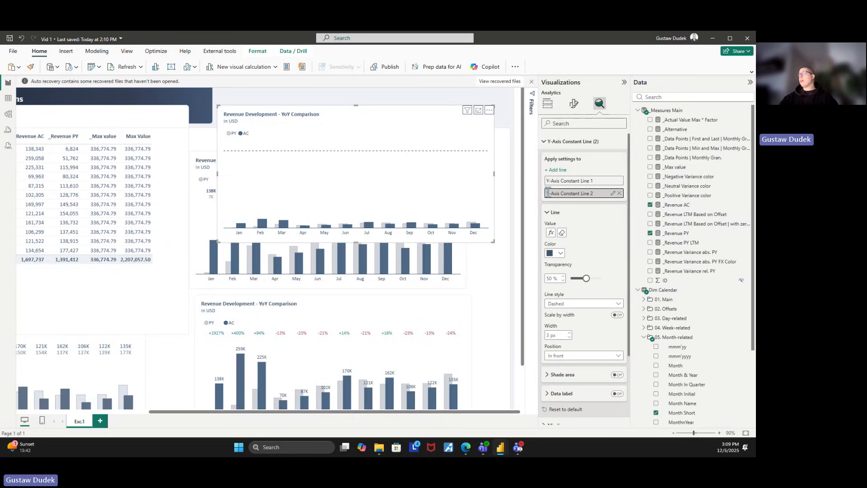
- Reopen the duplicated chart's Max Value calculation, indent the MAXX expression, and wrap it in an EXPANDALL function
click(547, 104)
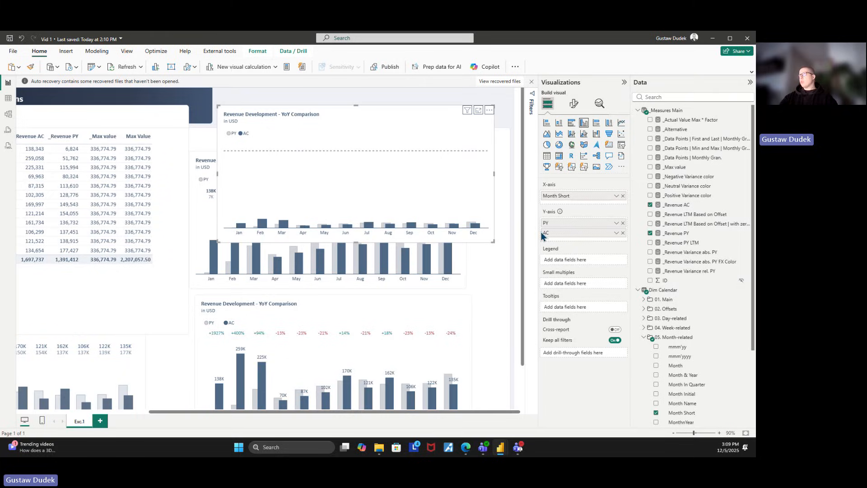
click(223, 66)
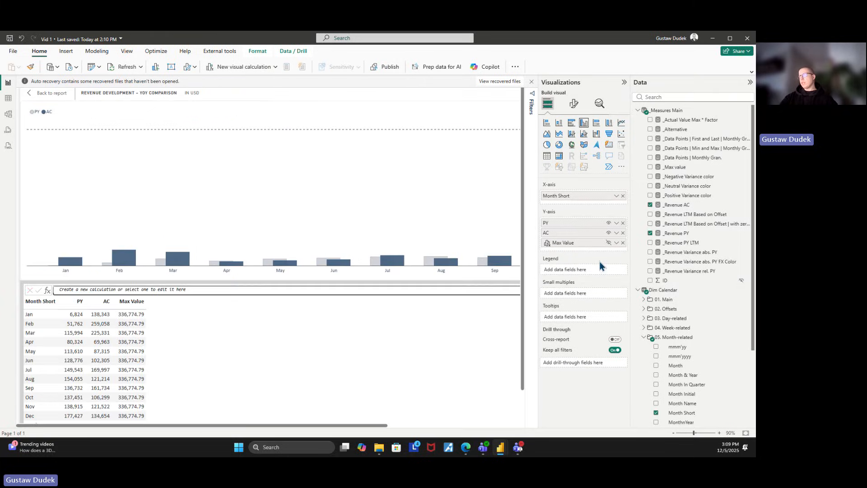
right_click(559, 246)
click(628, 282)
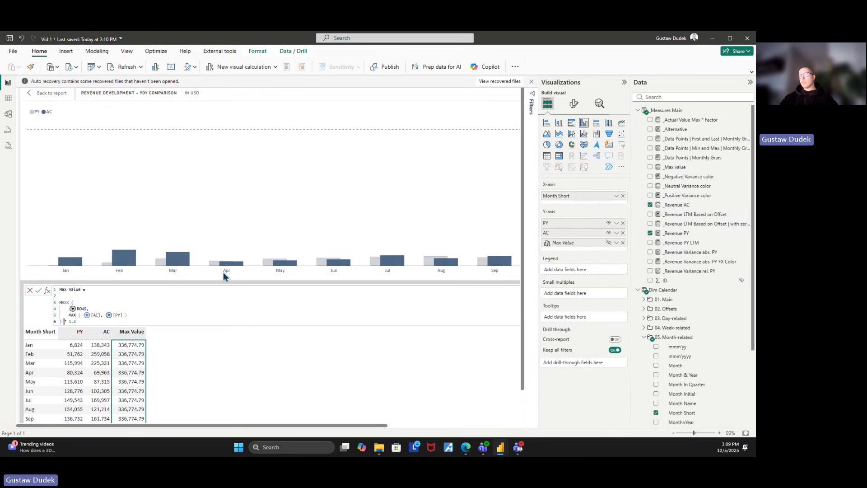
drag(85, 320, 54, 307)
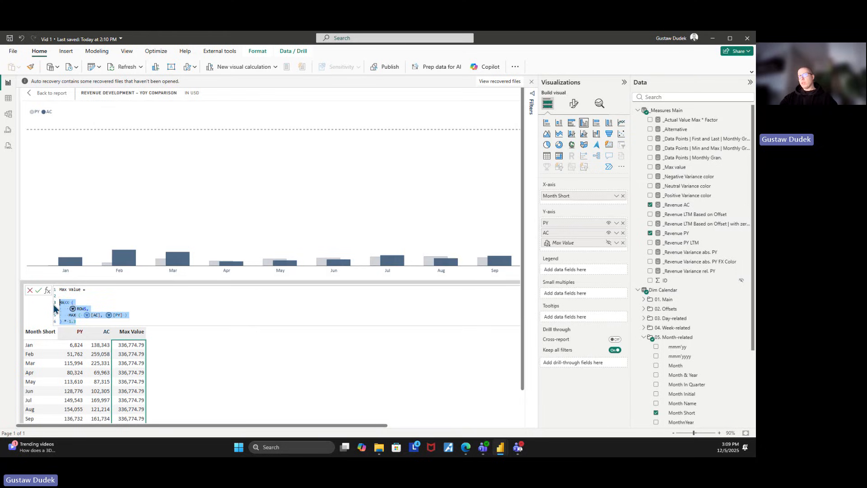
key(Tab)
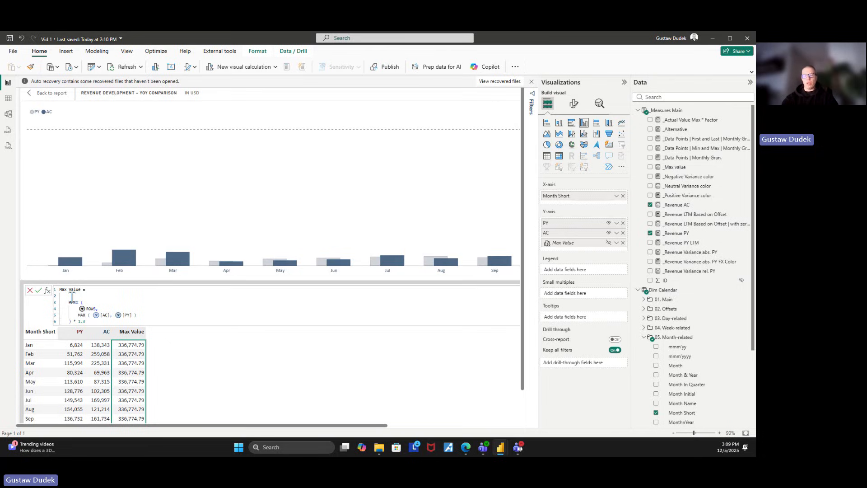
text(EXP)
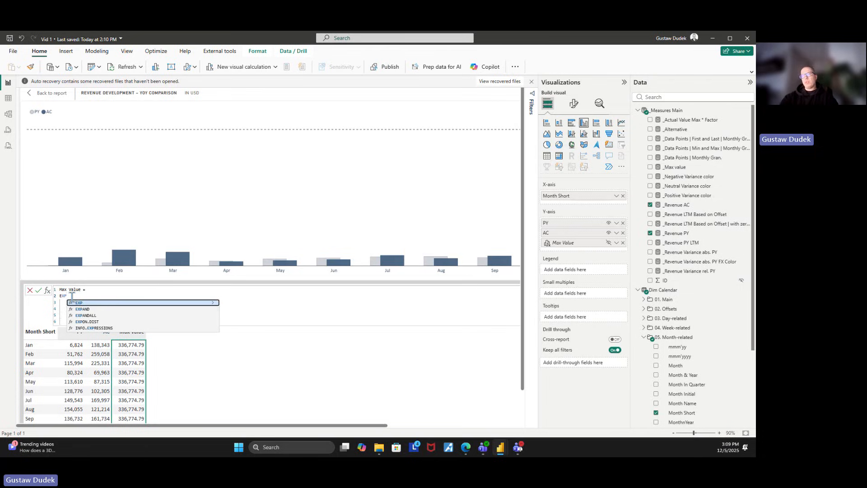
click(86, 315)
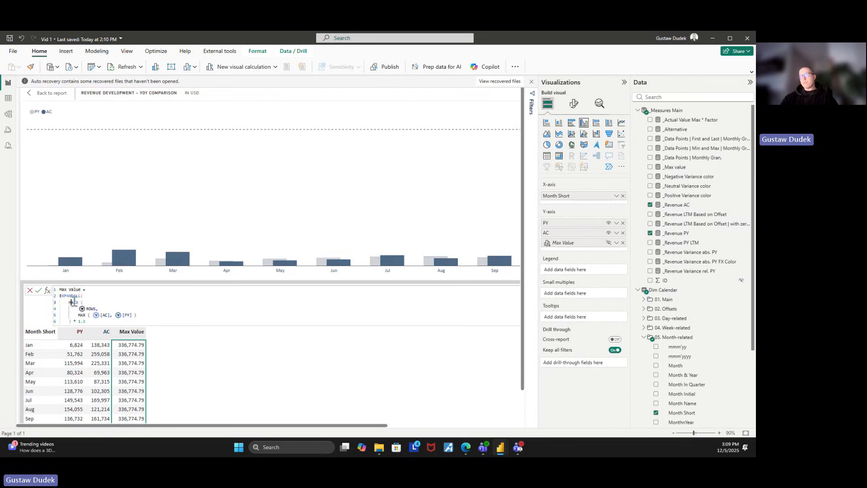
click(81, 296)
double_click(94, 320)
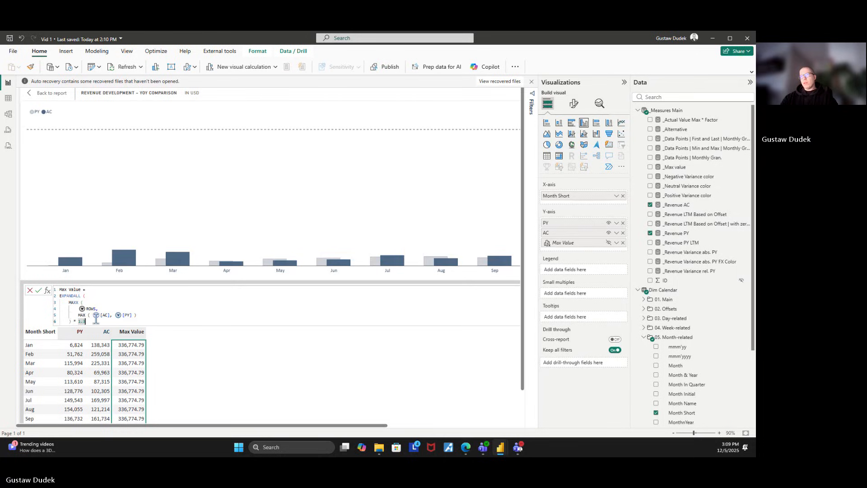
key(BackSpace)
key(BackSpace)
key(BackSpace)
key(BackSpace)
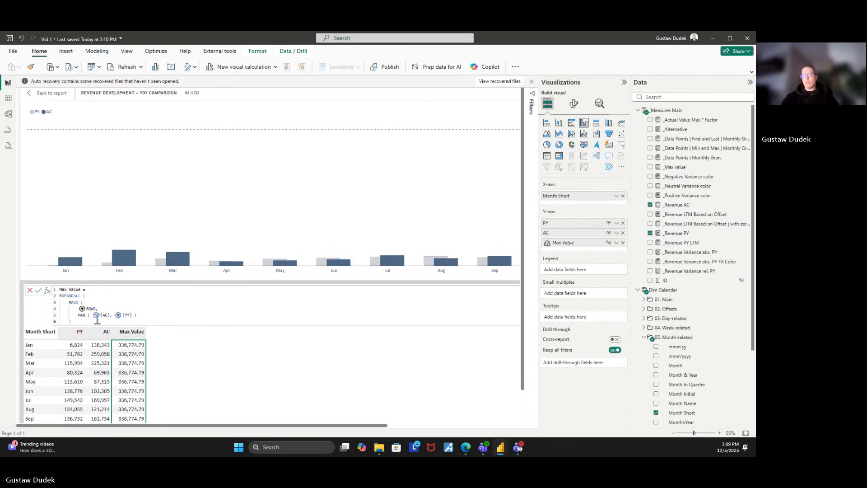
text(,)
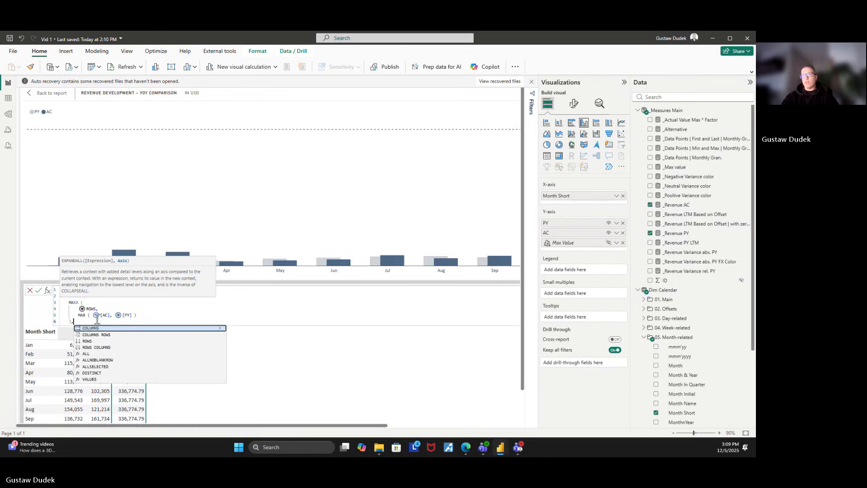
key(shift+Return)
click(93, 322)
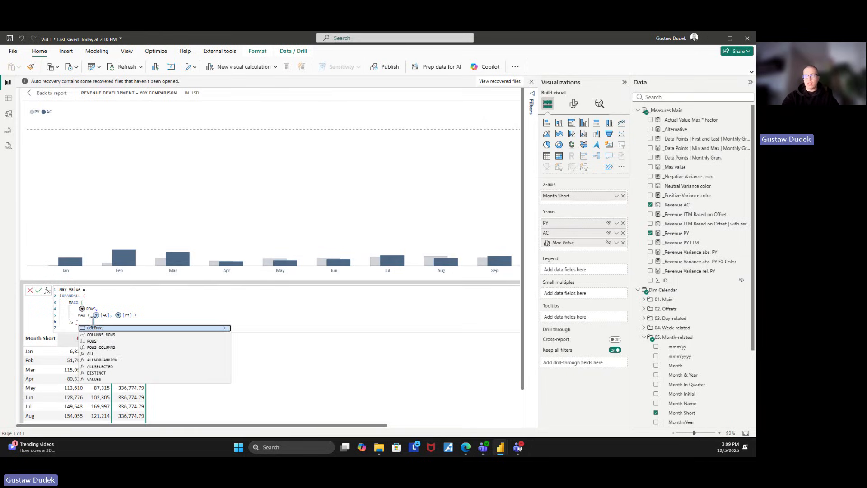
key(Escape)
text(*)
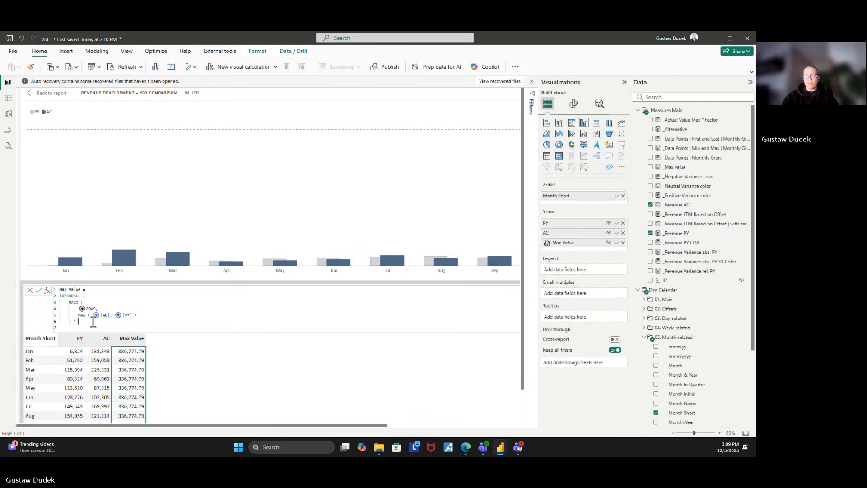
text( 1.3)
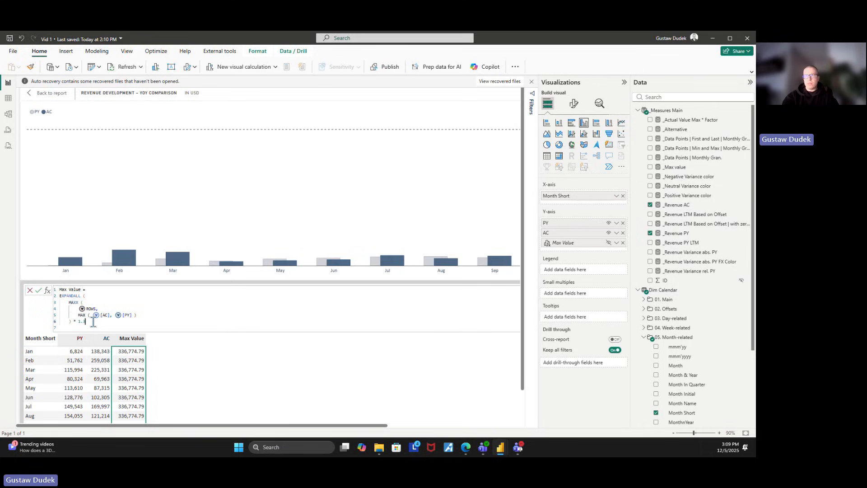
- Add ROWS as the axis argument of EXPANDALL in the duplicated chart's Max Value calculation, commit it, and return to the report
text(,)
key(shift+Return)
text(RO)
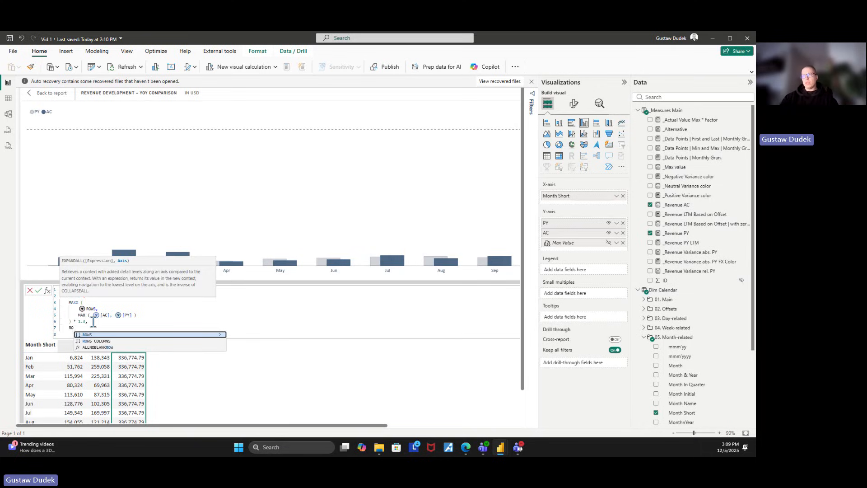
key(Tab)
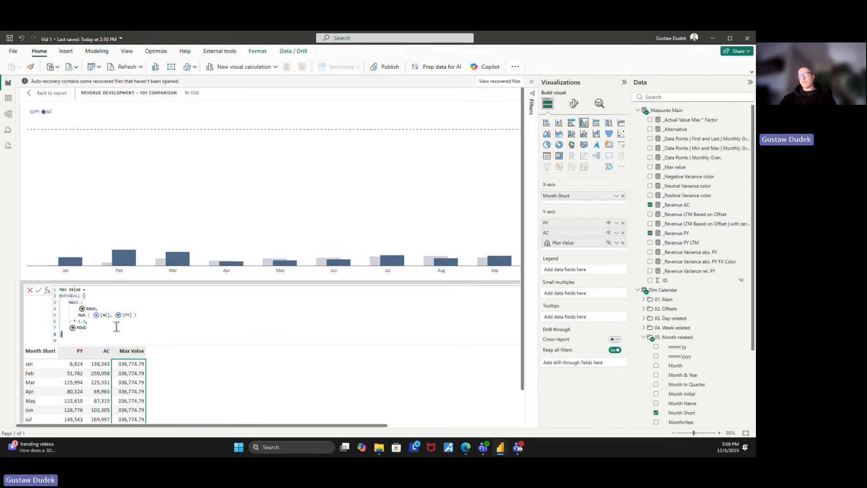
key(Return)
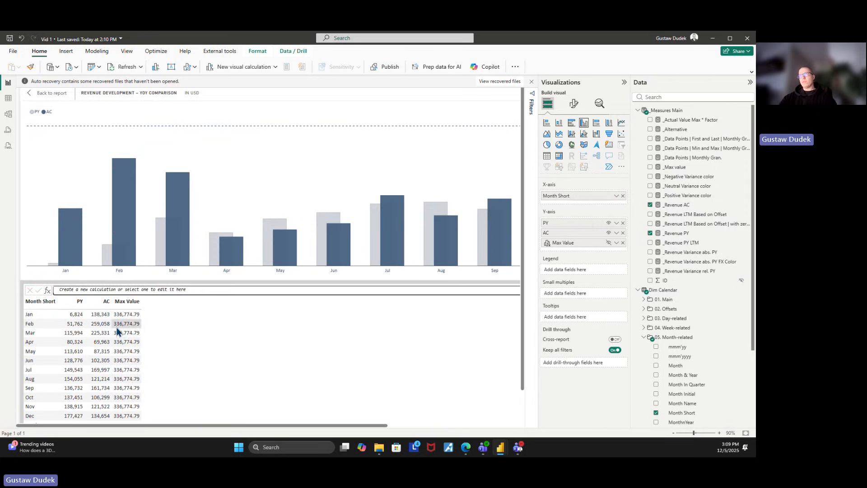
click(63, 96)
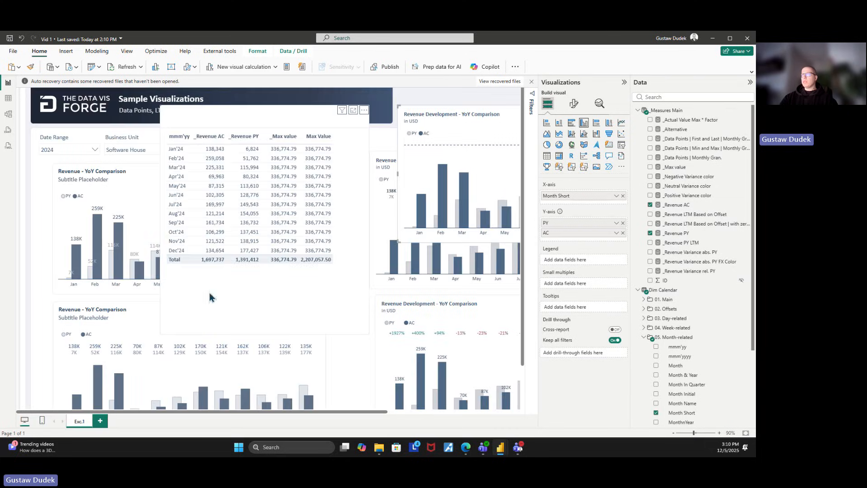
- Move the monthly table away from the duplicated chart and check the chart's constant line
drag(327, 309, 273, 309)
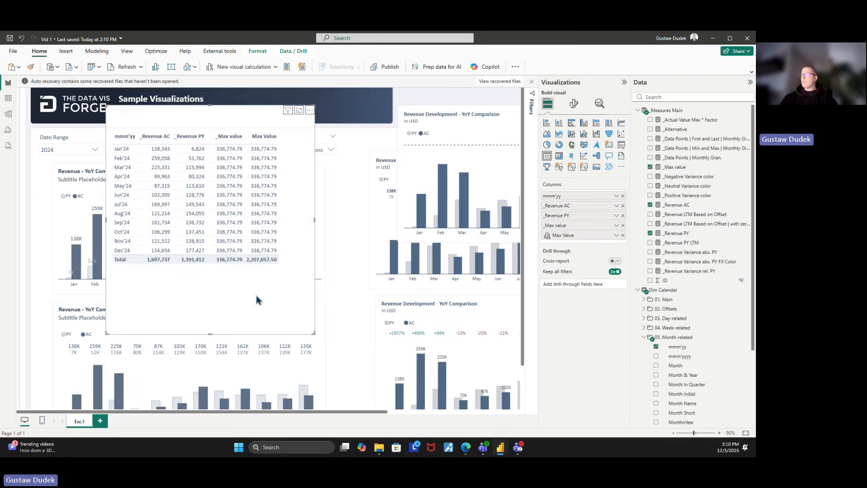
drag(332, 411, 445, 423)
click(476, 123)
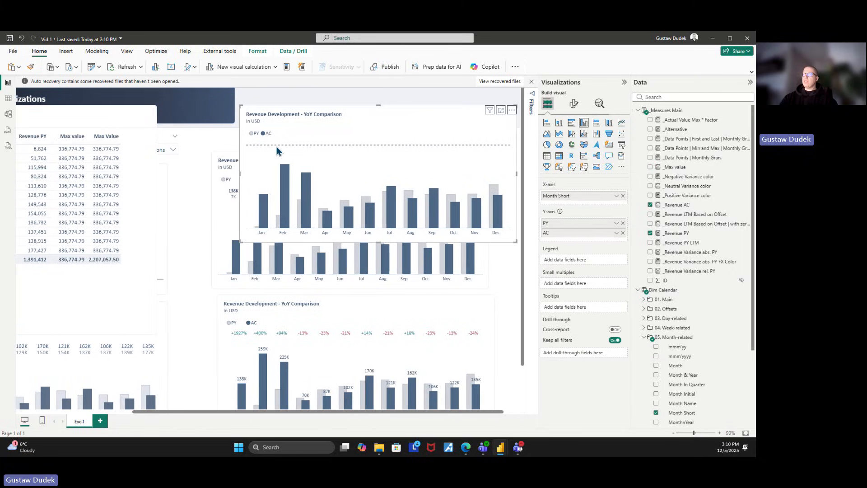
- Open the monthly table's Max Value calculation for editing and insert EXPANDALL with an opening parenthesis before MAXX
click(139, 134)
click(151, 110)
mouse_move(209, 186)
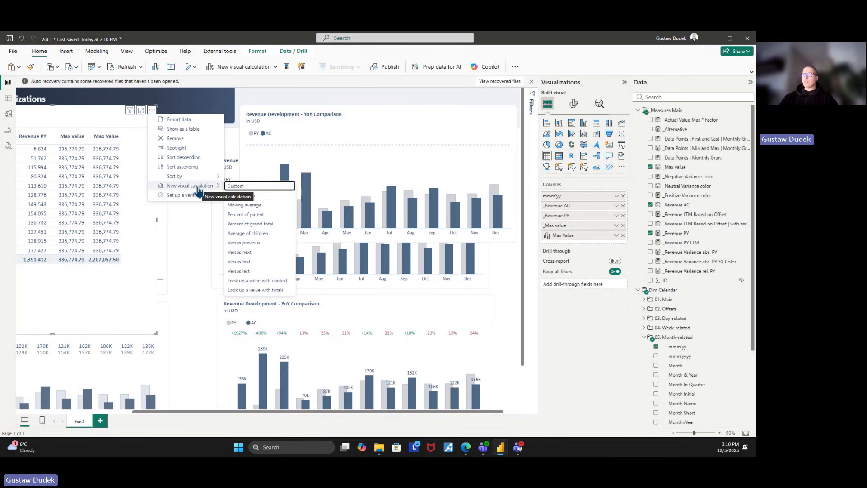
right_click(570, 235)
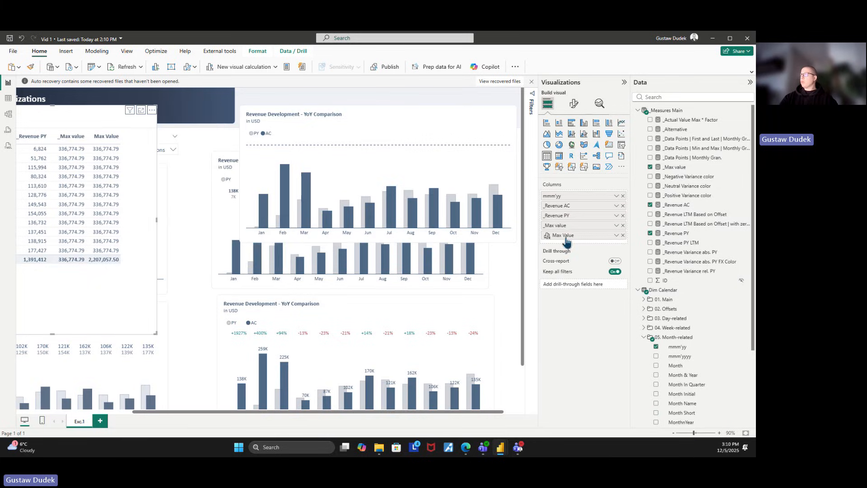
click(641, 284)
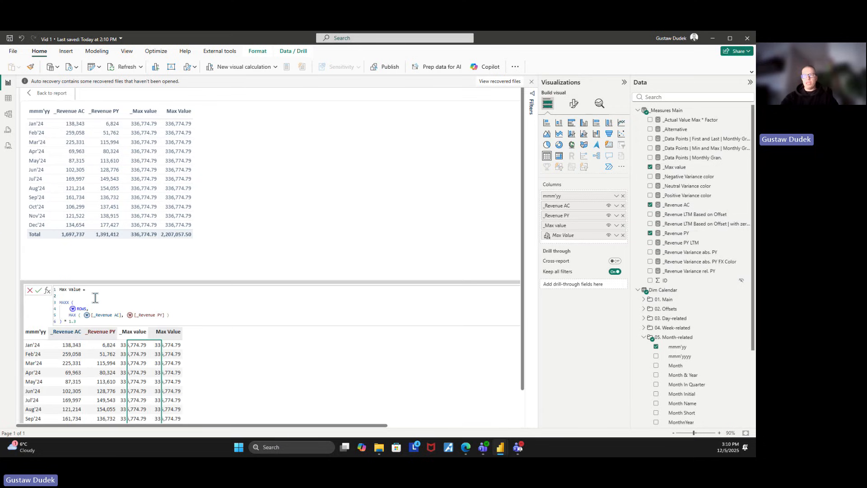
click(95, 296)
text(EXPA)
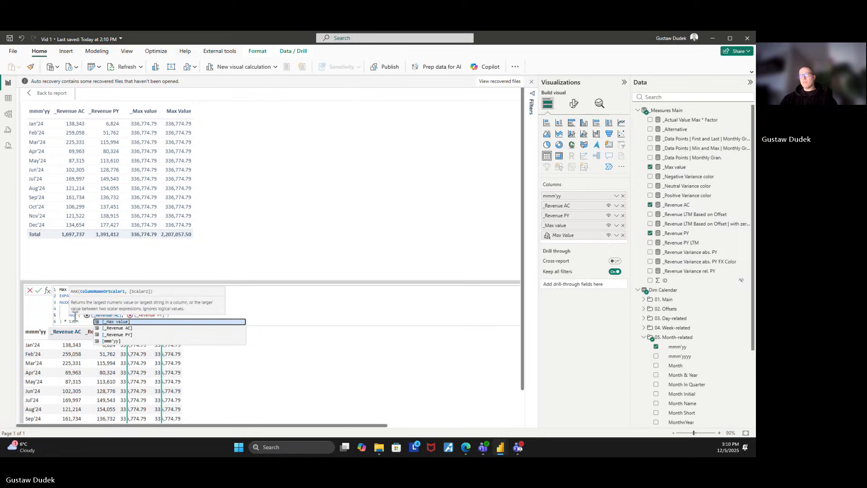
click(75, 315)
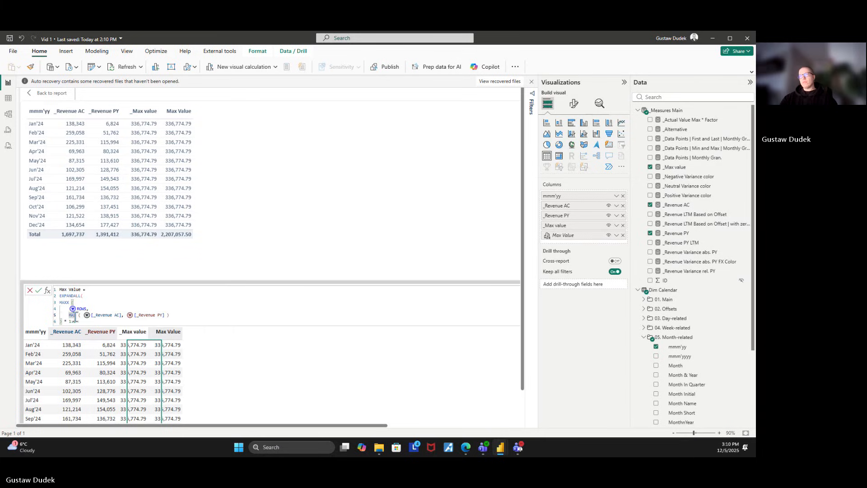
- Indent the MAXX expression, add ROWS as EXPANDALL's axis argument, commit the table's calculation, and return to the report
drag(81, 322, 58, 302)
key(Tab)
click(96, 321)
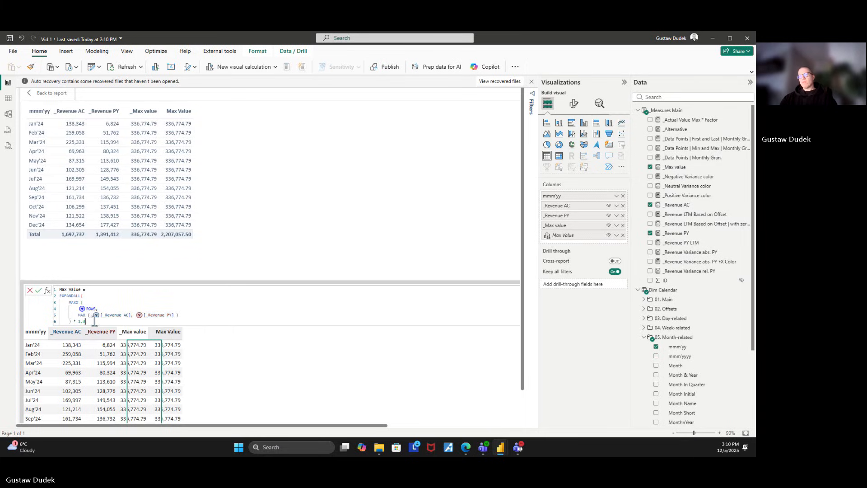
text(,)
key(Return)
text(ROWS)
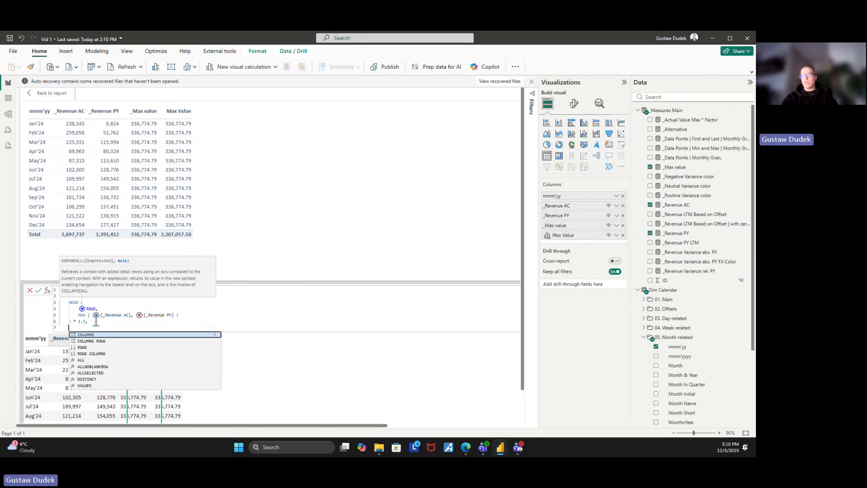
key(Escape)
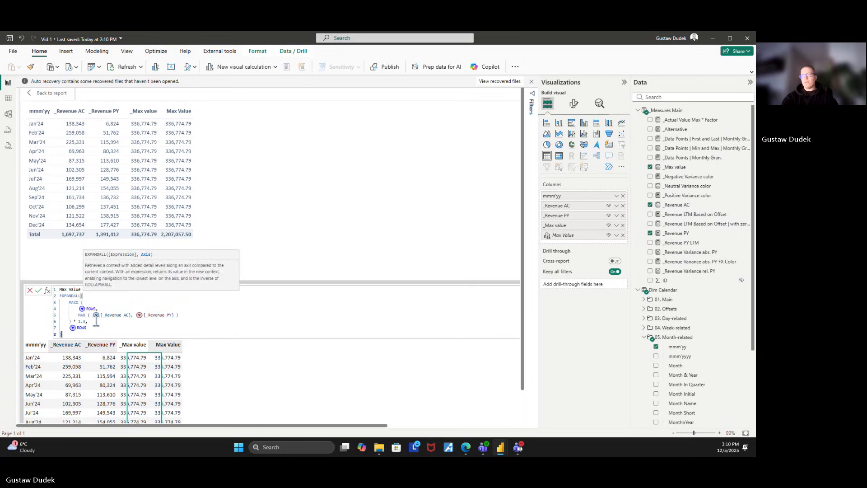
click(119, 310)
key(Return)
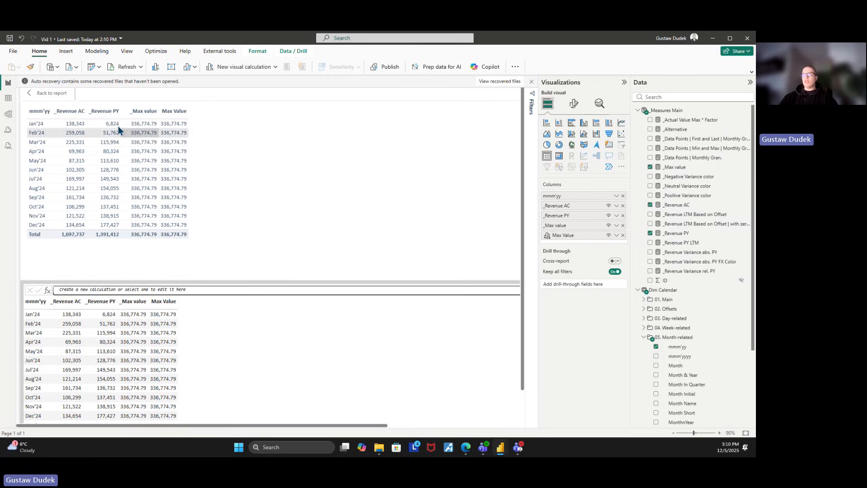
click(61, 97)
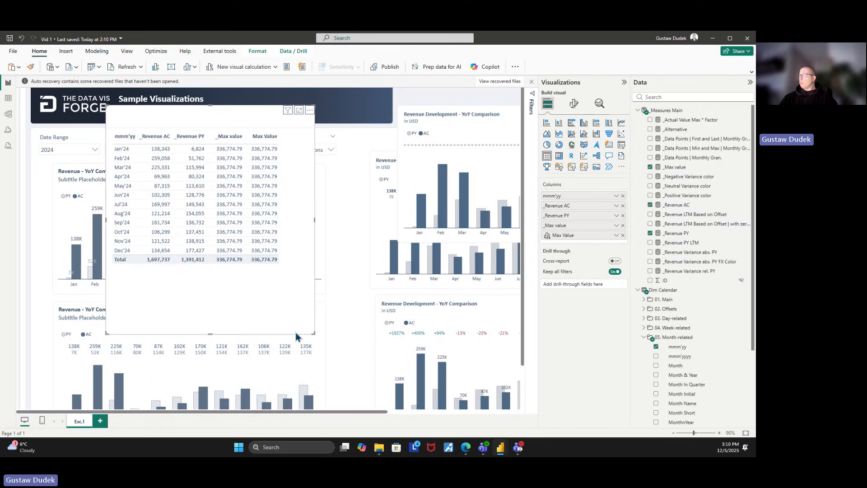
- Examine the minimum and maximum Y-axis range settings of the duplicated chart
drag(346, 411, 478, 412)
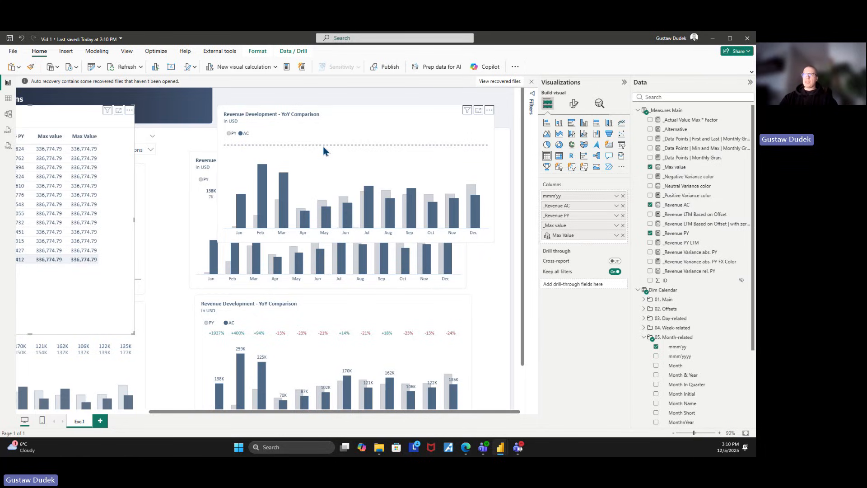
click(574, 103)
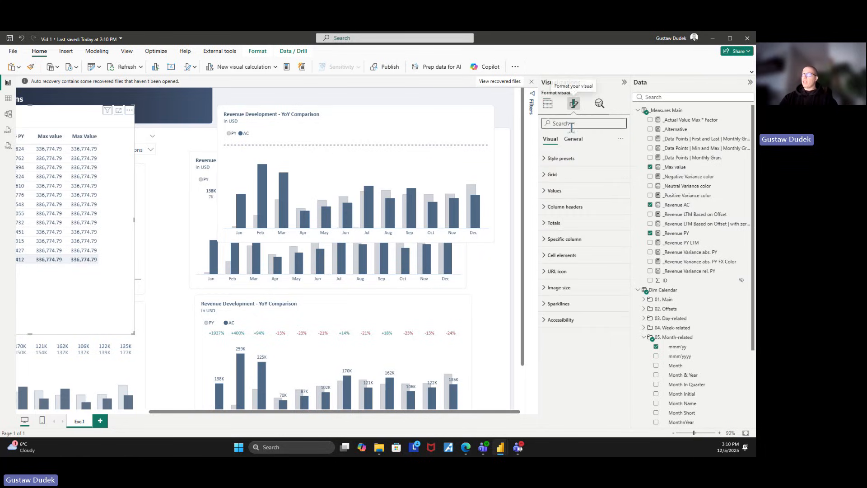
click(568, 190)
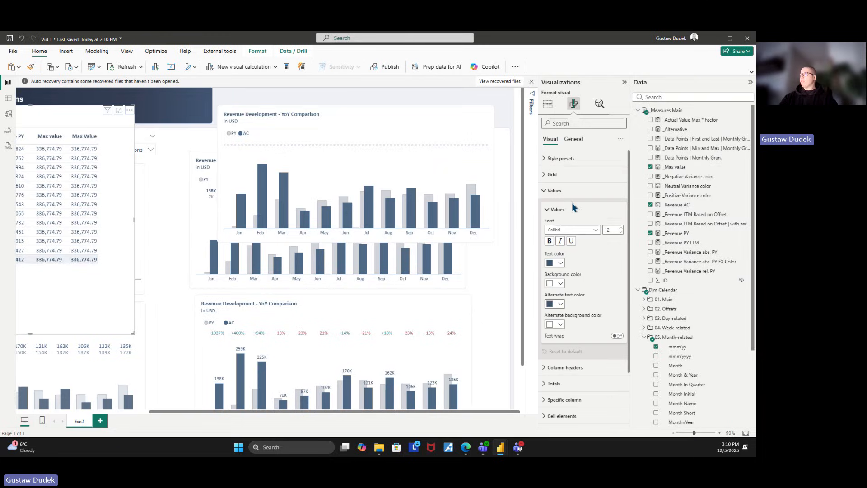
click(362, 129)
click(554, 174)
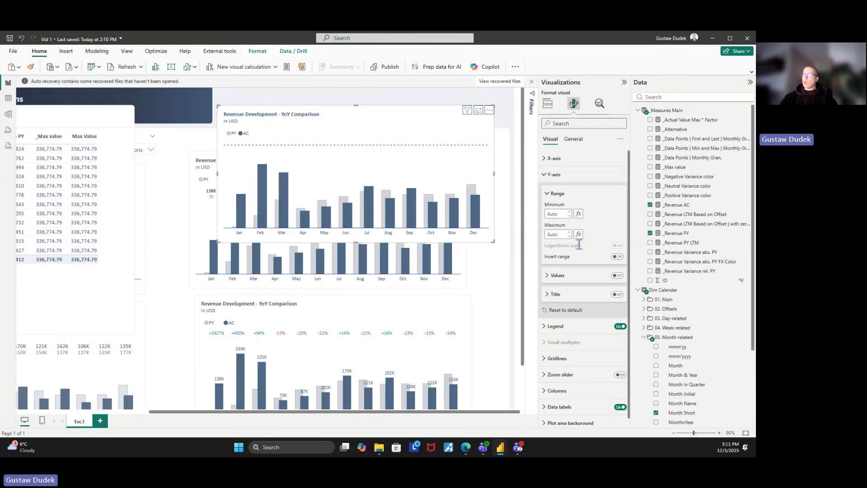
mouse_move(579, 245)
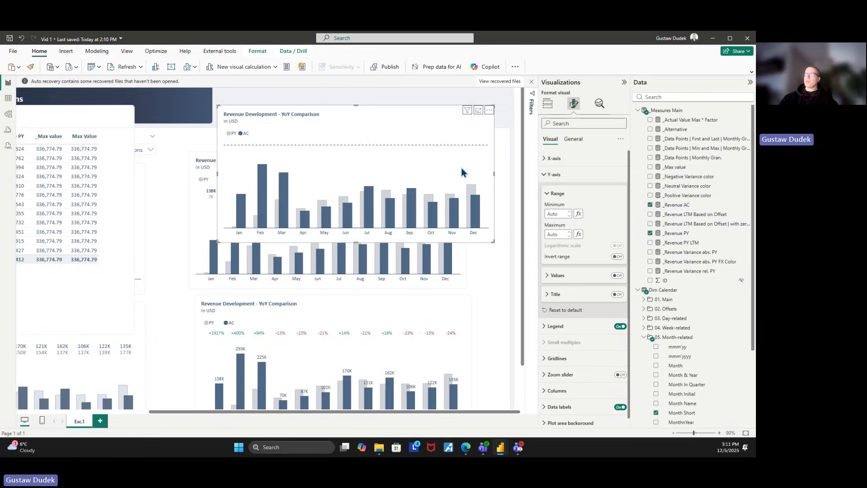
- Delete the duplicated Revenue Development chart and the monthly table from the report page
key(Delete)
scroll(499, 298, down, 1)
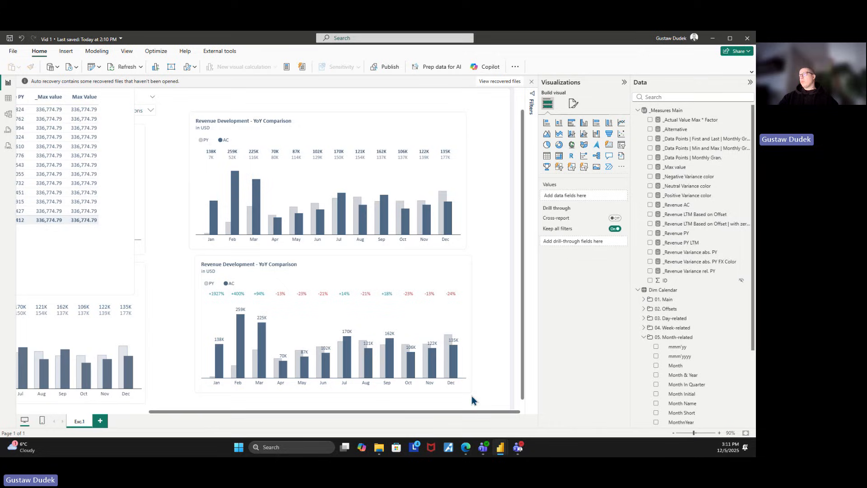
click(117, 184)
key(Delete)
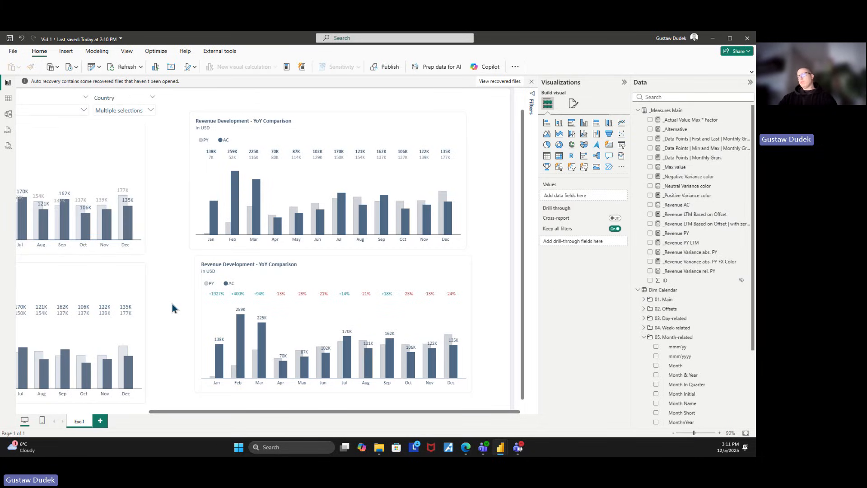
- Compare the label layouts and Y-axis fields of the two Revenue - YoY Comparison charts, and view the Revenue Development charts
drag(247, 413, 115, 416)
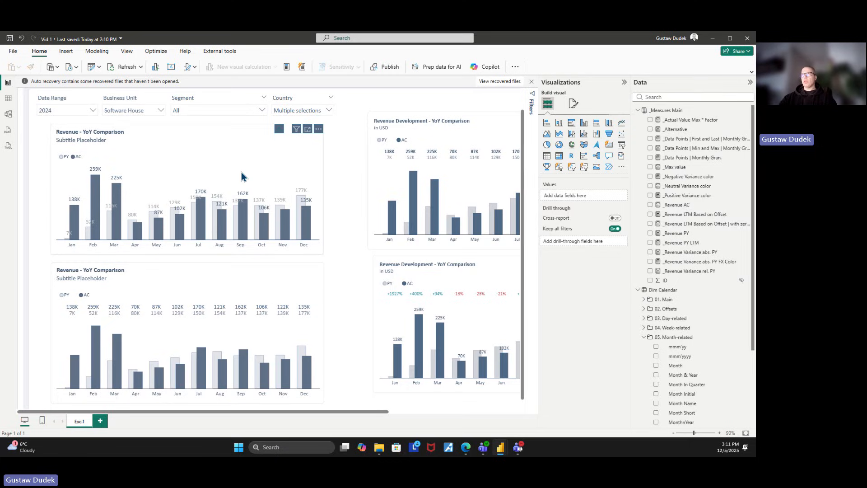
click(213, 205)
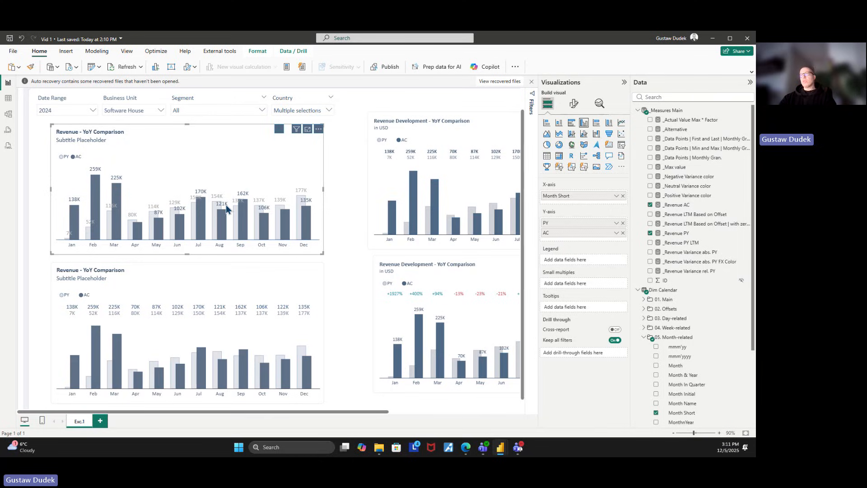
click(300, 332)
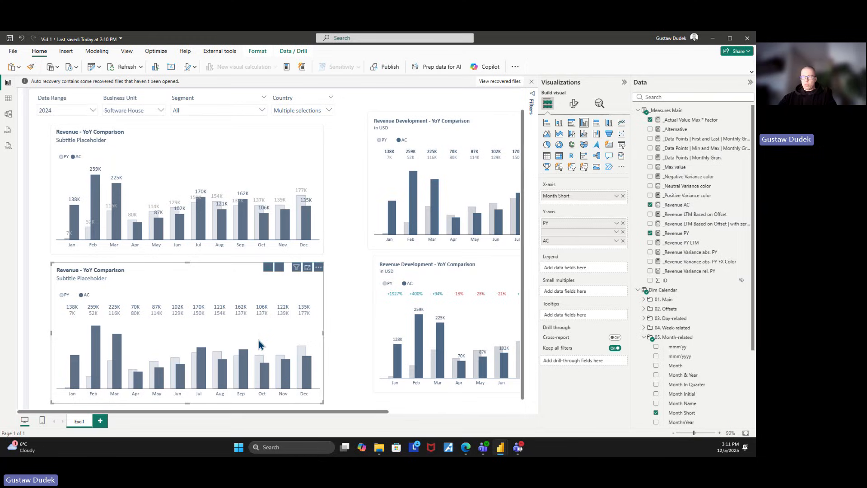
mouse_move(260, 344)
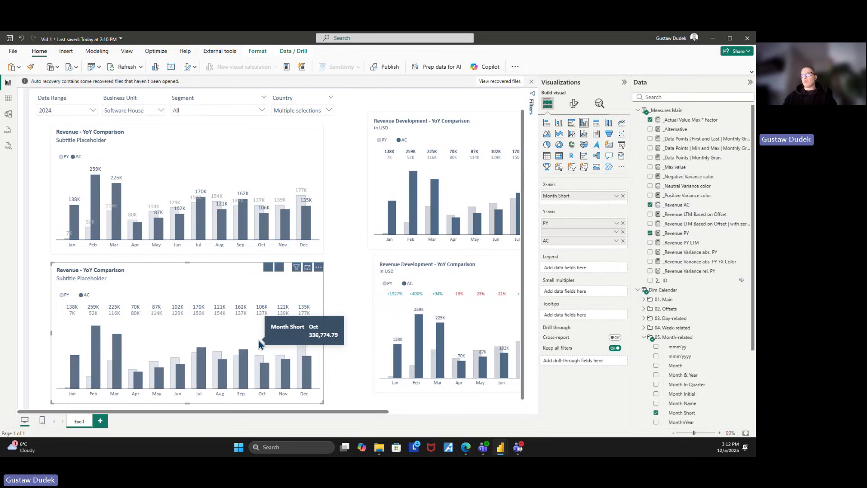
click(273, 170)
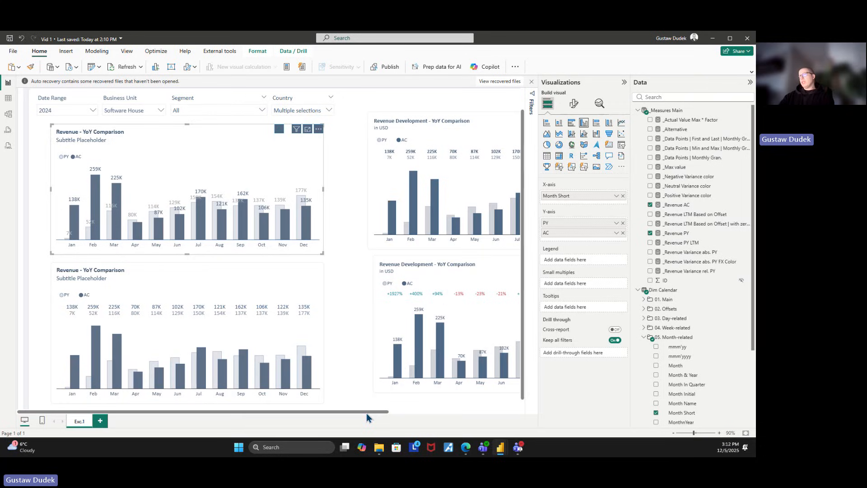
drag(368, 412, 489, 418)
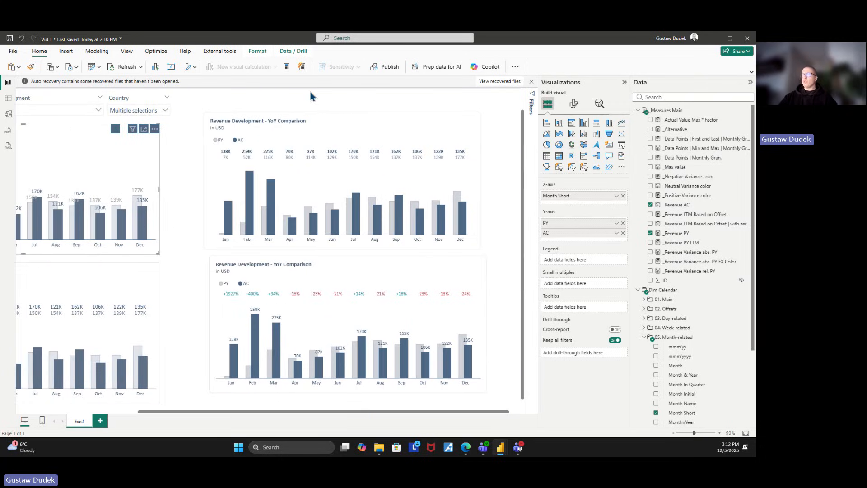